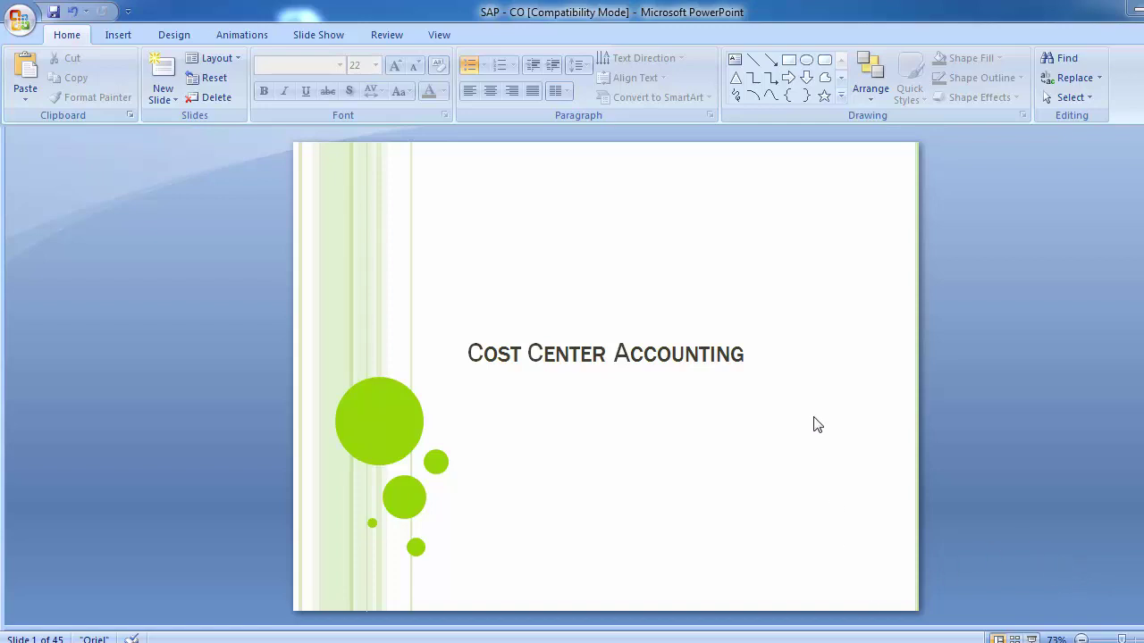
Scroll the slide pane down from the title slide to the Table of Content slide
scroll(189, 383, down, 1)
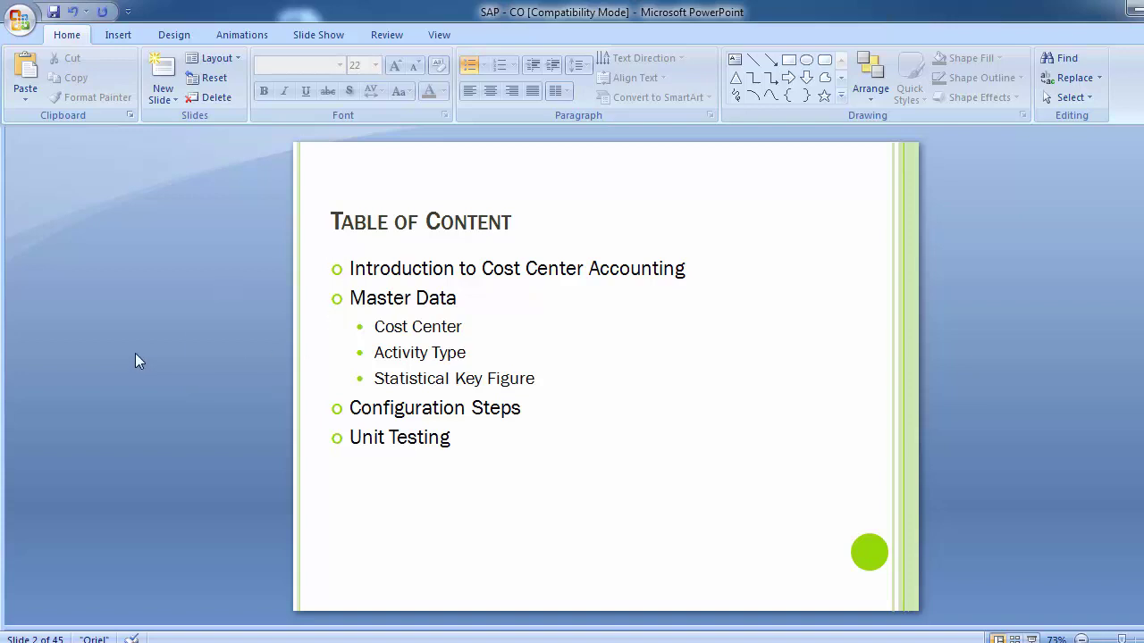
Advance to slide 3, Cost Center Accounting
key(Page_Down)
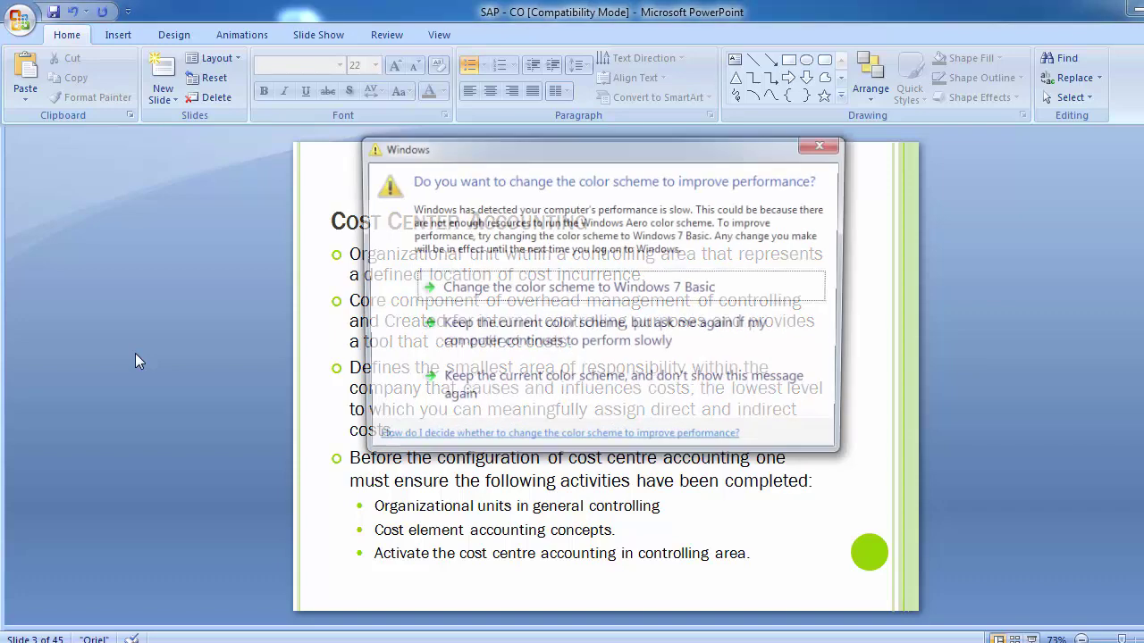
Keep the current color scheme without future warnings, then scroll on to slide 4, Master Data
click(464, 394)
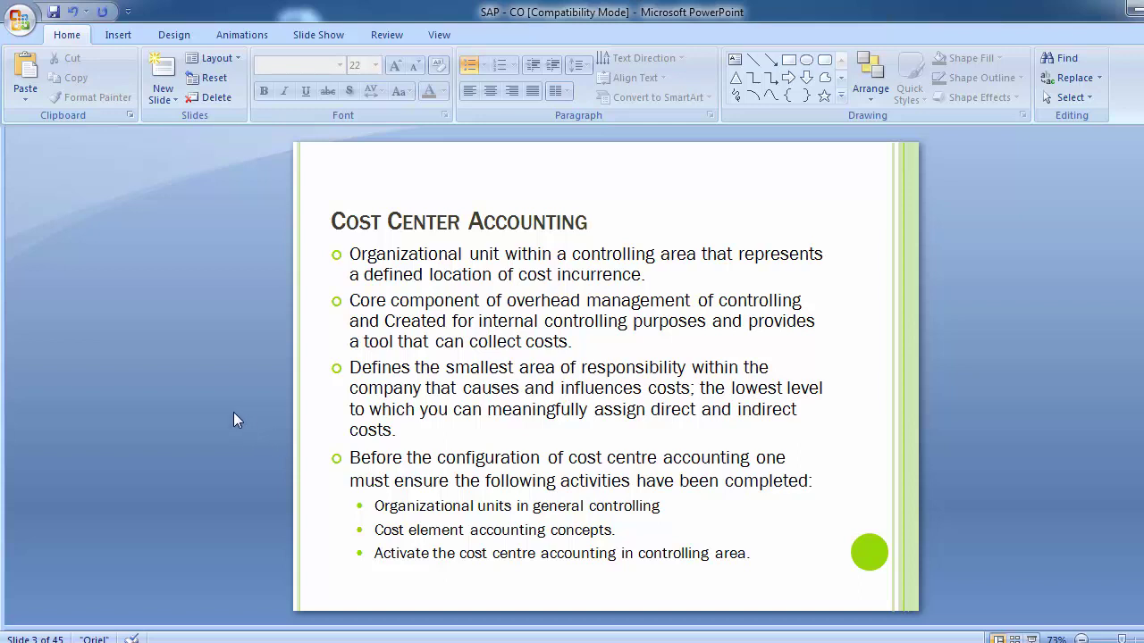
scroll(233, 413, down, 1)
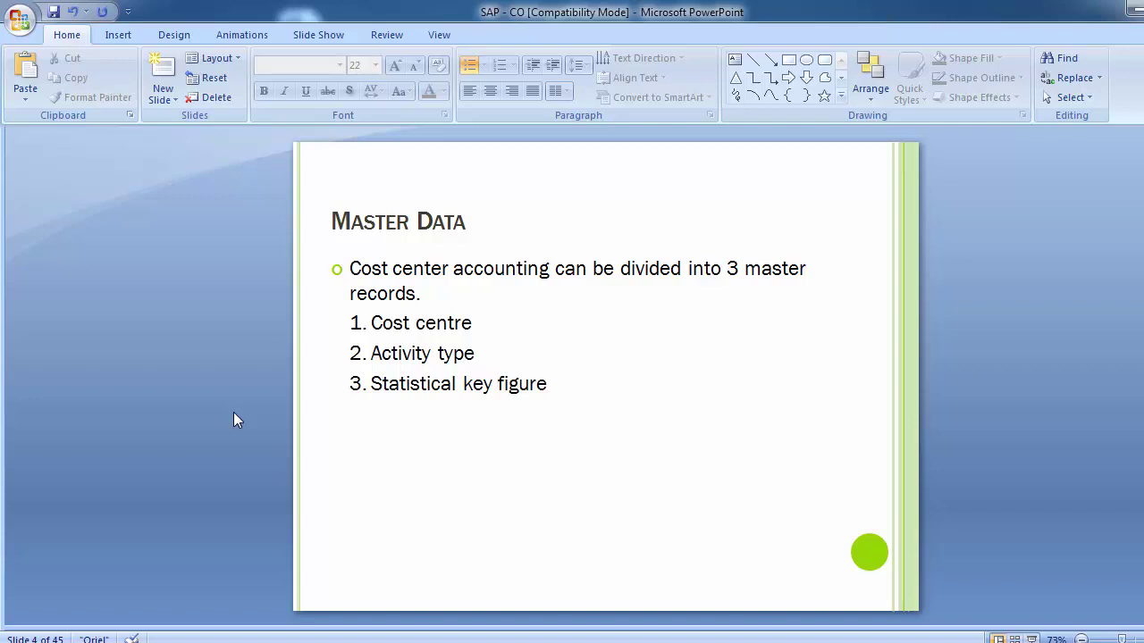
Advance from the Master Data slide to the Configuration slide
key(Page_Down)
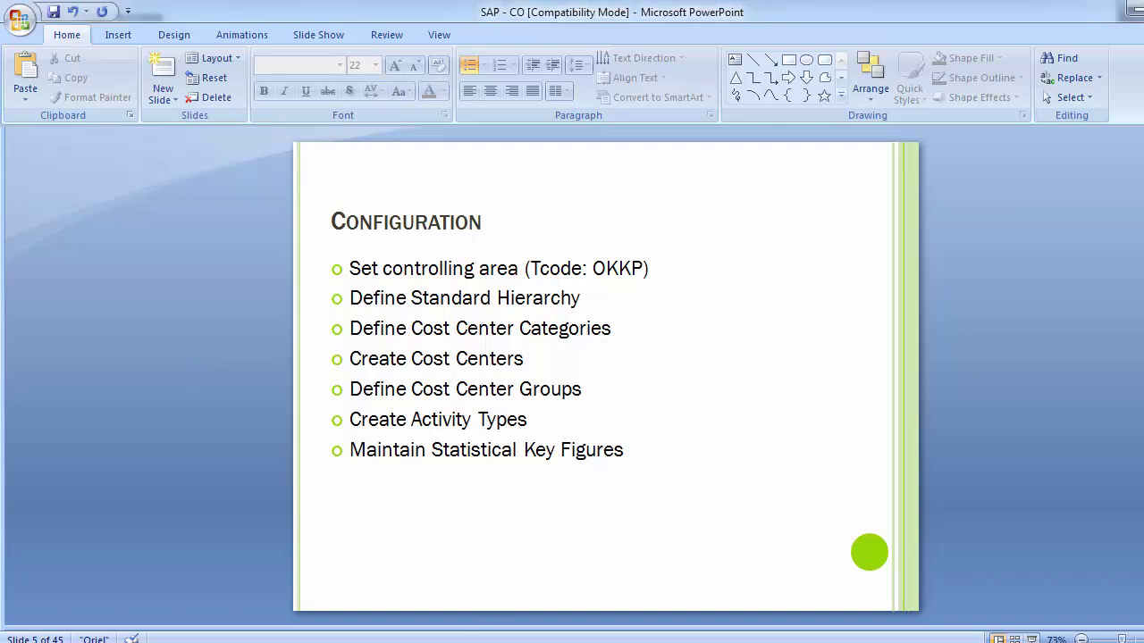
Run transaction OKKP in SAP and scroll down the list of 60 controlling areas
click(577, 567)
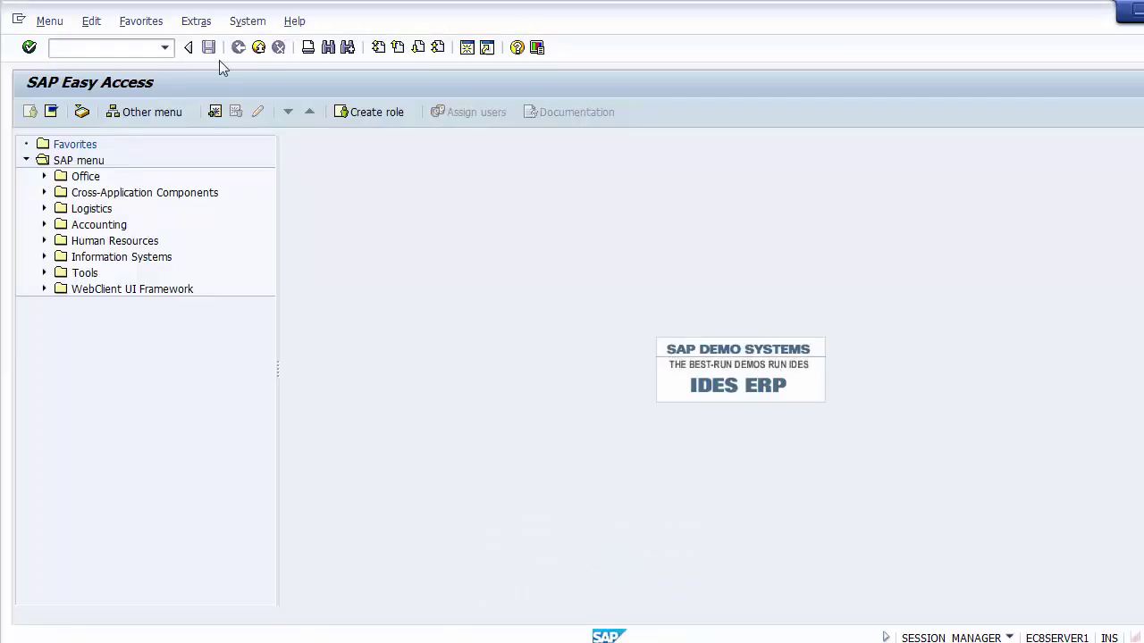
click(111, 49)
key(alt+Tab)
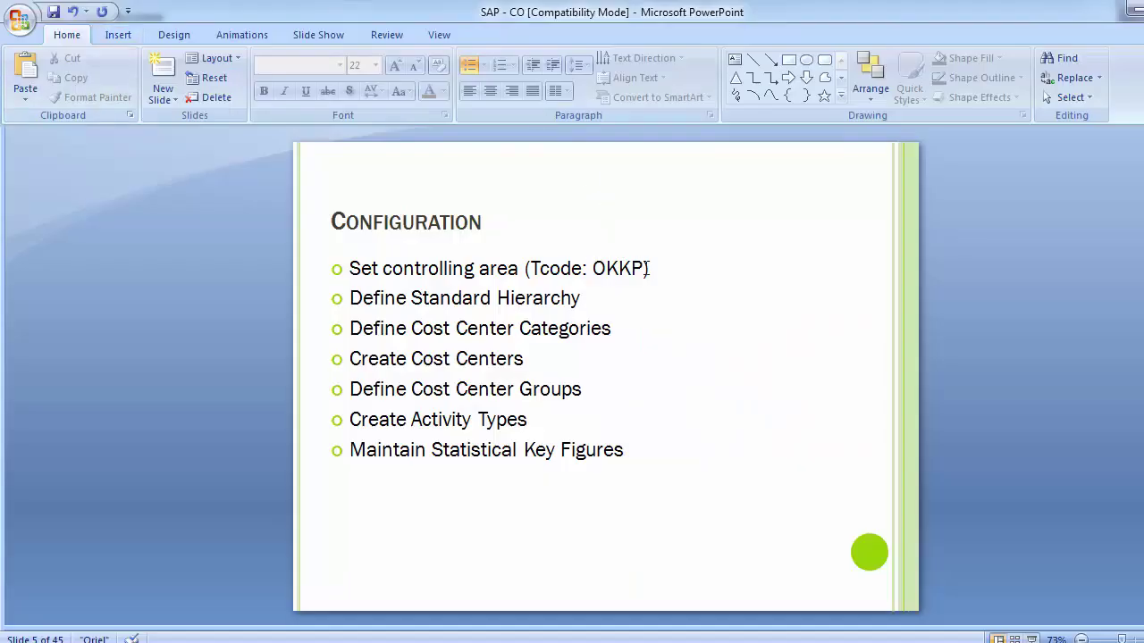
key(alt+Tab)
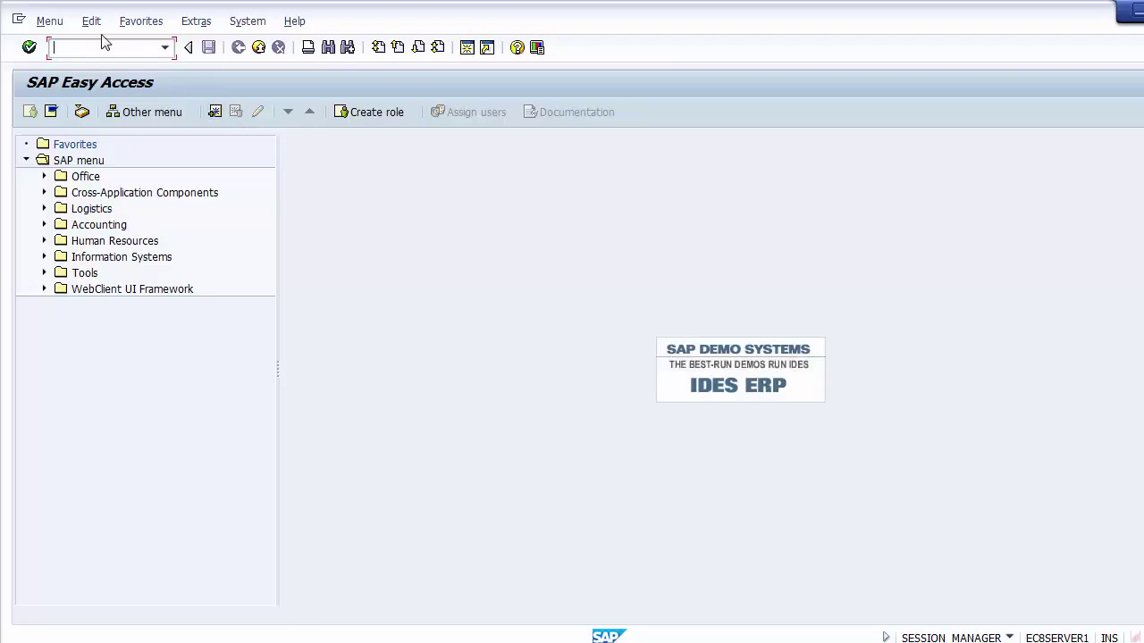
text(OKKP)
key(Return)
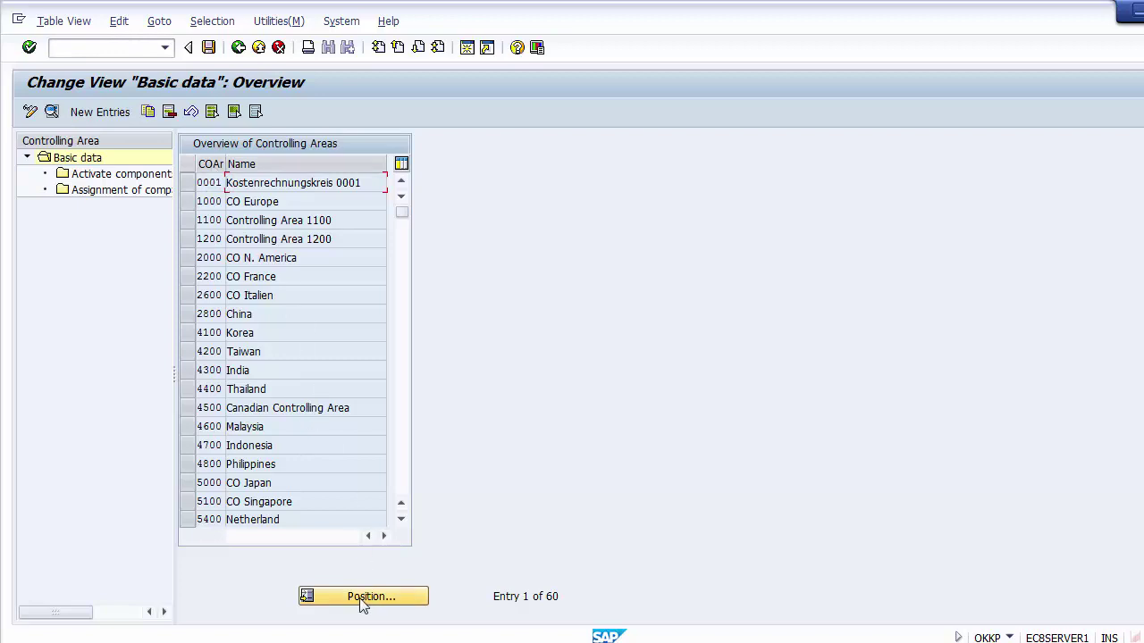
drag(403, 216, 405, 292)
drag(402, 223, 407, 366)
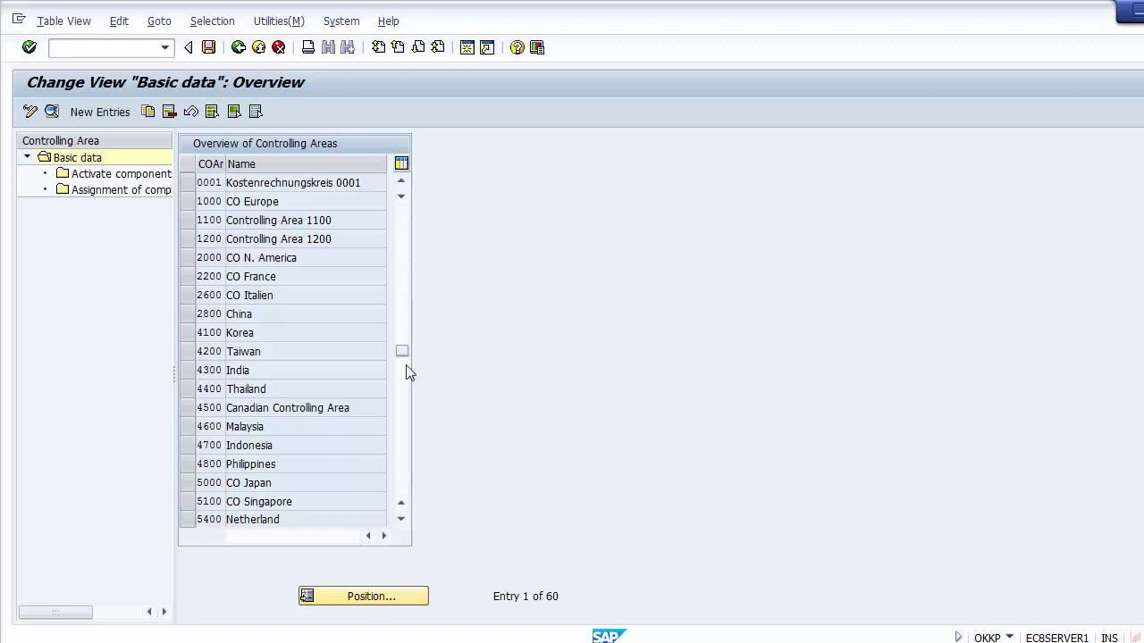
Position the controlling area list to start at Z100
click(372, 606)
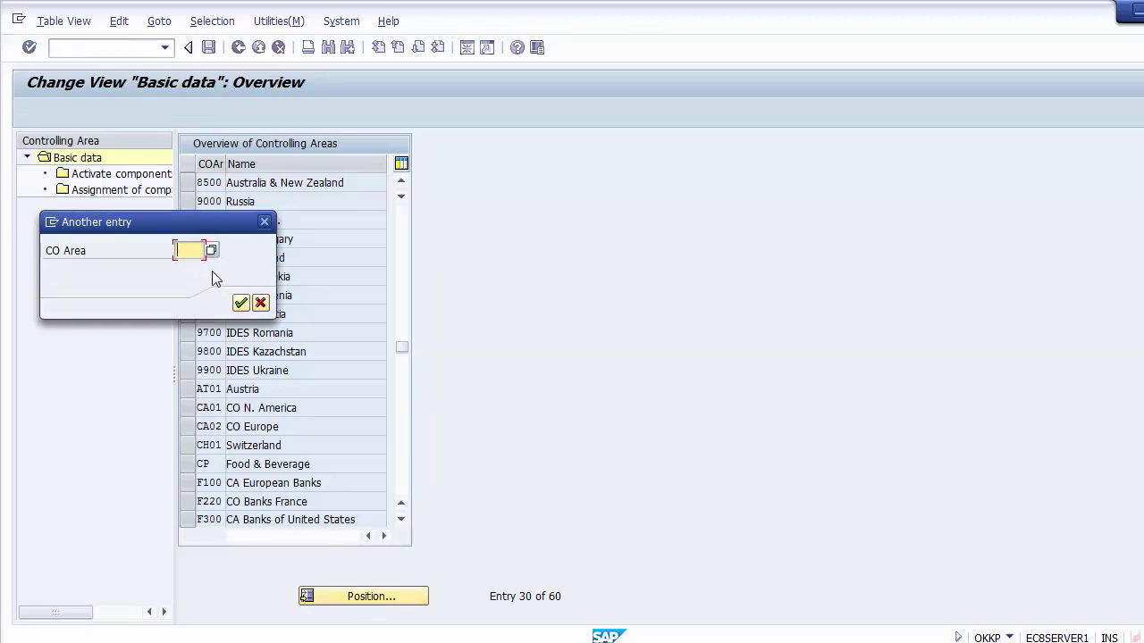
text(Z100)
key(Return)
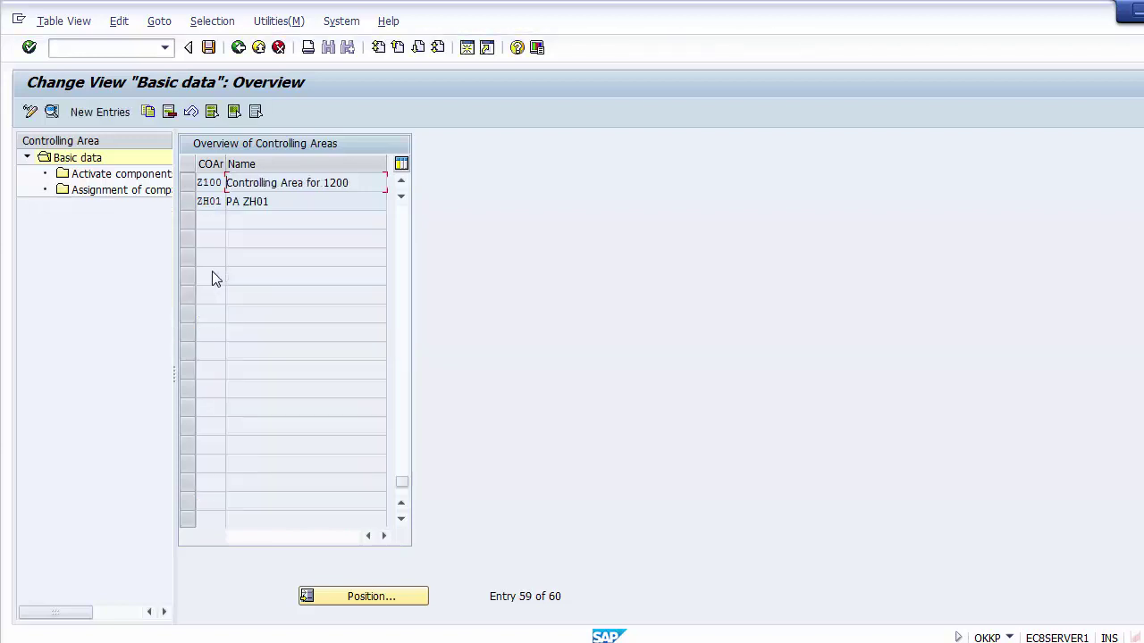
Mark the Z100 'Controlling Area for 1200' row for processing
click(301, 184)
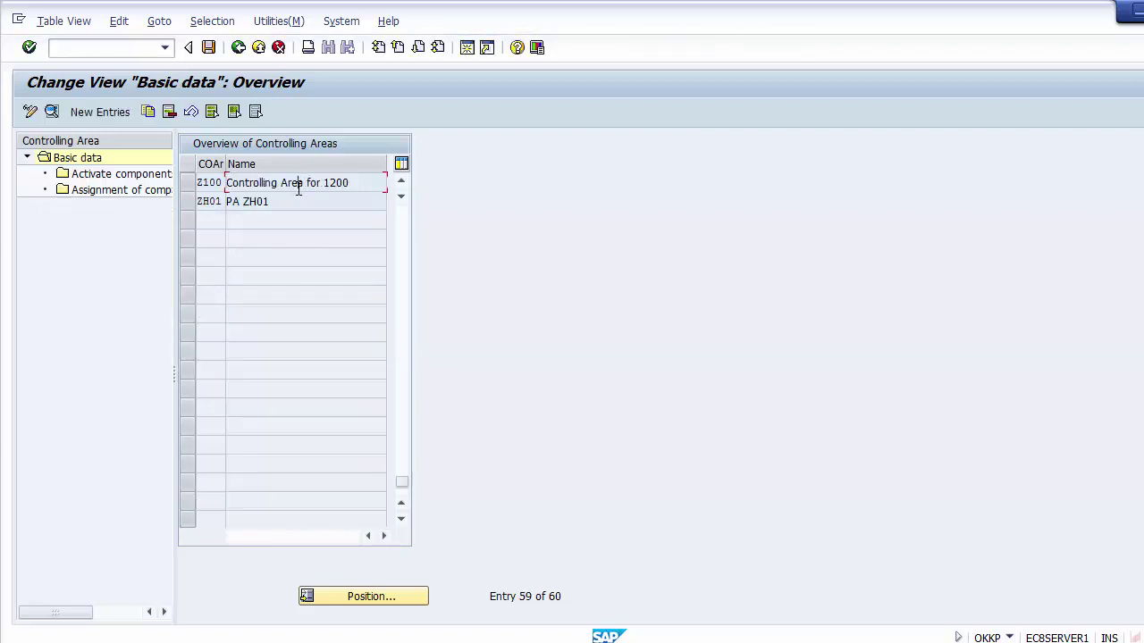
click(192, 185)
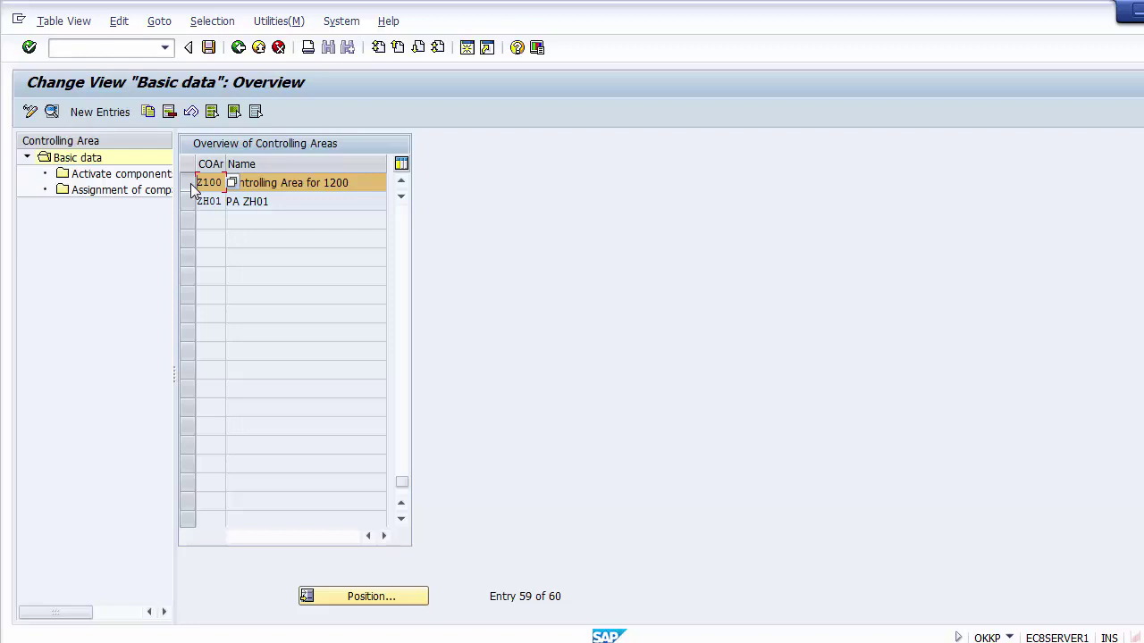
click(190, 184)
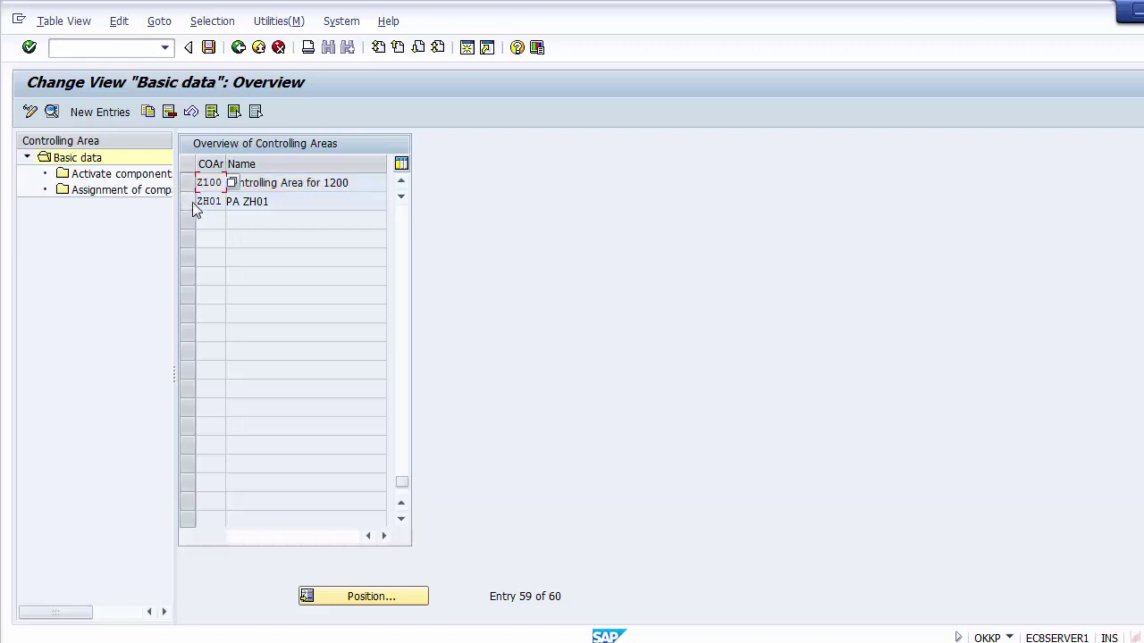
click(191, 202)
click(190, 203)
click(189, 184)
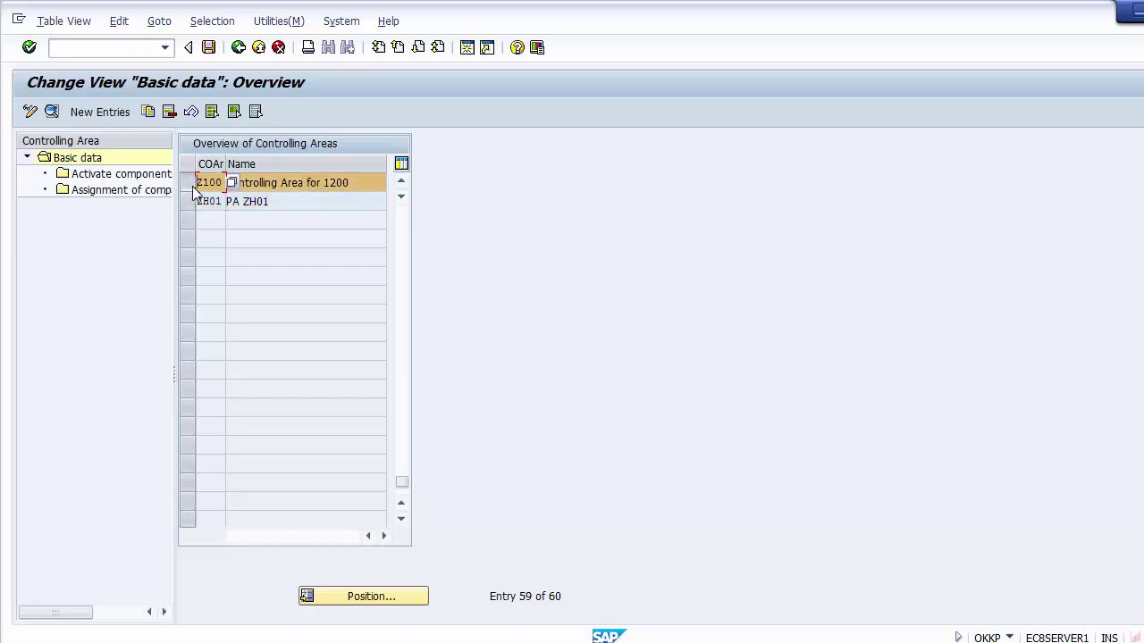
double_click(76, 178)
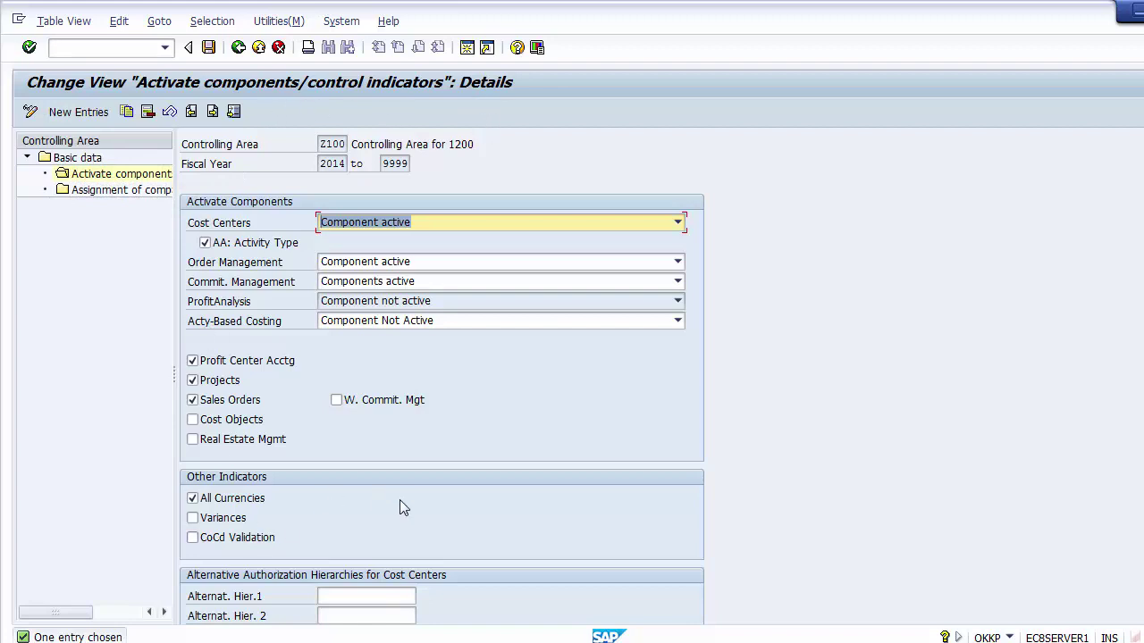
click(246, 229)
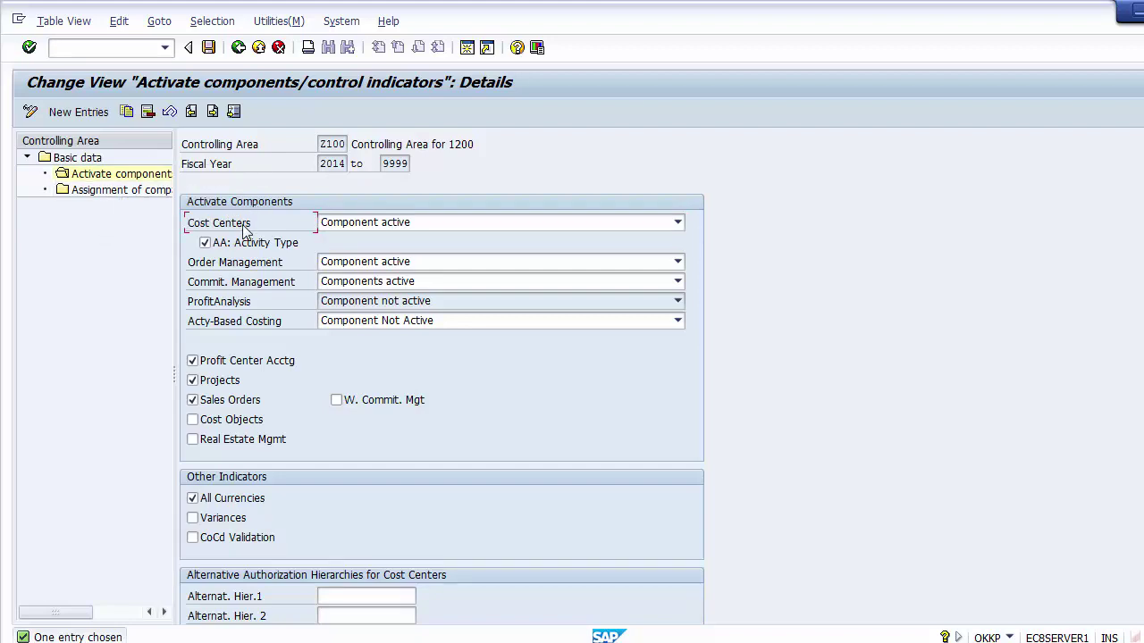
click(394, 227)
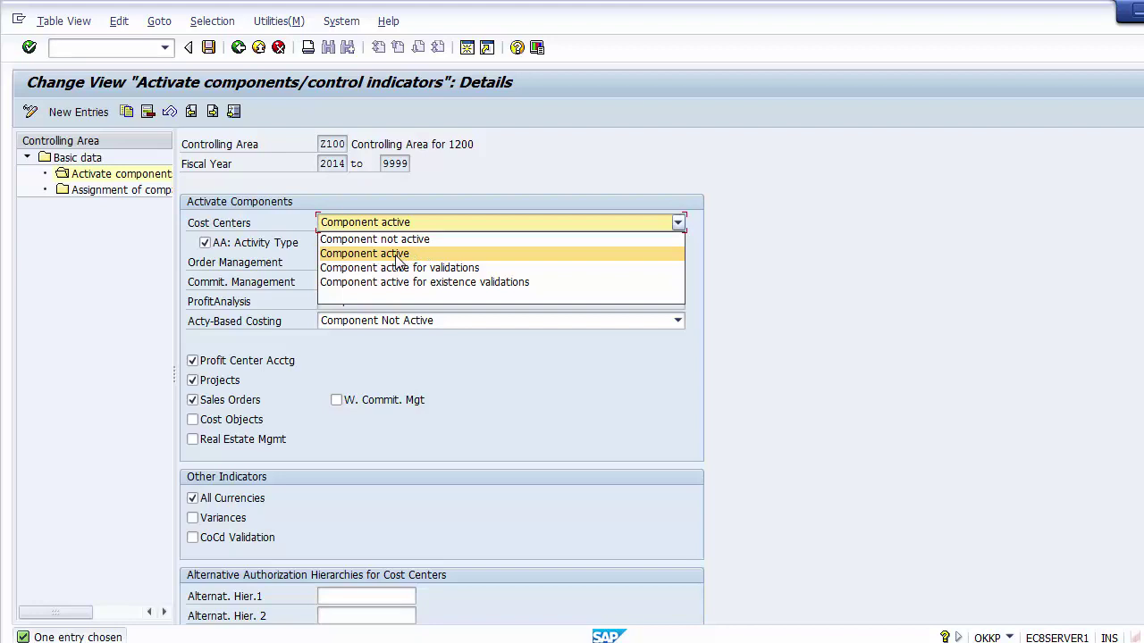
click(397, 255)
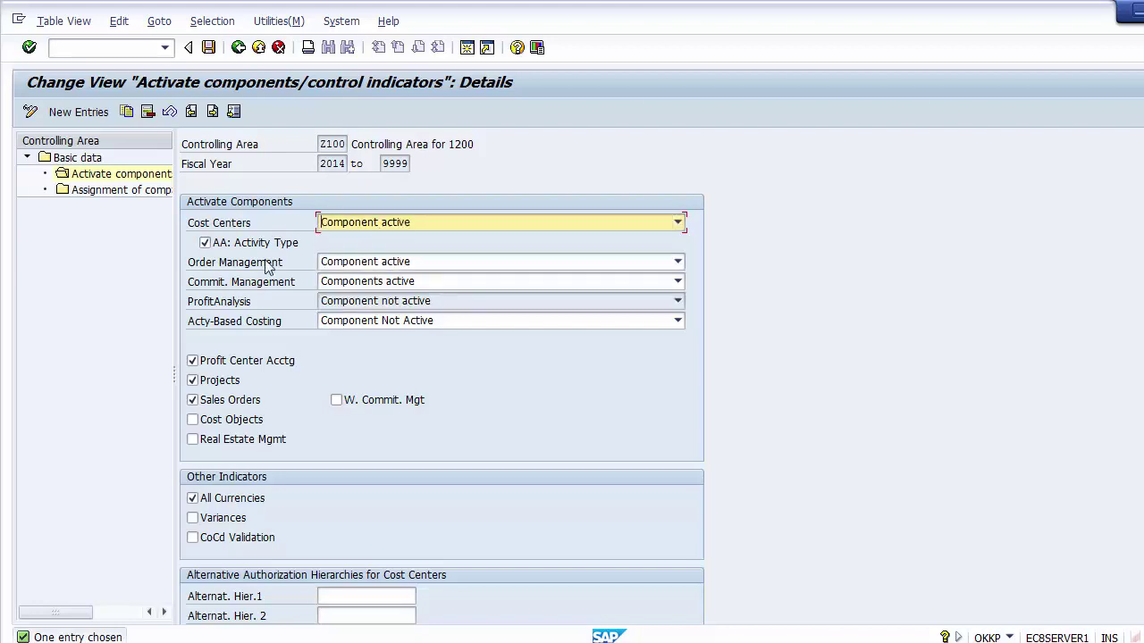
click(379, 227)
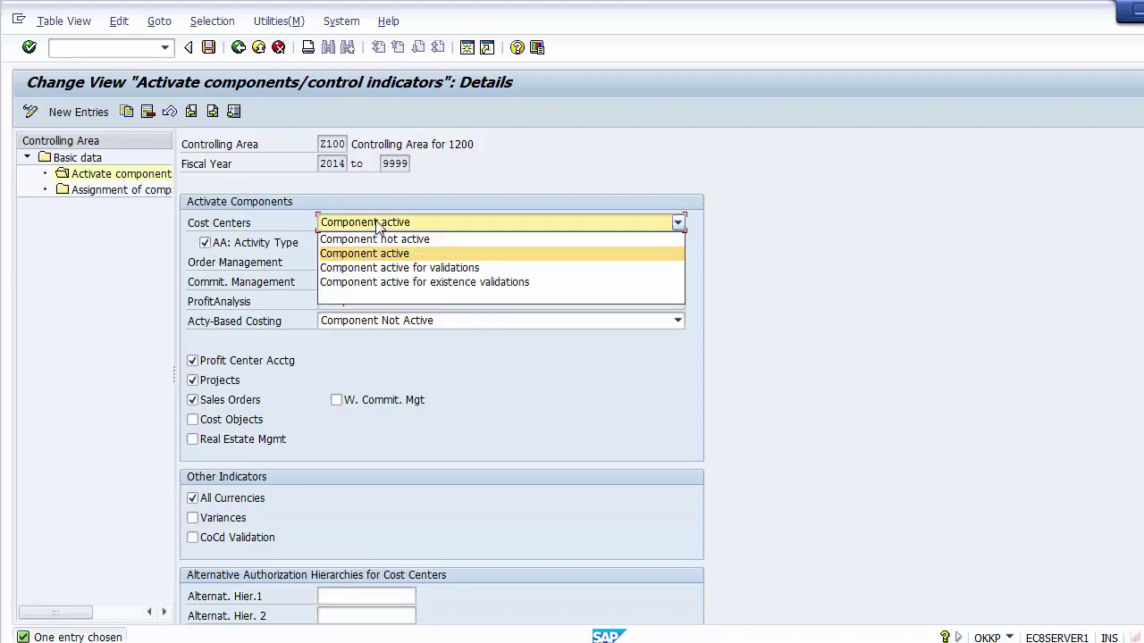
click(377, 225)
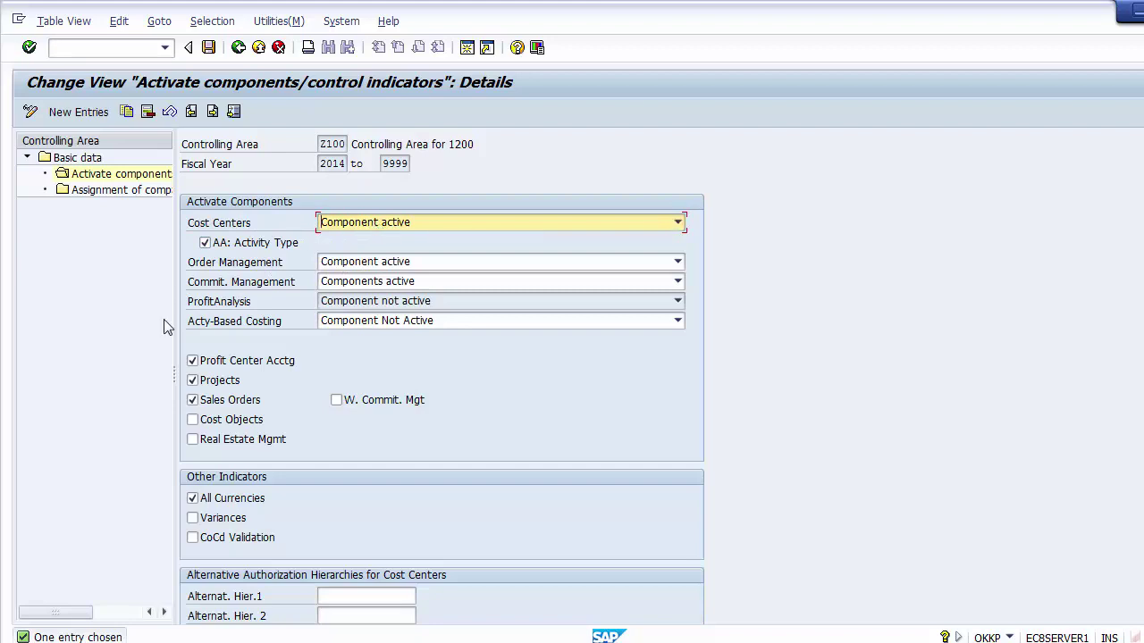
click(141, 356)
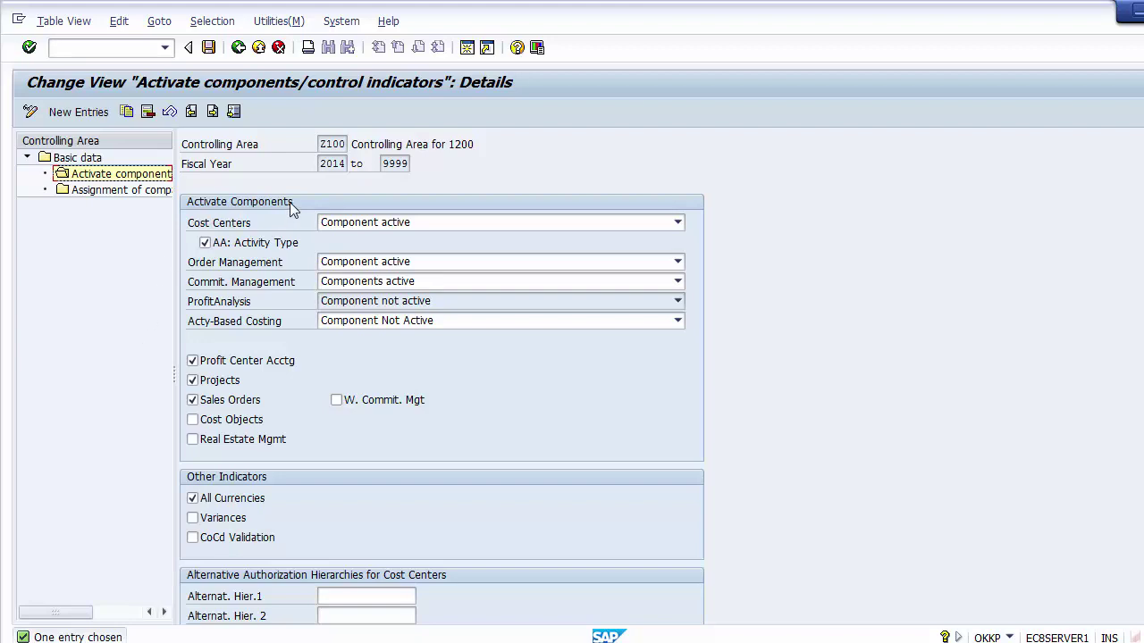
drag(323, 143, 346, 145)
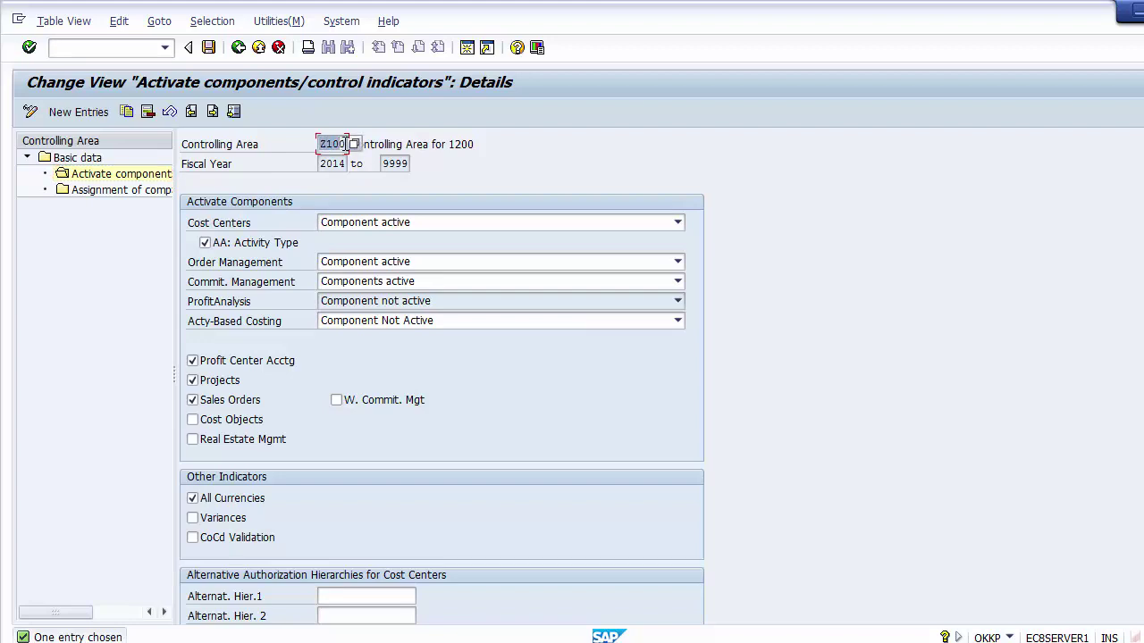
click(138, 360)
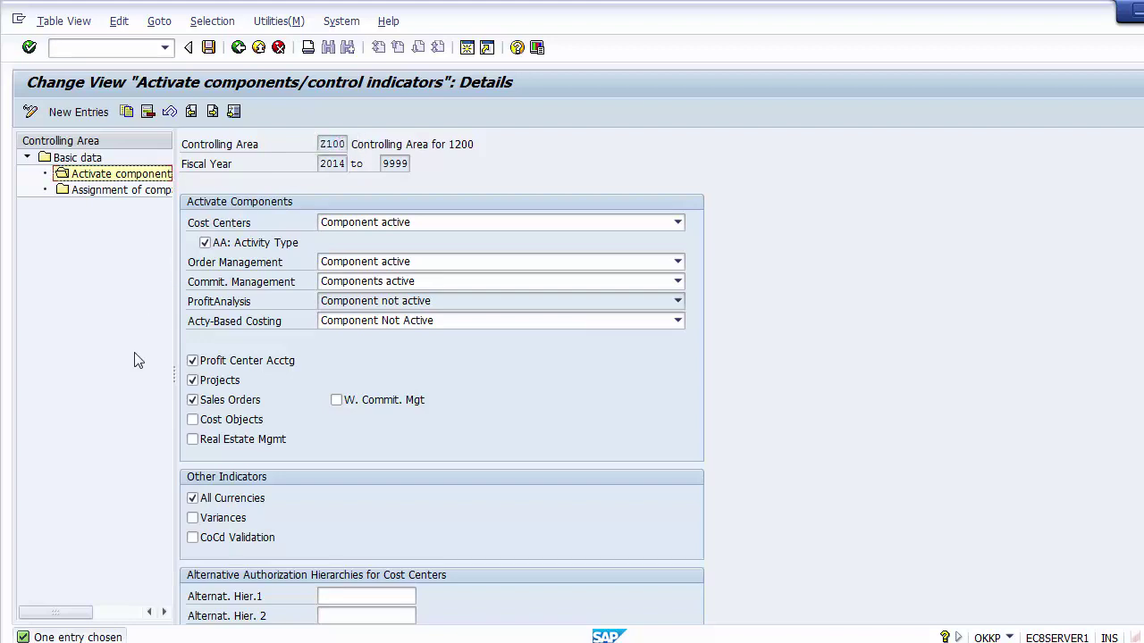
click(242, 230)
click(349, 269)
click(125, 368)
click(238, 48)
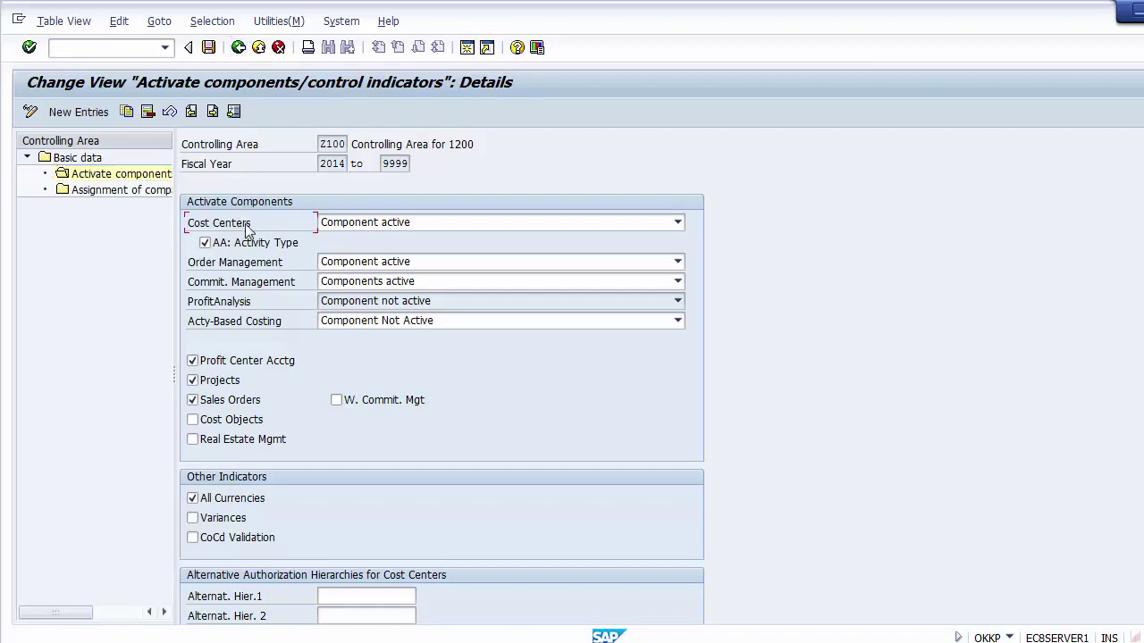
Save the Z100 component activation settings and back out of the controlling area screens
click(208, 47)
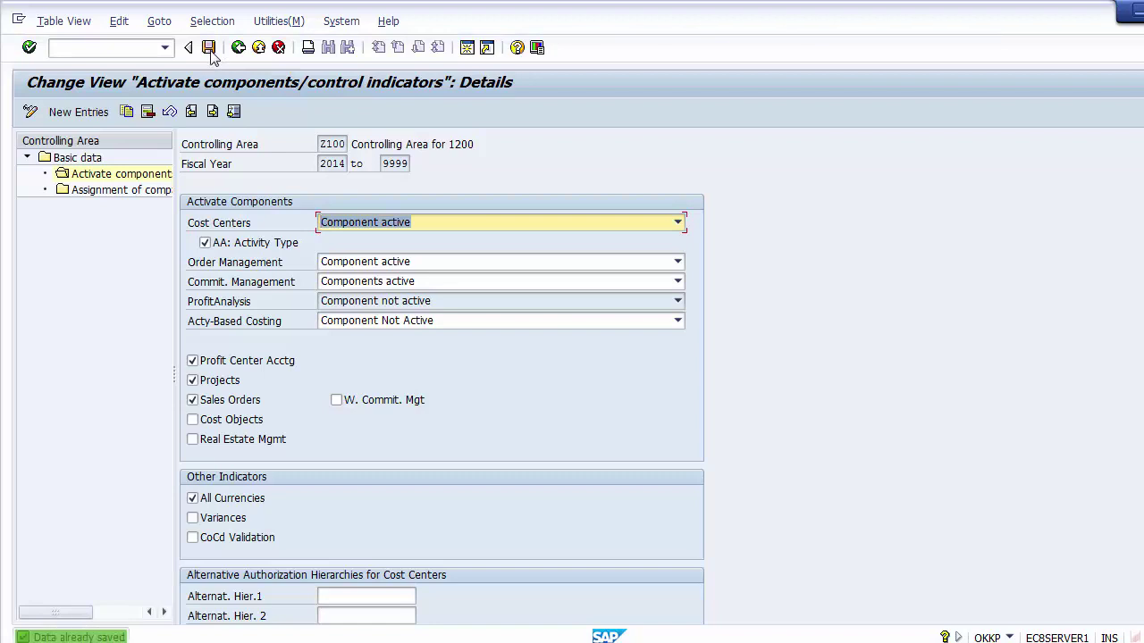
click(236, 49)
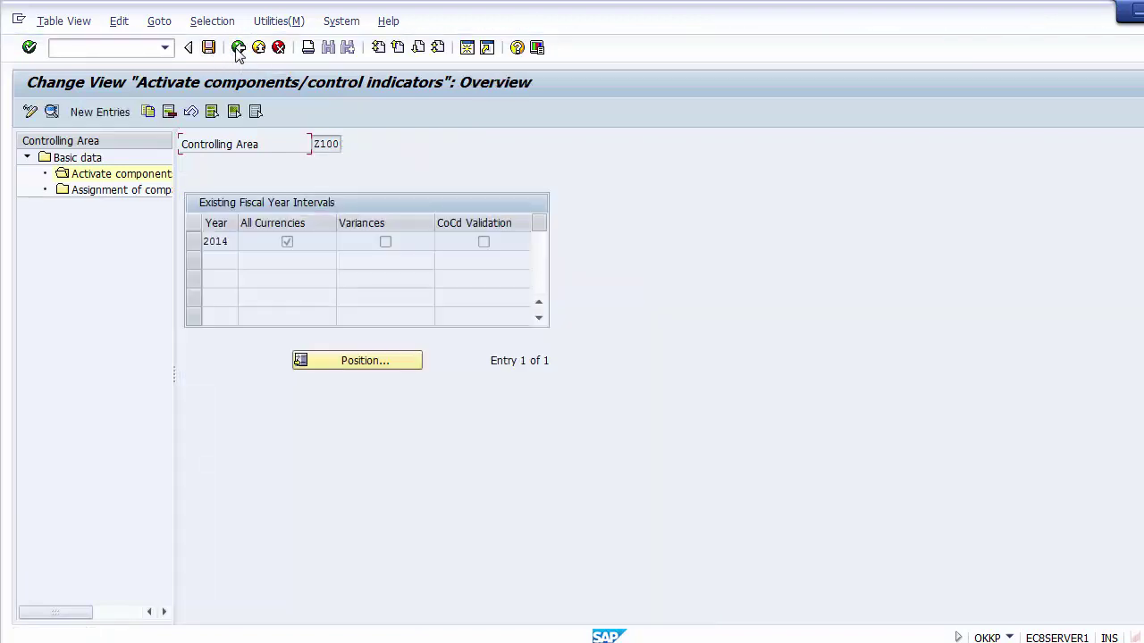
click(238, 49)
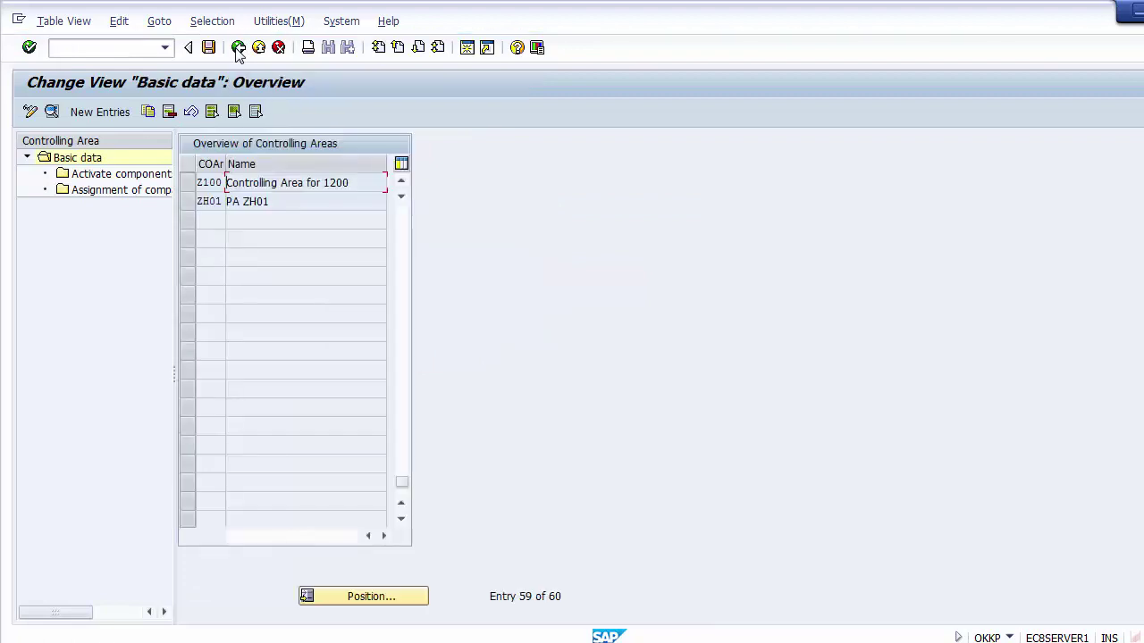
click(238, 49)
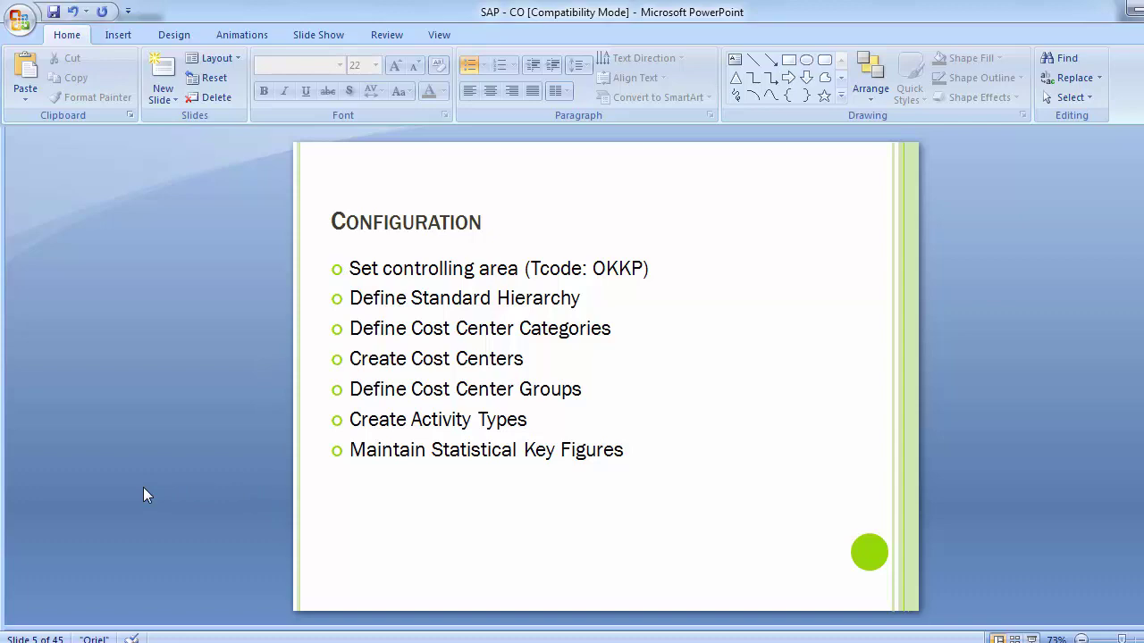
Point out the first Configuration step, then move on to slide 6, Standard Hierarchy
scroll(143, 487, up, 2)
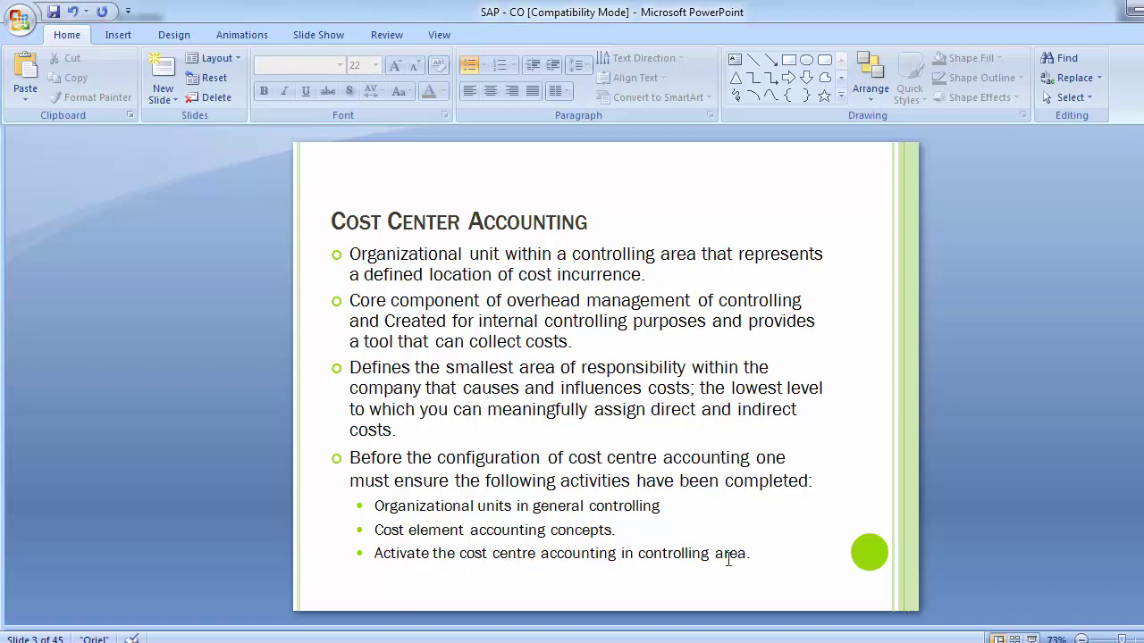
scroll(222, 405, down, 2)
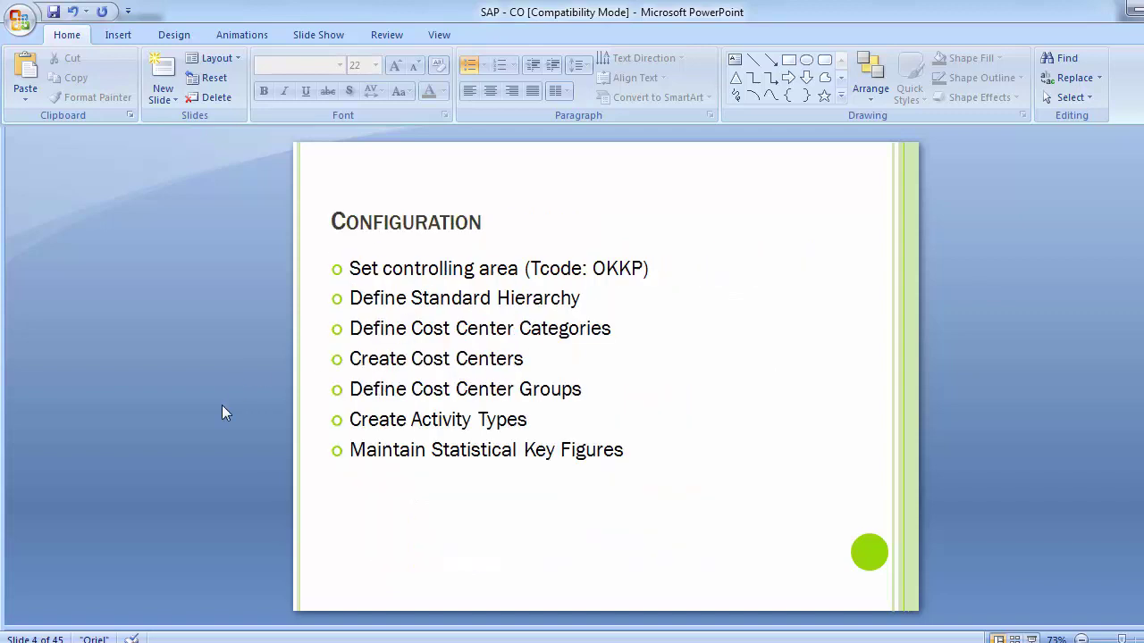
click(349, 270)
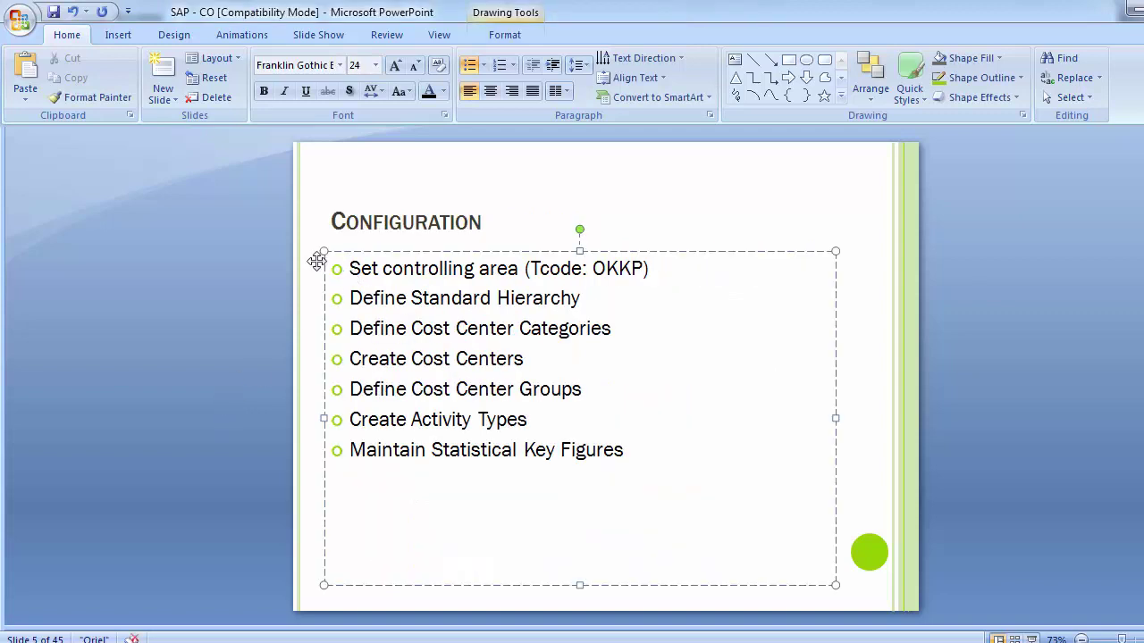
click(228, 304)
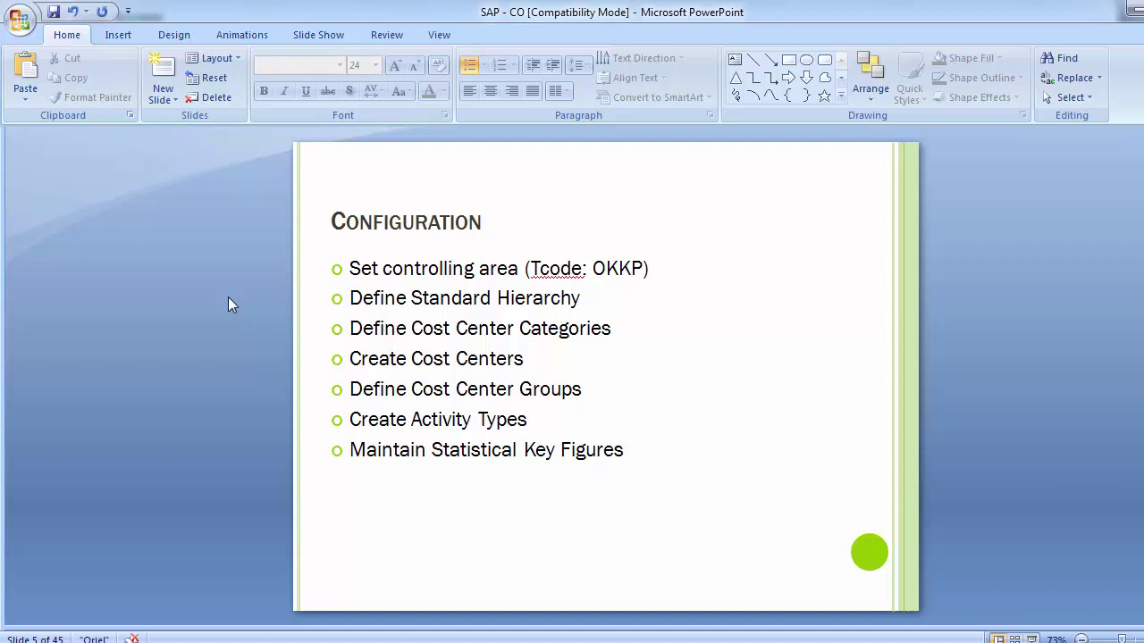
scroll(228, 305, down, 1)
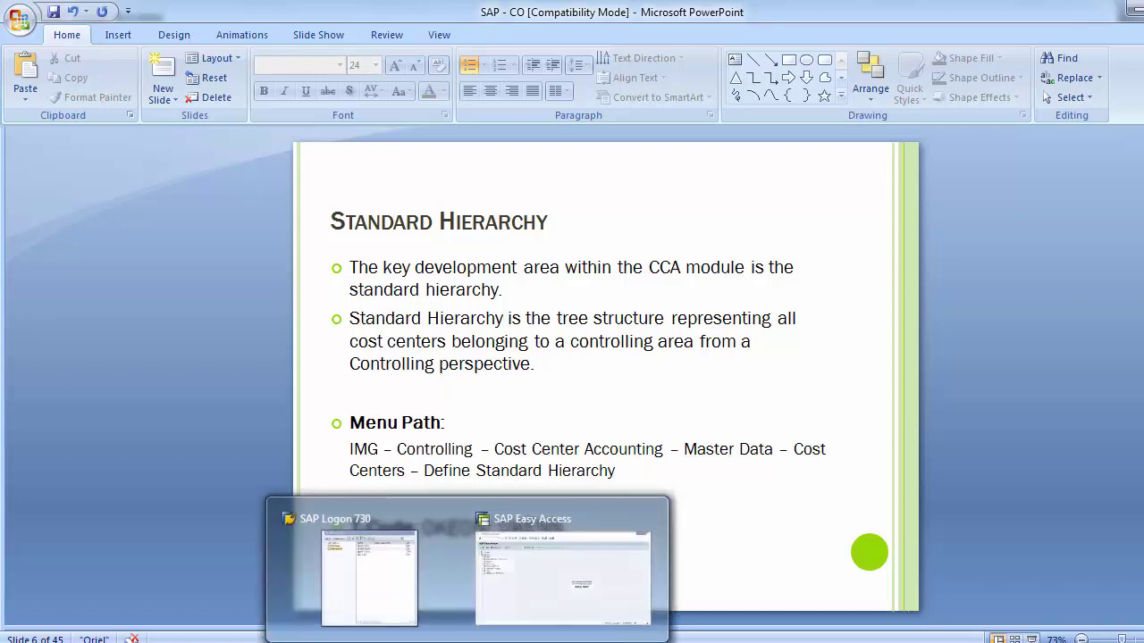
Run transaction SPRO from the SAP Easy Access window
click(542, 602)
click(95, 53)
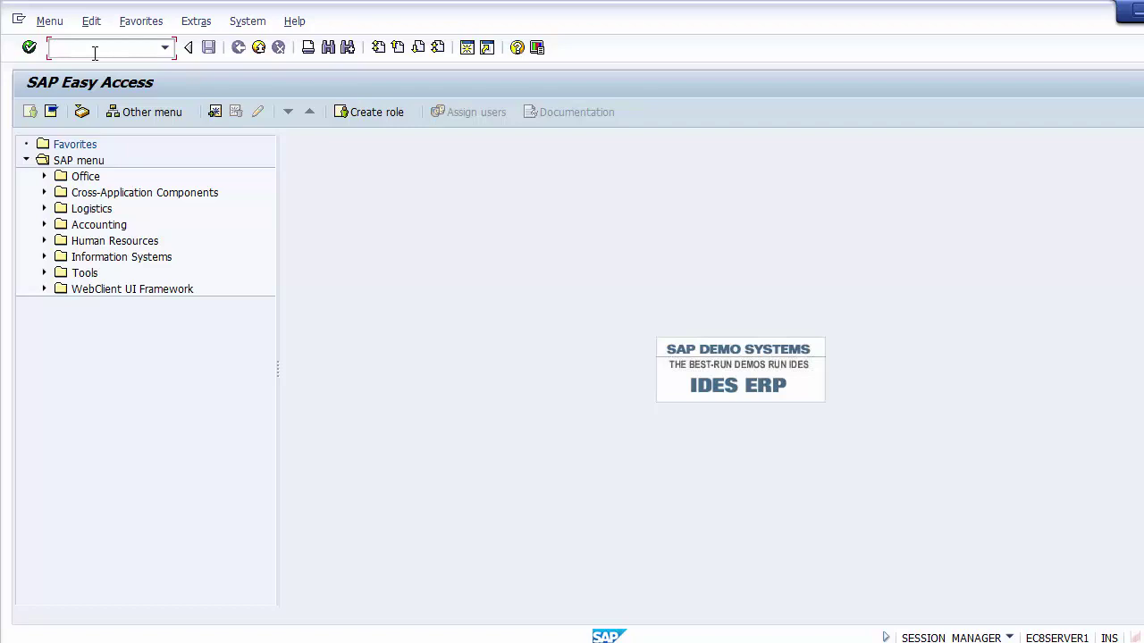
text(SPRO)
key(Return)
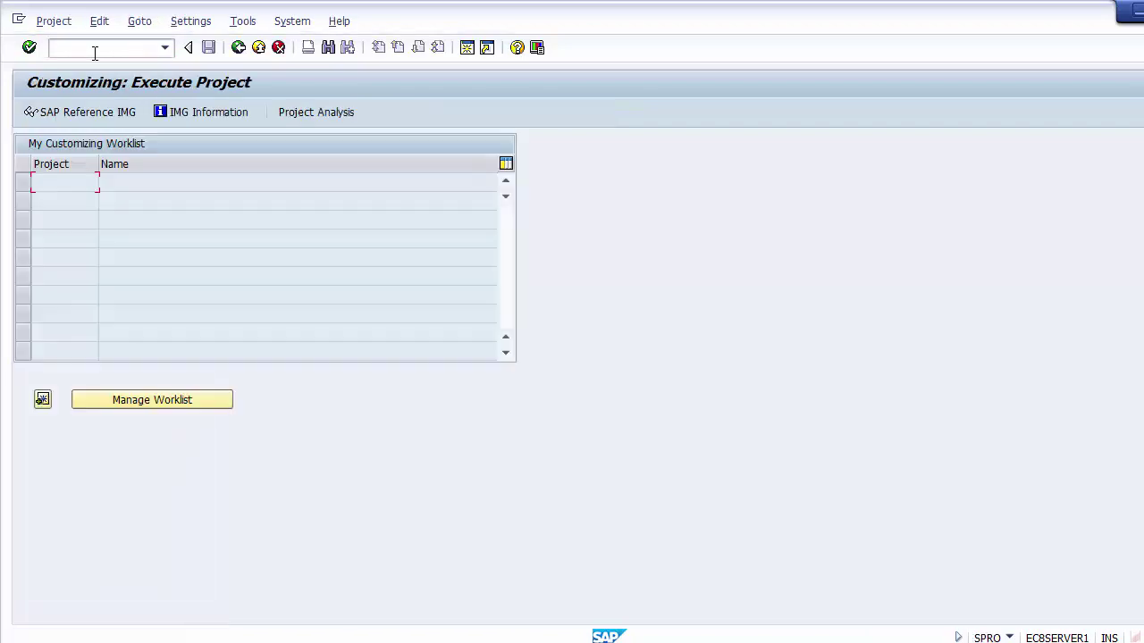
click(79, 113)
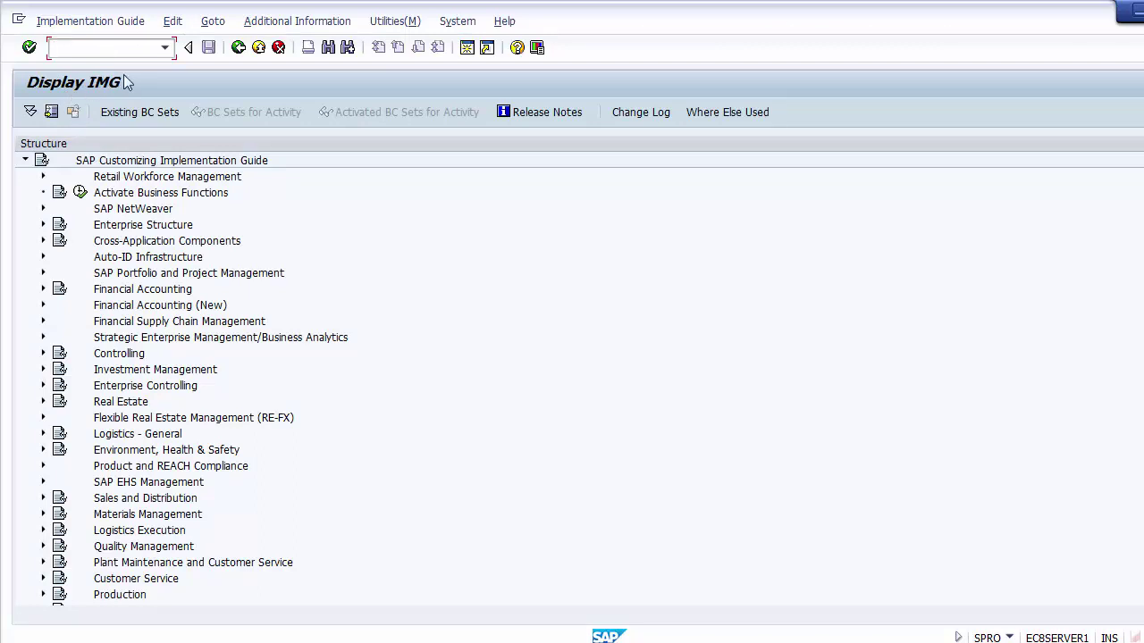
click(135, 357)
click(44, 355)
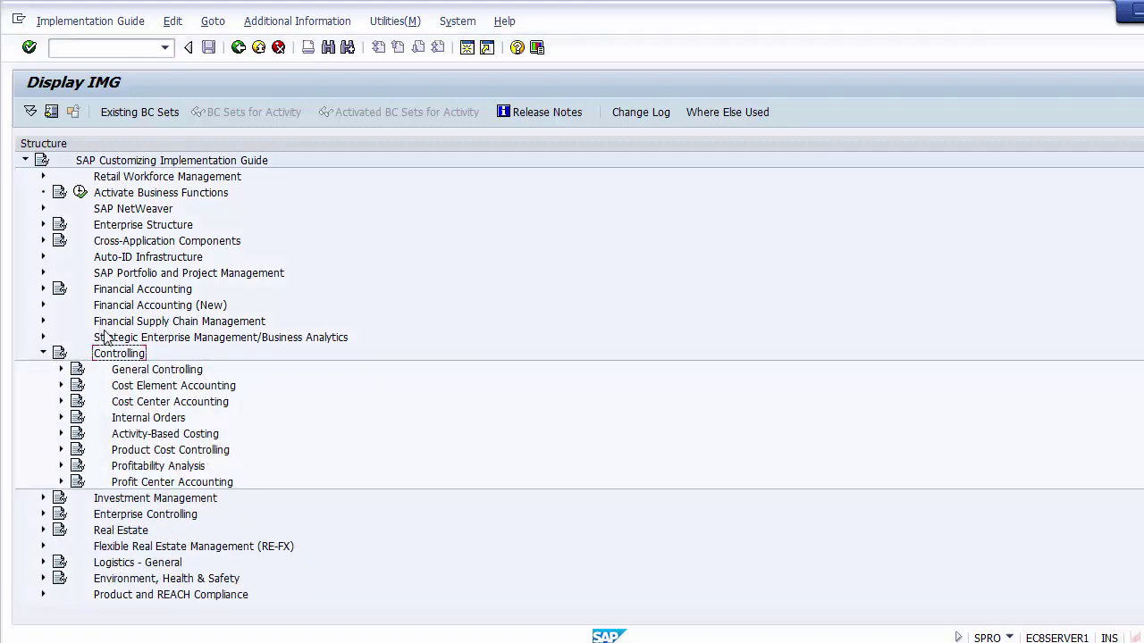
click(143, 408)
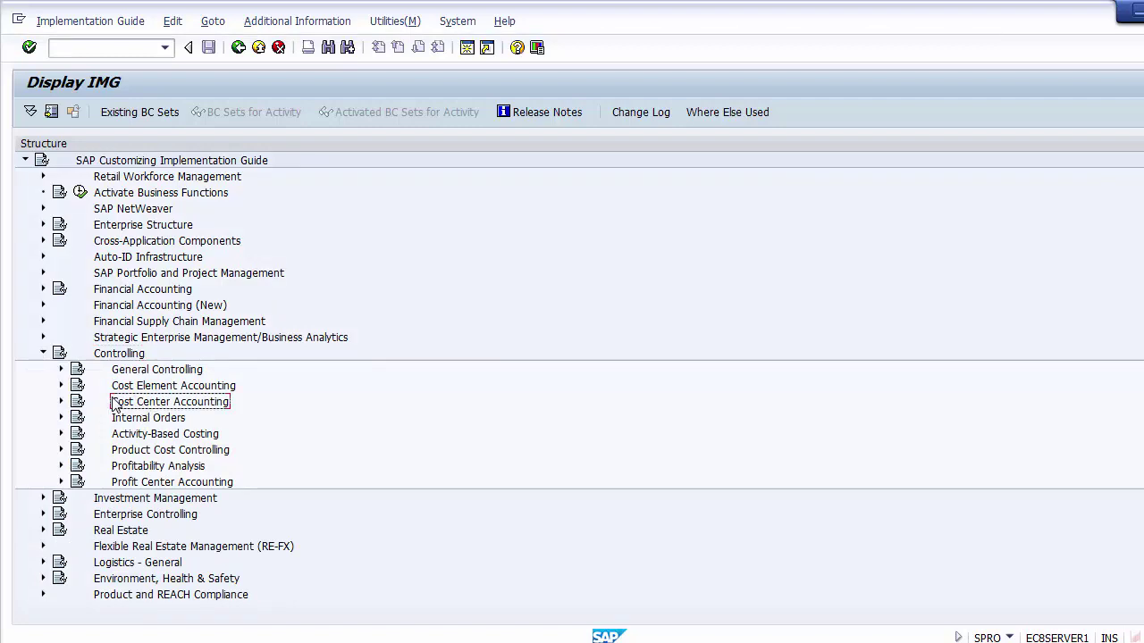
click(61, 402)
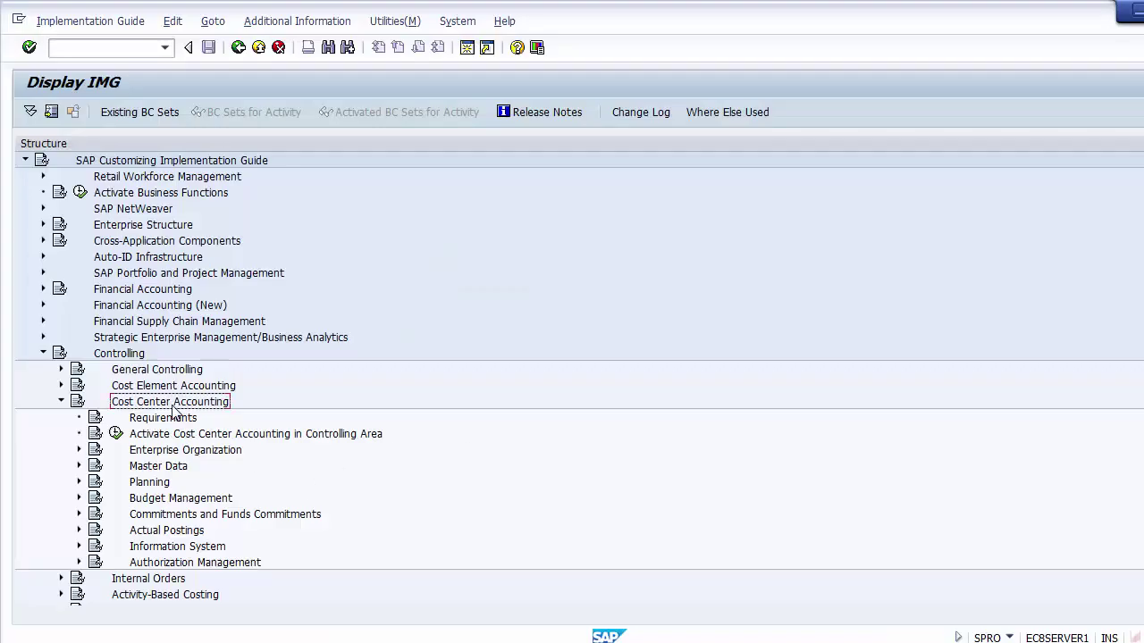
click(168, 466)
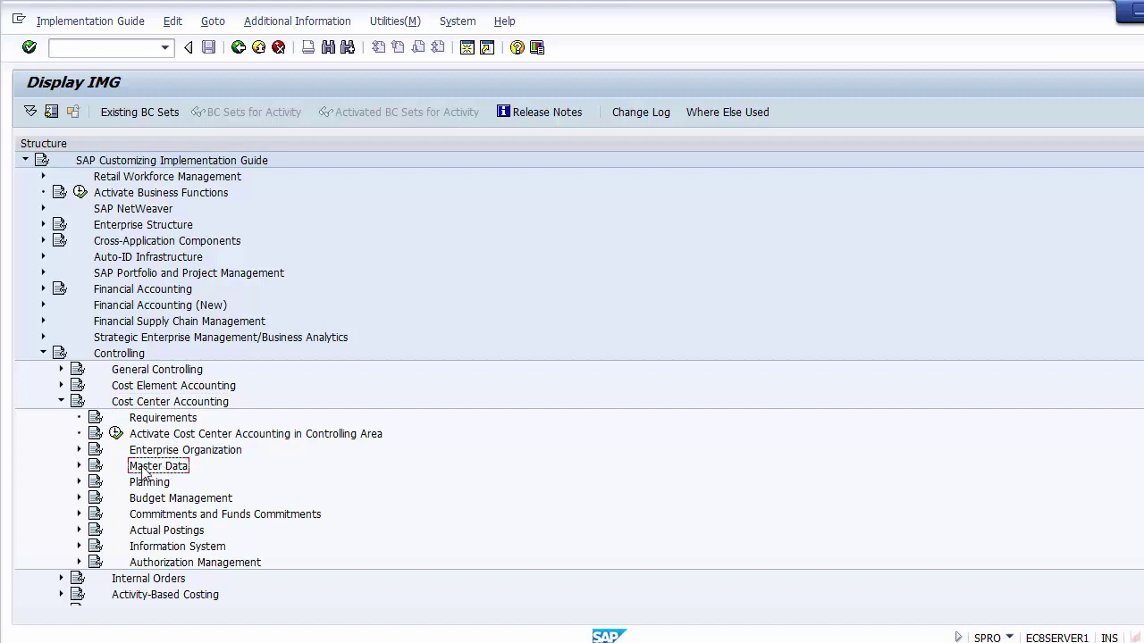
click(78, 466)
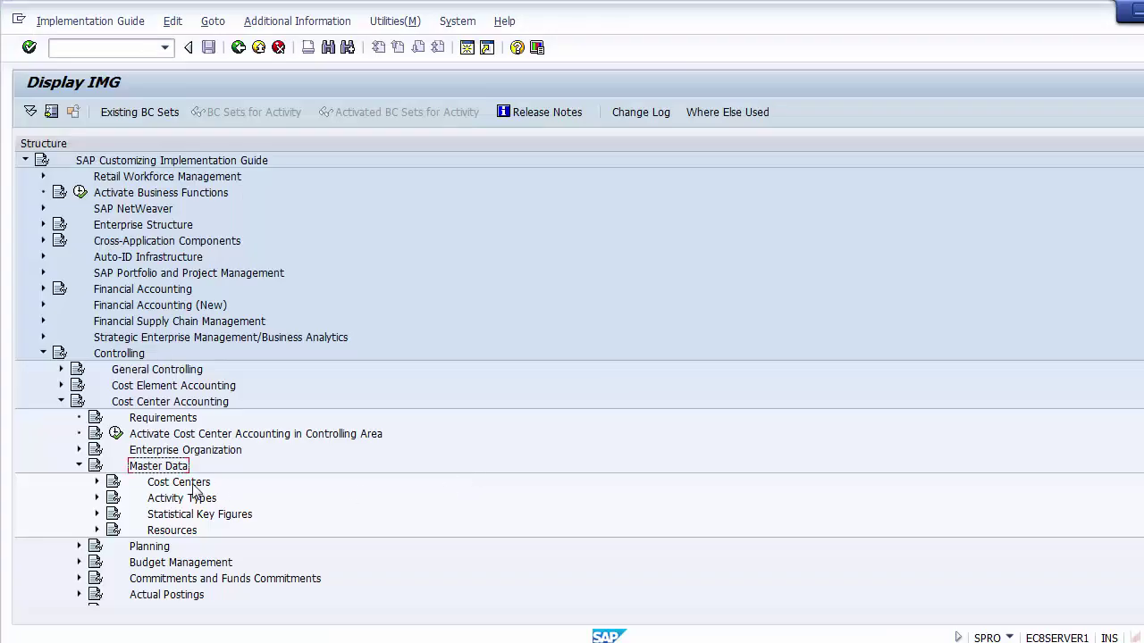
click(187, 484)
click(97, 484)
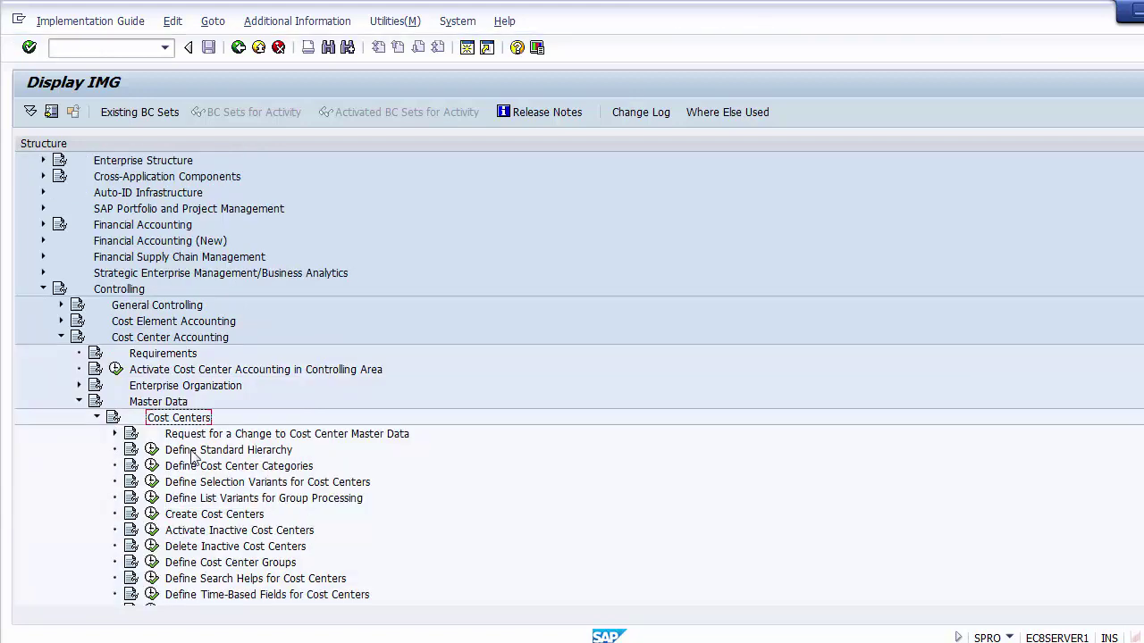
click(208, 451)
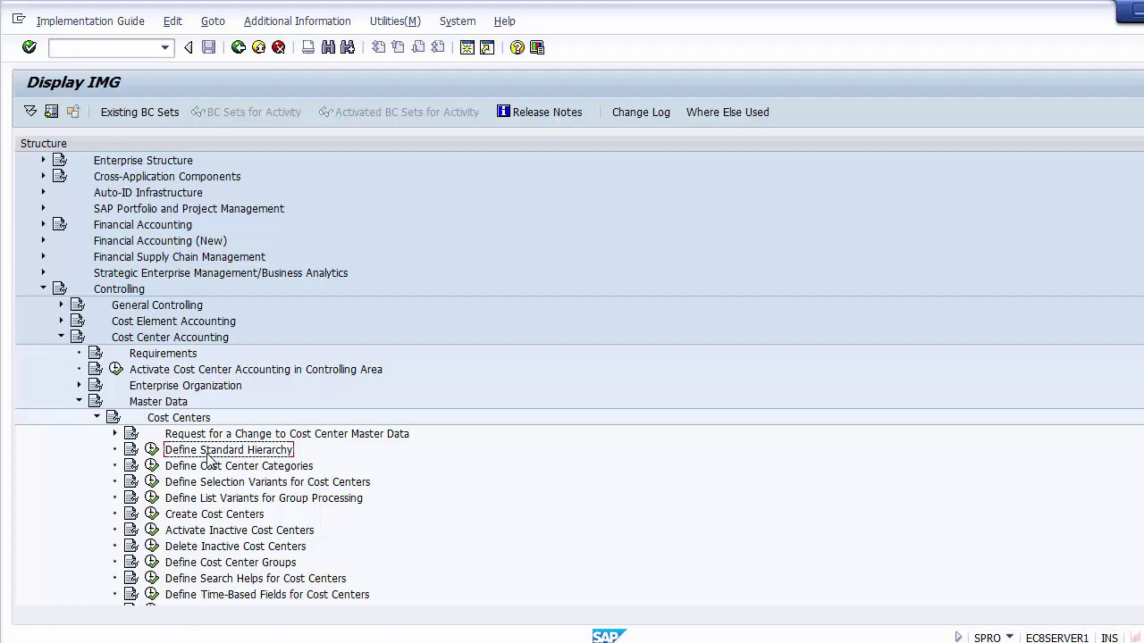
click(112, 292)
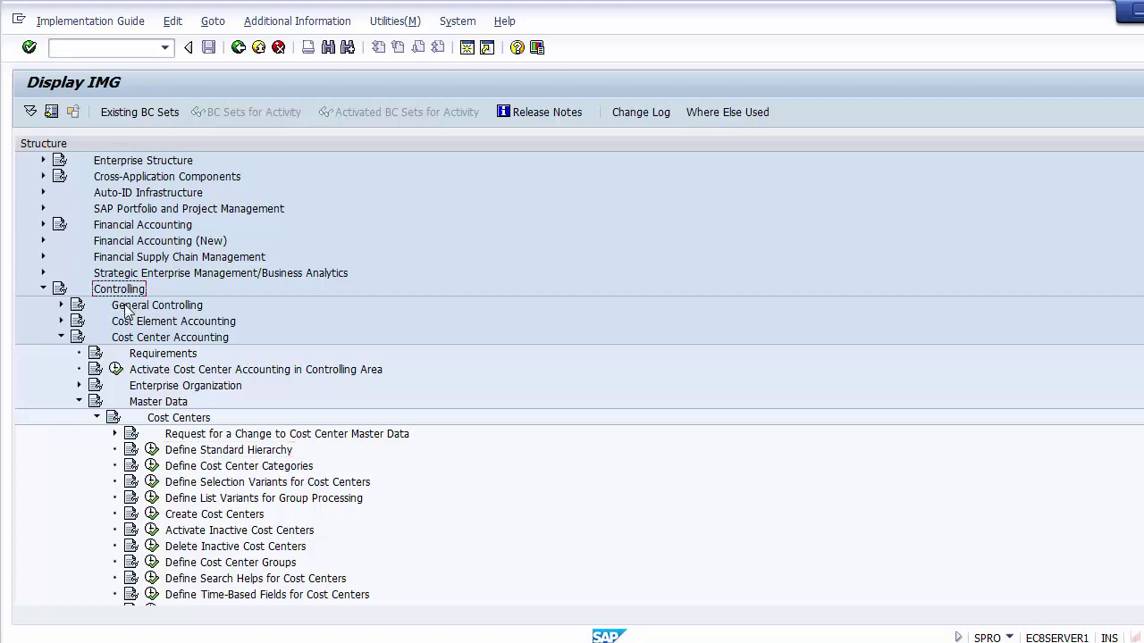
click(139, 339)
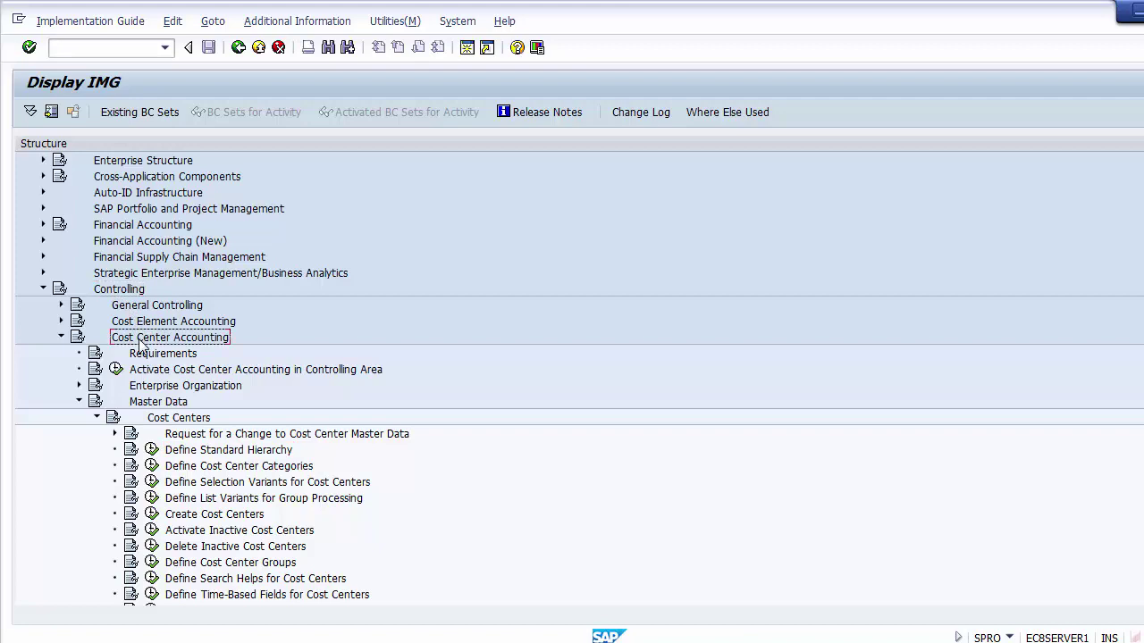
click(152, 404)
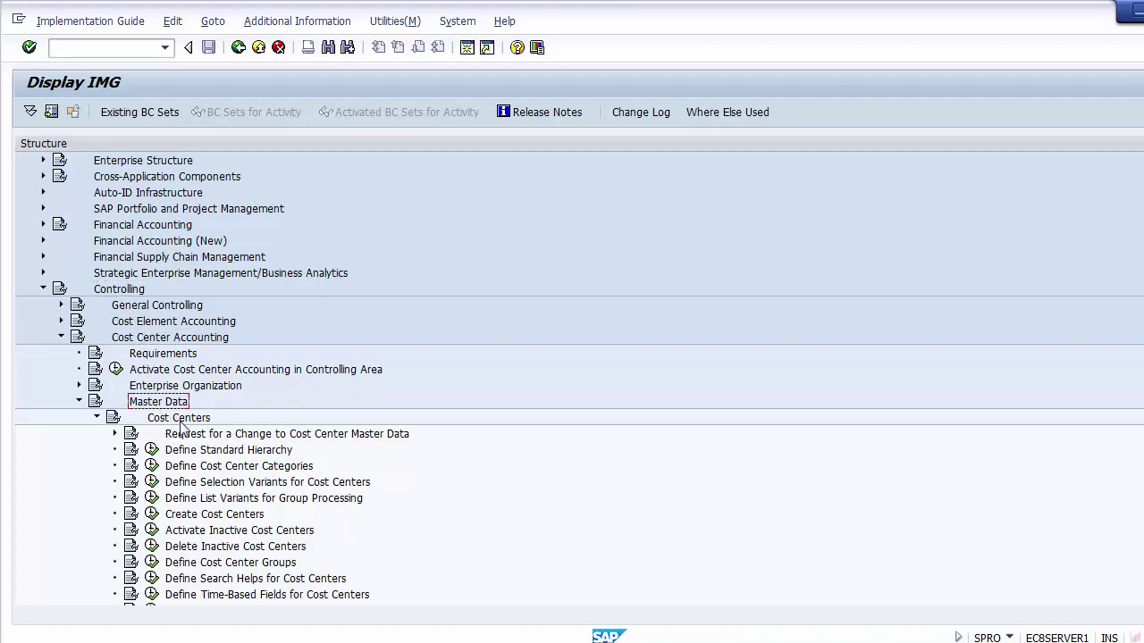
click(181, 420)
click(204, 454)
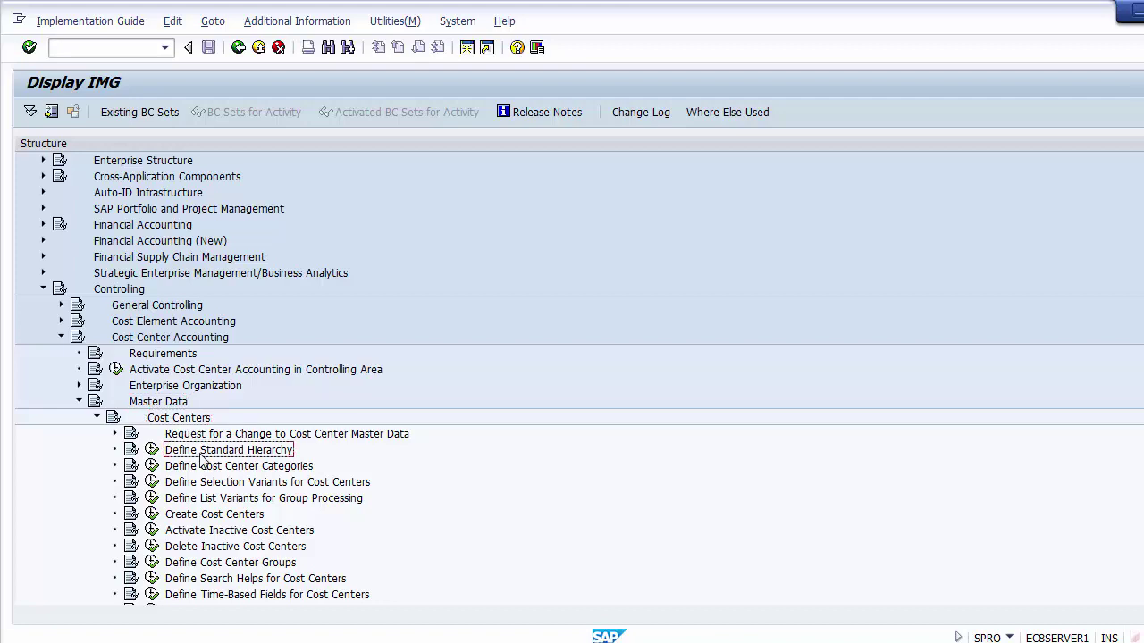
Execute Define Standard Hierarchy and enter controlling area Z100
click(152, 451)
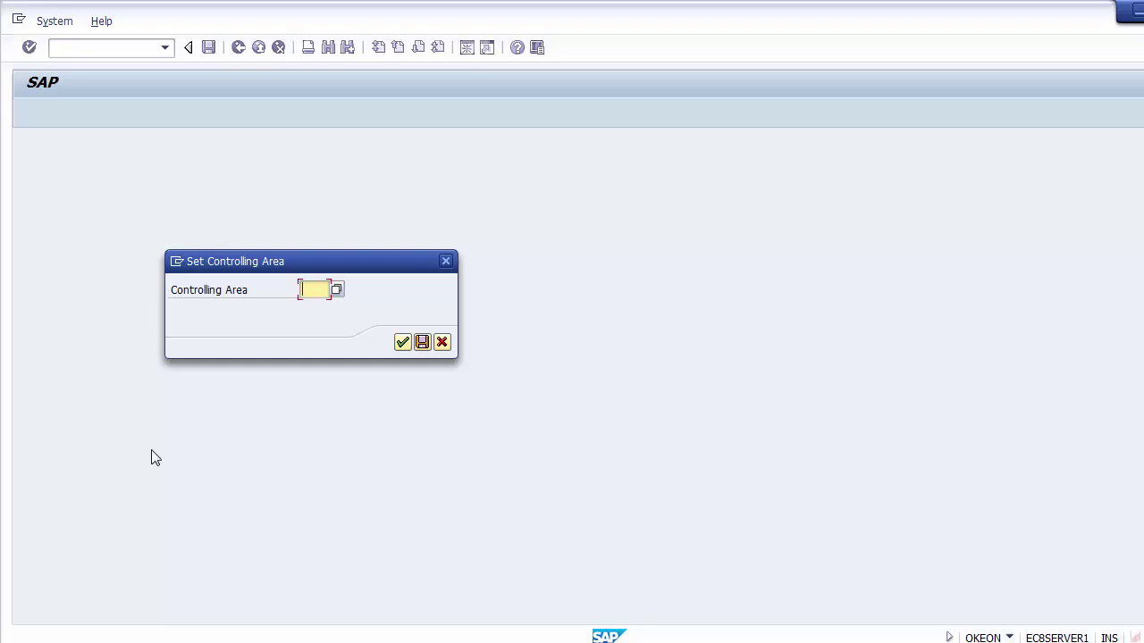
text(Z)
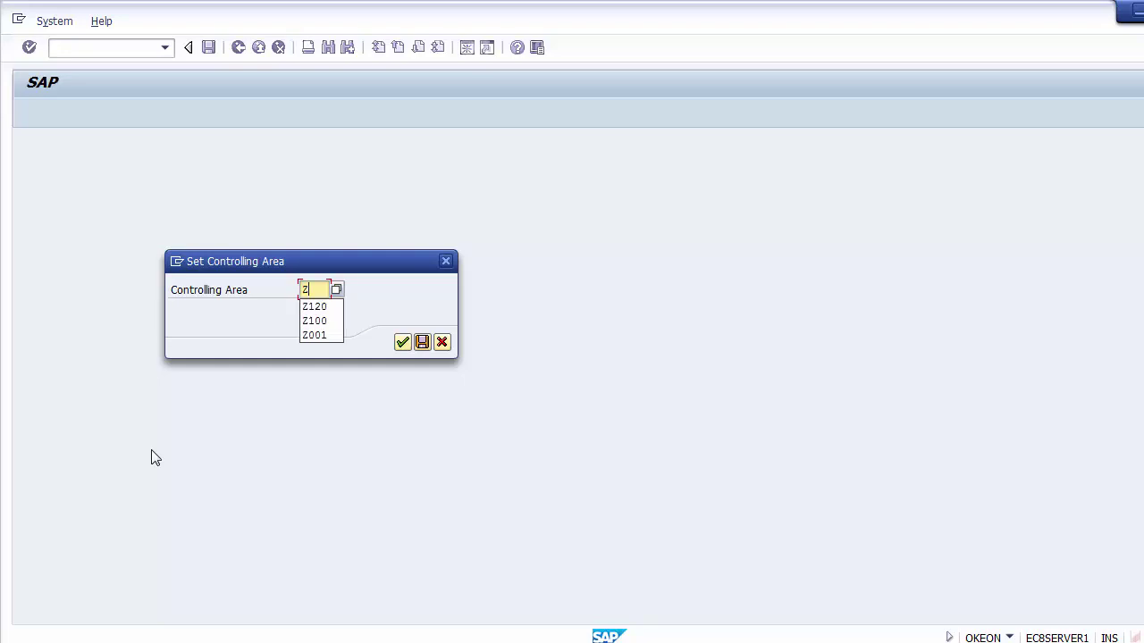
text(100)
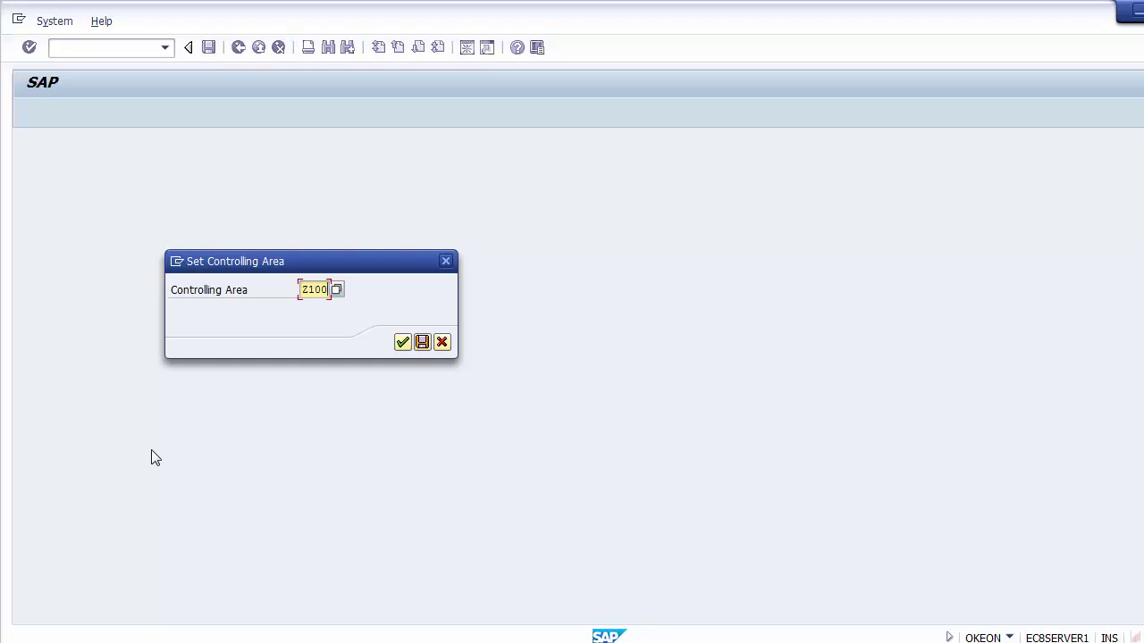
Confirm controlling area Z100 and select the A1000 hierarchy node
click(402, 347)
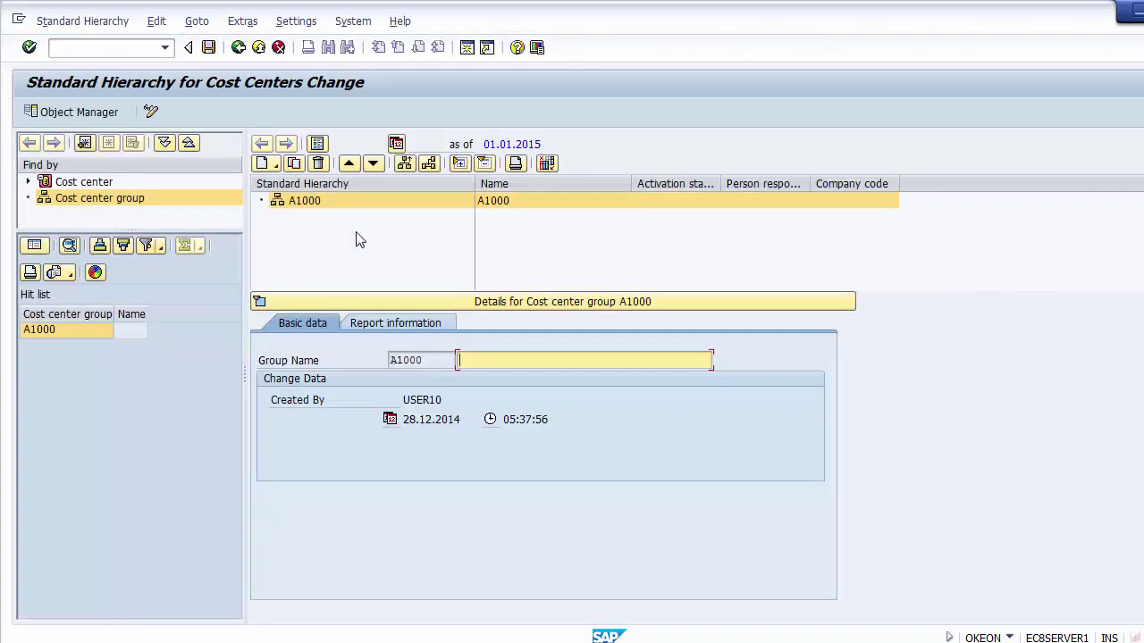
click(550, 254)
click(310, 204)
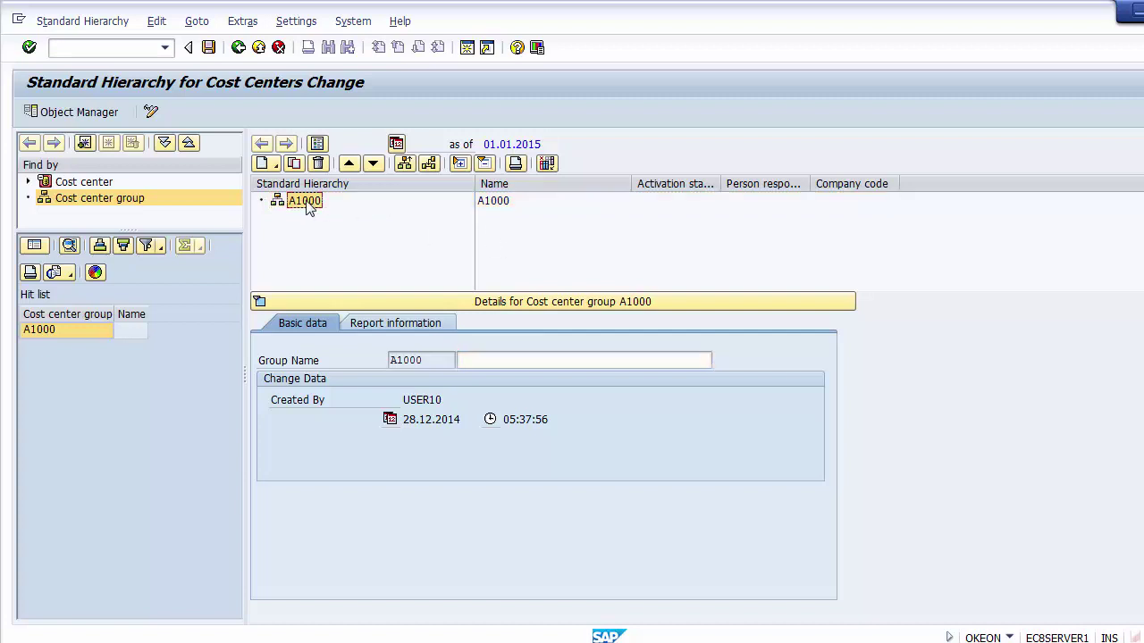
click(492, 205)
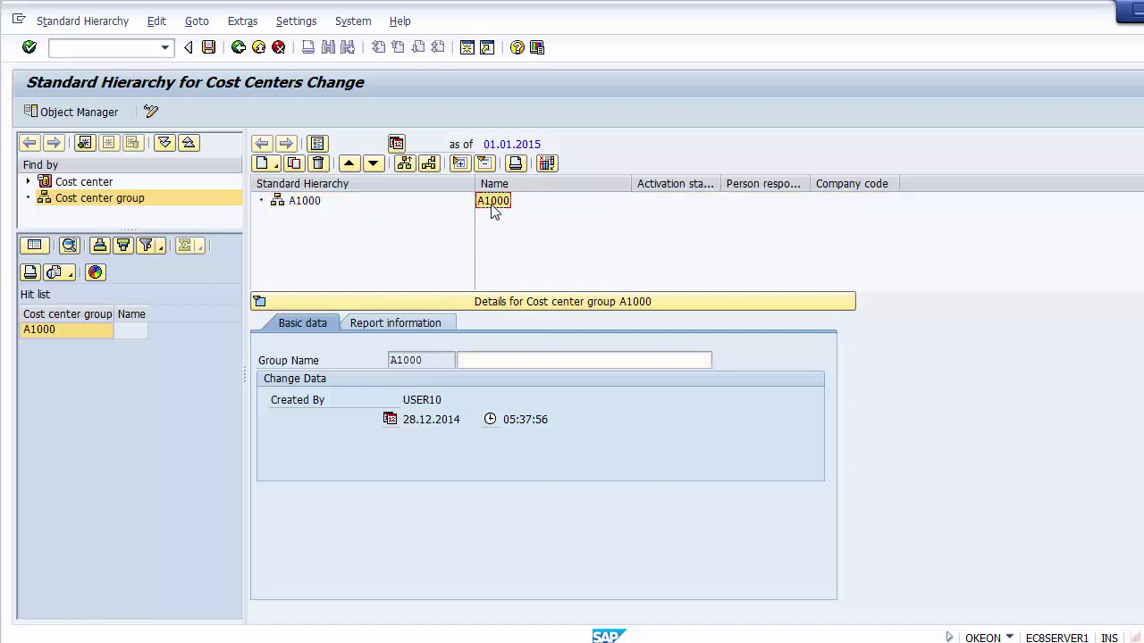
click(304, 201)
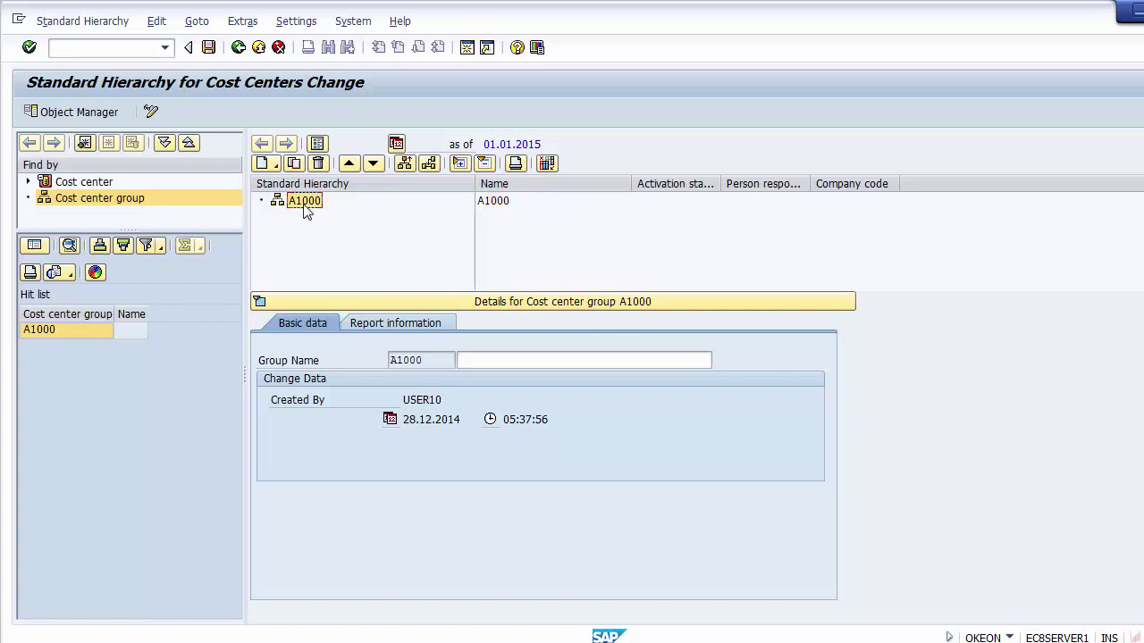
Switch the A1000 standard hierarchy from display to change mode
click(91, 48)
text(/)
click(300, 203)
click(488, 206)
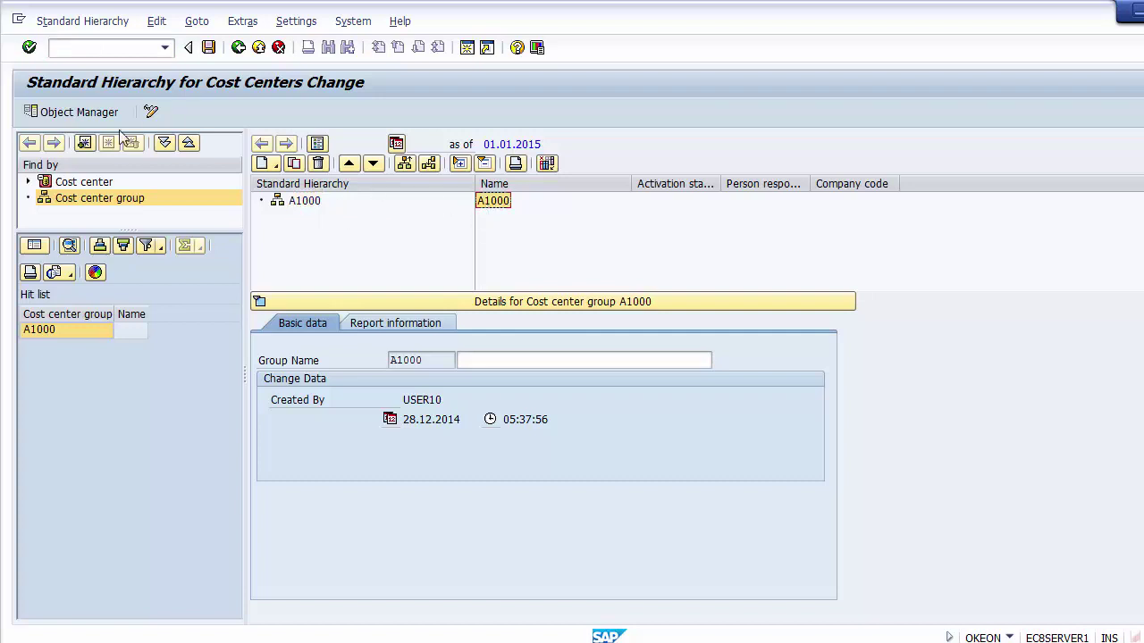
click(151, 114)
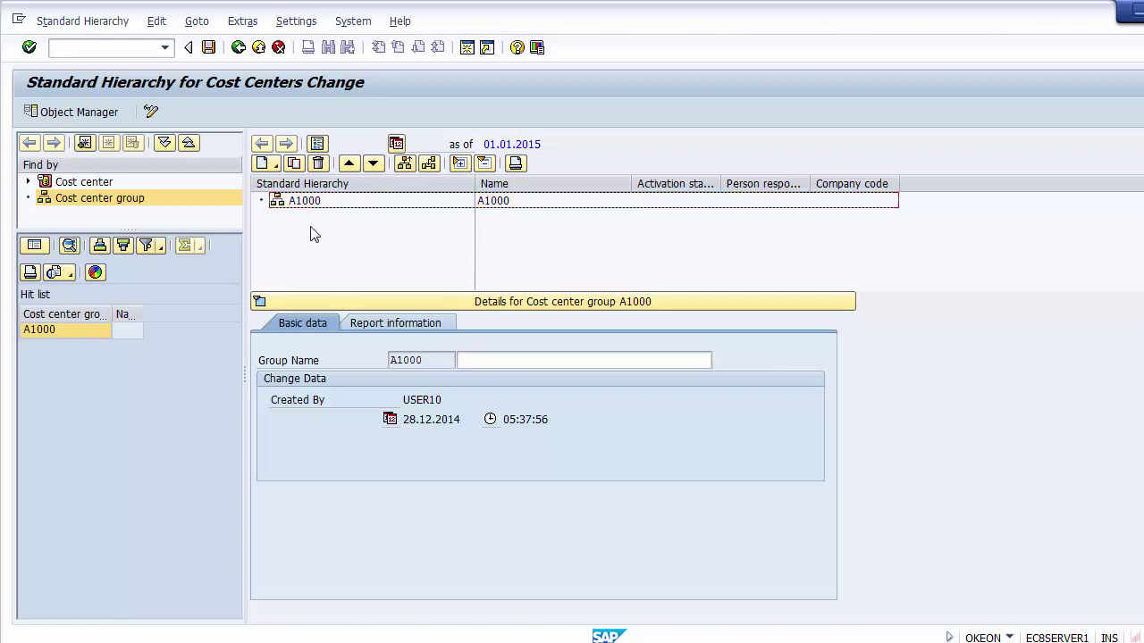
click(295, 202)
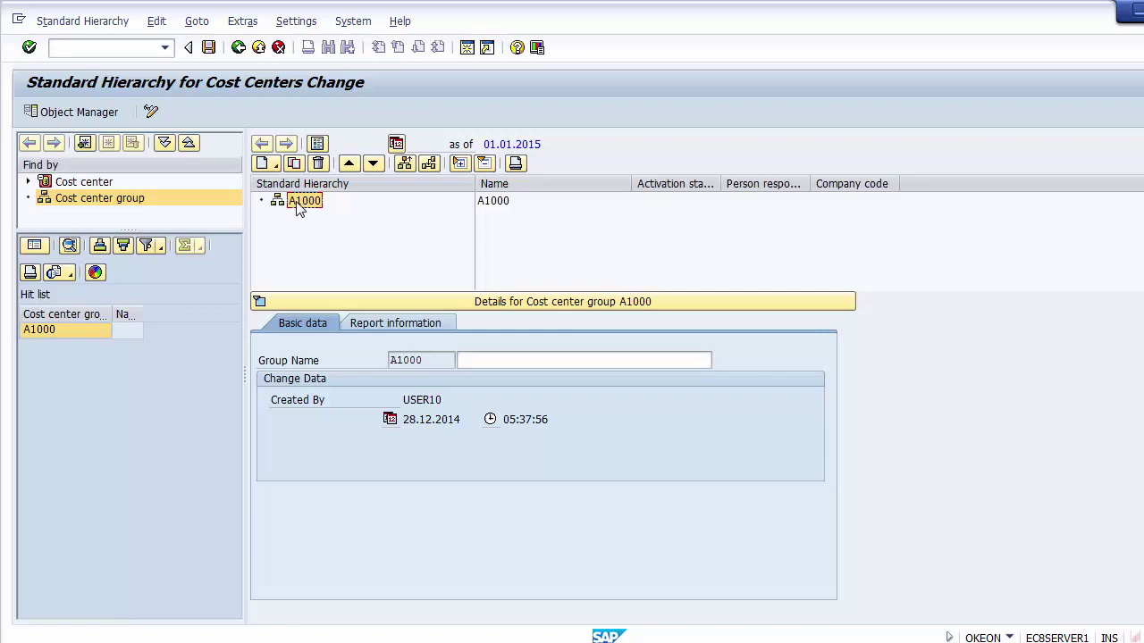
click(264, 166)
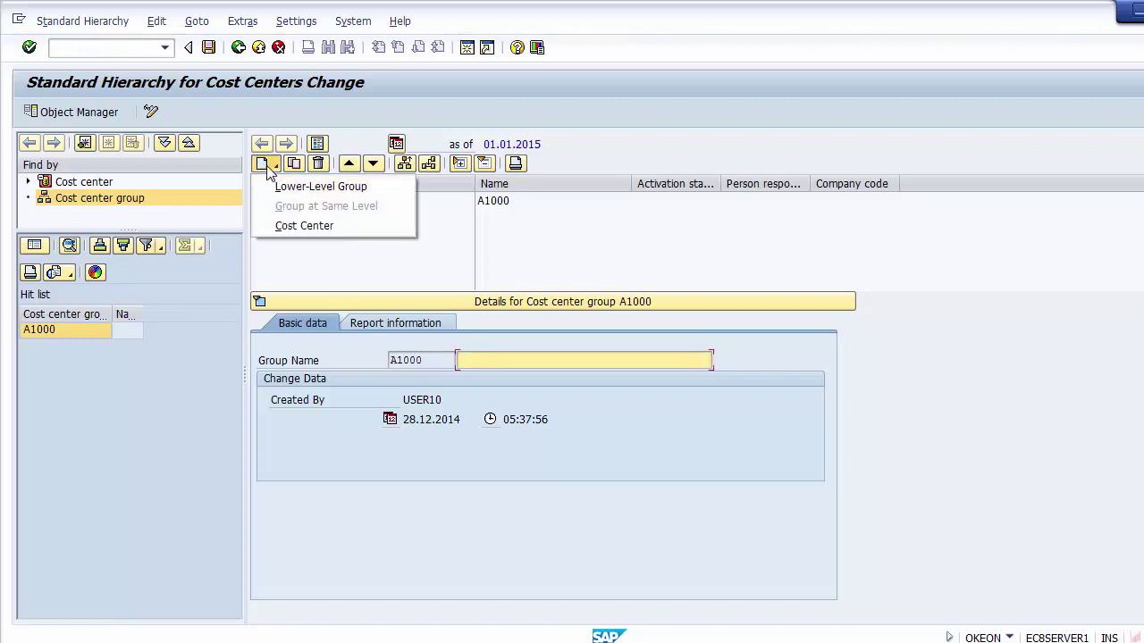
click(492, 273)
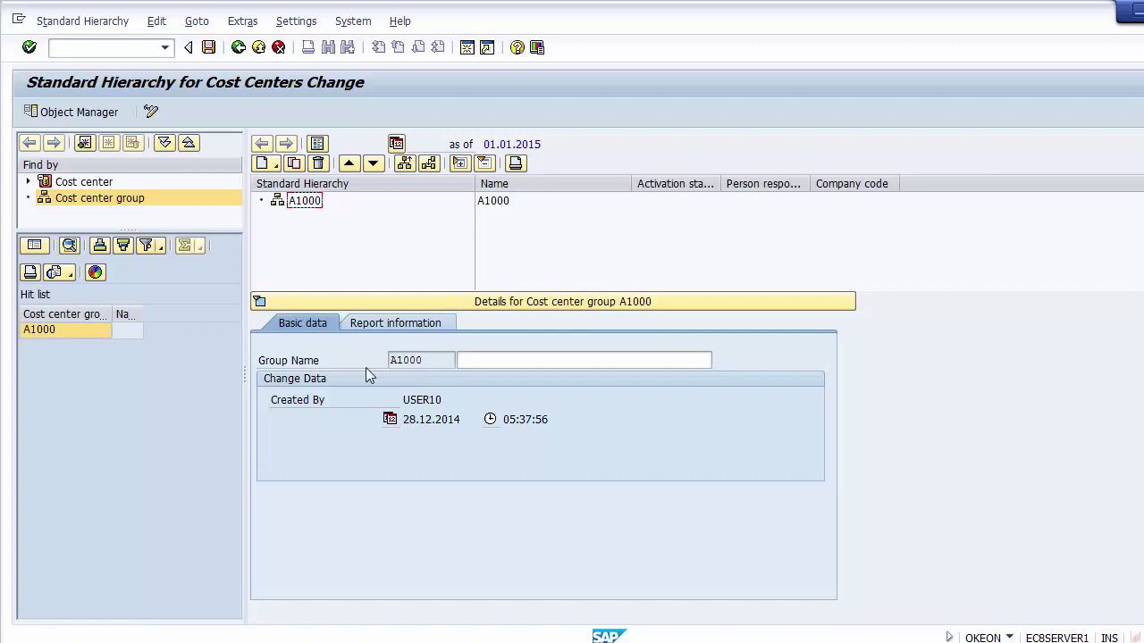
click(496, 203)
click(324, 202)
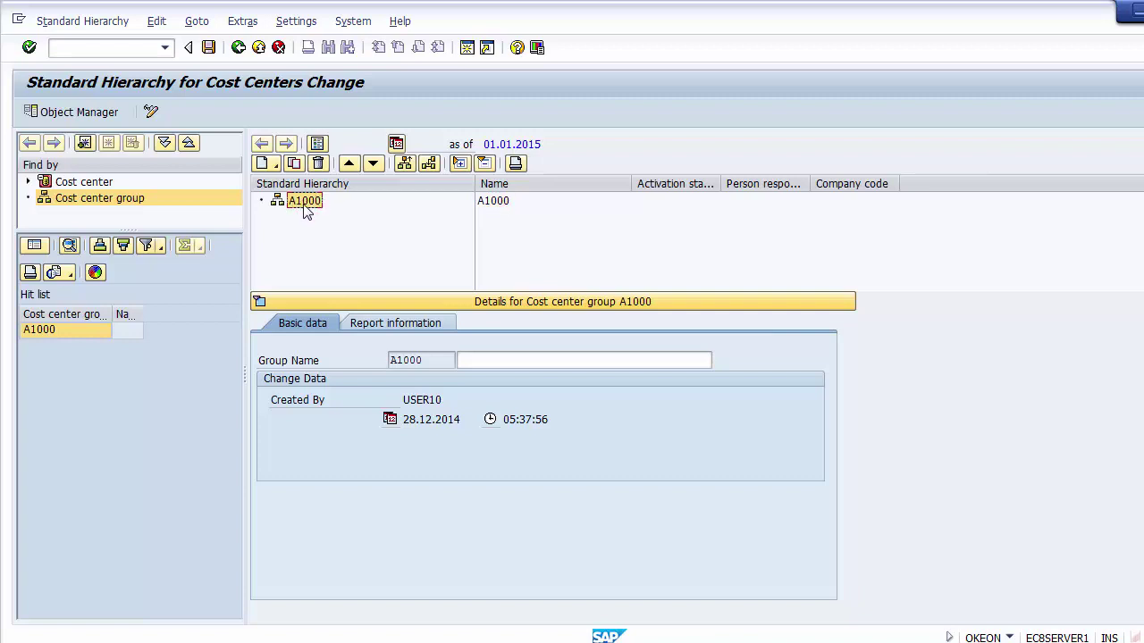
Describe group A1000 as 'Standard Hierarchy for Company code 1200' and save it
click(501, 360)
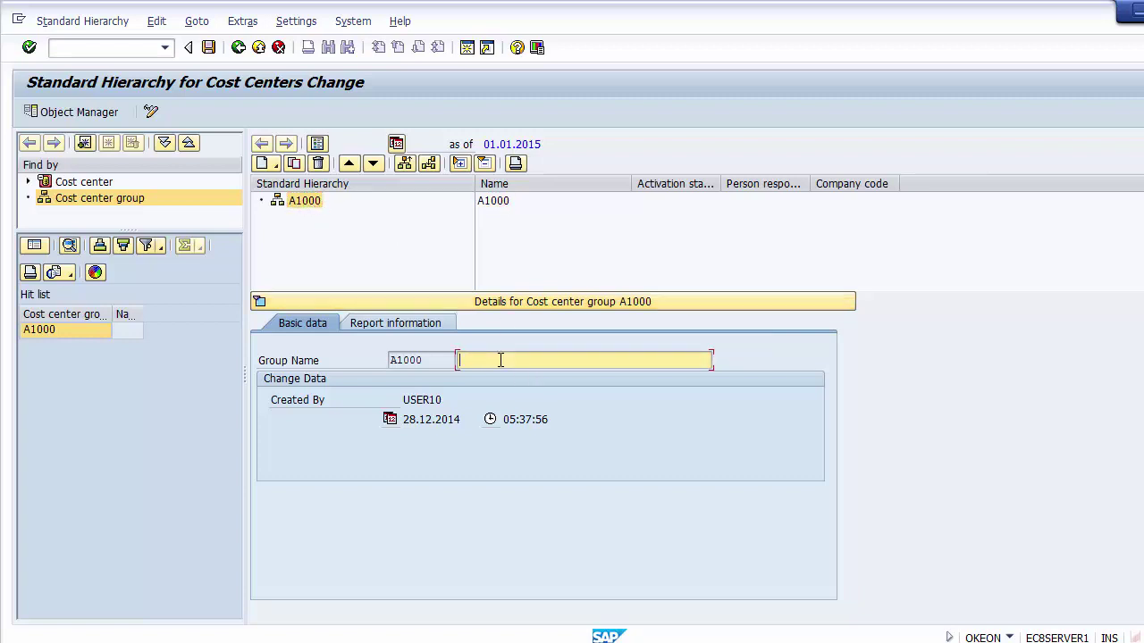
text(Standard Hierarchy for Company )
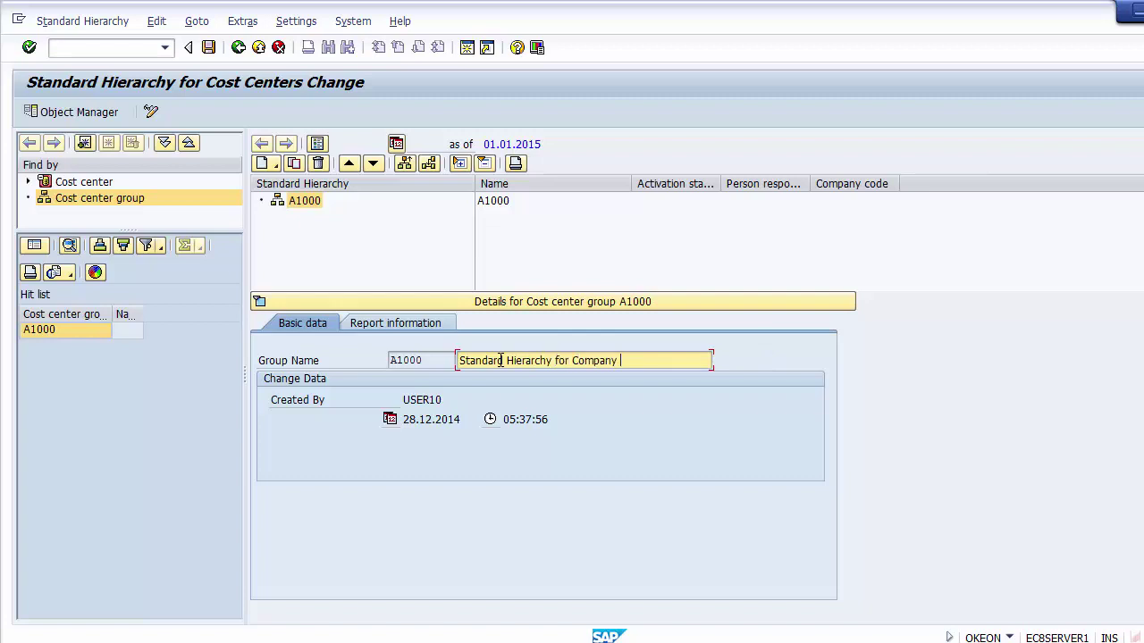
text(code 1200)
drag(683, 359, 435, 354)
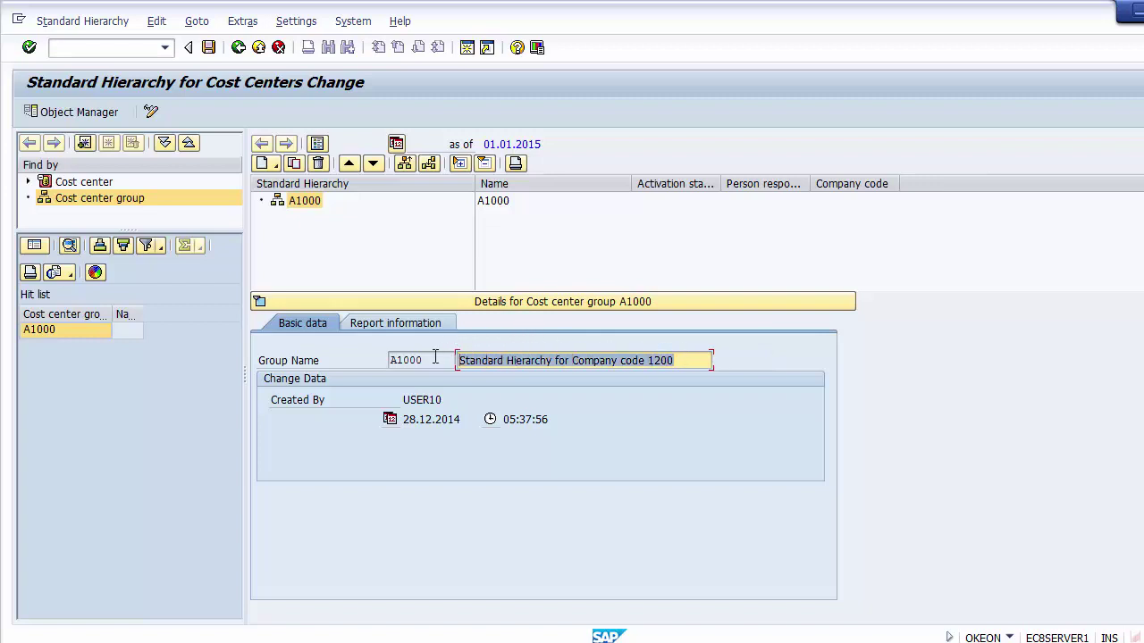
click(208, 47)
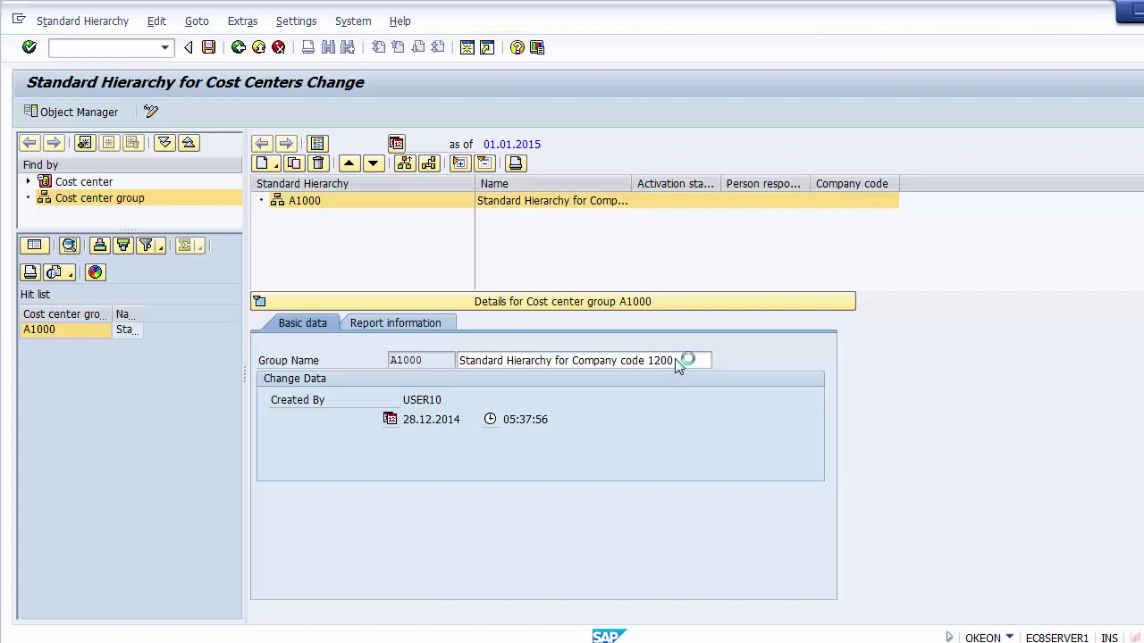
Widen the Name column so the full A1000 description shows
drag(631, 183, 770, 186)
click(701, 203)
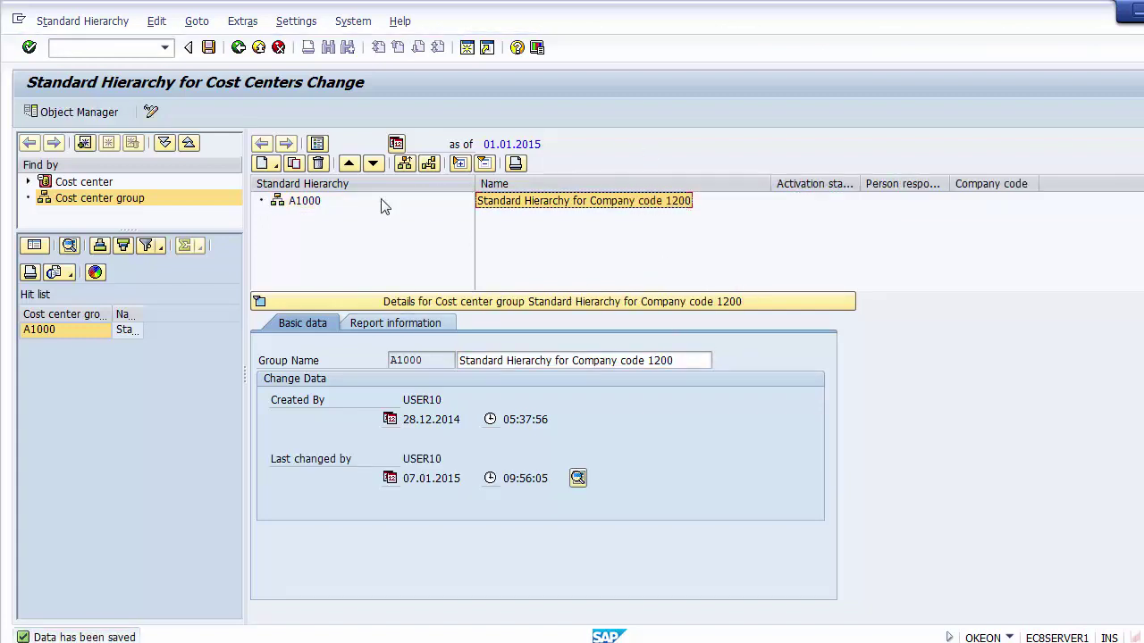
click(333, 197)
Review A1000's basic data: description, creator and creation date
click(577, 205)
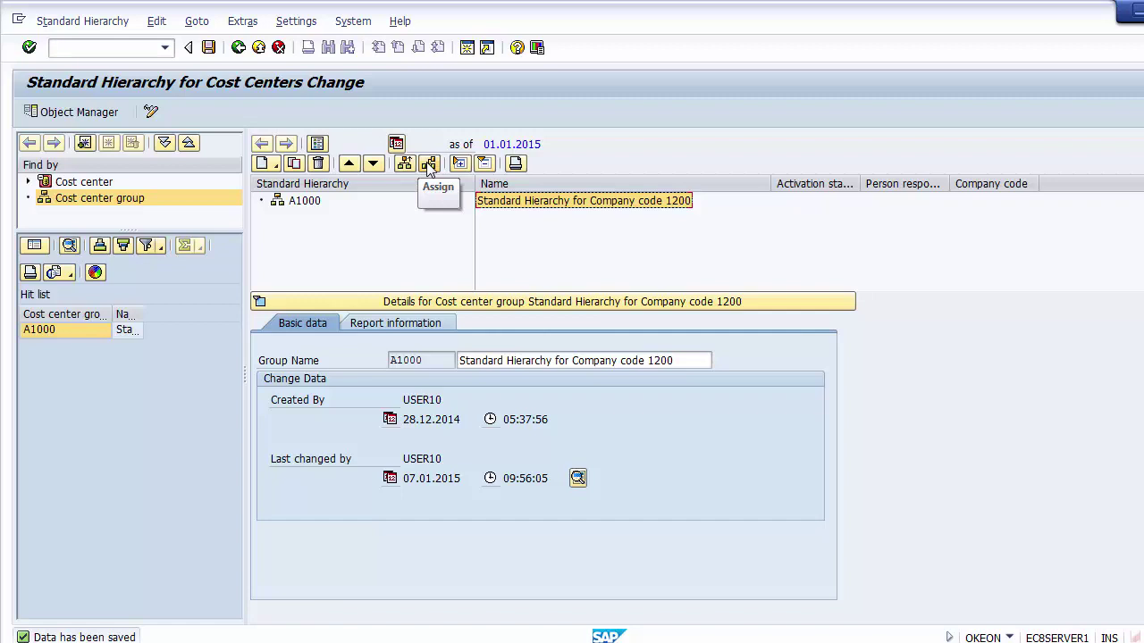
click(413, 251)
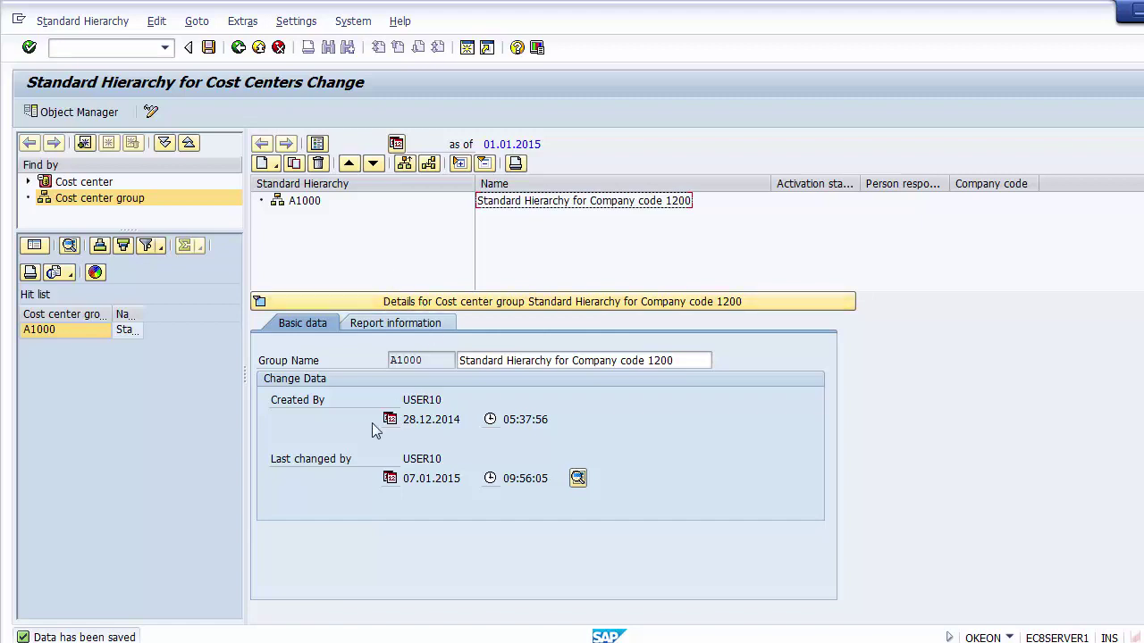
click(288, 365)
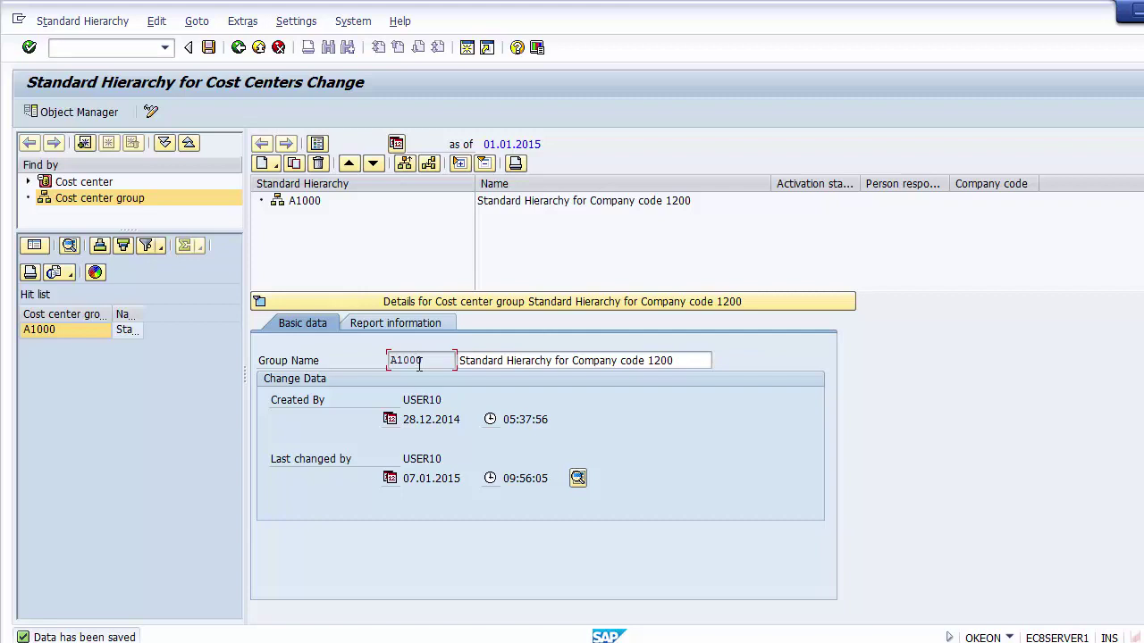
click(502, 361)
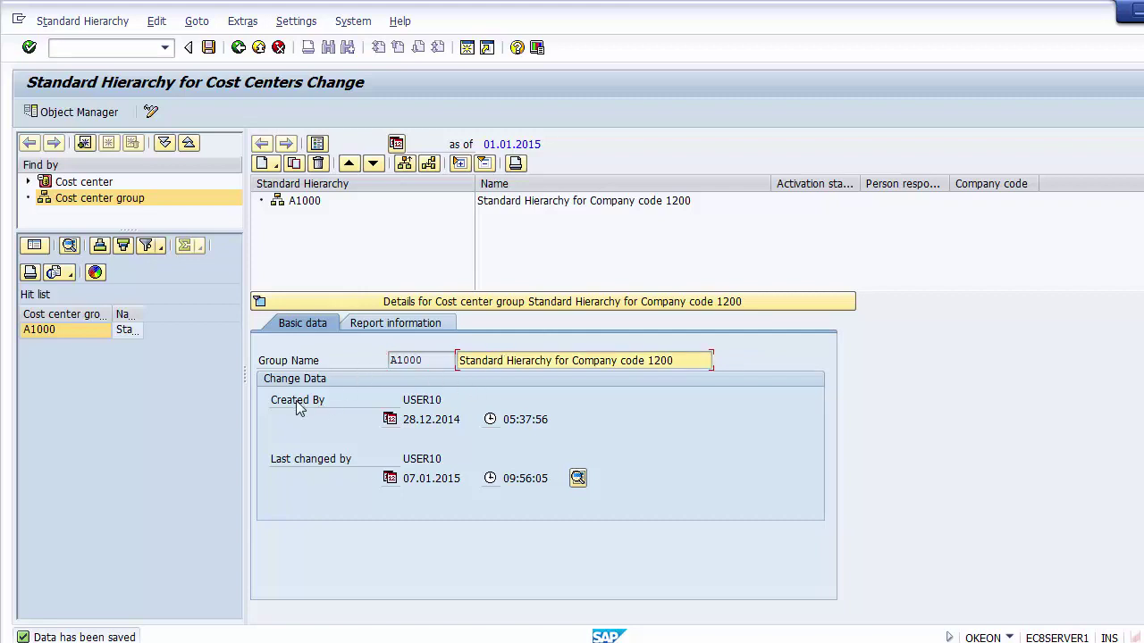
drag(403, 400, 472, 402)
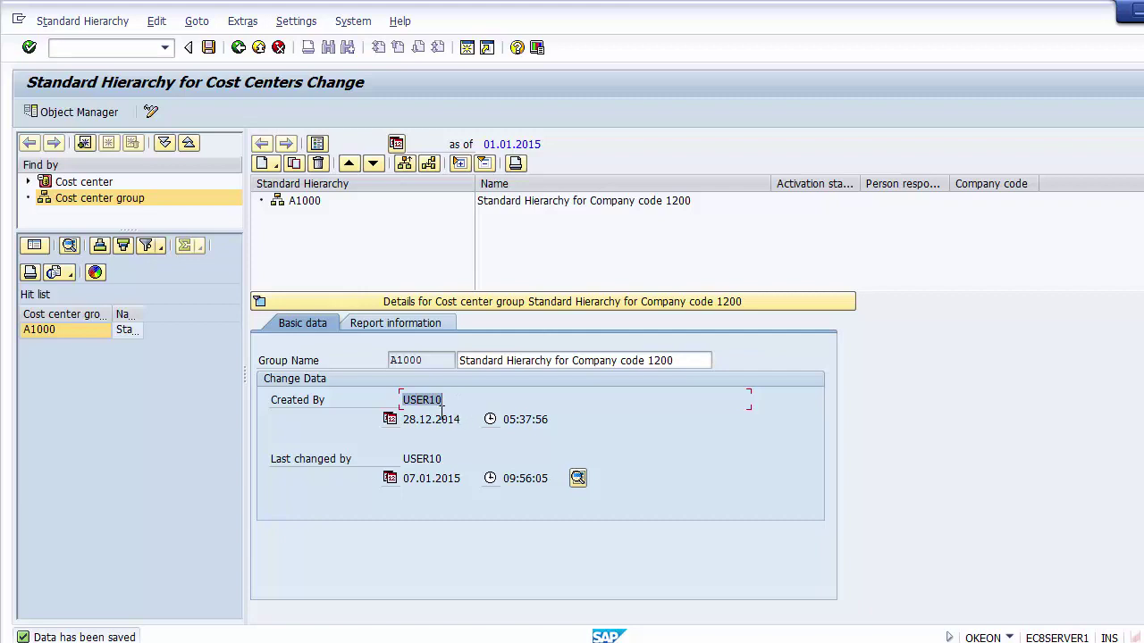
drag(402, 419, 596, 420)
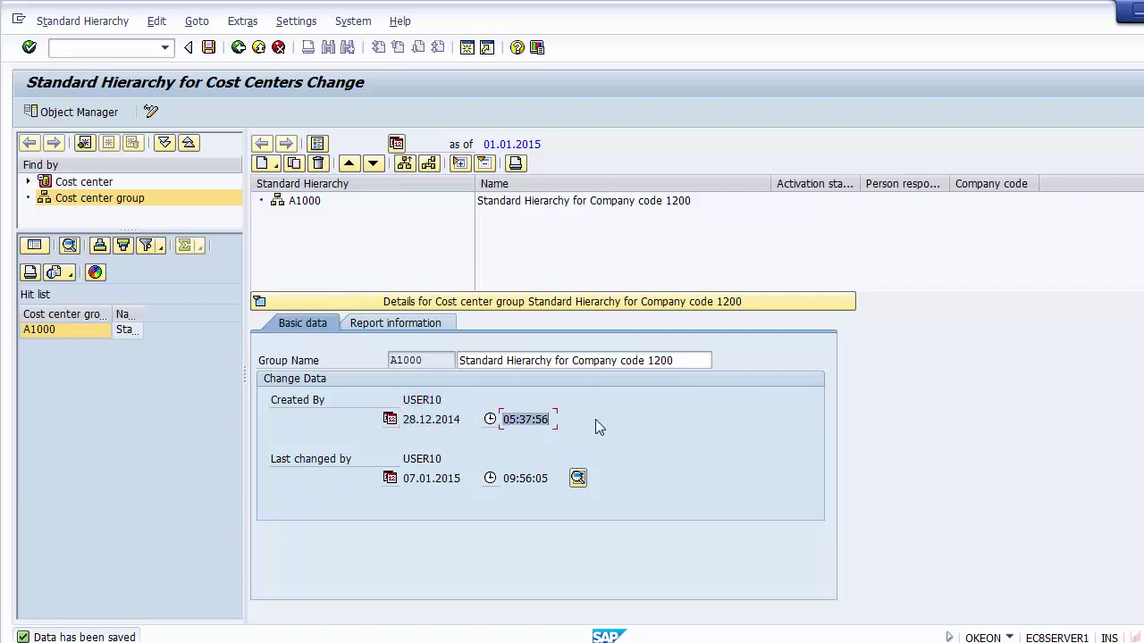
Check the last-change details (07.01.2015) and save the hierarchy
click(292, 461)
click(510, 364)
click(407, 478)
drag(406, 478, 489, 481)
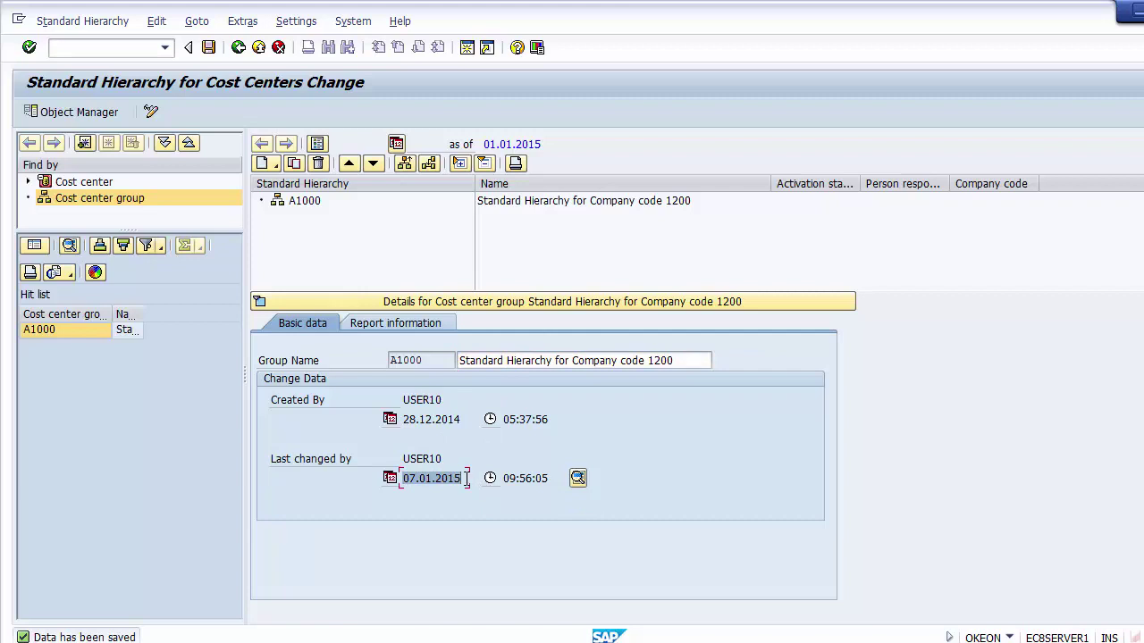
click(465, 478)
click(208, 49)
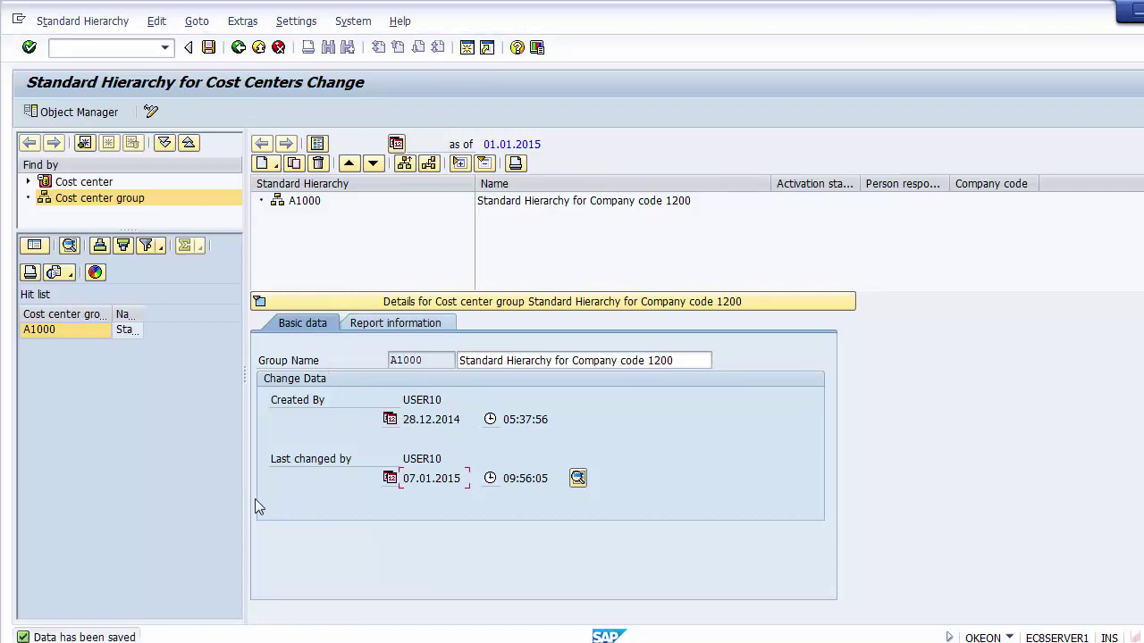
Advance the PowerPoint slides to Cost Center Categories (T-Code OKA2)
click(186, 524)
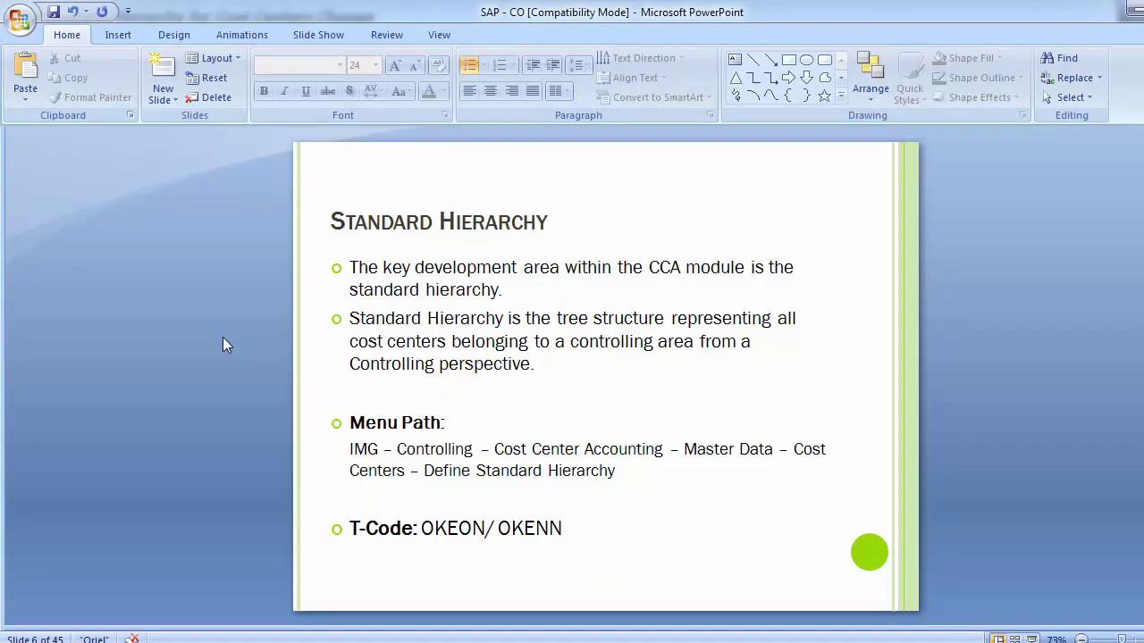
key(Page_Down)
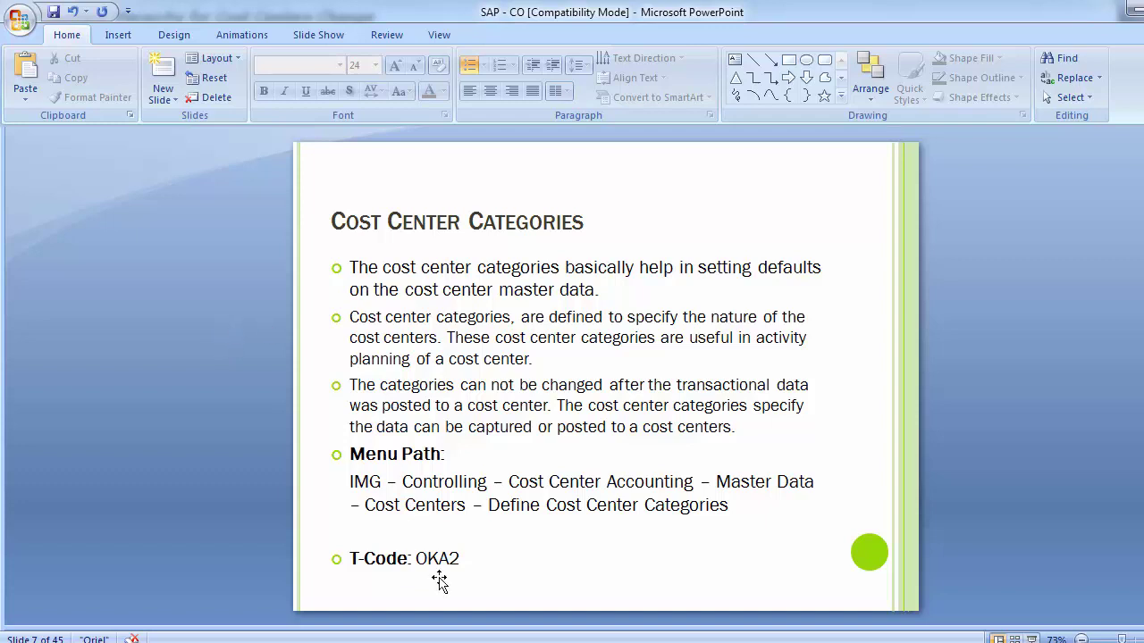
Return from the hierarchy to the IMG and open Define Cost Center Categories
click(545, 568)
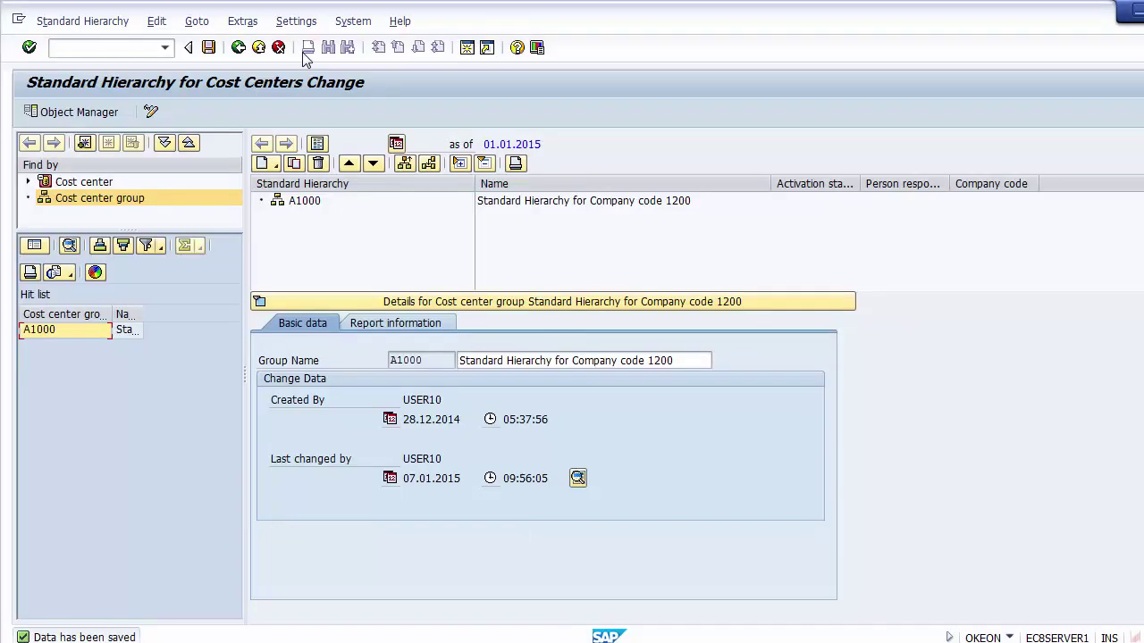
click(238, 50)
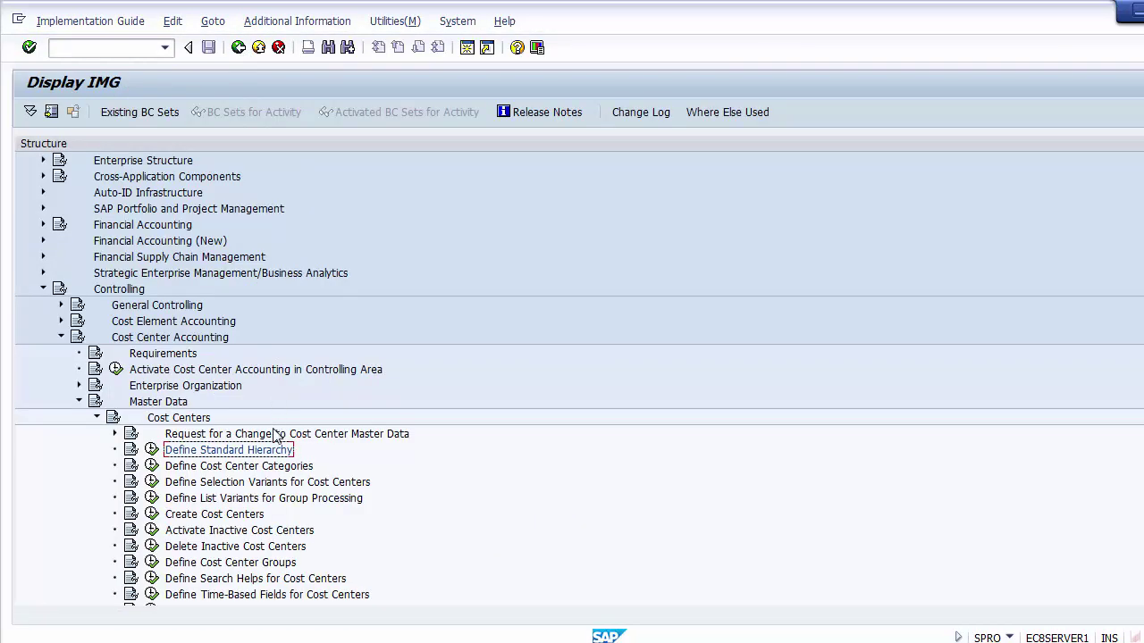
click(248, 468)
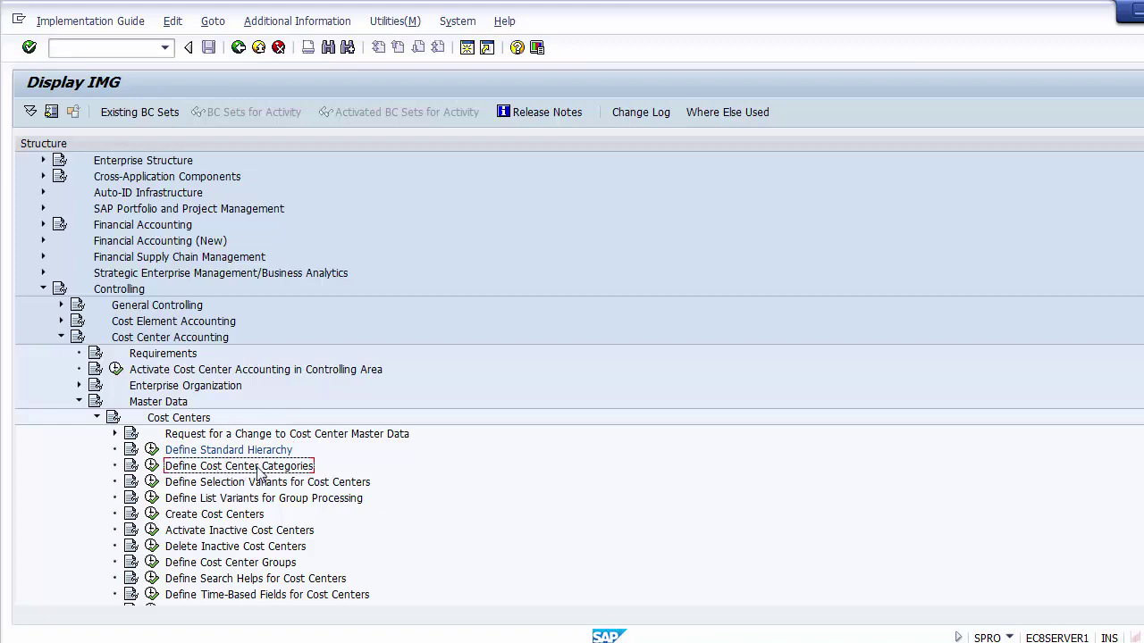
click(152, 466)
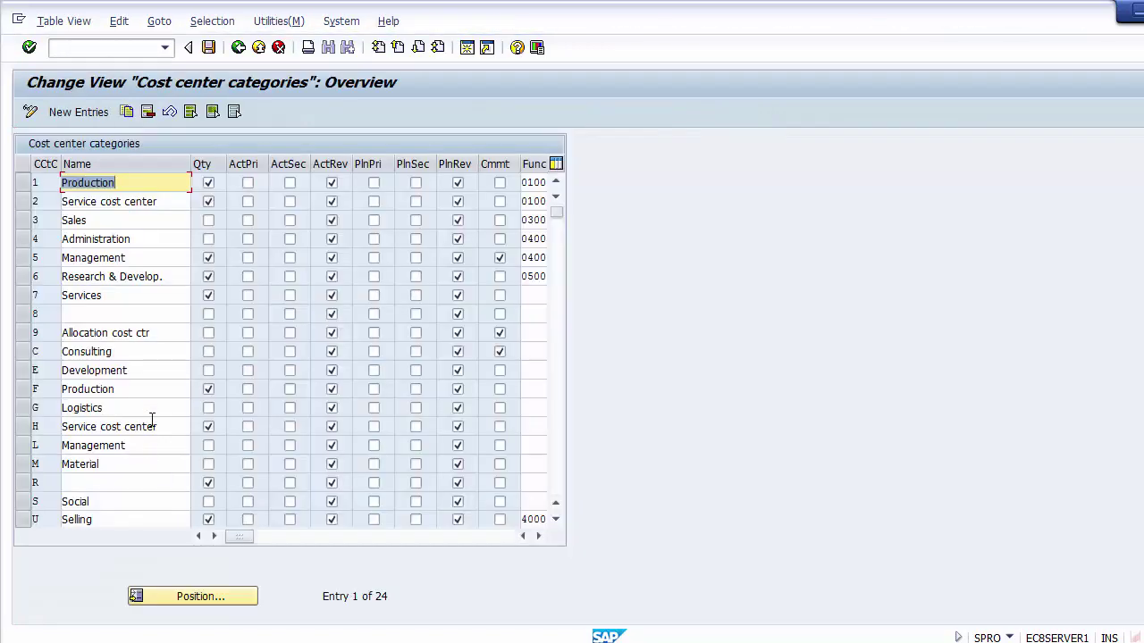
click(125, 201)
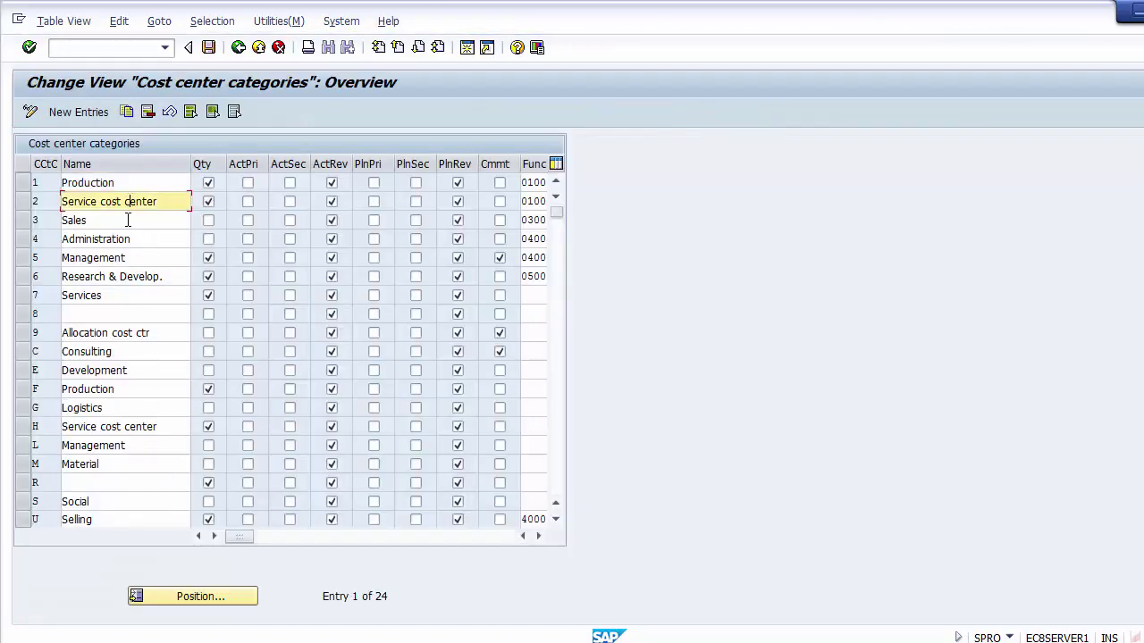
click(125, 295)
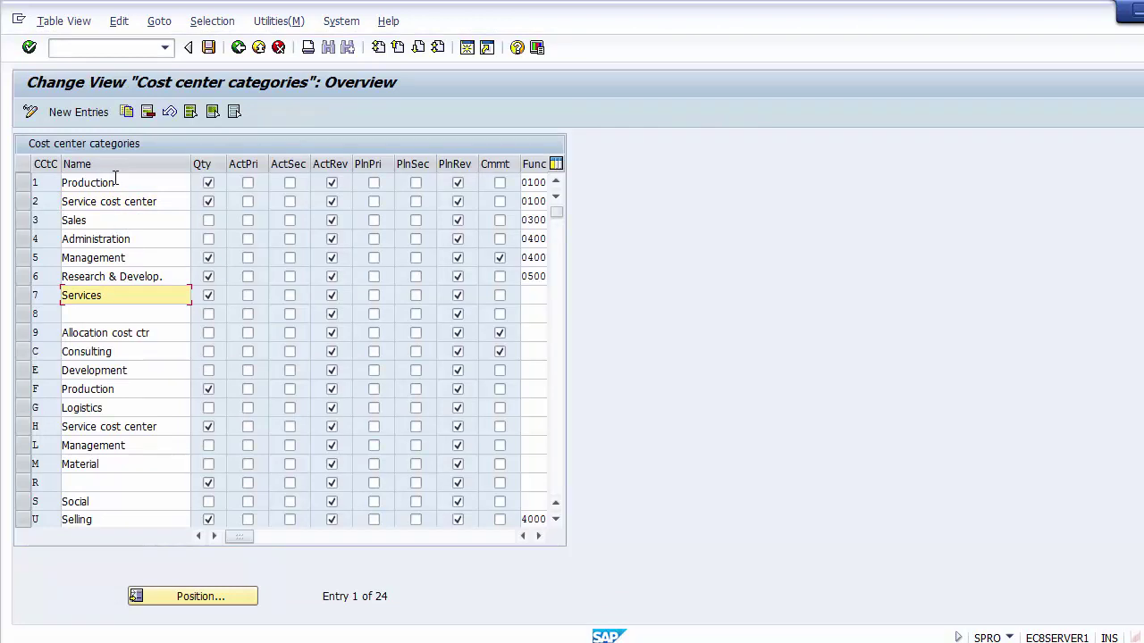
click(115, 182)
click(116, 201)
click(119, 222)
click(119, 240)
click(122, 258)
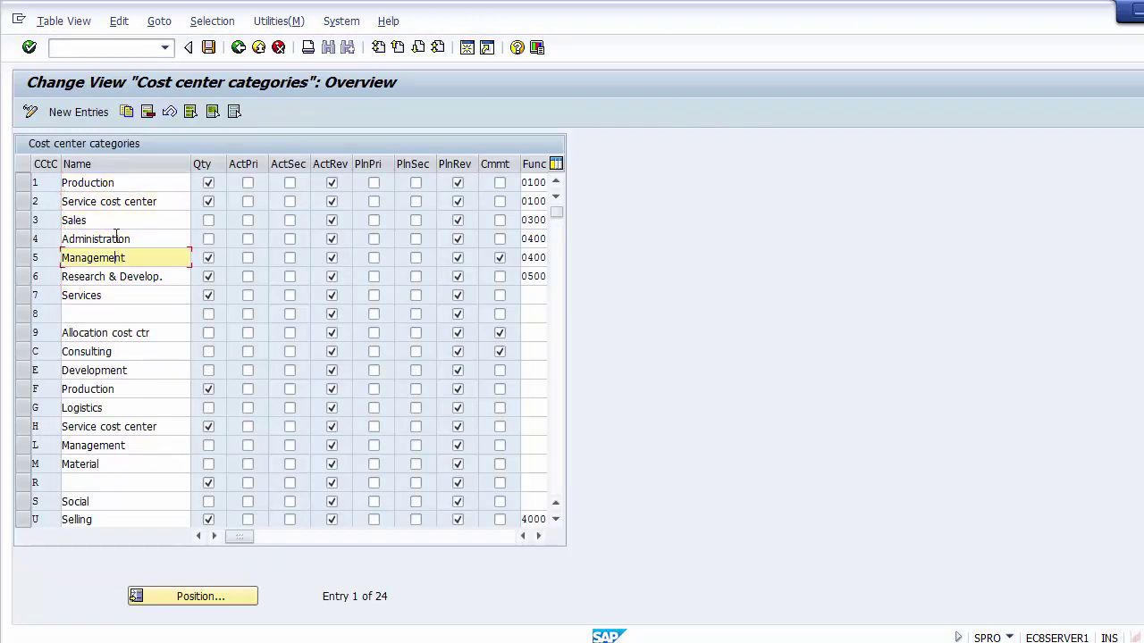
click(106, 182)
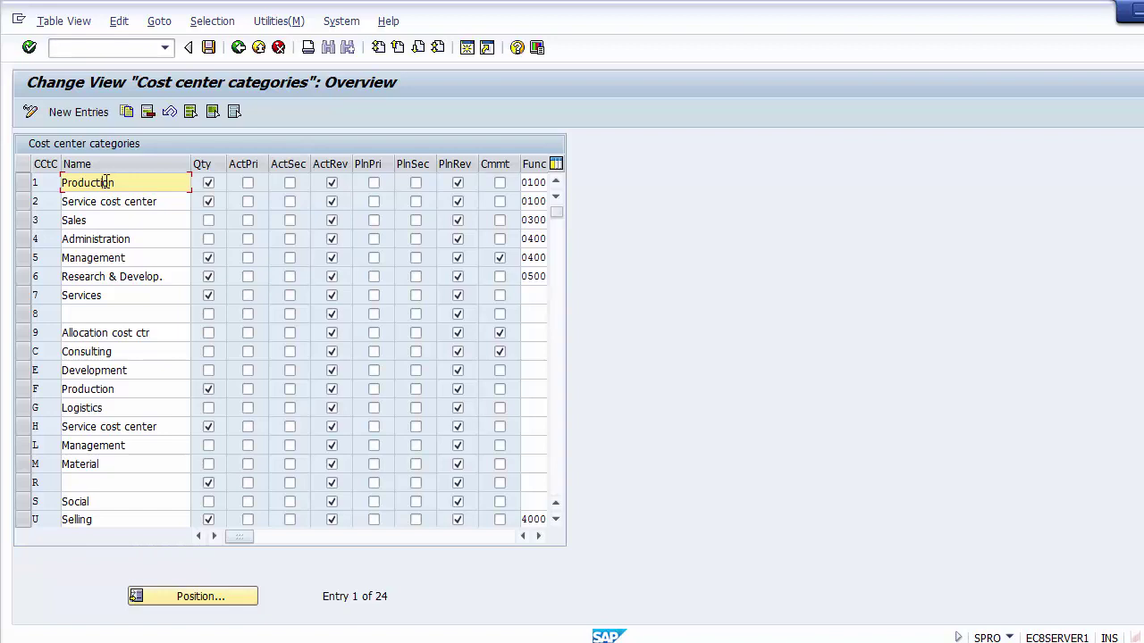
click(44, 184)
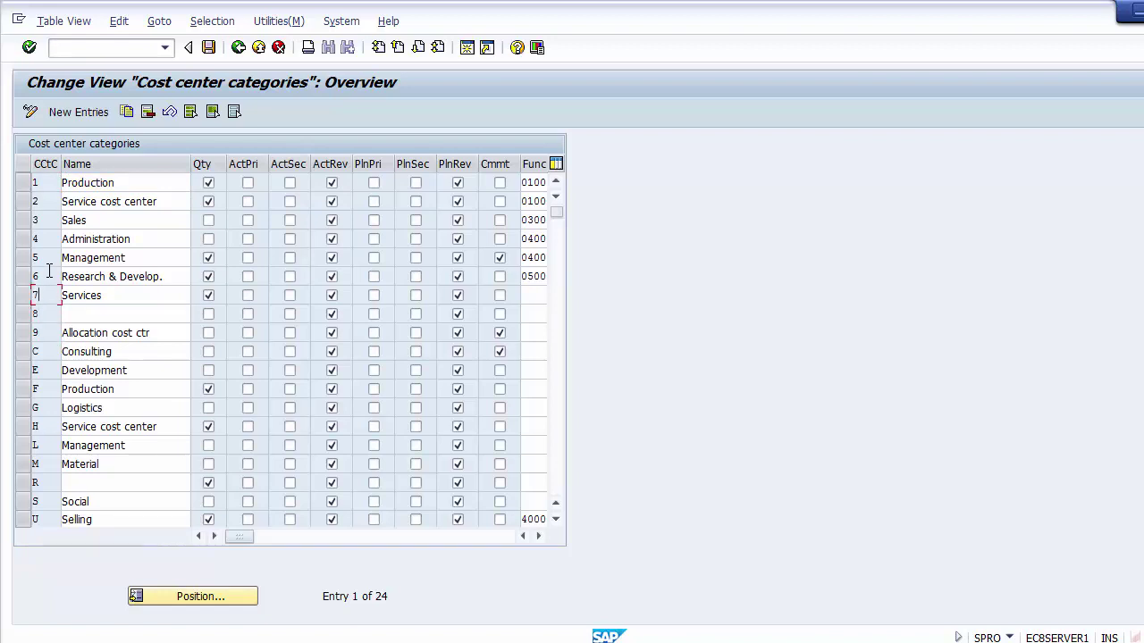
click(49, 239)
click(50, 181)
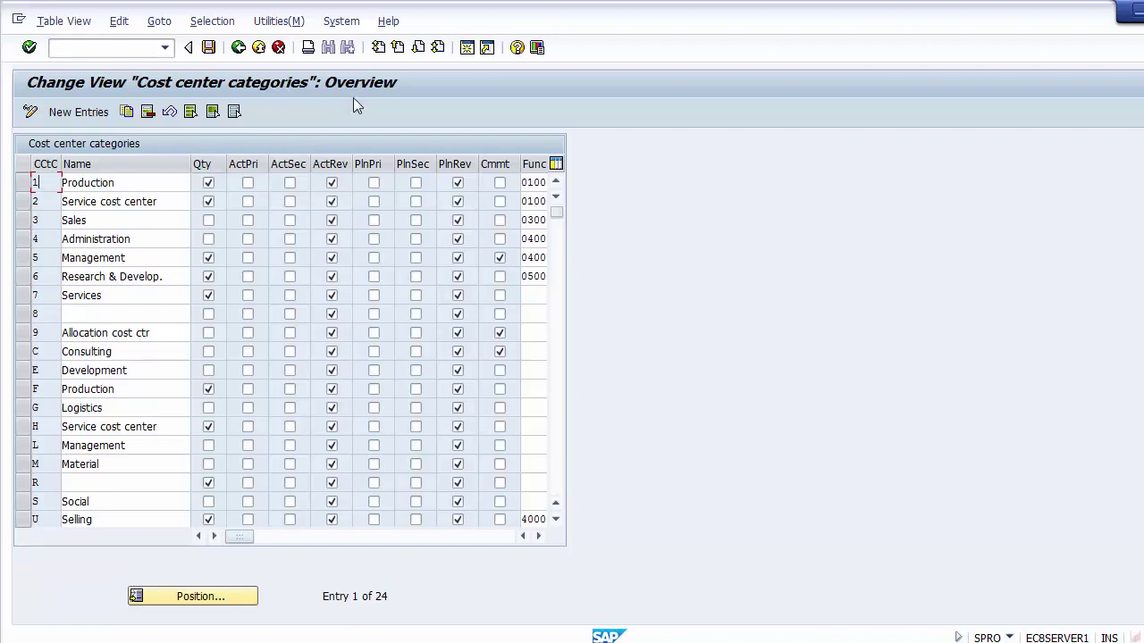
Add a new cost center category A named Logistics
click(77, 119)
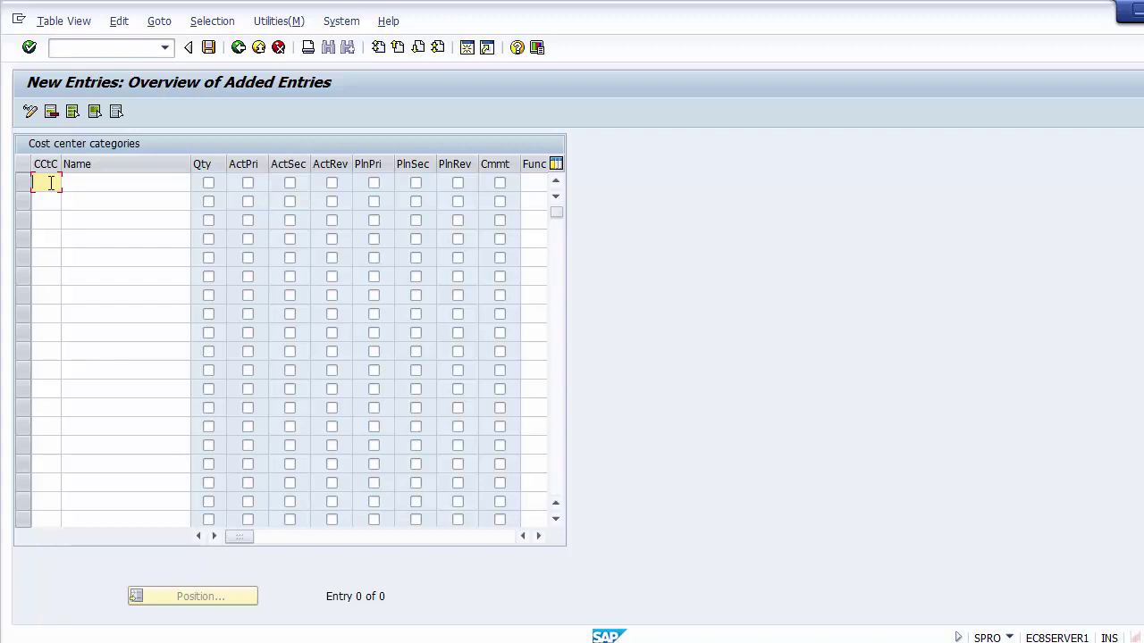
text(A)
click(95, 182)
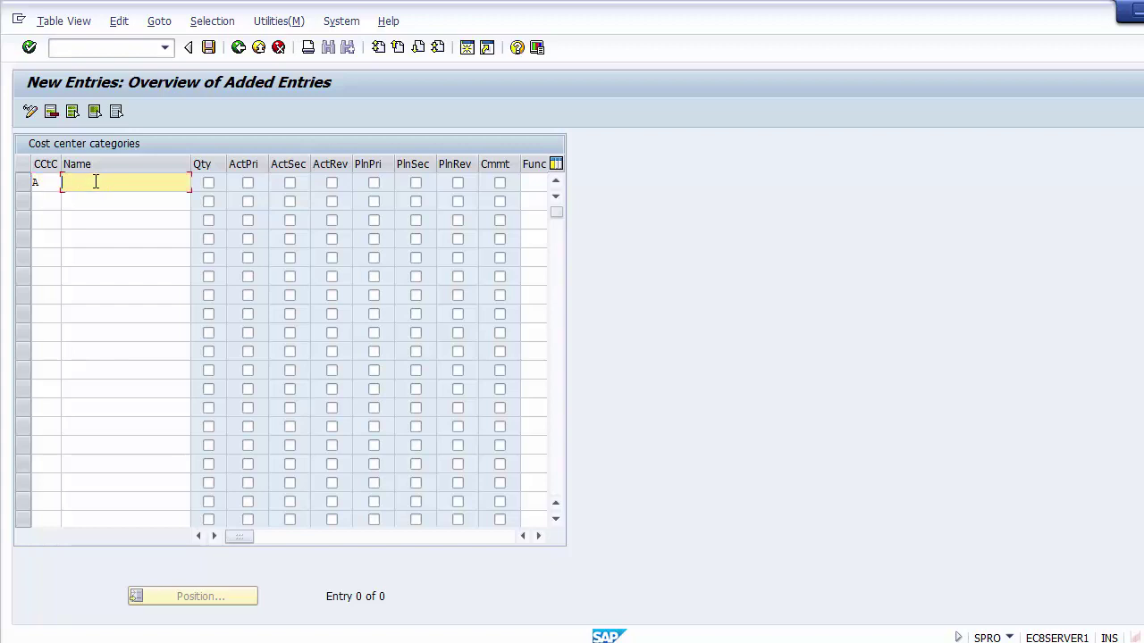
text(Logistics)
key(Tab)
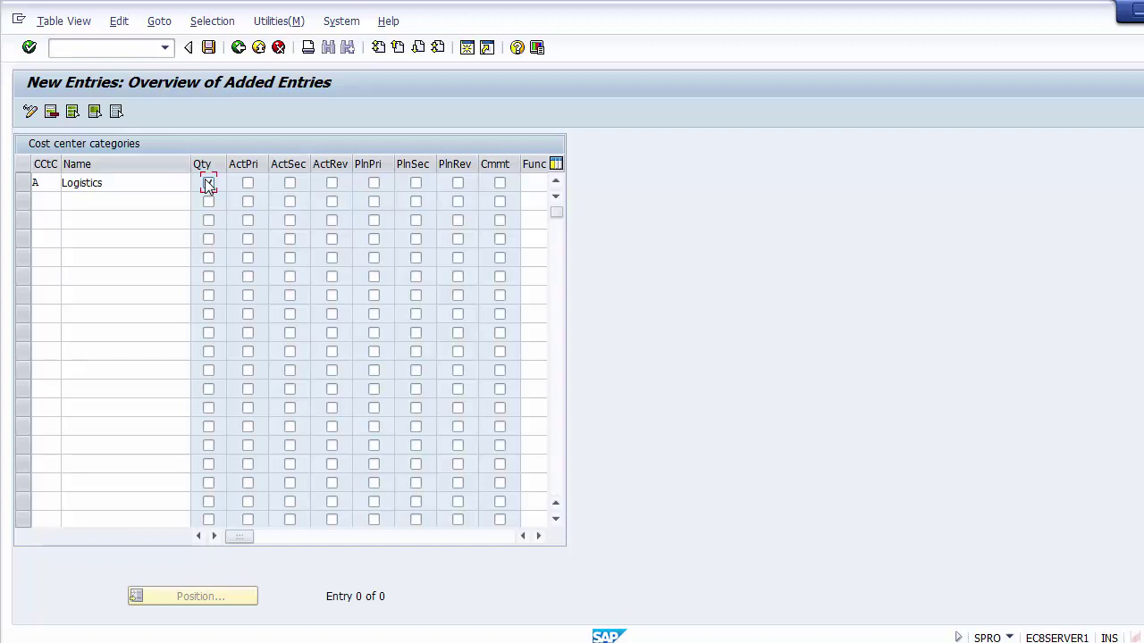
Tick the Qty, ActRev and PlnRev indicators for Logistics
click(208, 185)
click(248, 186)
click(248, 185)
click(332, 184)
click(373, 184)
click(332, 185)
click(459, 184)
click(539, 536)
click(539, 536)
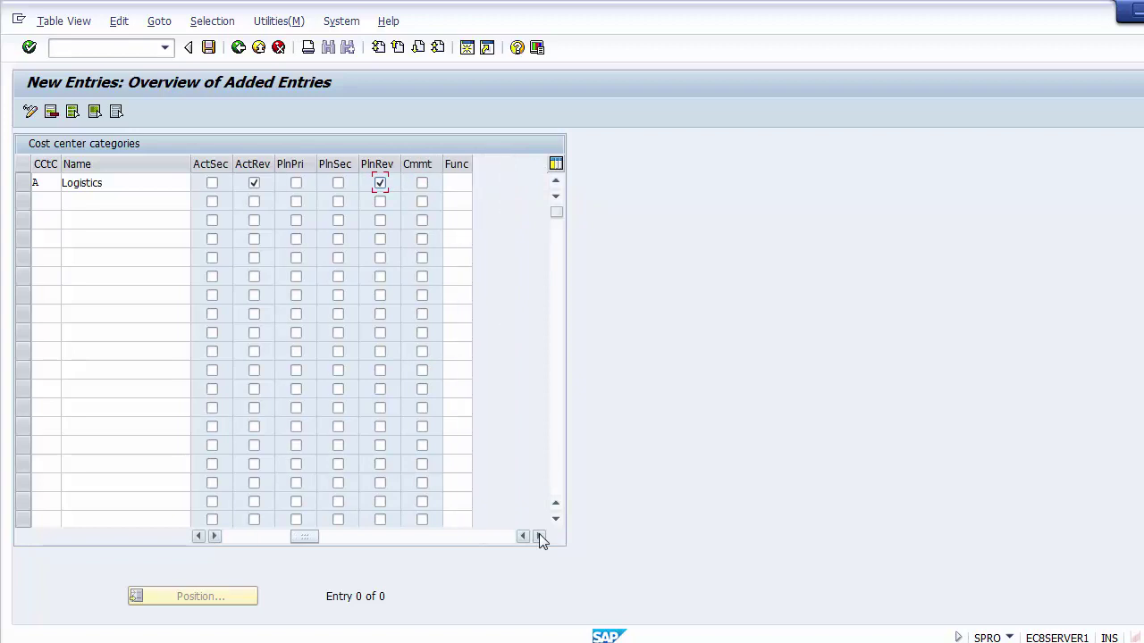
click(462, 182)
Choose functional area 0100 Manufacturing from the F4 list for Logistics
key(F4)
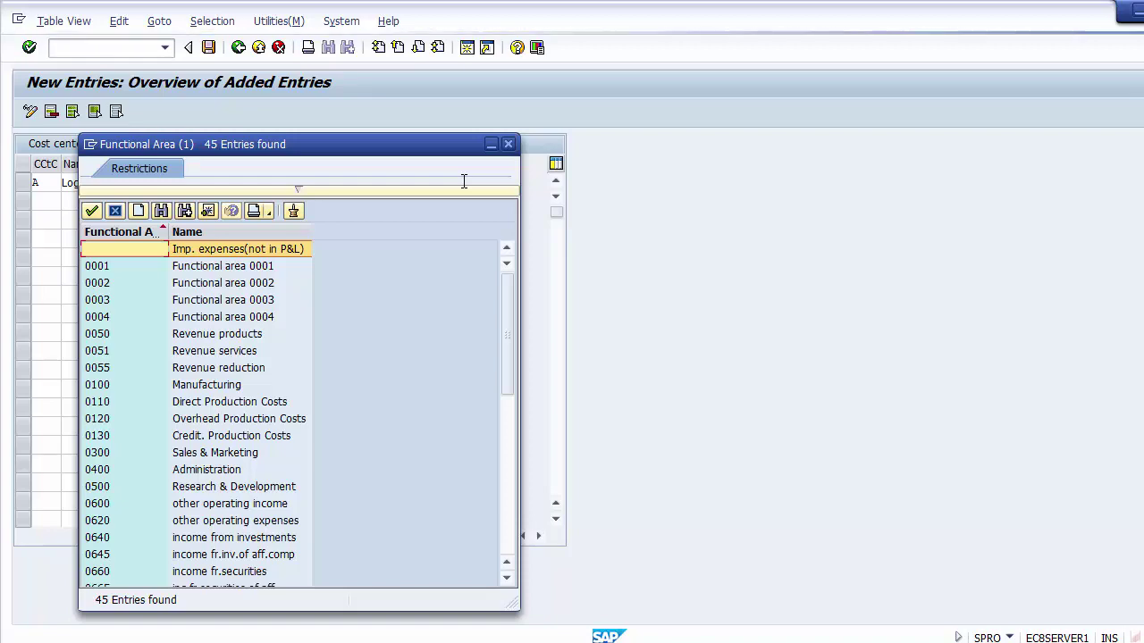
key(Down)
key(Down)
key(Down)
key(Down)
key(Down)
key(Down)
key(Down)
key(Down)
key(Down)
key(Down)
key(Down)
key(Down)
key(Down)
key(Down)
key(Down)
key(Down)
key(Down)
key(Down)
key(Down)
key(Down)
key(Down)
key(Down)
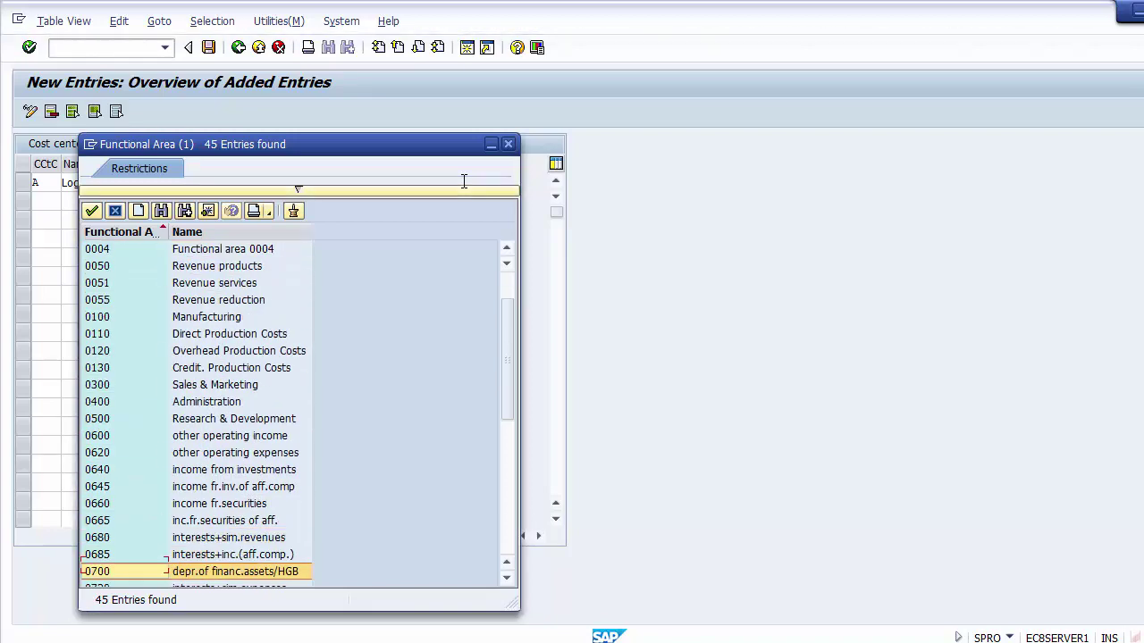
key(Up)
key(Up)
key(Up)
key(Up)
key(Up)
key(Up)
key(Up)
key(Up)
key(Up)
key(Up)
key(Up)
key(Up)
key(Up)
key(Up)
key(Up)
key(Up)
key(Up)
key(Up)
key(Up)
key(Up)
key(Up)
key(Up)
key(Up)
key(Up)
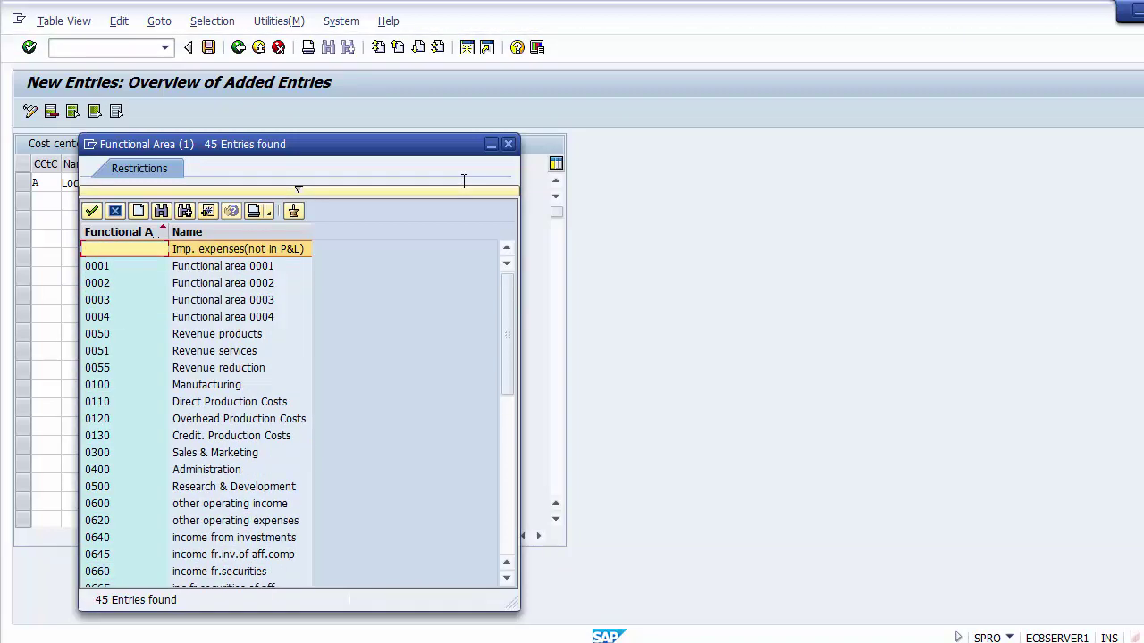
key(Down)
key(Down)
key(Down)
key(Down)
key(Down)
key(Down)
key(Down)
key(Down)
key(Down)
key(Down)
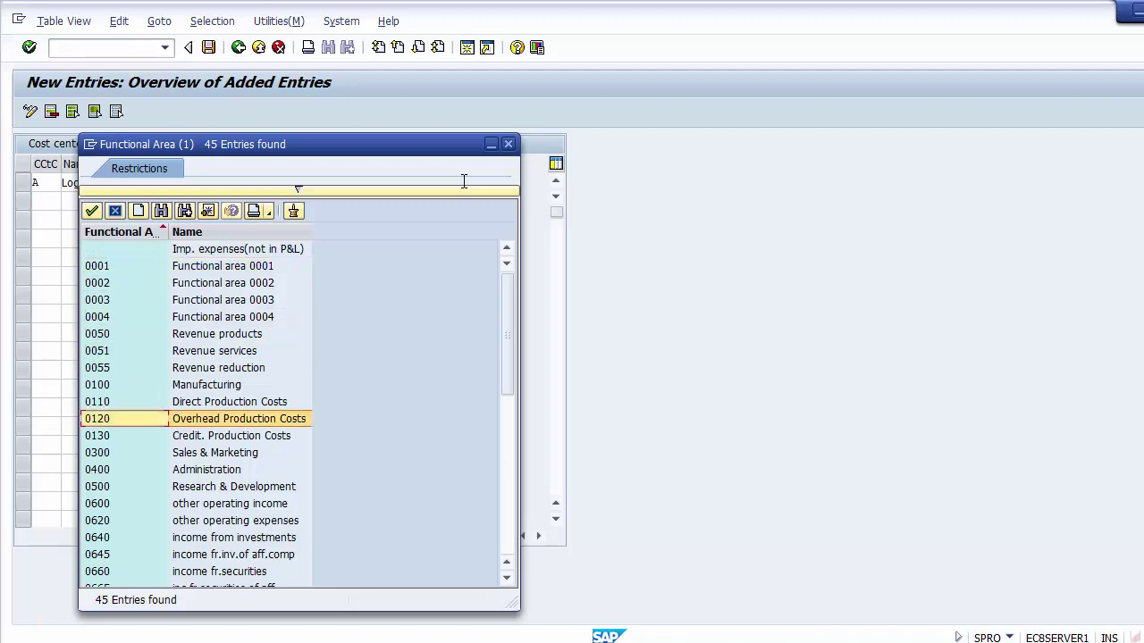
key(Down)
key(Down)
key(Down)
key(Down)
key(Down)
key(Down)
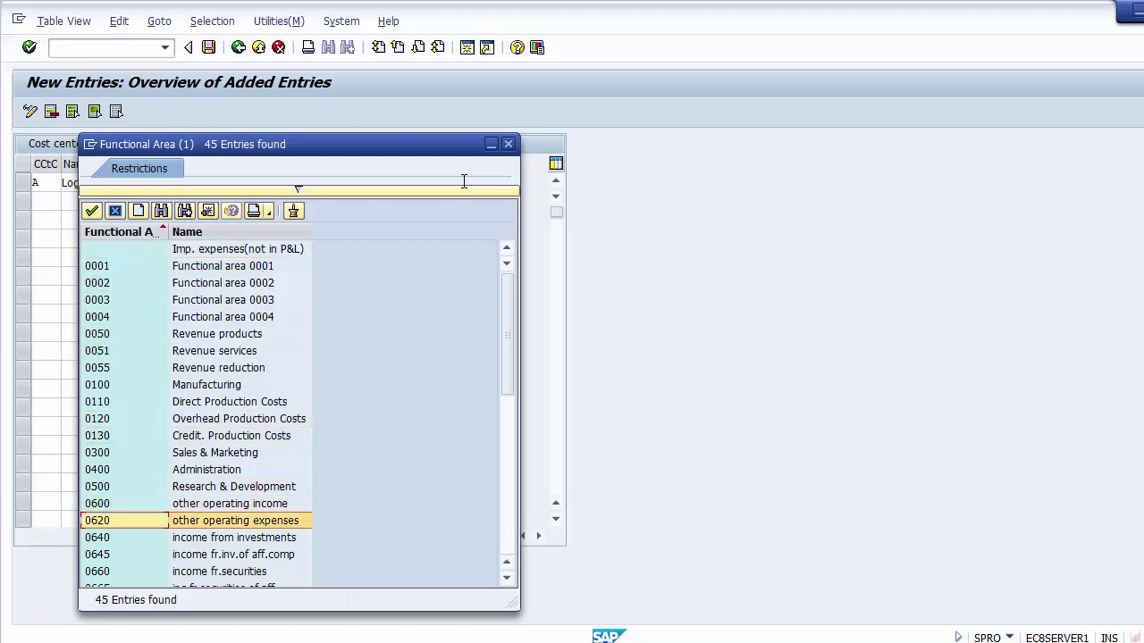
key(Up)
key(Up)
key(Up)
key(Up)
key(Up)
key(Up)
key(Up)
key(Up)
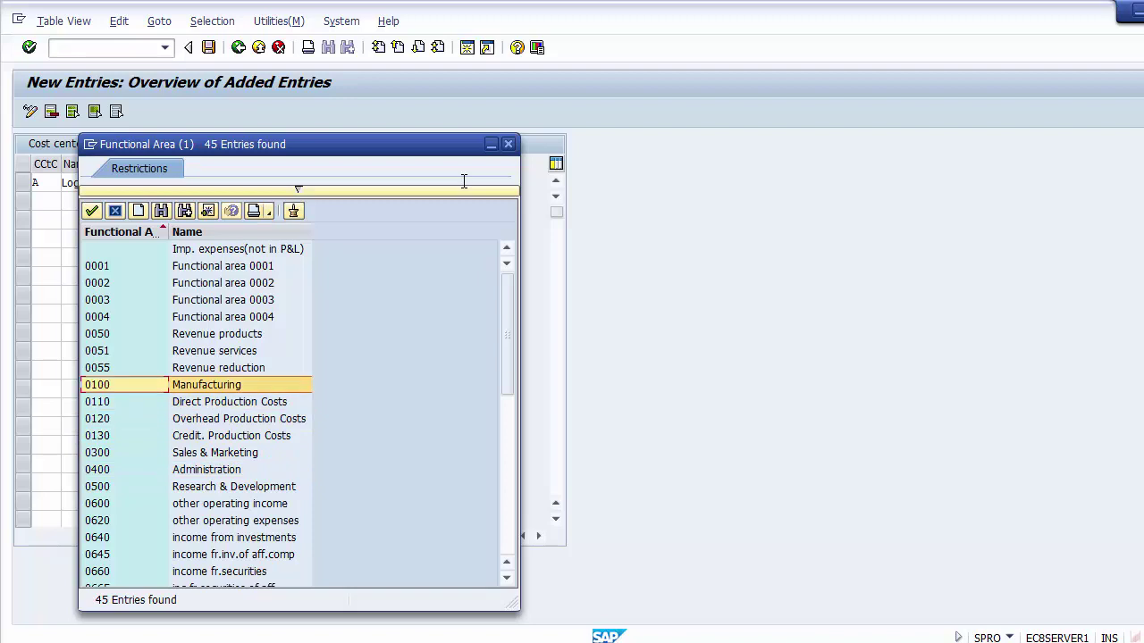
key(Up)
key(Up)
key(Down)
key(Down)
key(Down)
key(Down)
key(Down)
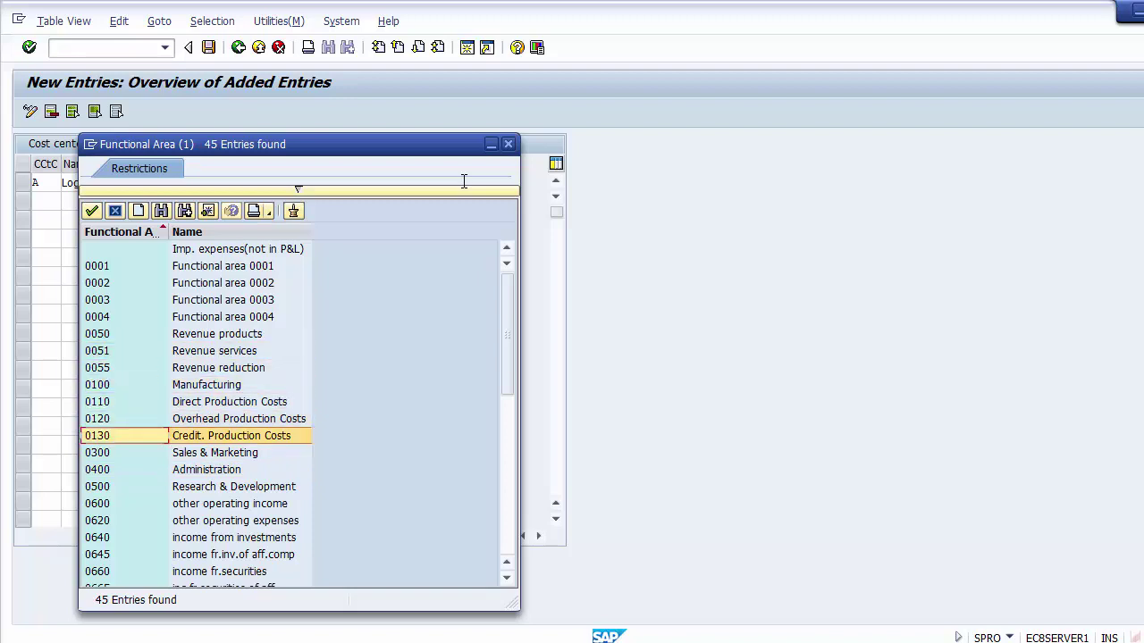
key(Down)
key(Down)
key(Down)
key(Down)
key(Down)
key(Down)
key(Down)
key(Down)
key(Down)
key(Down)
key(Down)
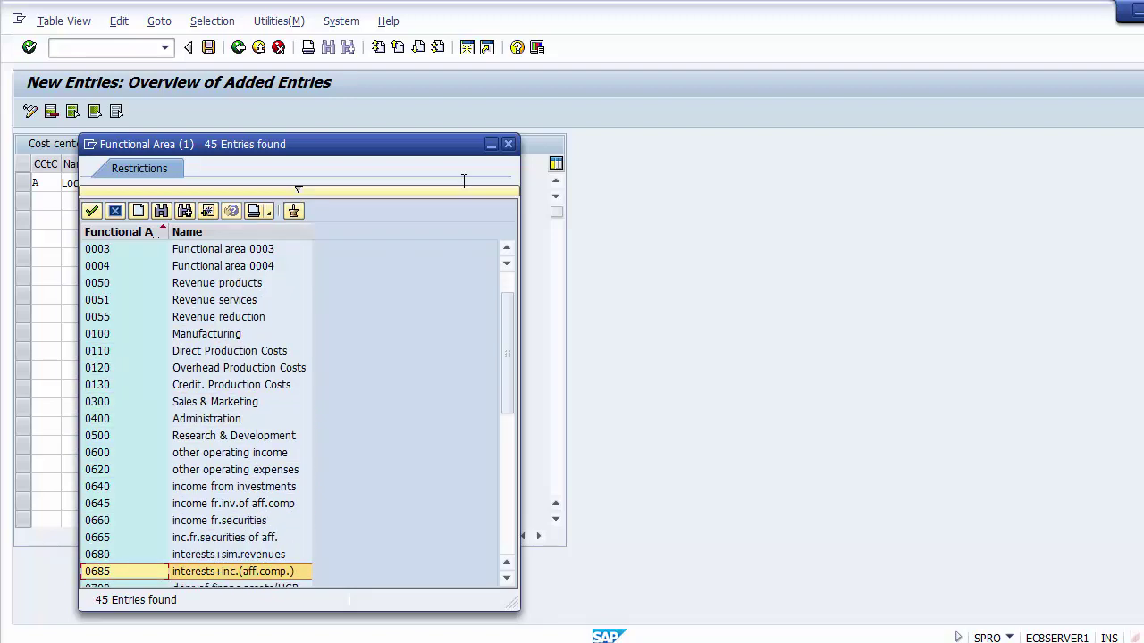
key(Down)
key(Down)
key(Down)
key(Down)
key(Down)
key(Down)
key(Down)
key(Down)
key(Down)
key(Down)
key(Down)
key(Down)
key(Down)
key(Down)
key(Down)
key(Down)
key(Down)
key(Down)
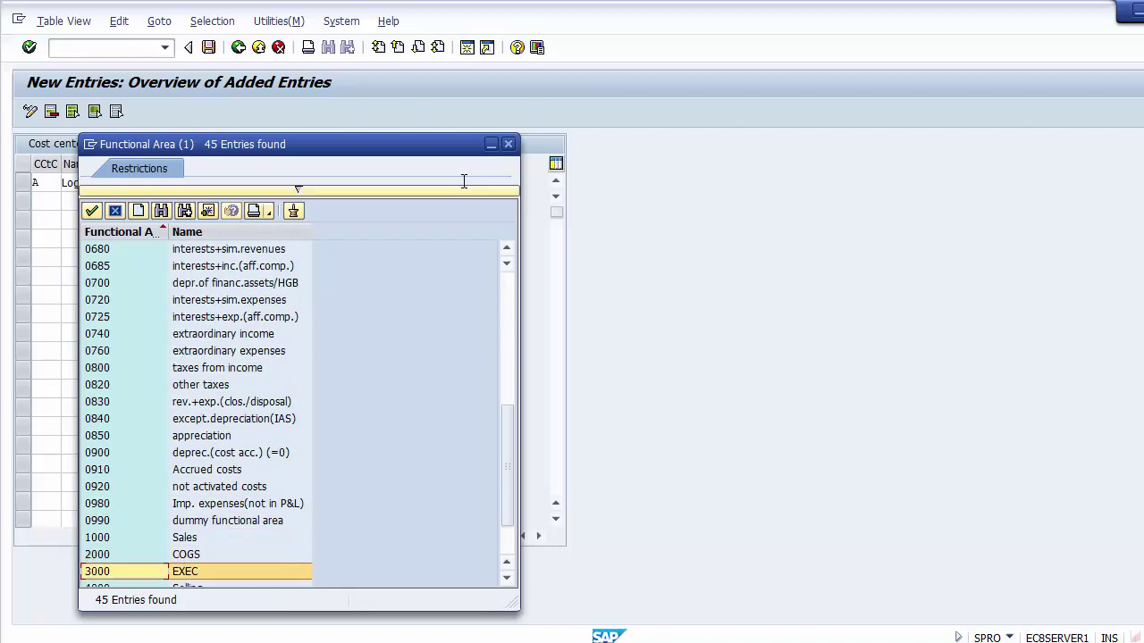
key(Down)
key(Down)
key(Down)
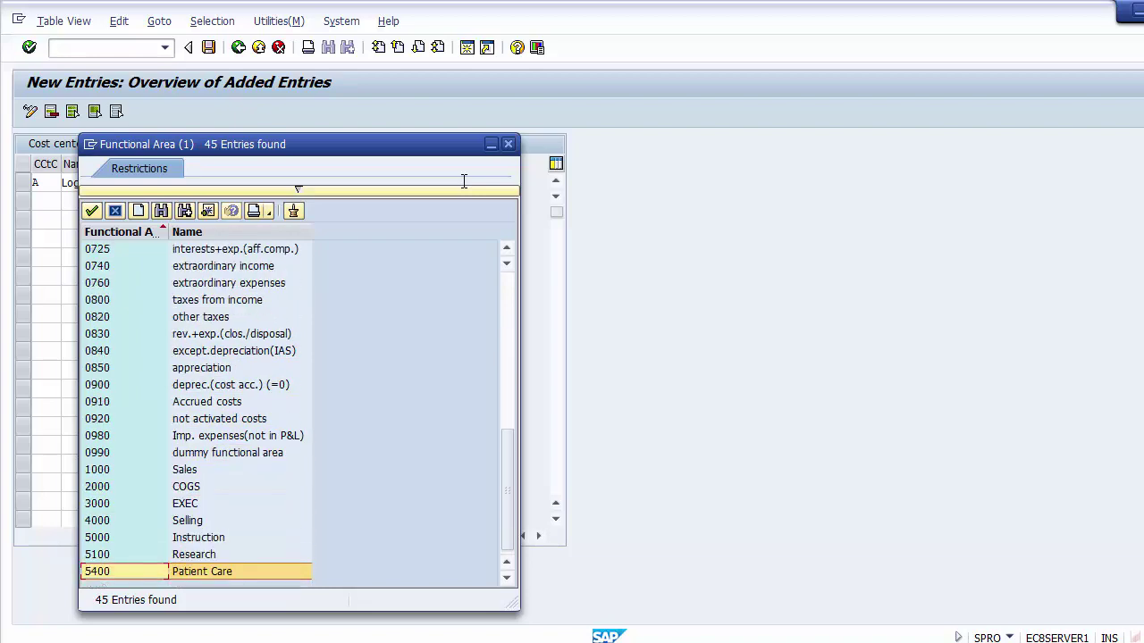
key(Up)
key(Up)
key(Up)
key(Up)
key(Up)
key(Up)
key(Up)
key(Up)
key(Up)
key(Up)
key(Up)
key(Up)
key(Up)
key(Up)
key(Up)
key(Up)
key(Up)
key(Up)
key(Up)
key(Up)
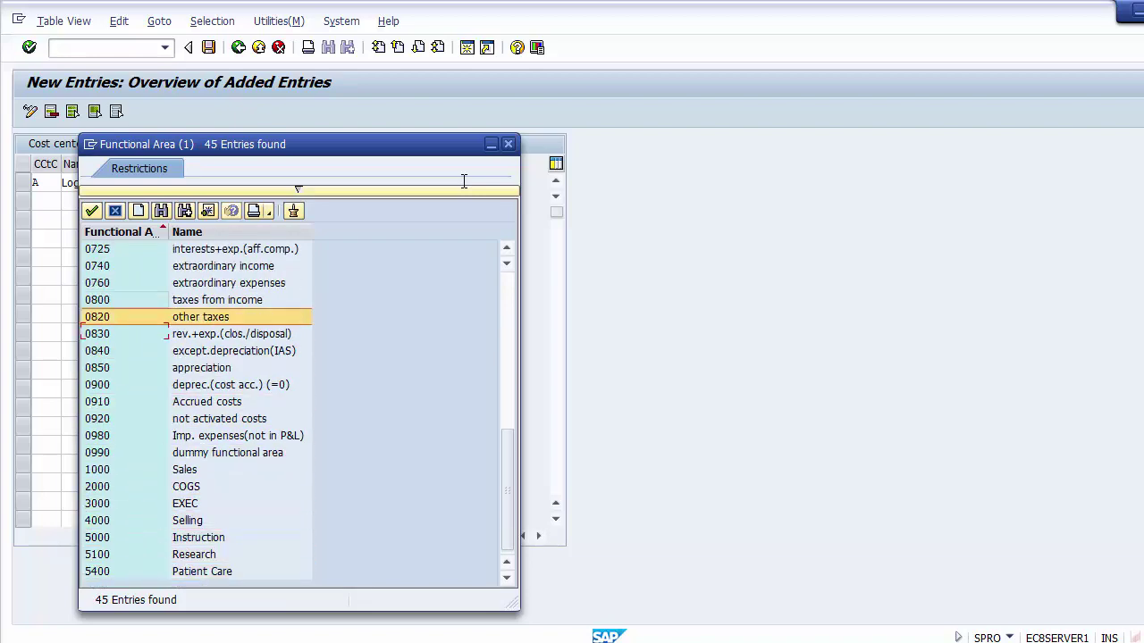
key(Up)
key(Up)
key(Up)
key(Up)
key(Up)
key(Up)
key(Up)
key(Up)
key(Up)
key(Up)
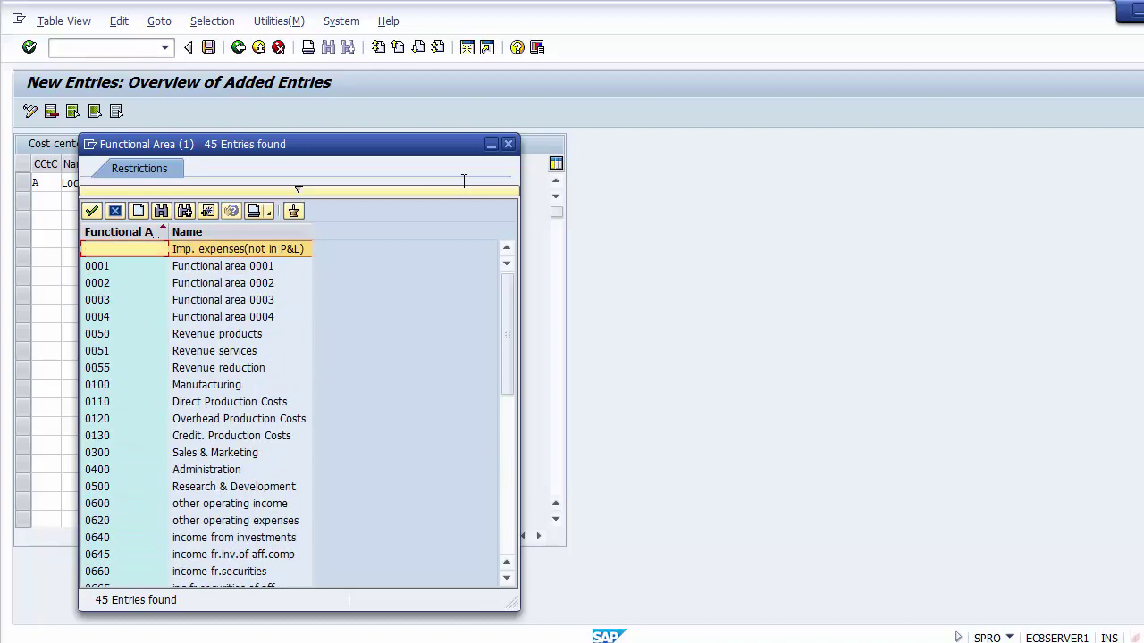
key(Down)
key(Down)
key(Down)
key(Down)
key(Down)
key(Down)
key(Down)
key(Down)
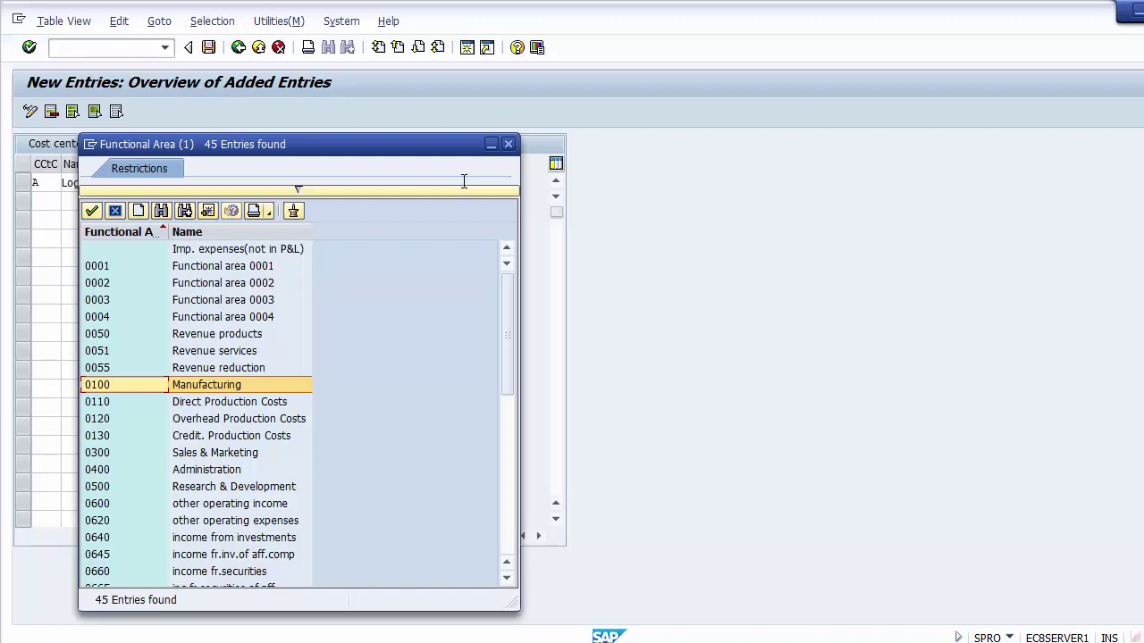
key(Down)
key(Down)
key(Down)
key(Down)
key(Down)
key(Up)
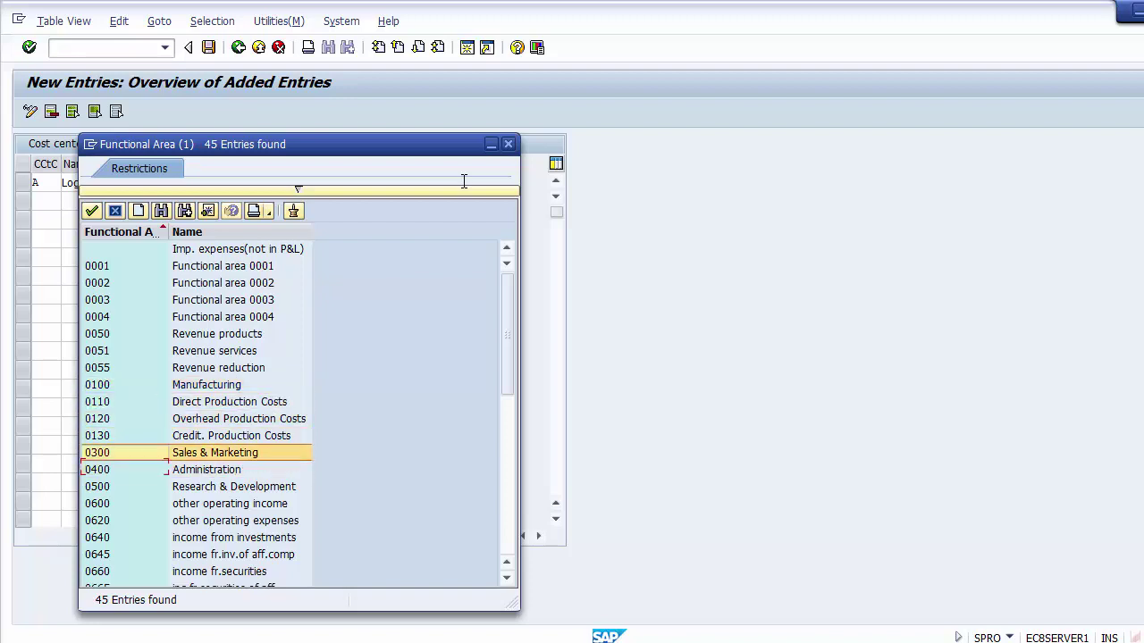
key(Up)
key(Up)
key(Up)
key(Up)
key(Return)
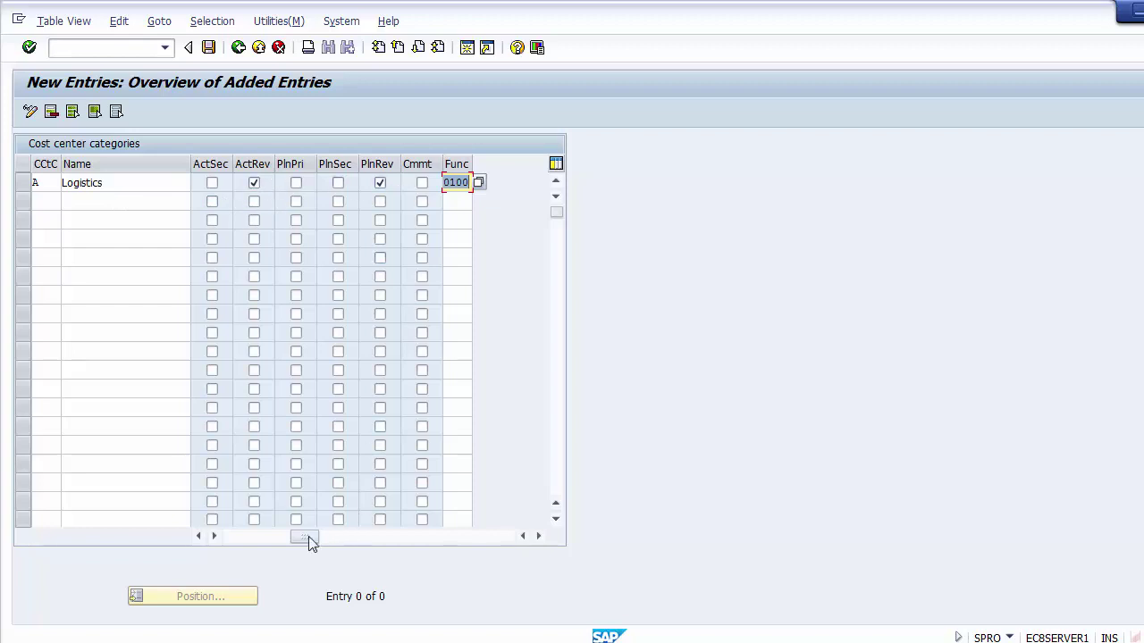
Scroll the table back to the Logistics row's first columns
click(239, 536)
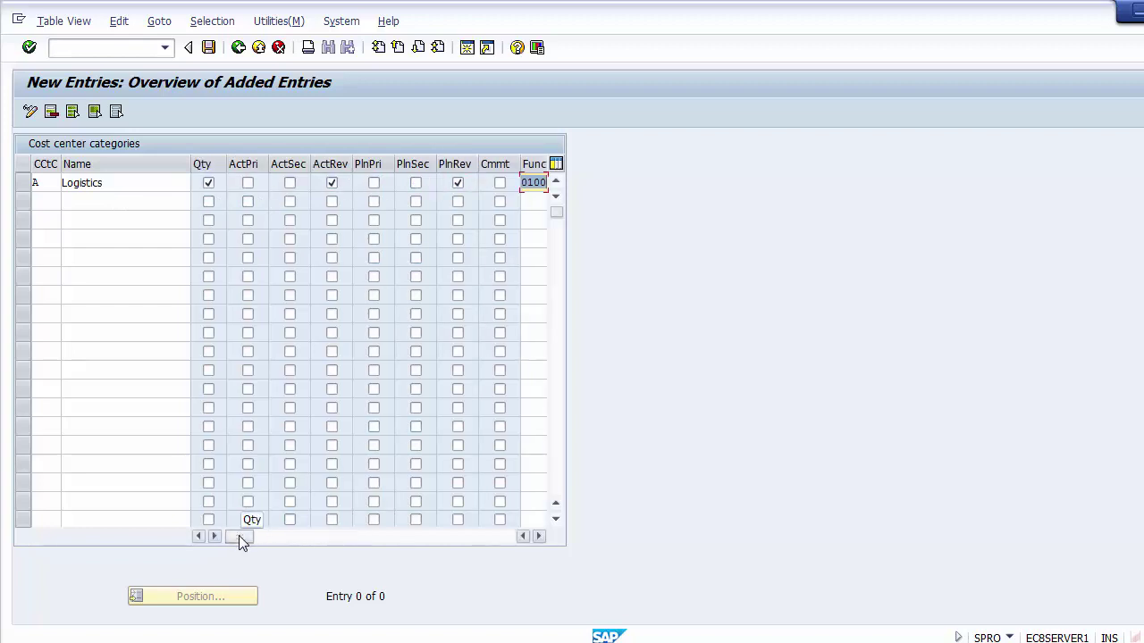
Save category A Logistics and return to the 25-entry categories overview
click(213, 53)
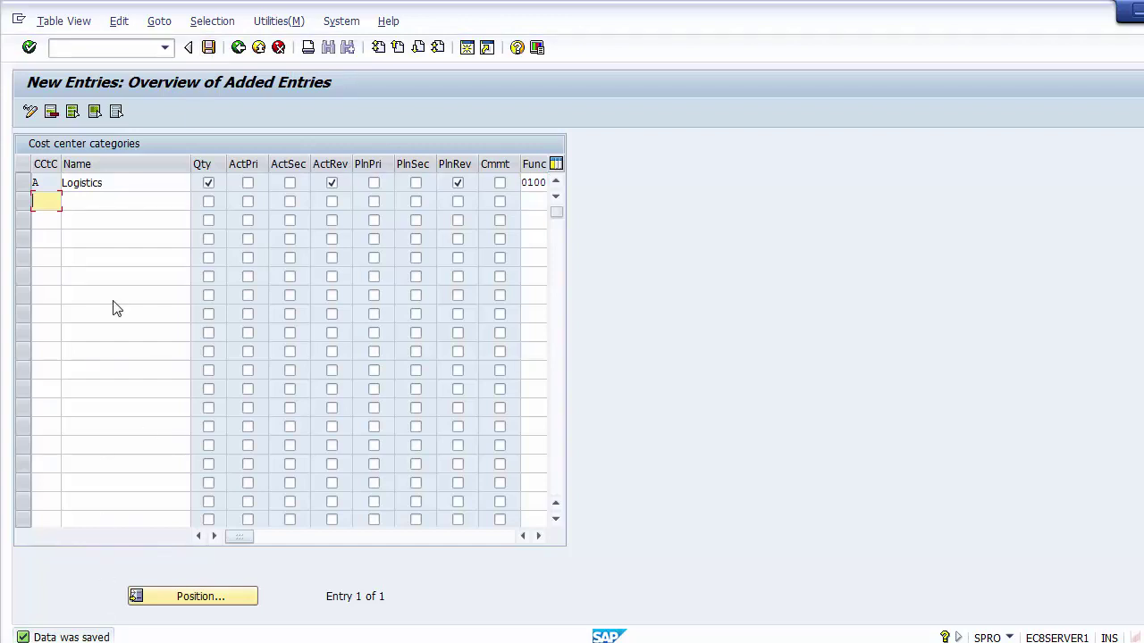
click(238, 48)
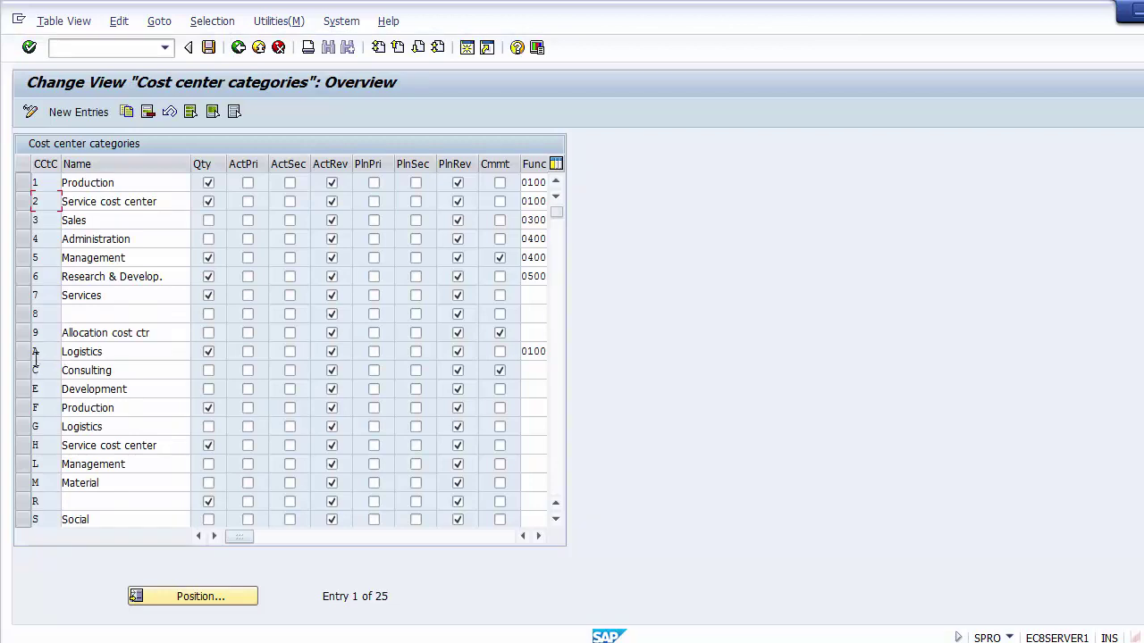
Verify the A Logistics row, then go back to the IMG tree under Cost Centers
click(23, 354)
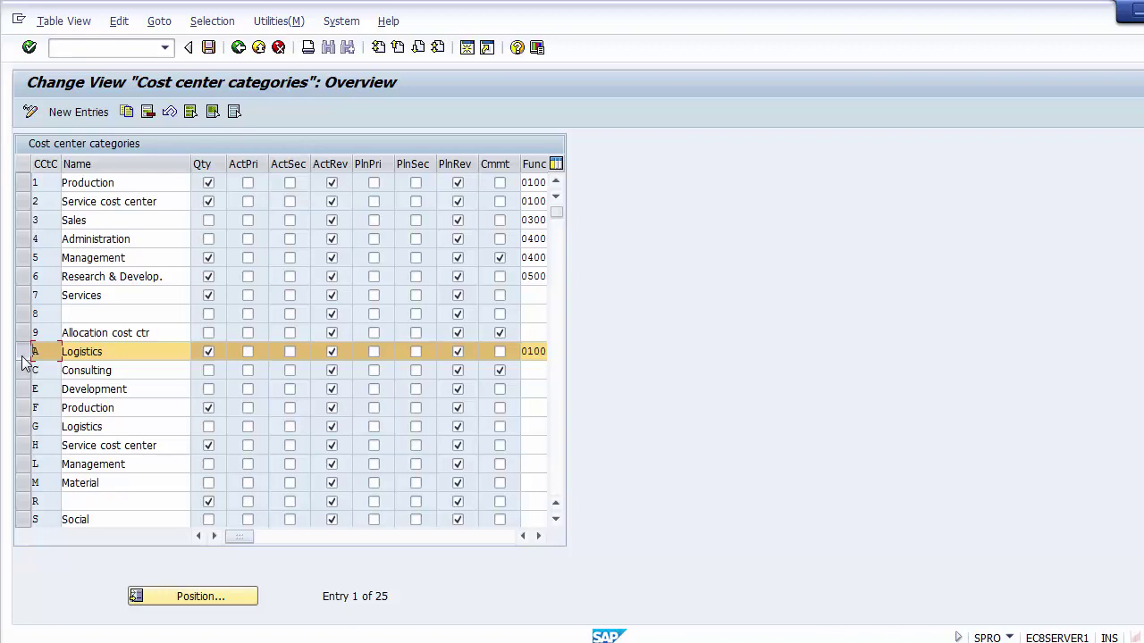
click(239, 49)
click(238, 51)
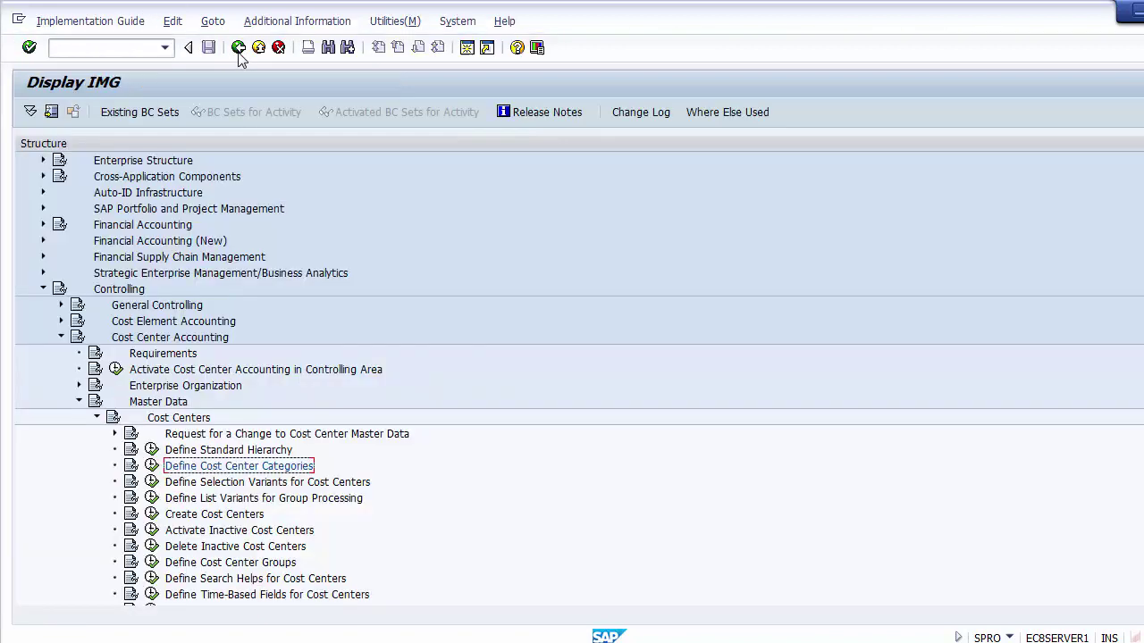
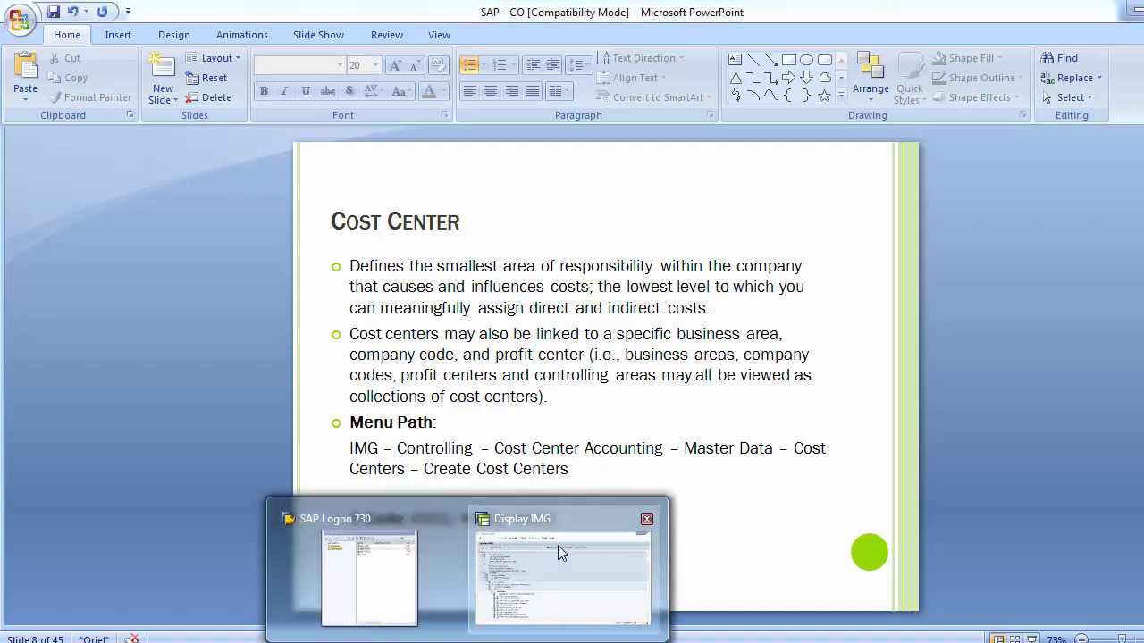
In the IMG, expand Controlling > Cost Center Accounting > Master Data > Cost Centers and run Create Cost Centers
click(557, 545)
click(95, 418)
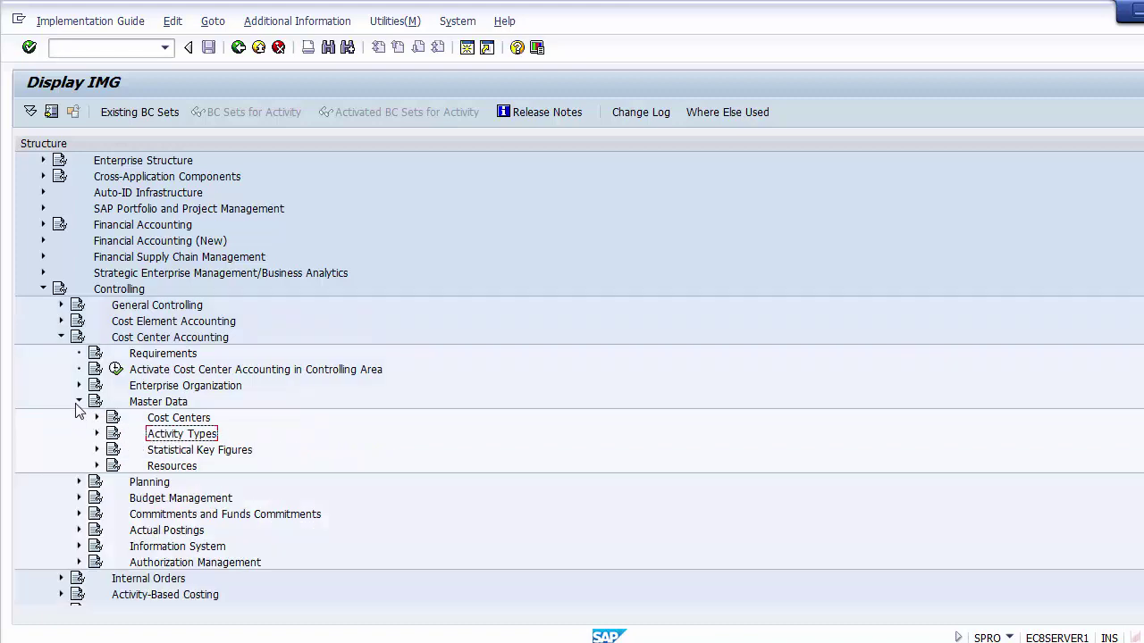
click(159, 403)
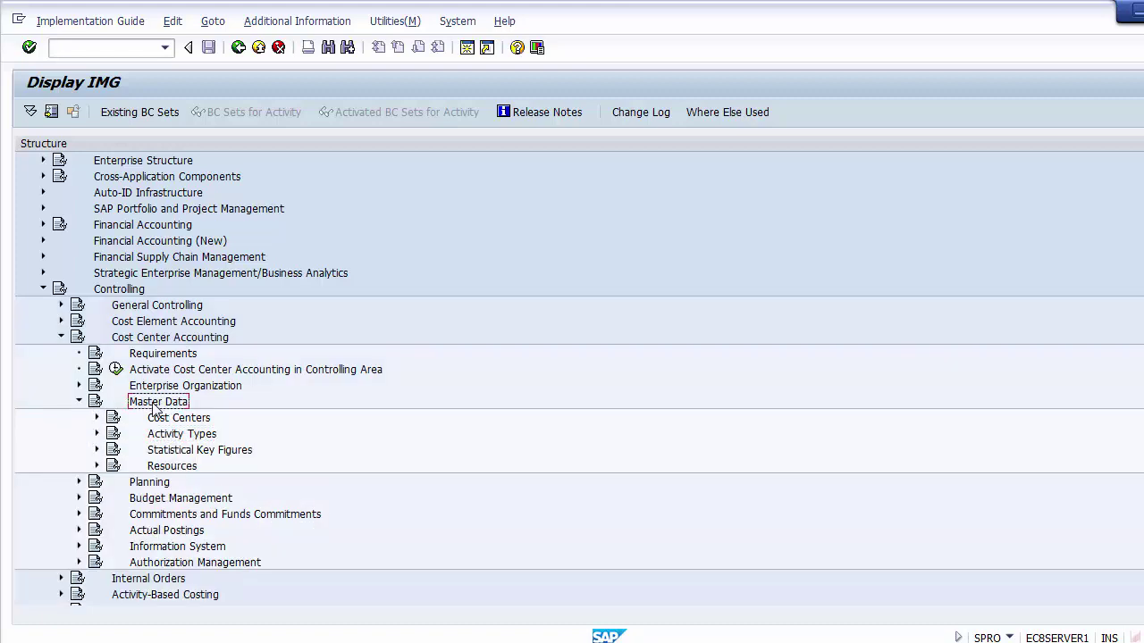
click(177, 420)
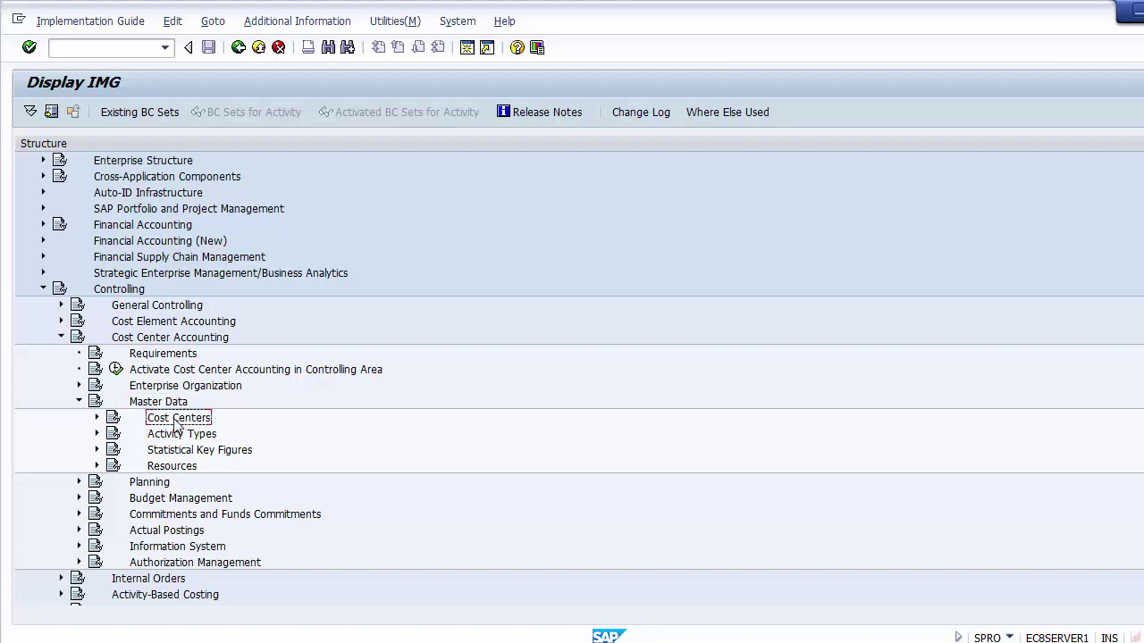
click(97, 418)
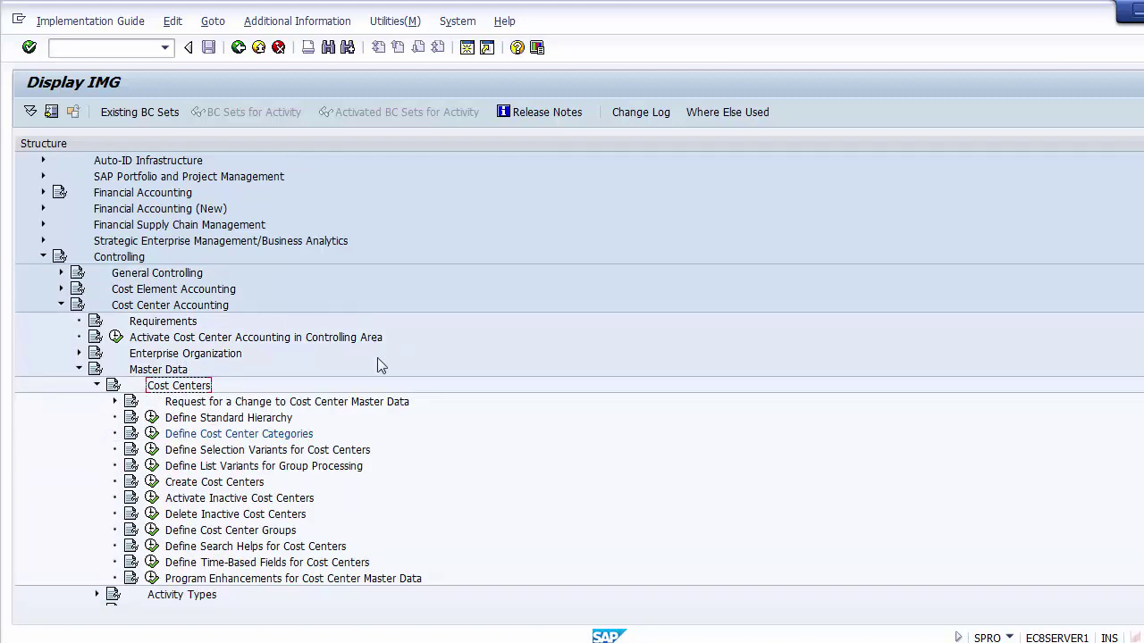
click(249, 483)
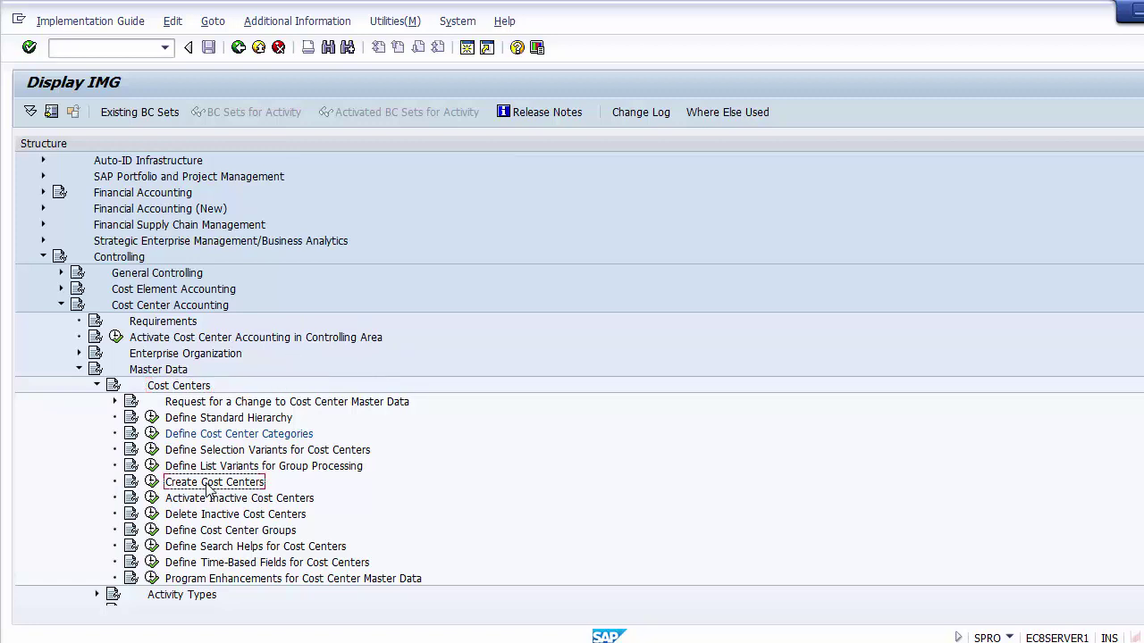
click(152, 483)
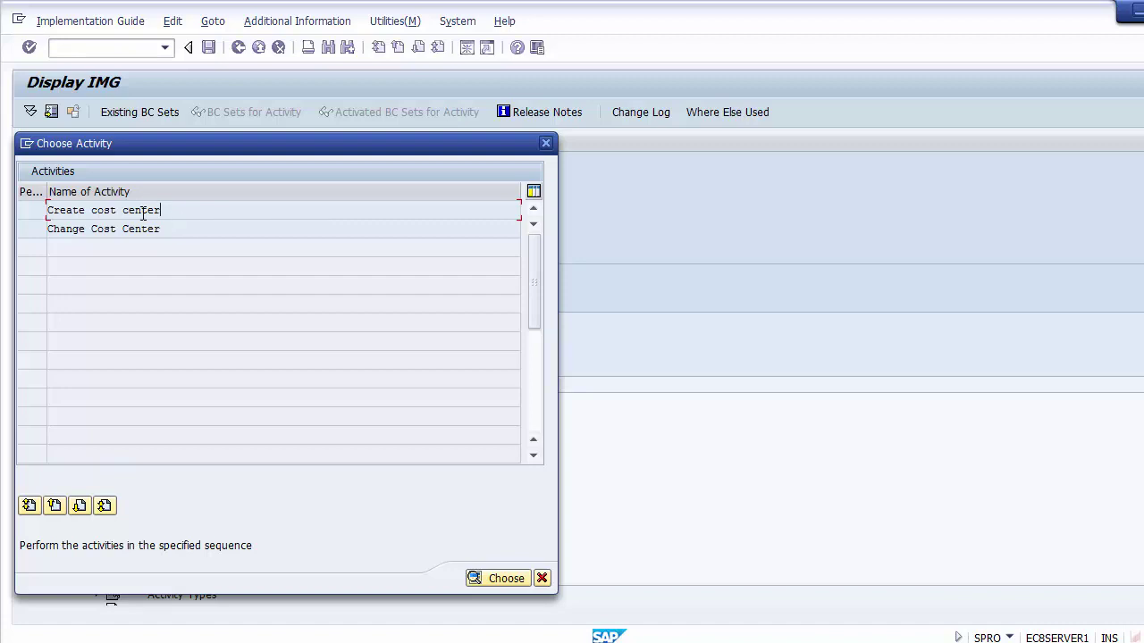
Start the Create cost center activity, then bring the Excel plant worksheet to the front
click(117, 210)
double_click(88, 214)
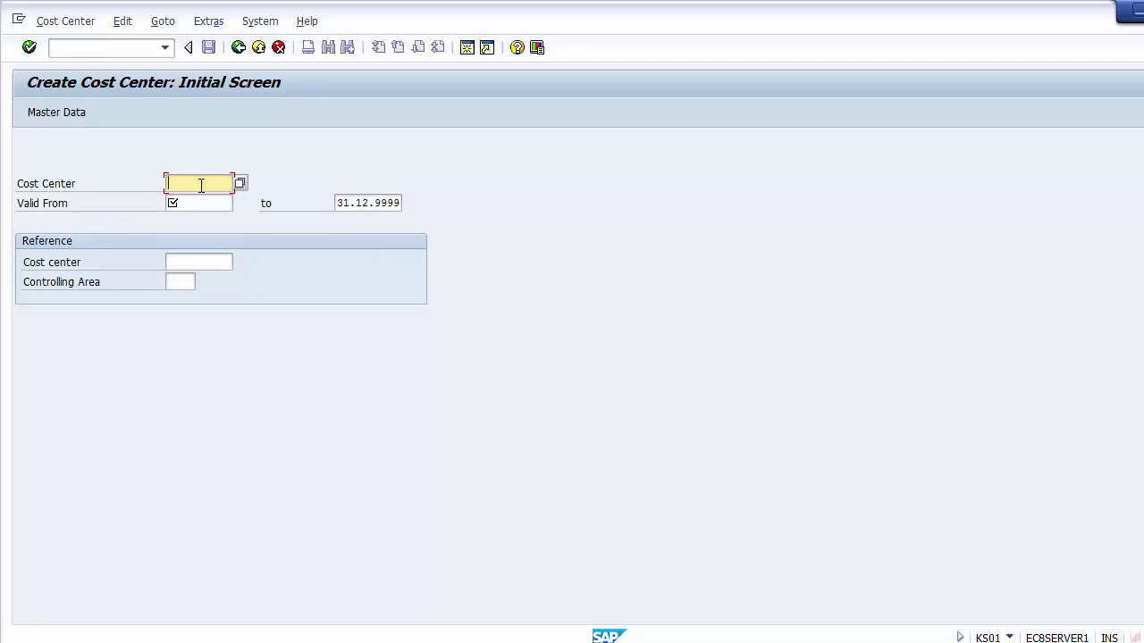
key(alt+Tab)
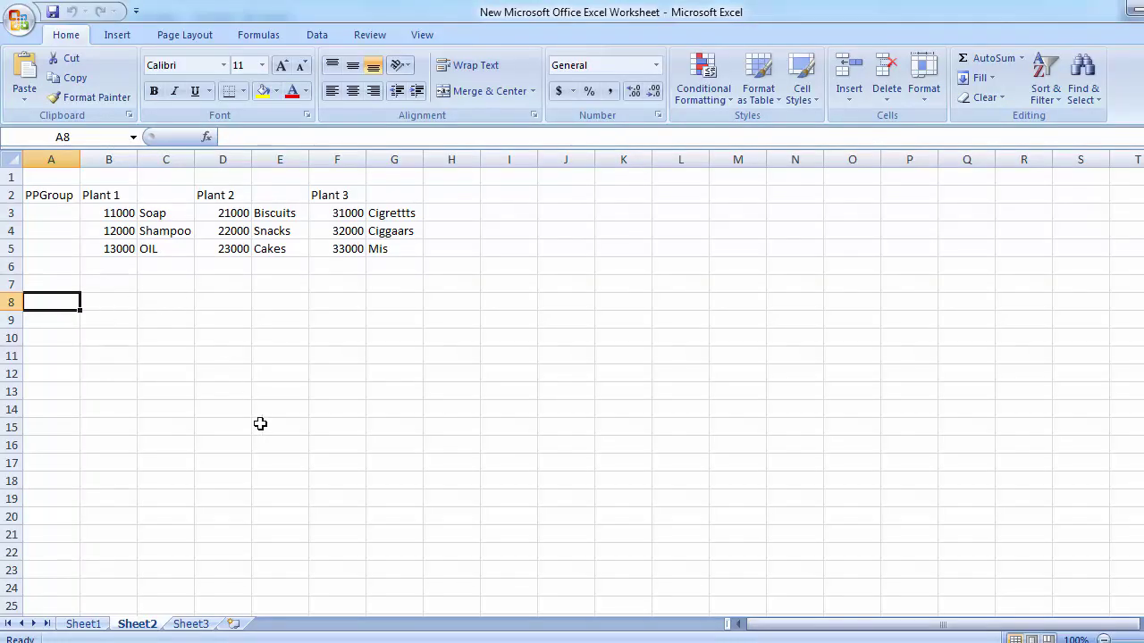
Clear the stray entry from cell B8 and type 'Plant 1' there
click(93, 306)
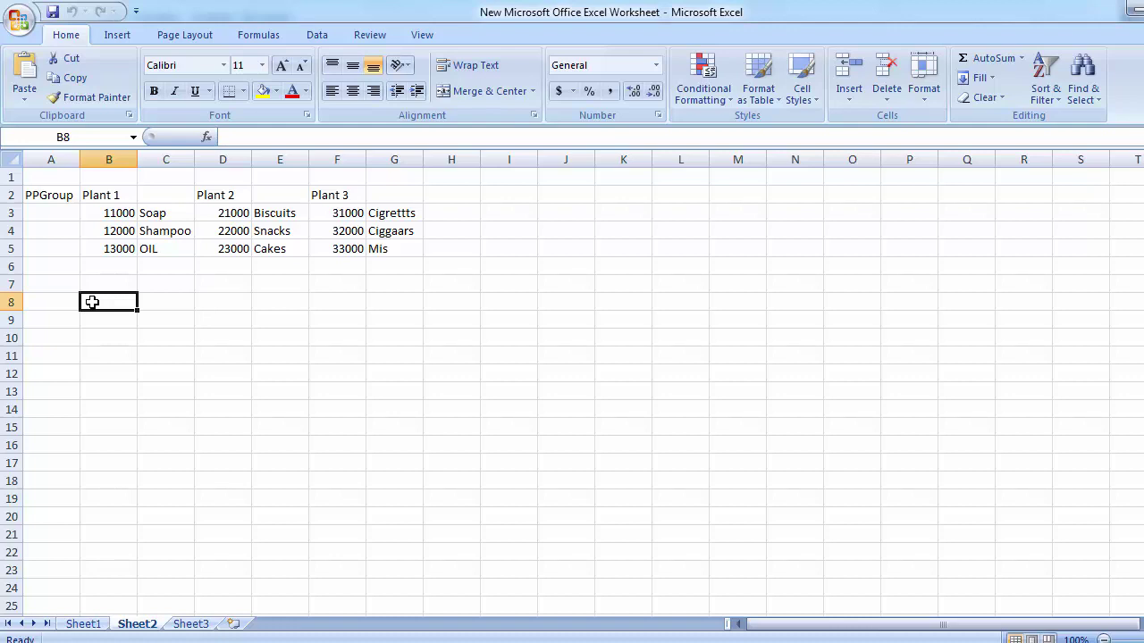
text(Pl)
key(Up)
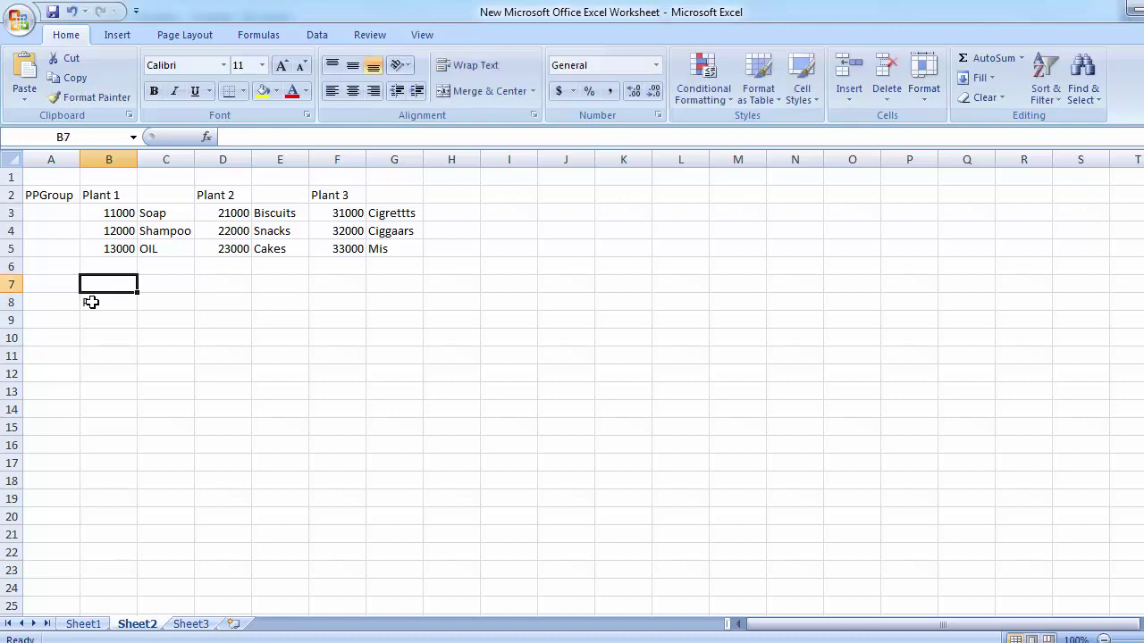
click(91, 302)
key(Delete)
key(Up)
key(Page_Up)
key(Down)
key(Down)
key(Down)
key(Down)
key(Down)
key(Down)
key(Down)
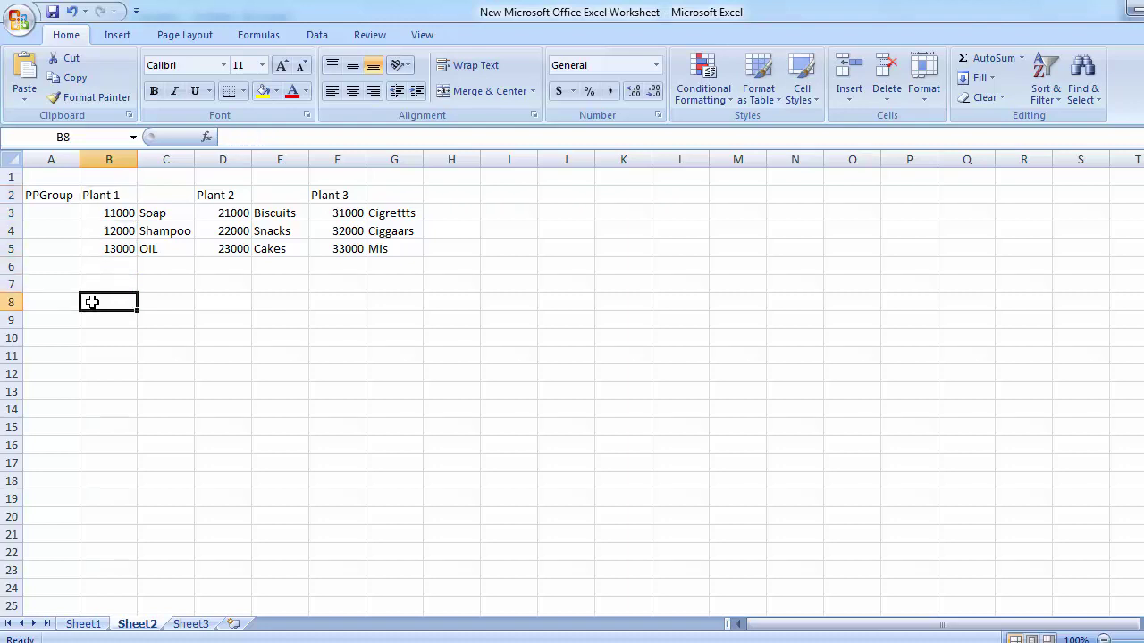
text(Plant)
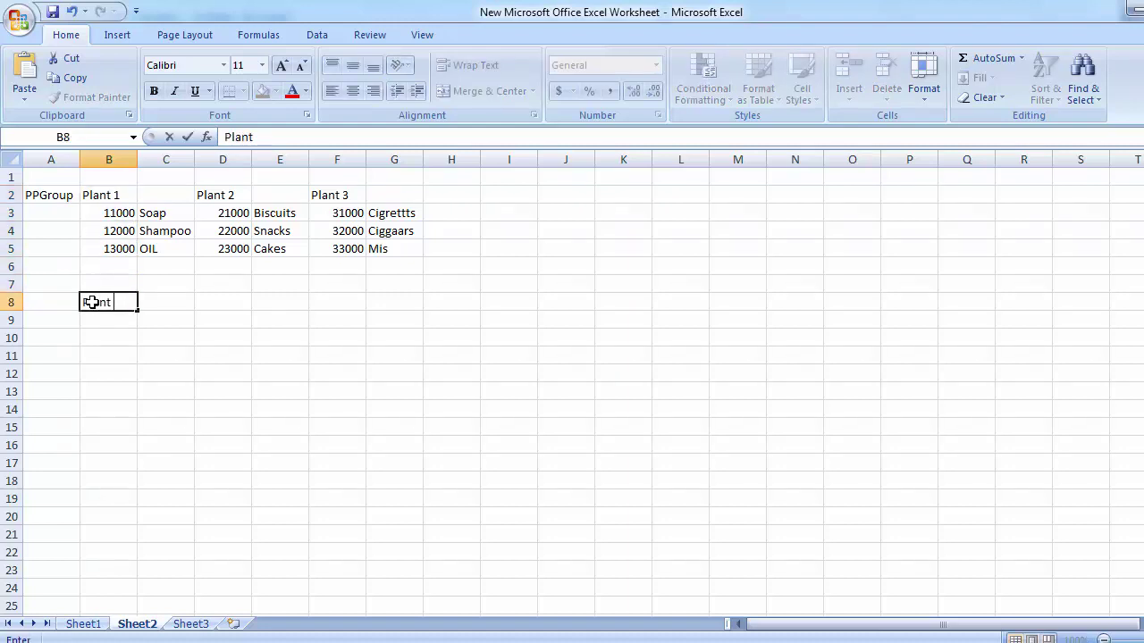
text( 1)
key(Tab)
key(Tab)
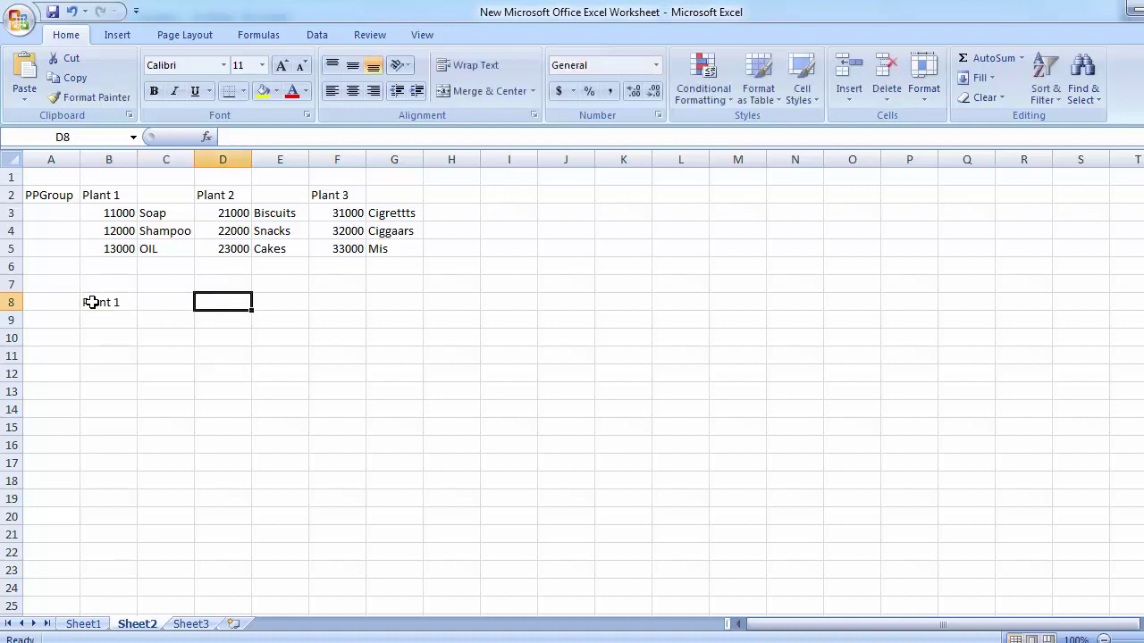
Copy the Plant 1–Plant 3 headings from B2:F2 and paste them into row 8
text(Pla)
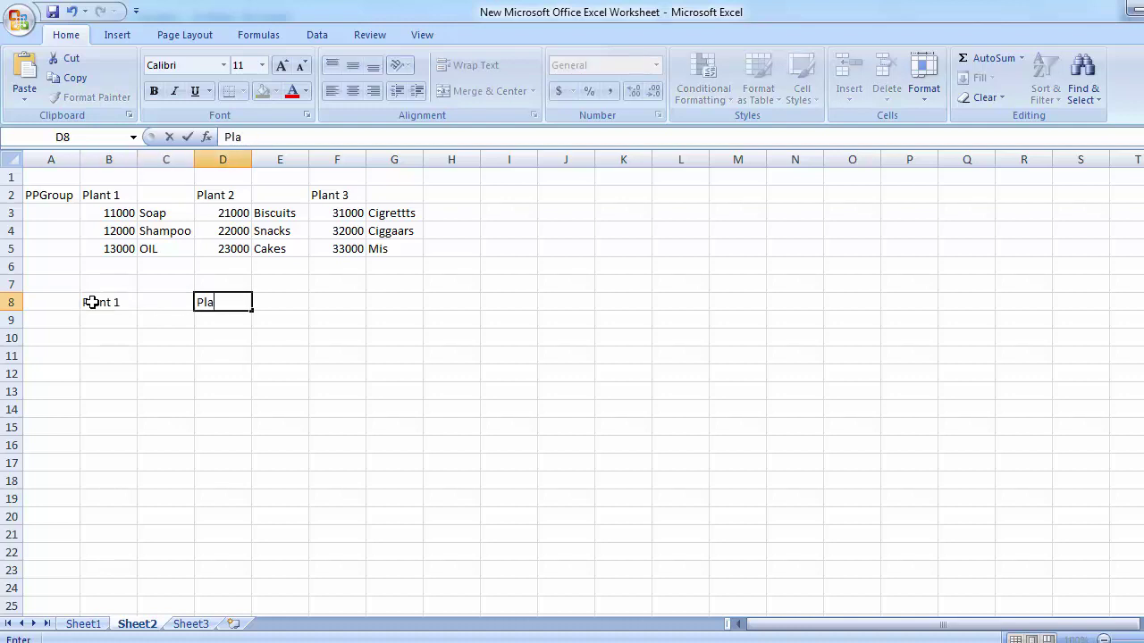
key(BackSpace)
key(BackSpace)
key(BackSpace)
key(Up)
key(Up)
key(Up)
key(Up)
key(Up)
key(Up)
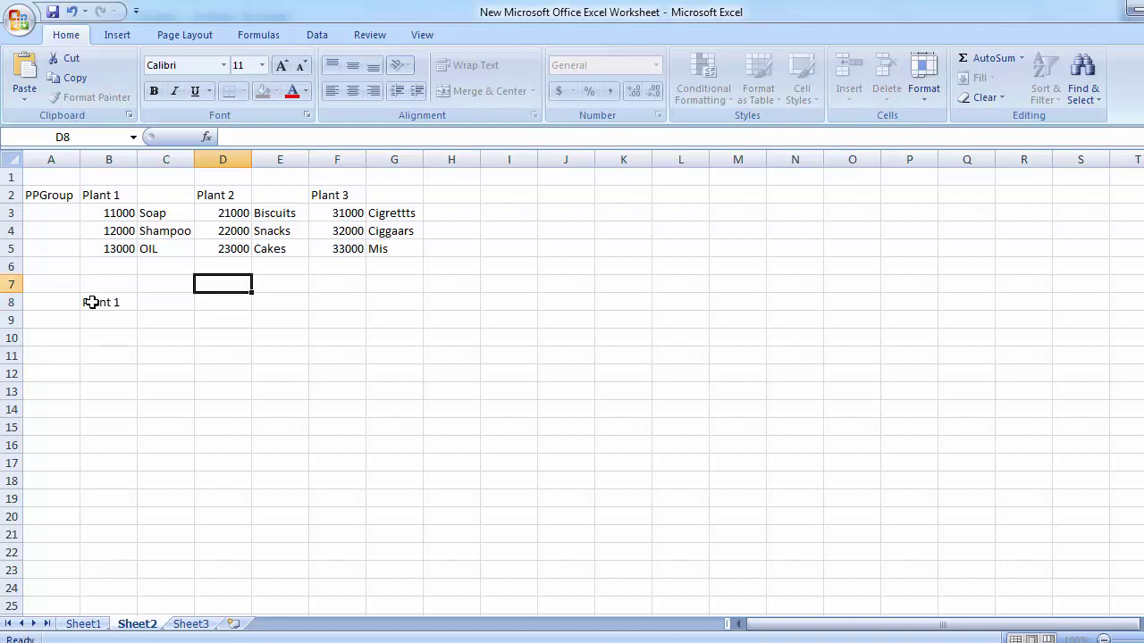
key(Left)
key(Left)
key(shift+Right)
key(shift+Right)
key(shift+Right)
key(shift+Right)
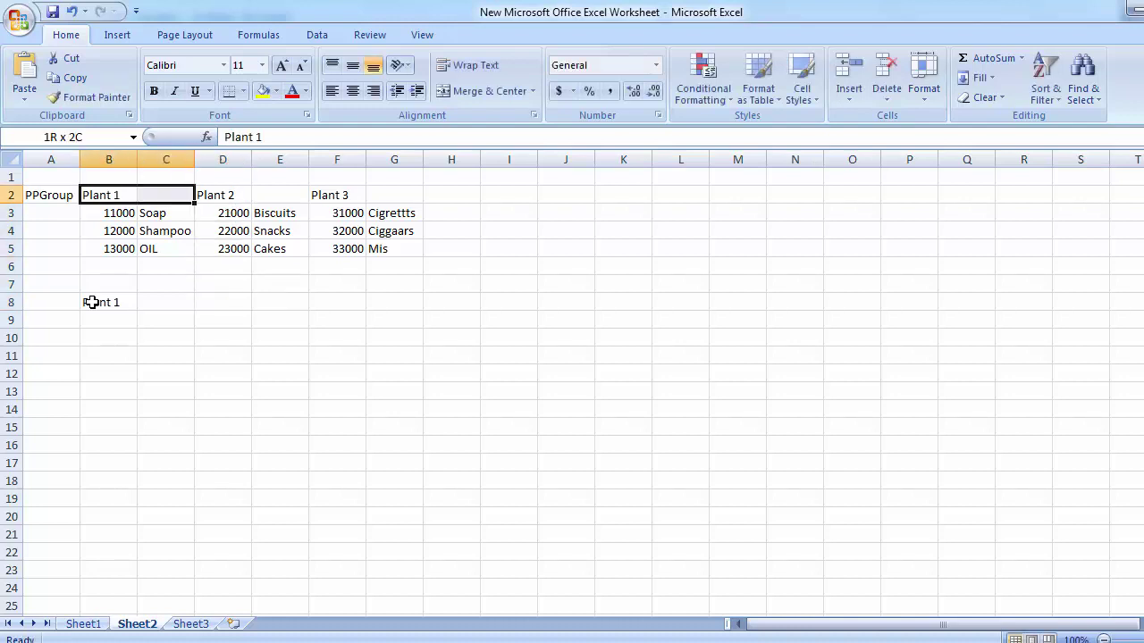
key(ctrl+c)
key(Down)
key(Down)
key(Down)
key(Down)
key(Down)
key(Down)
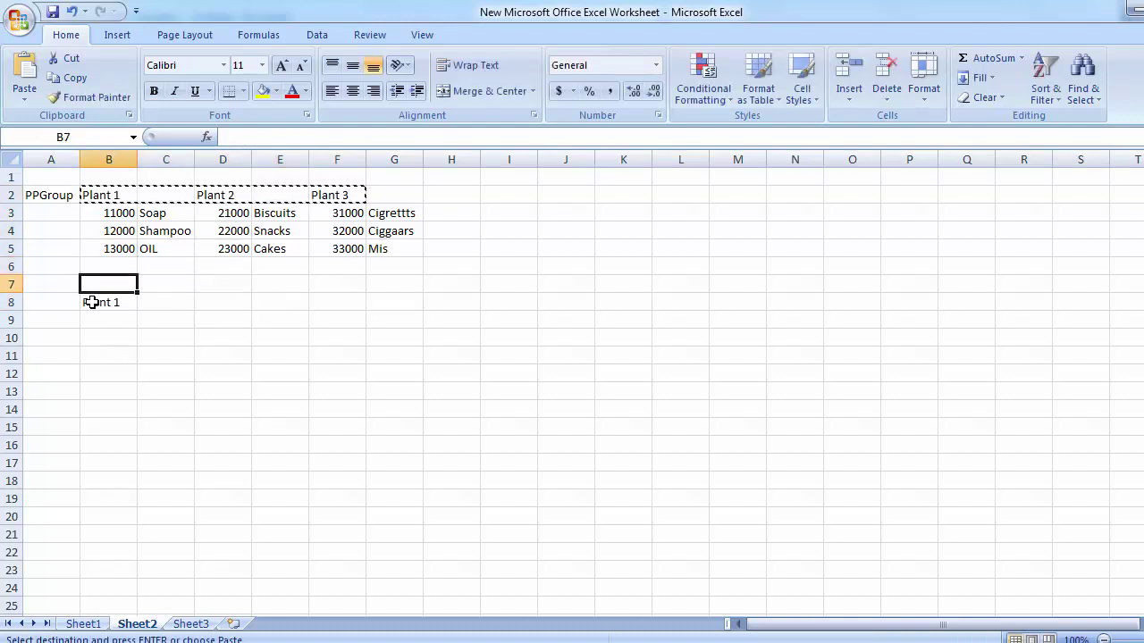
key(Return)
key(Left)
key(Down)
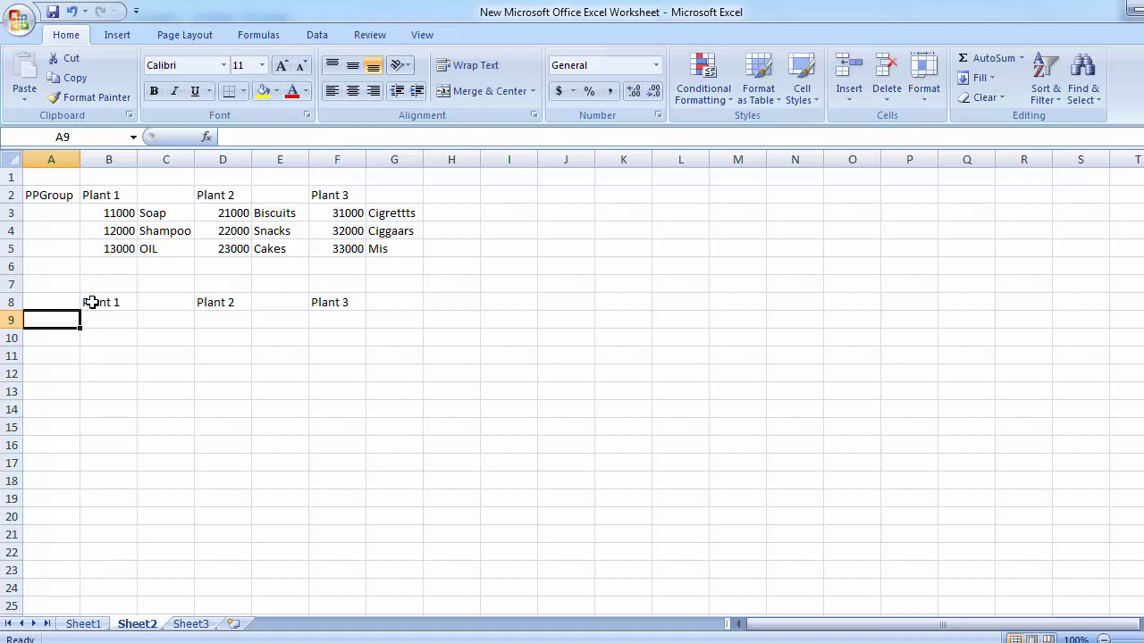
text(Product)
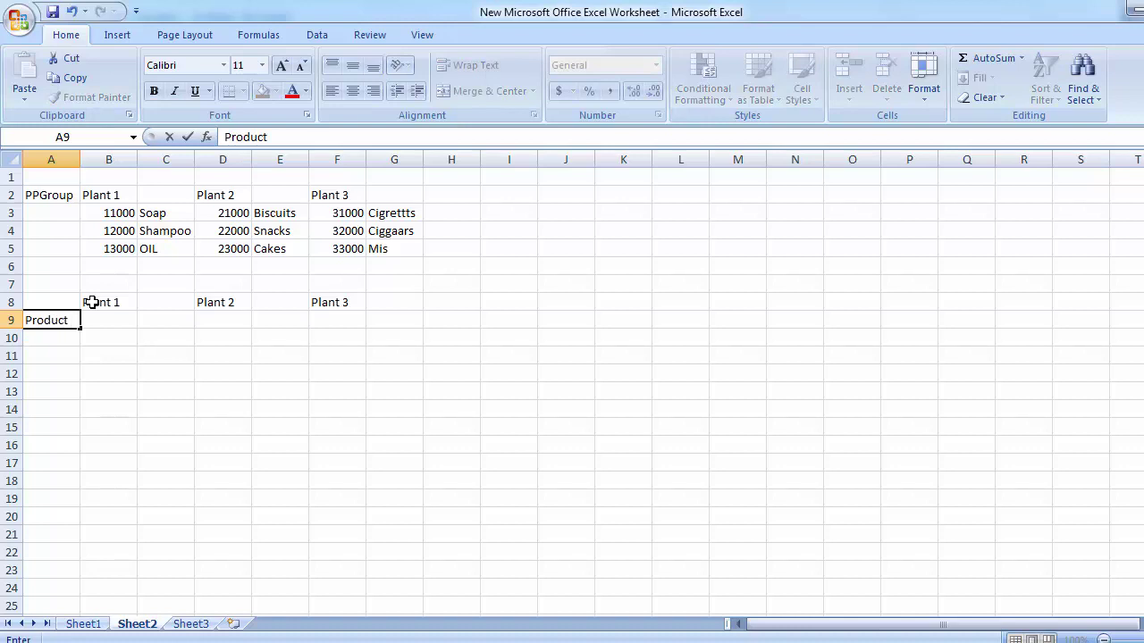
text( A)
key(Return)
key(Up)
key(ctrl+c)
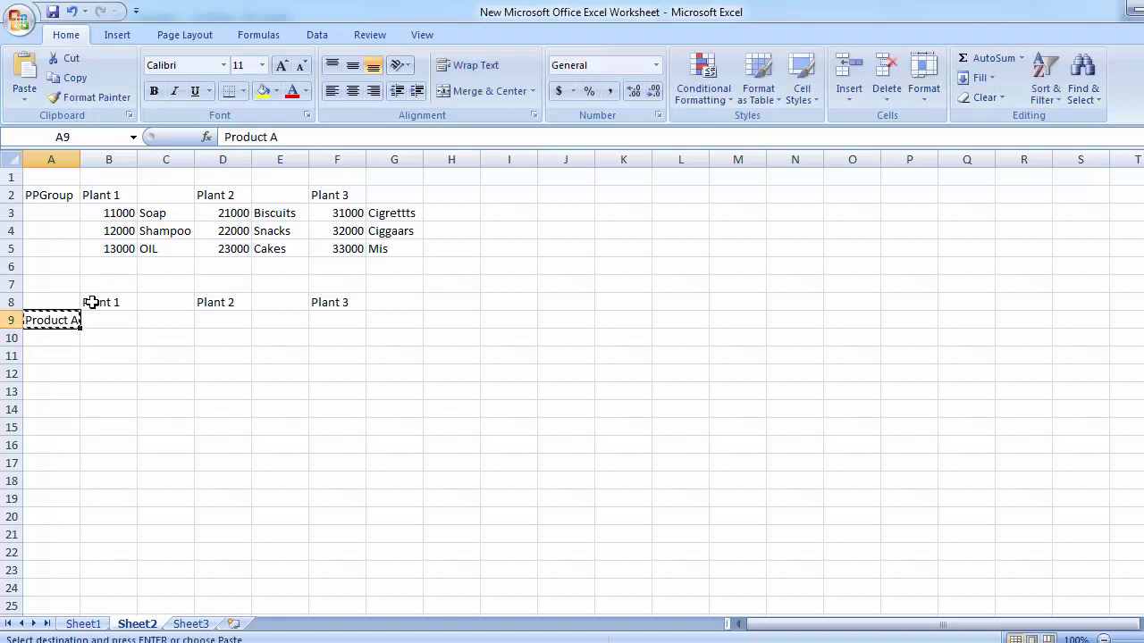
key(Down)
key(shift+Down)
key(shift+Down)
key(ctrl+v)
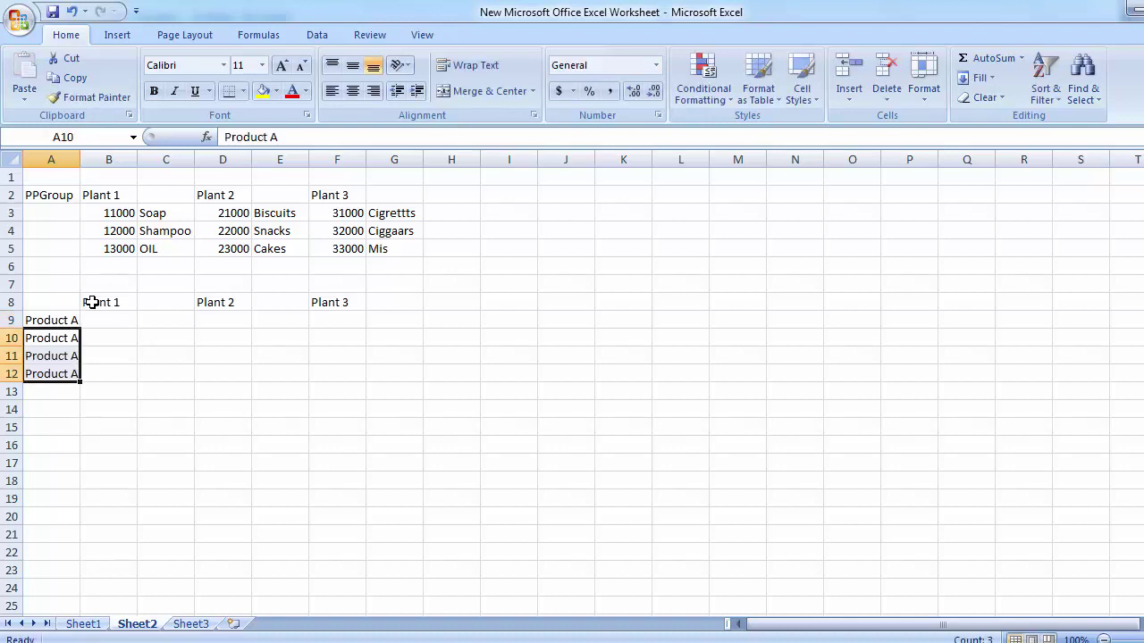
key(F2)
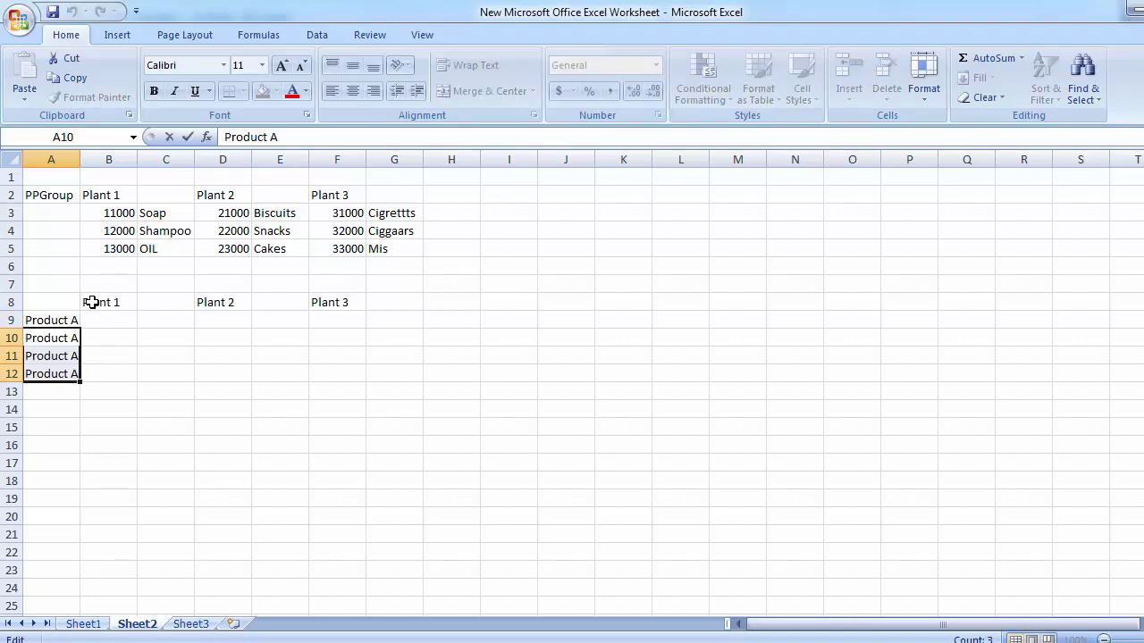
key(BackSpace)
text(B)
key(Return)
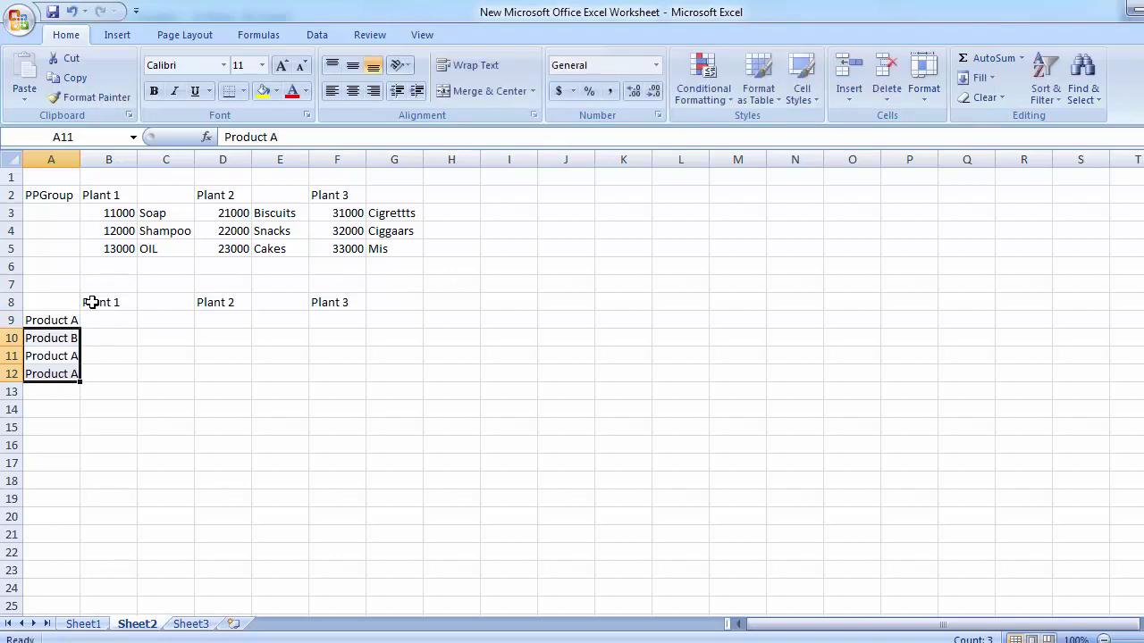
key(F2)
key(BackSpace)
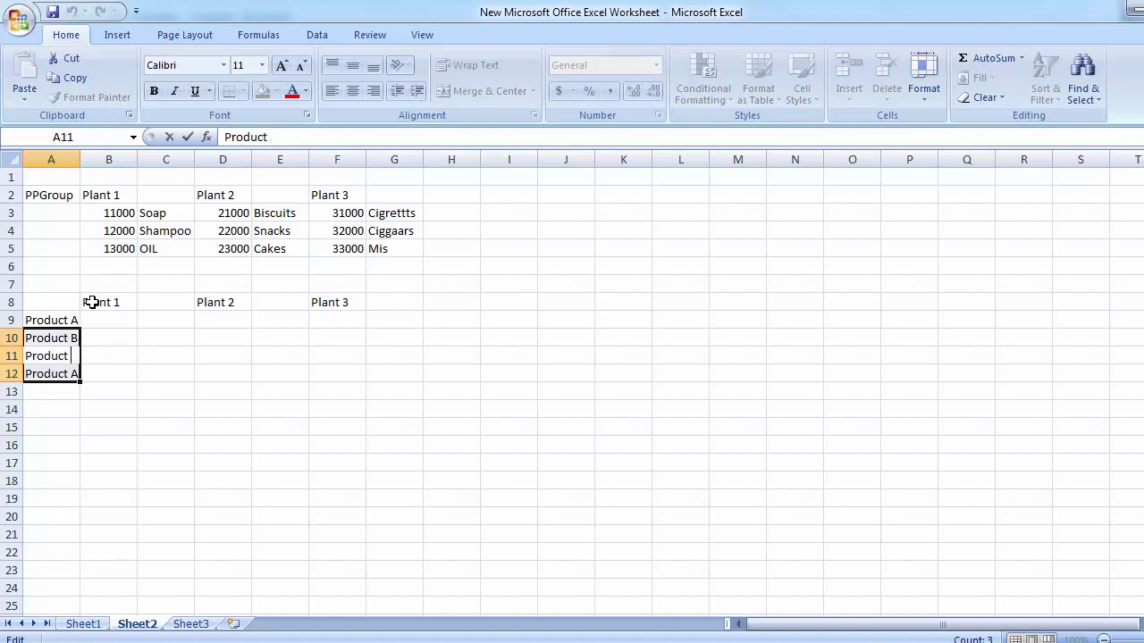
text(C)
key(Return)
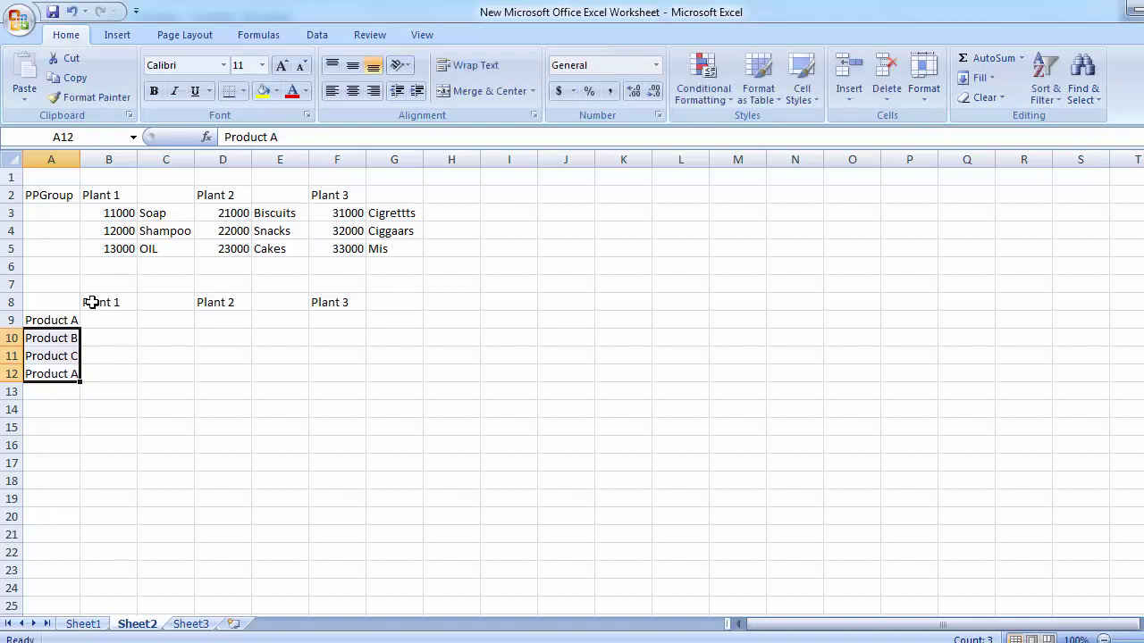
key(Down)
key(Up)
key(Delete)
key(Right)
key(Up)
key(Up)
key(Up)
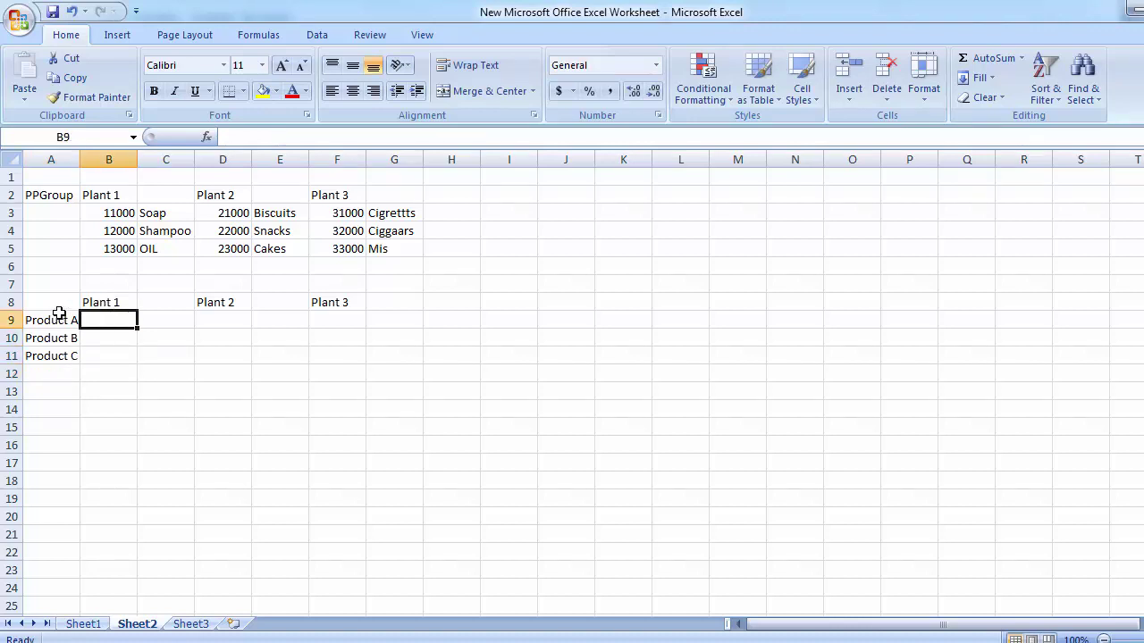
click(55, 317)
click(54, 341)
click(50, 321)
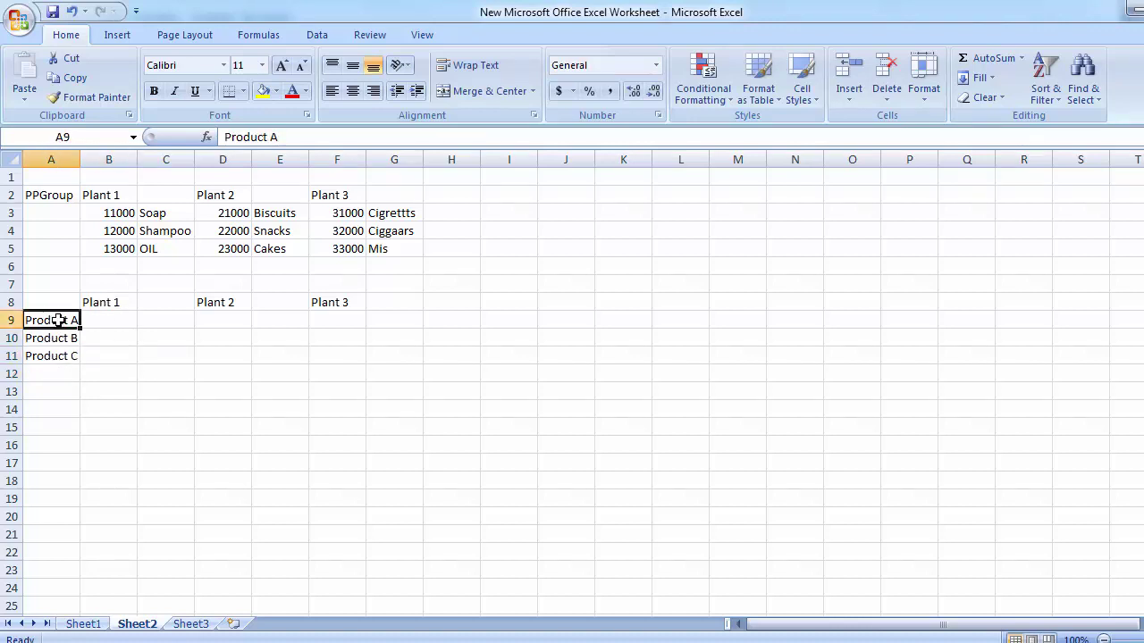
click(106, 310)
click(107, 319)
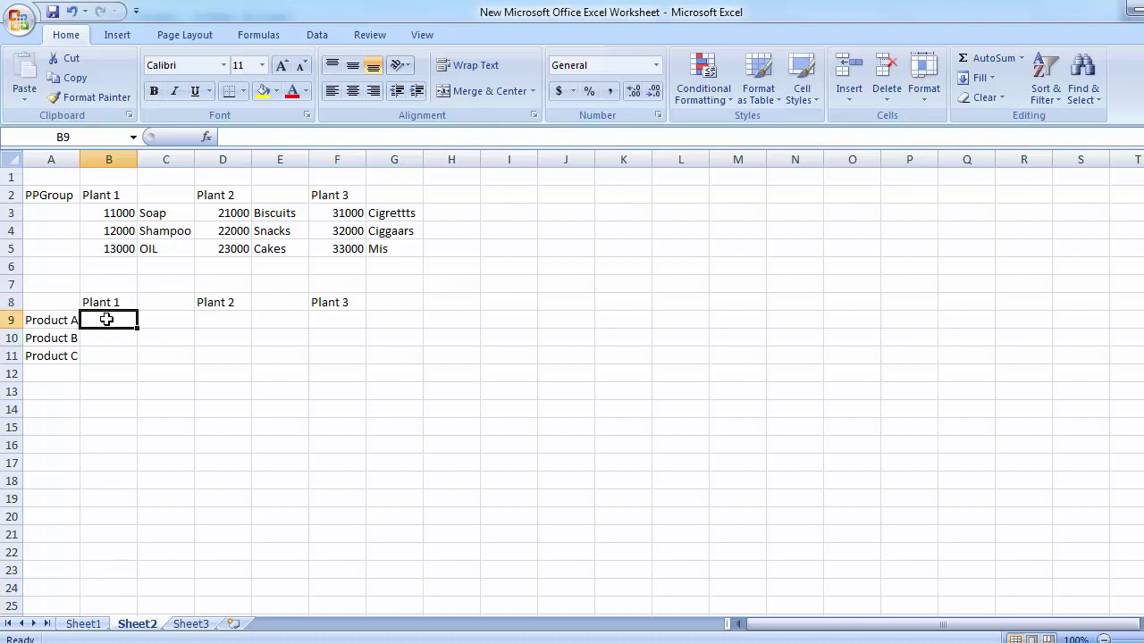
drag(62, 319, 57, 363)
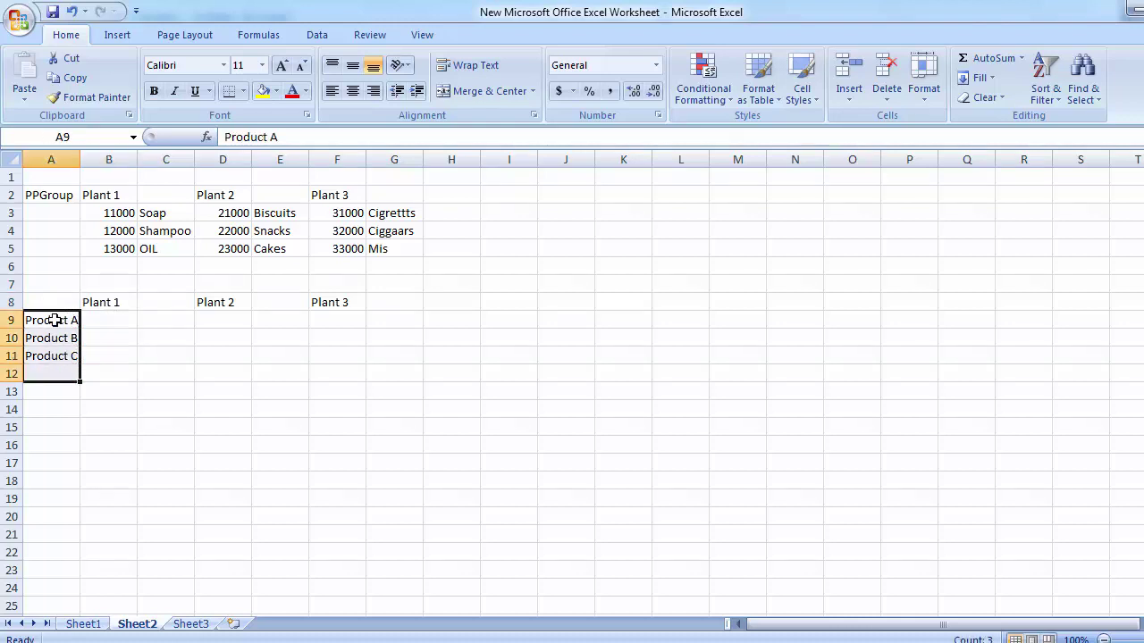
drag(61, 319, 55, 355)
key(Delete)
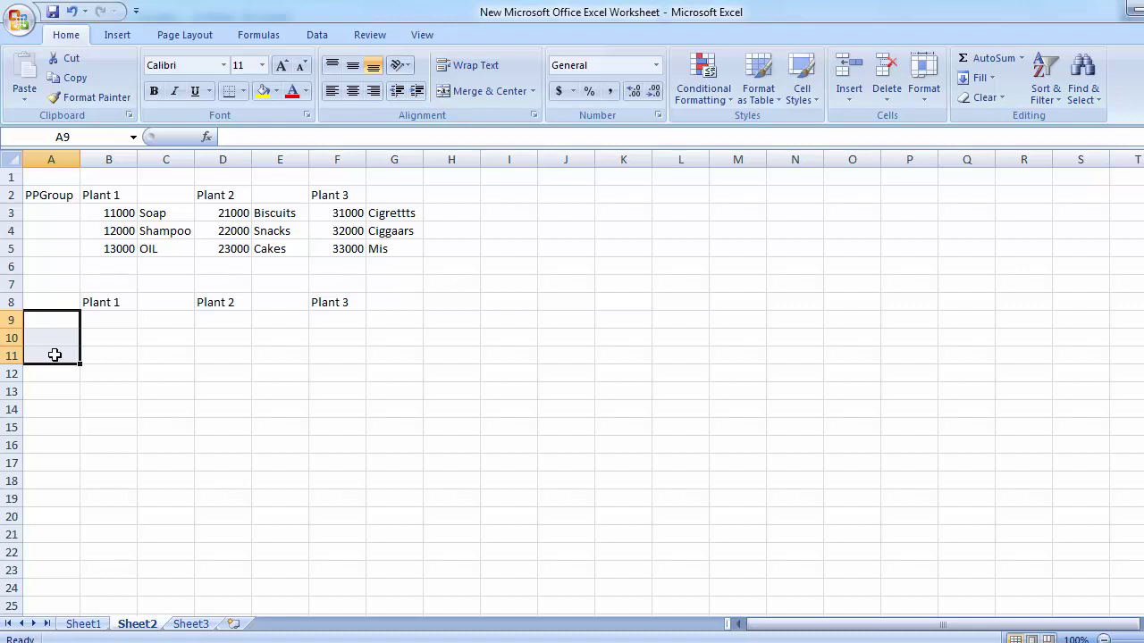
Enter the departments Prodction in A9 and HR in A10
text(Prodct)
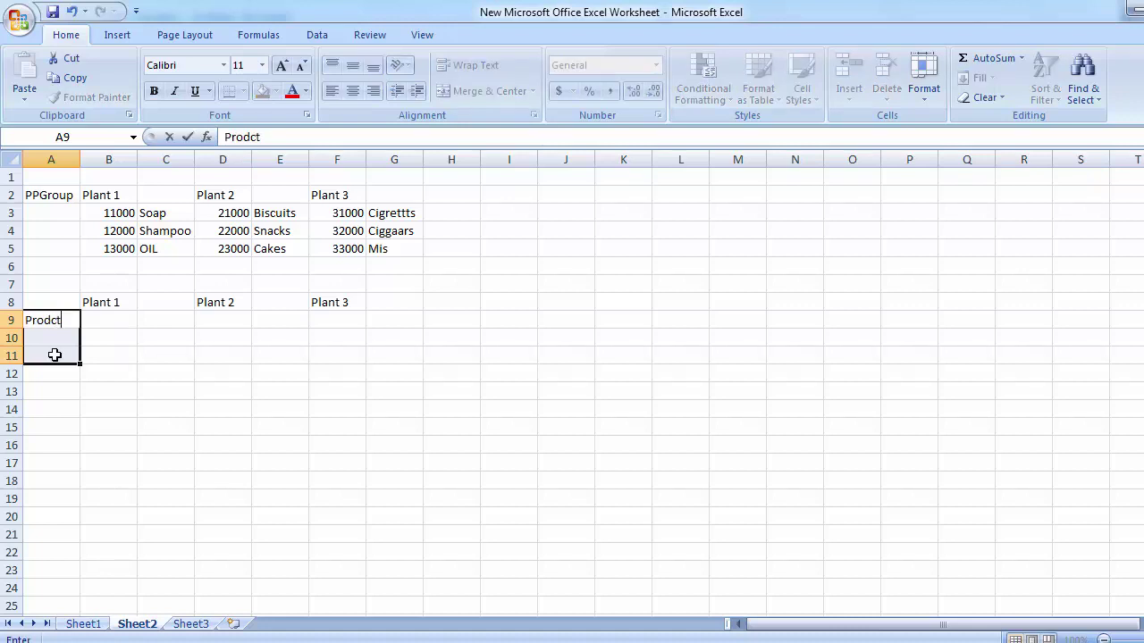
text(ion)
key(Return)
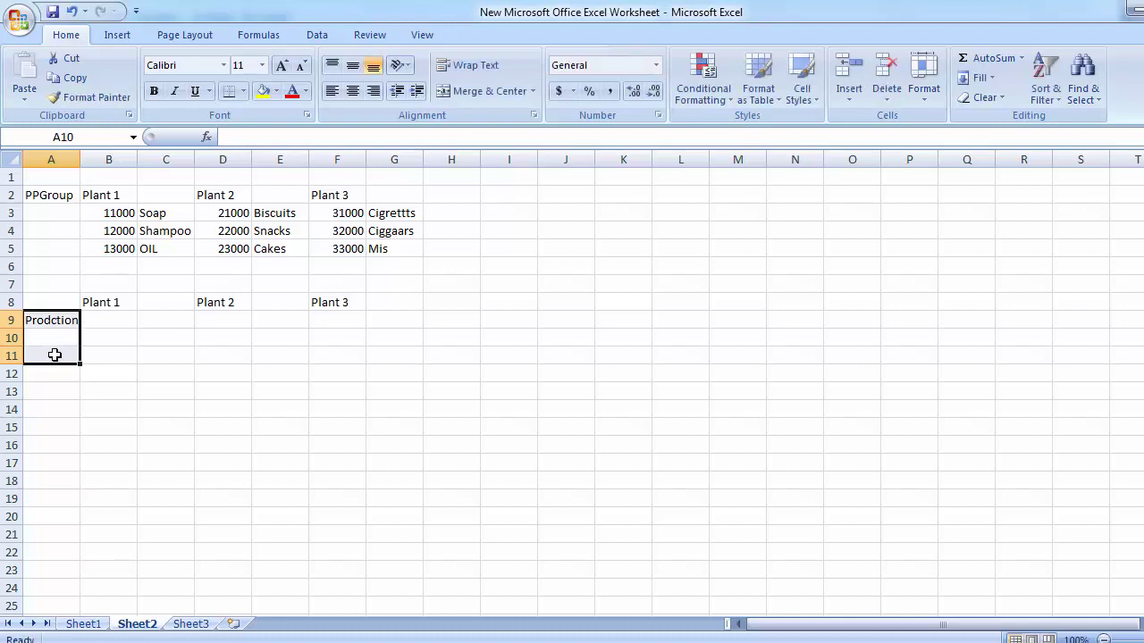
key(Down)
key(Right)
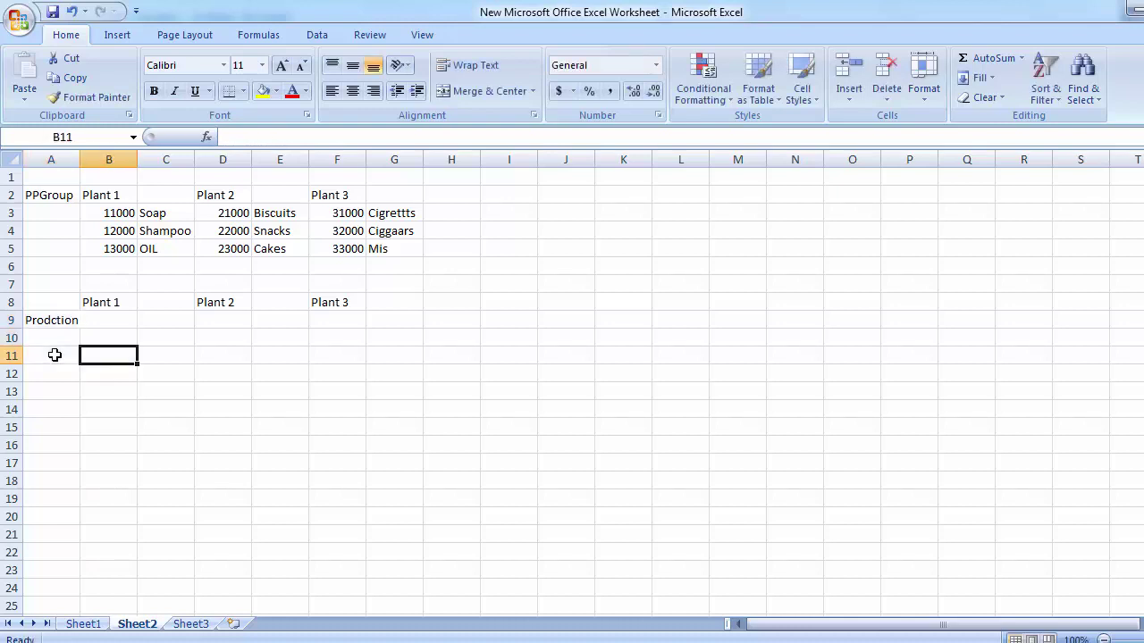
key(Left)
key(Up)
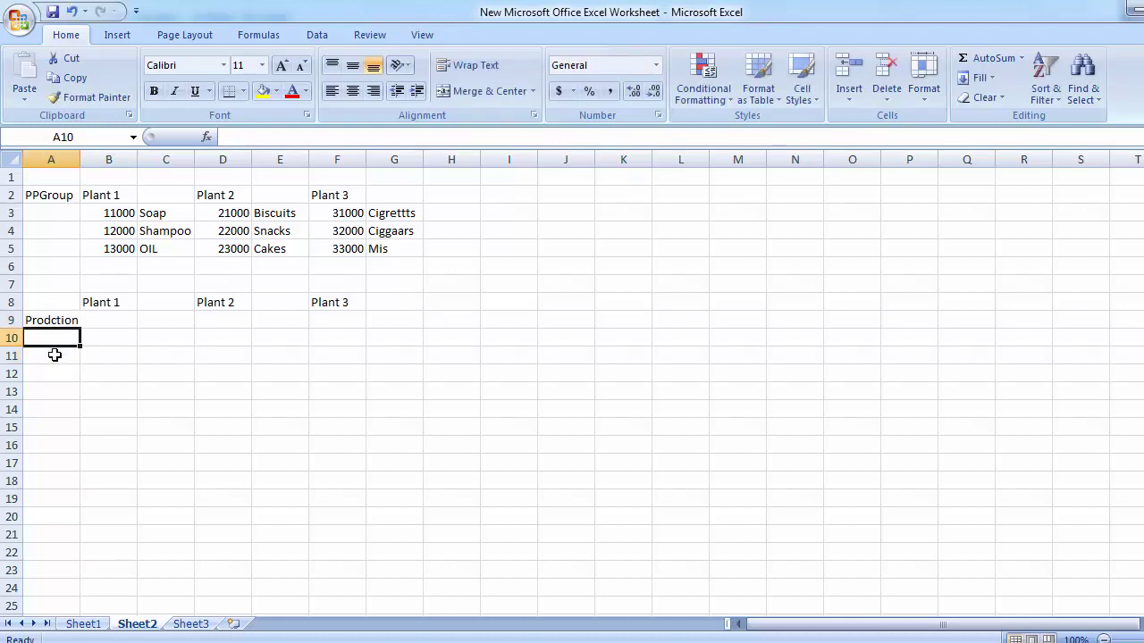
text(HR)
key(Return)
Enter Selling & Dist., Admin., Acconts and IT in cells A11 to A14
text(Selling)
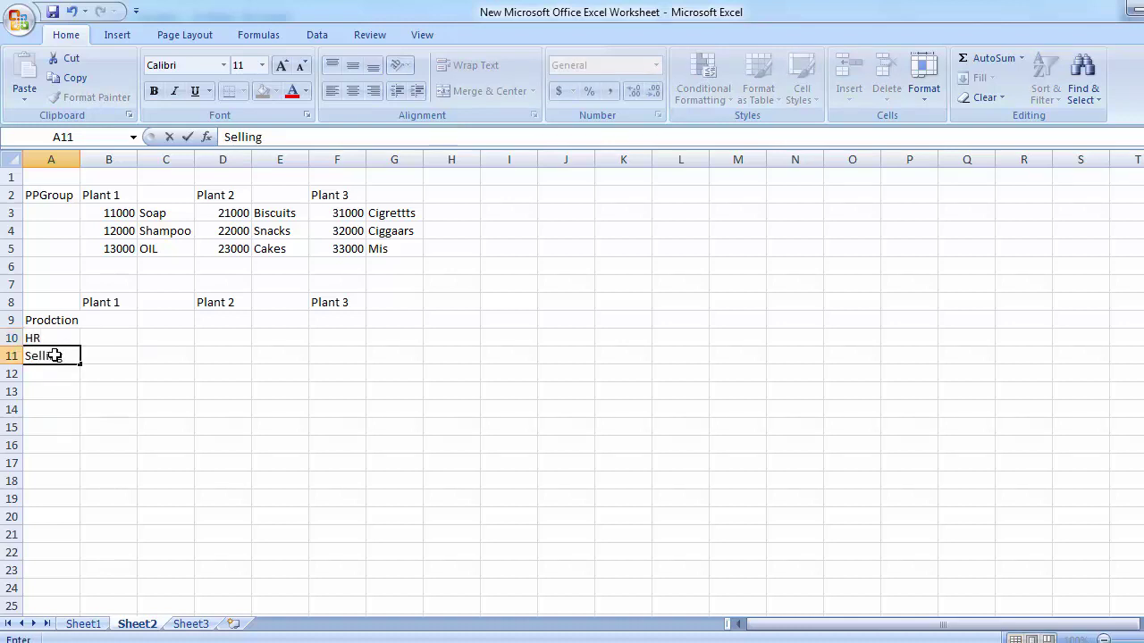
text( & Dist.)
key(Return)
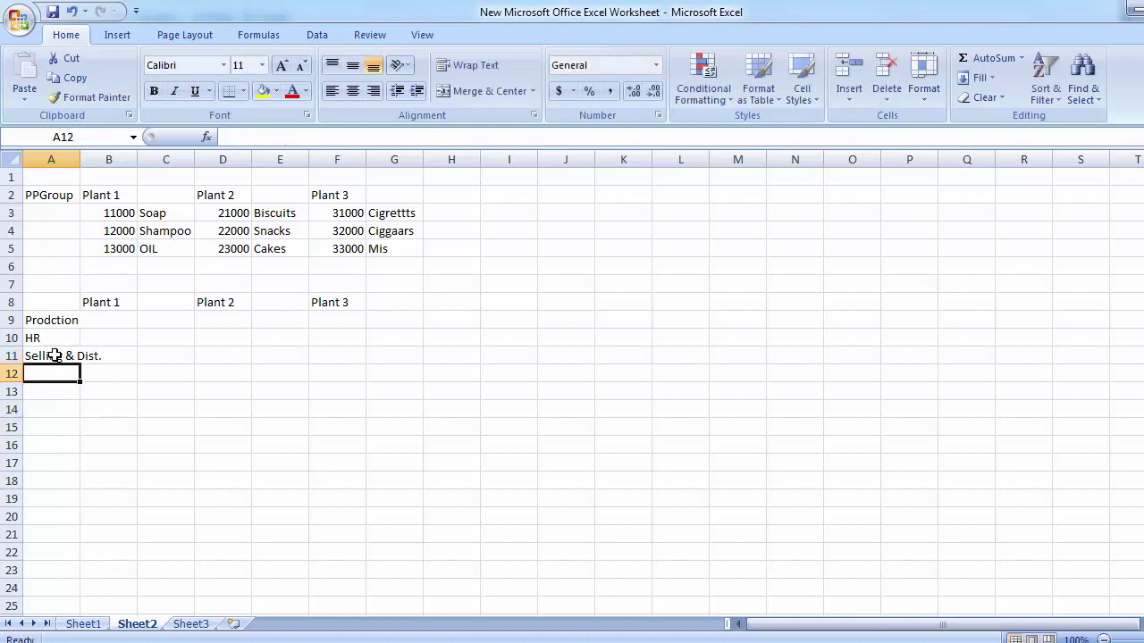
text(Admin.)
key(Return)
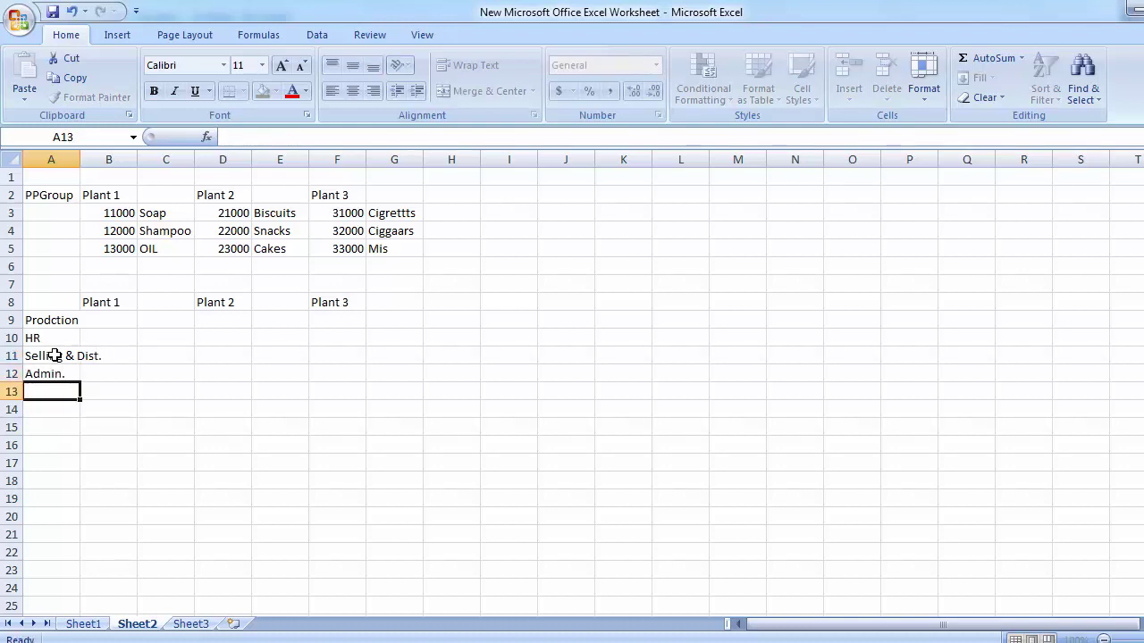
text(Acconts)
key(Return)
text(IT)
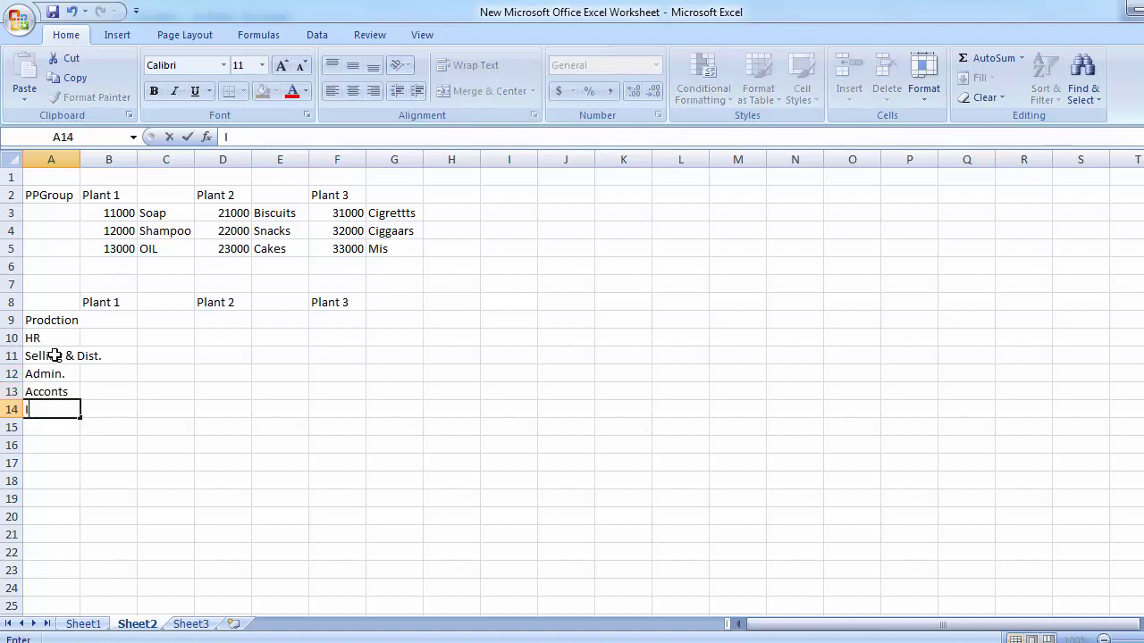
key(Tab)
key(Up)
key(Up)
key(Up)
key(Up)
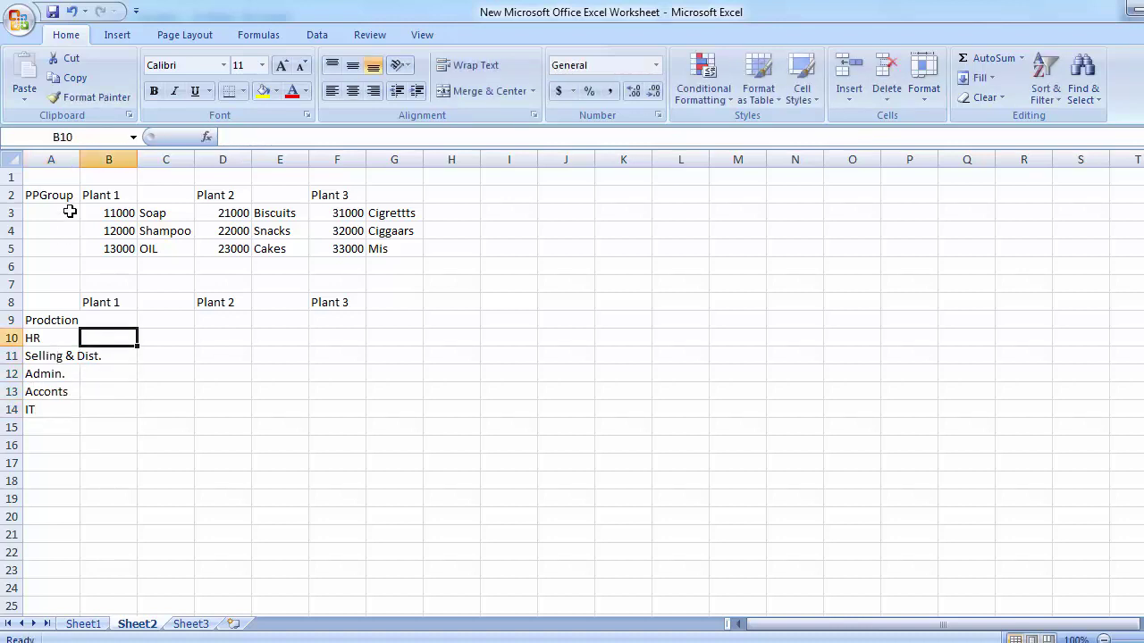
Widen column A to fit the department names and select B9 under Plant 1
drag(80, 159, 107, 159)
click(128, 316)
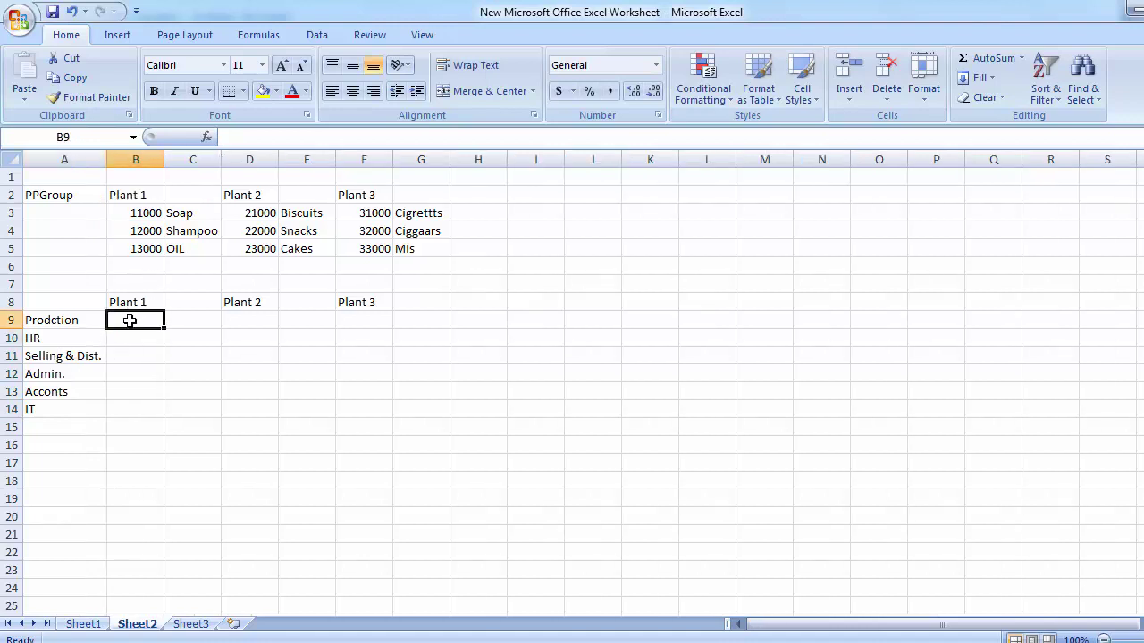
drag(54, 320, 61, 418)
click(136, 323)
click(225, 319)
click(366, 319)
click(139, 322)
Enter cost centers 110000 and 120000 in cells B9 and B10
text(1)
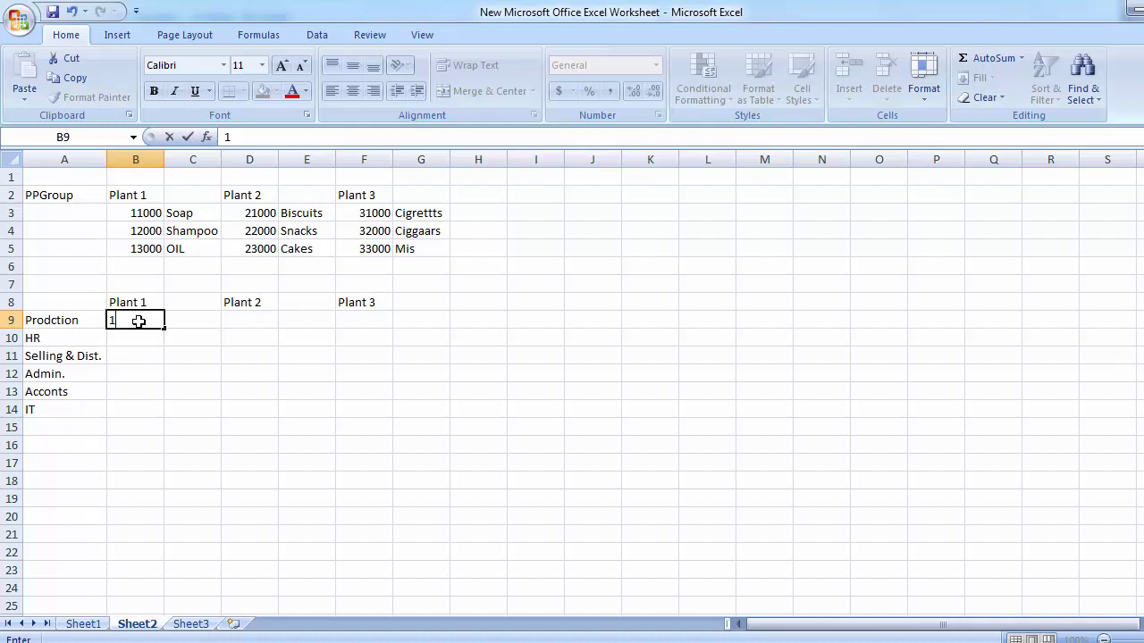
text(10000)
key(Return)
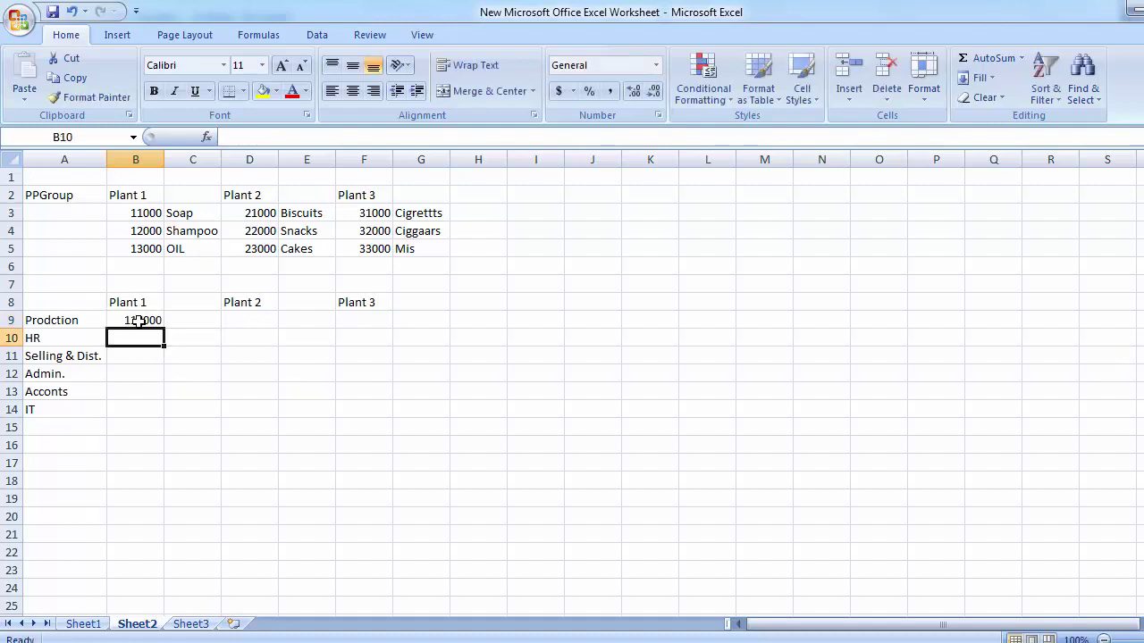
key(Up)
key(Up)
key(Up)
key(Up)
key(Up)
key(Up)
key(Up)
key(Down)
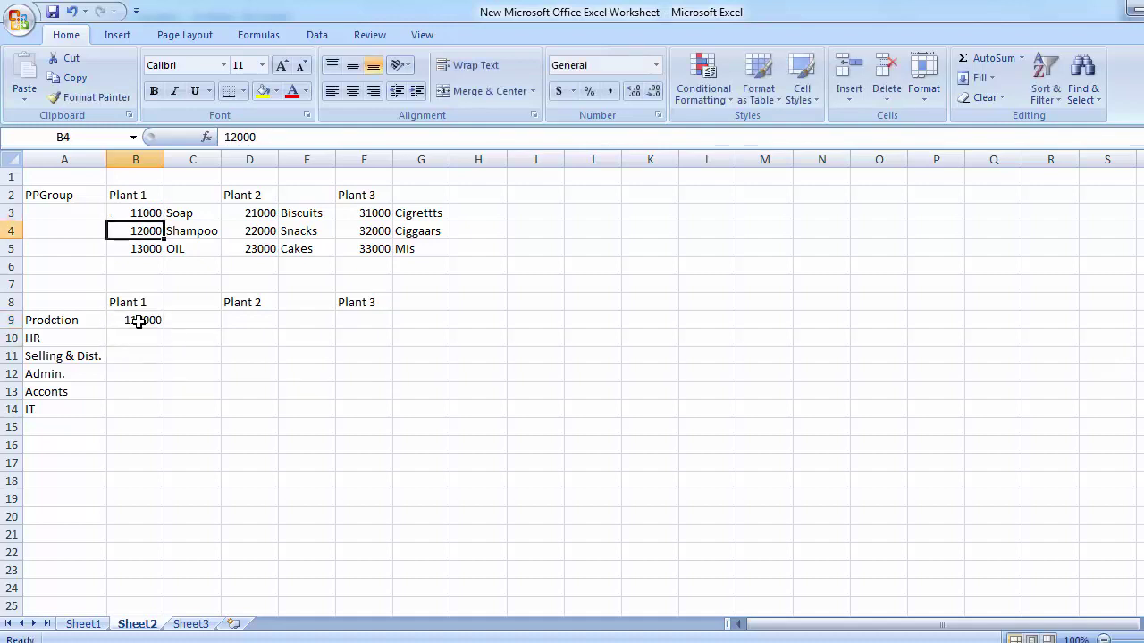
key(Down)
key(Down)
key(Down)
key(Down)
key(Down)
key(Down)
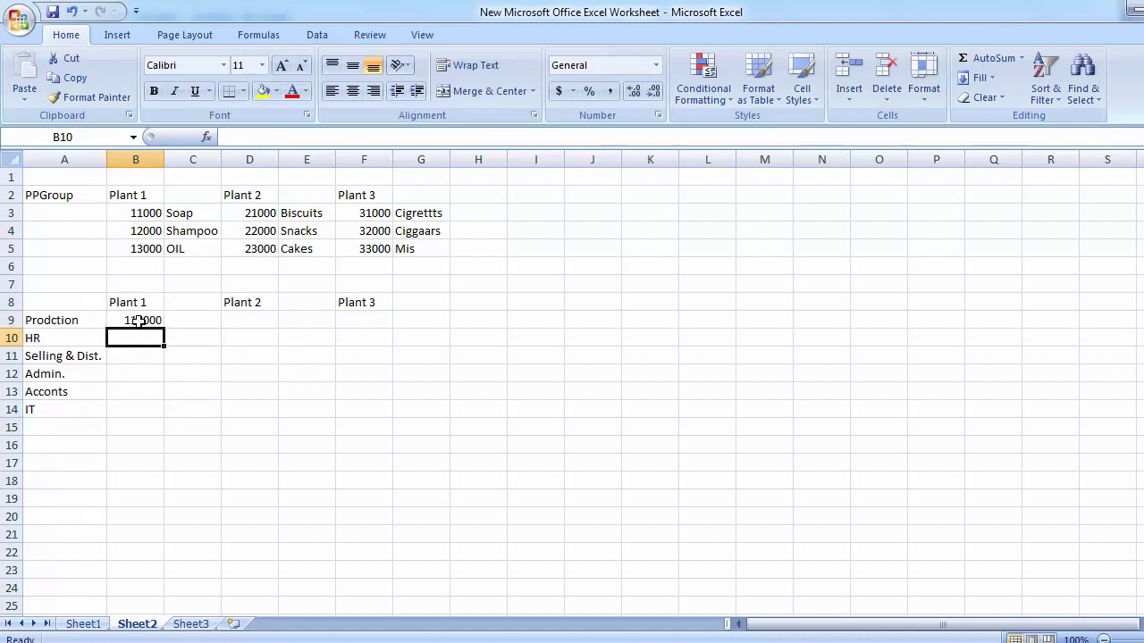
text(1)
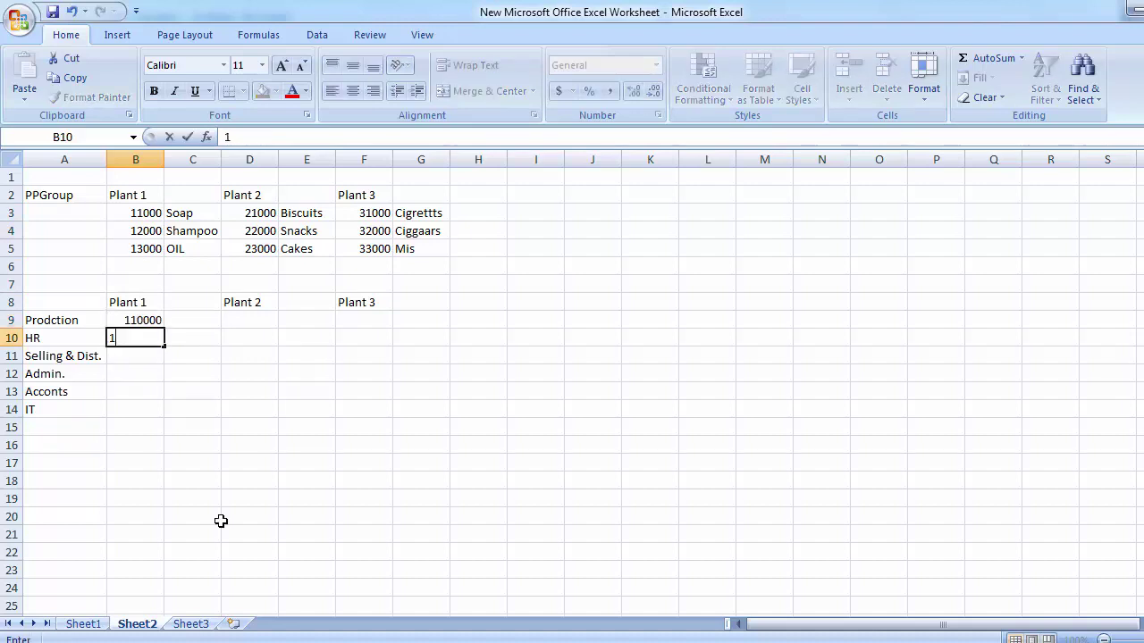
text(200000)
key(BackSpace)
key(Return)
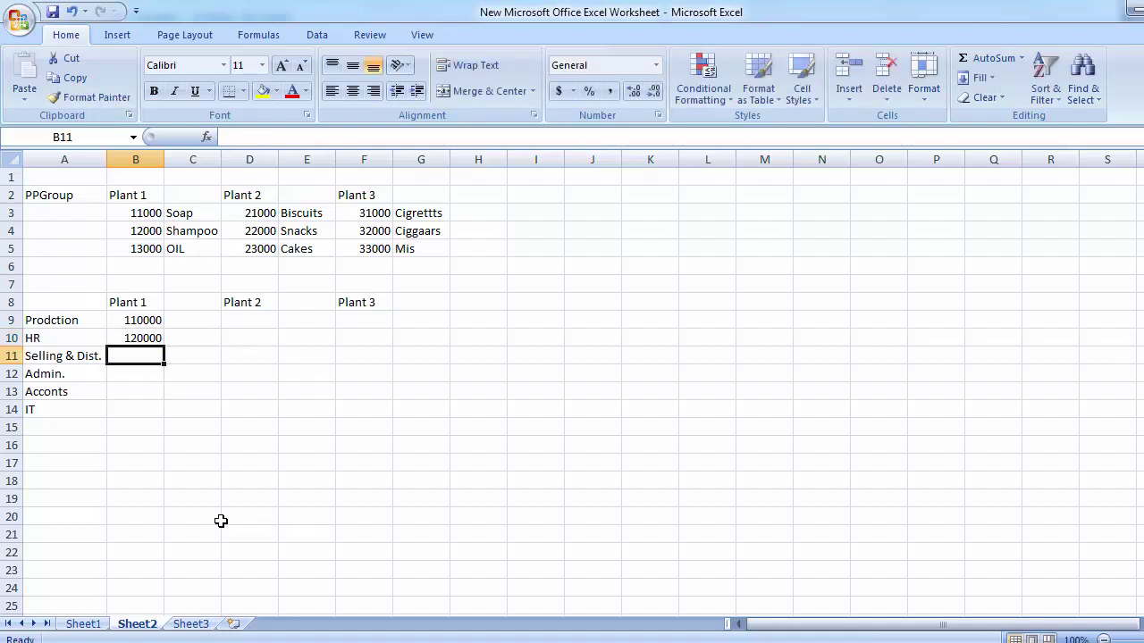
Enter cost centers 130000, 140000 and 150000 in cells B11 to B13
text(13)
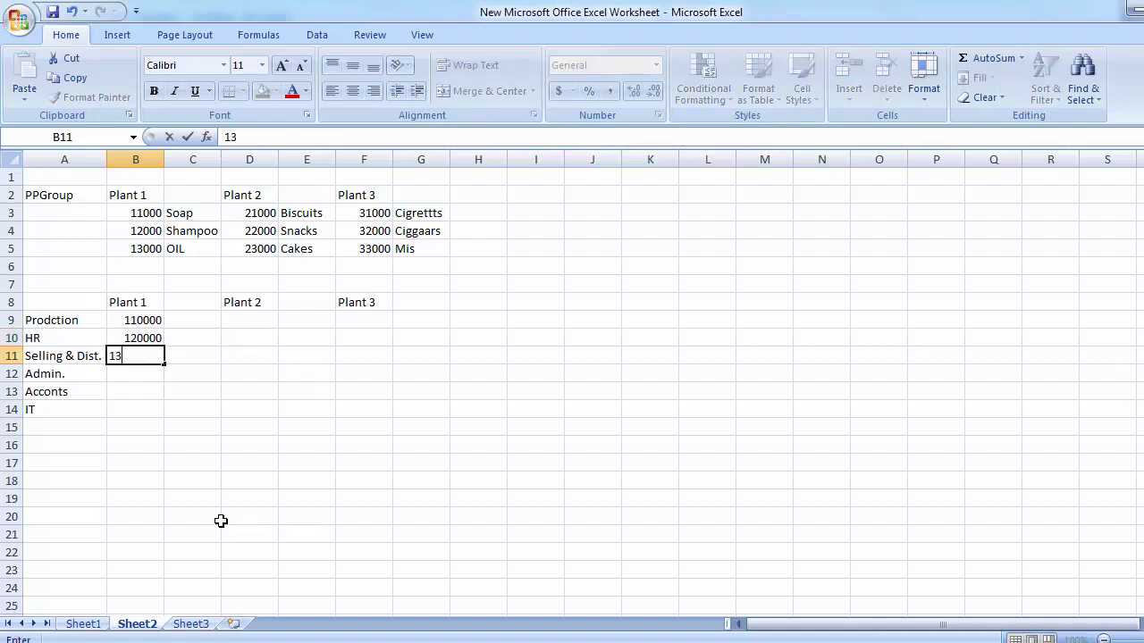
text(0000000\)
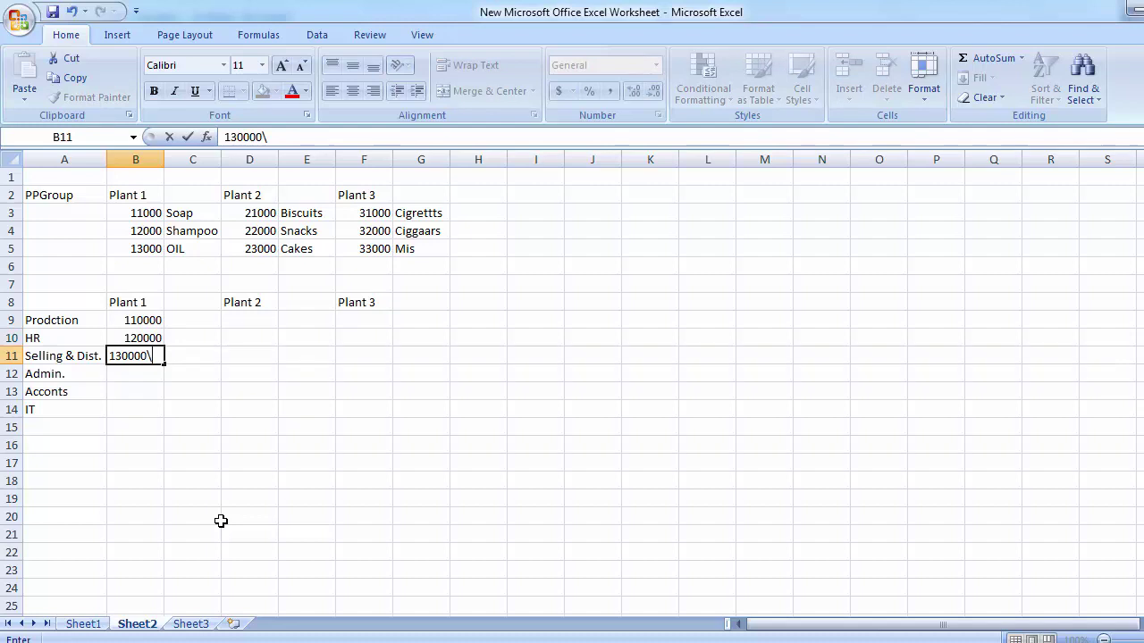
key(BackSpace)
key(Return)
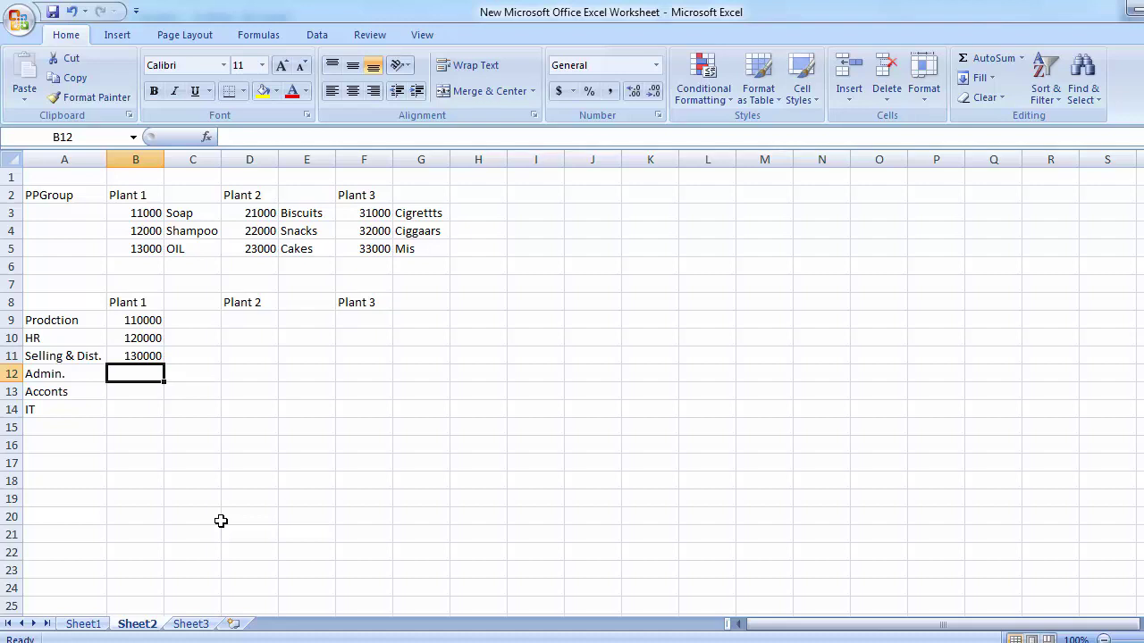
text(140000)
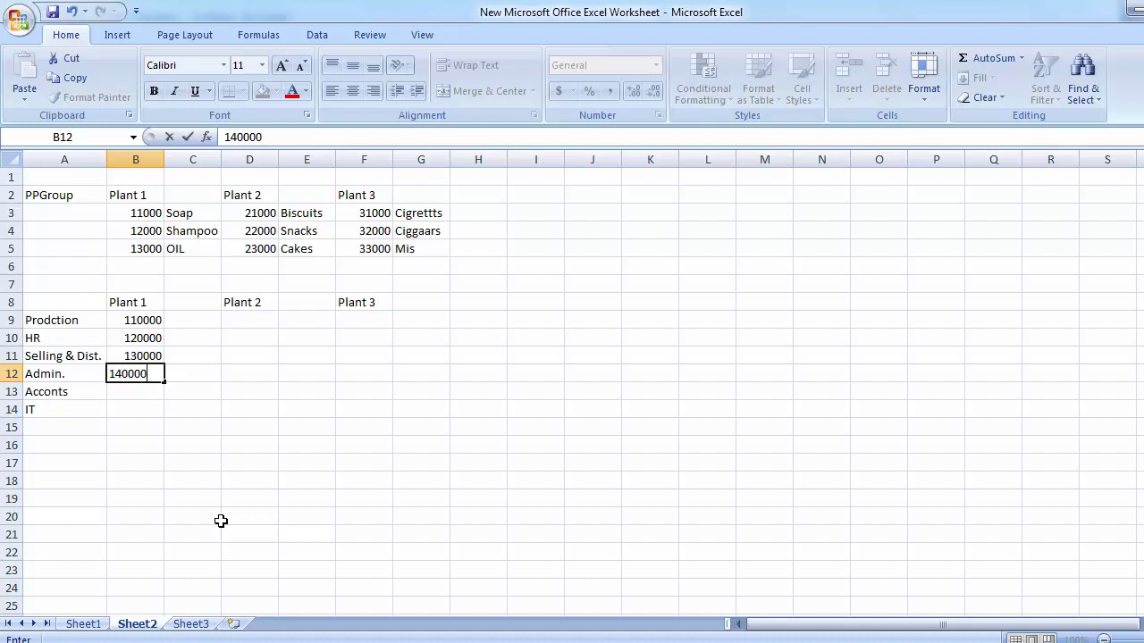
key(Return)
text(5000)
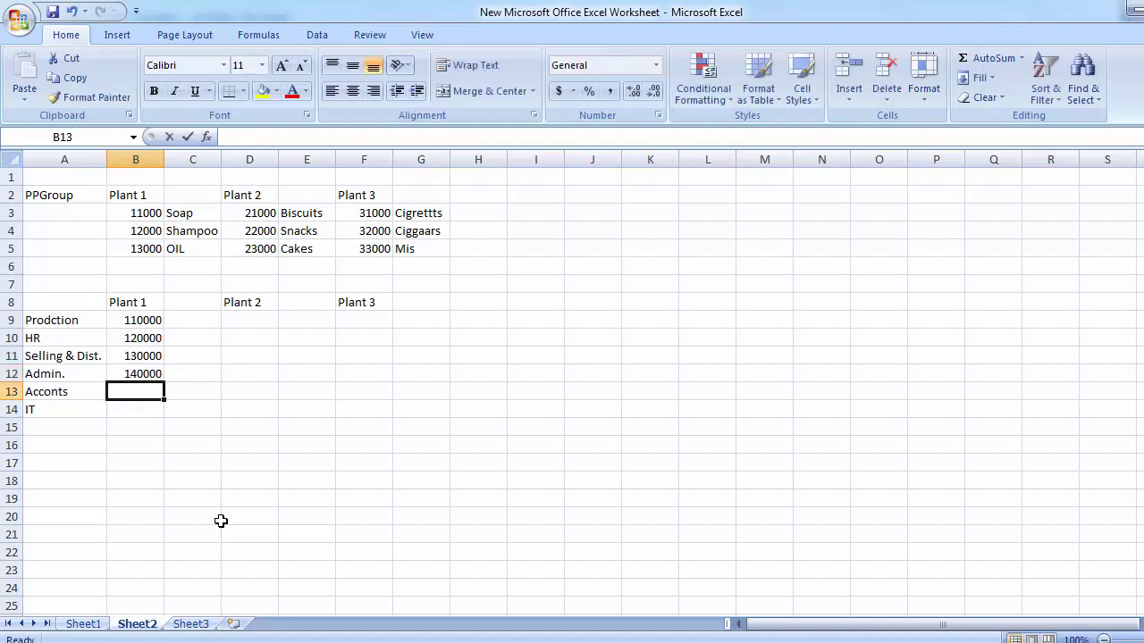
key(BackSpace)
key(BackSpace)
key(BackSpace)
key(BackSpace)
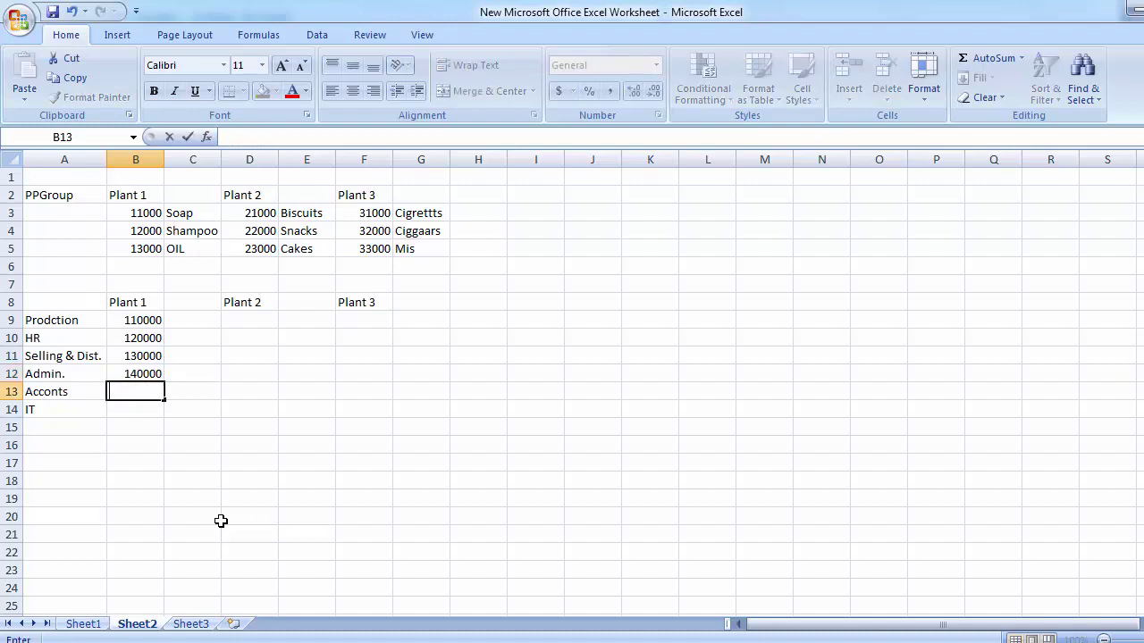
text(150000)
key(Return)
Copy the Prodction cost center 110000 from cell B9
key(Up)
key(Up)
key(Up)
key(Up)
key(Up)
key(Down)
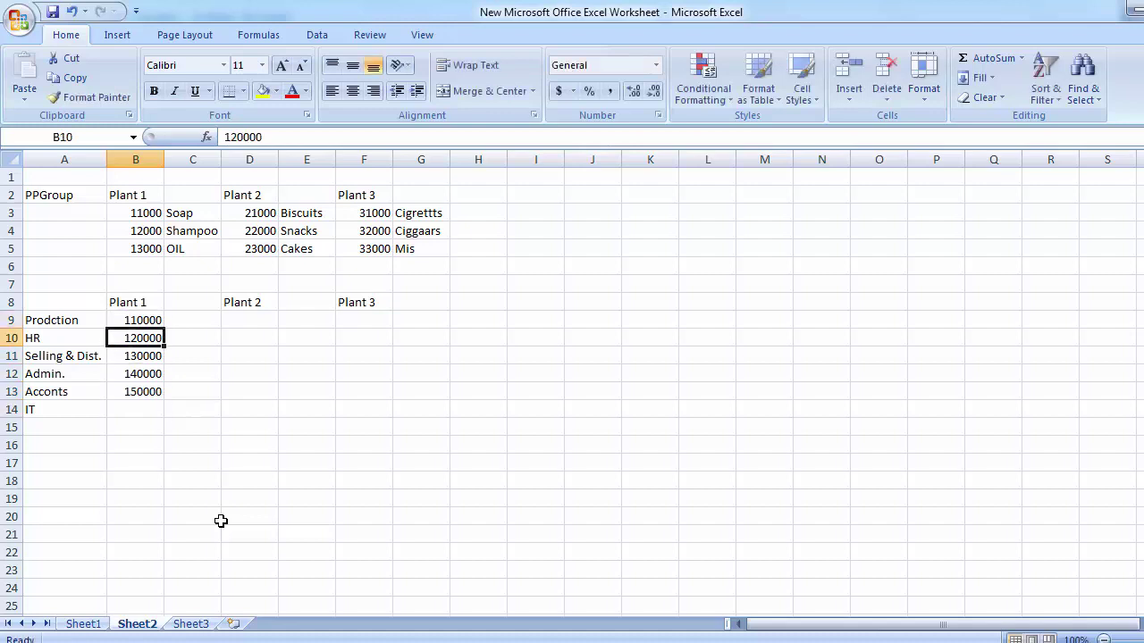
key(Down)
key(Down)
key(Up)
key(Up)
key(Up)
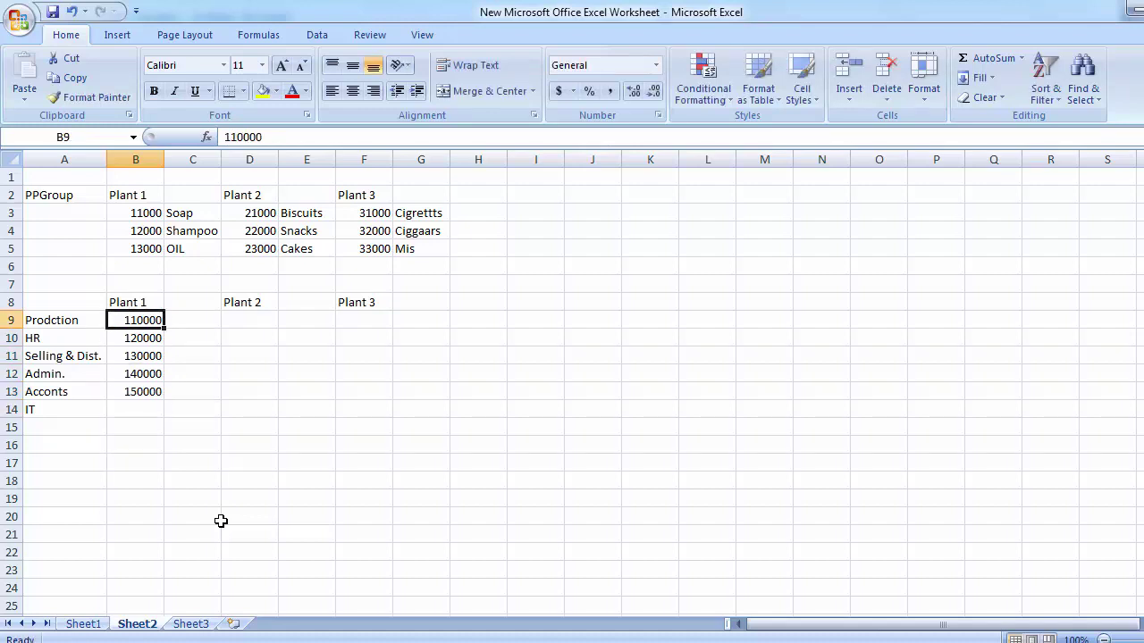
key(ctrl+c)
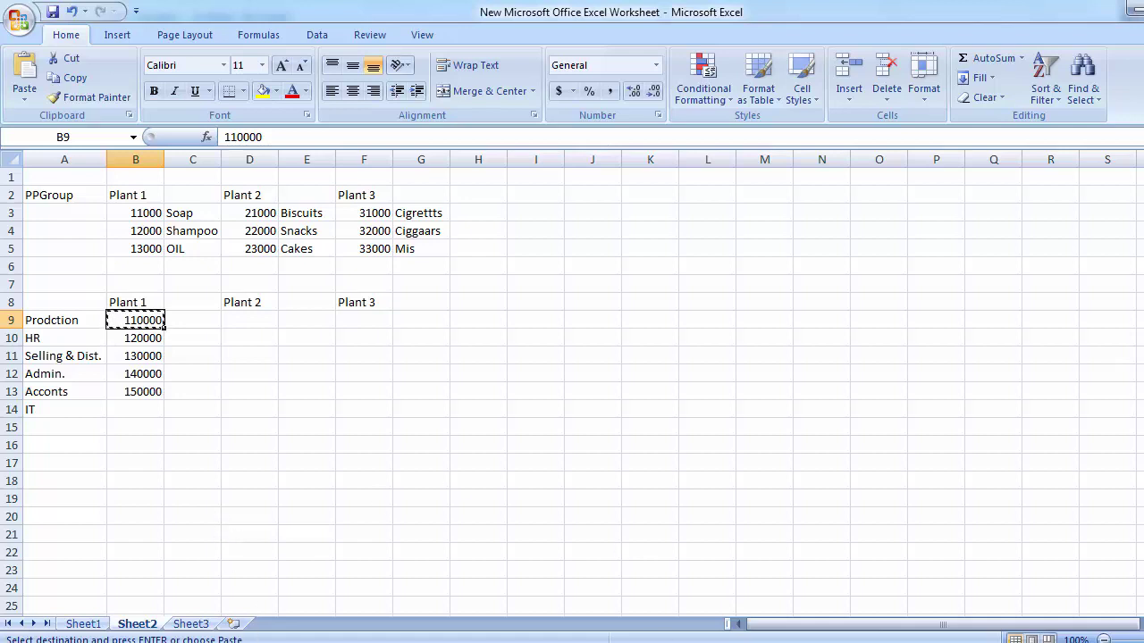
Bring the SAP Create Cost Center screen forward and enter cost center 110000
mouse_move(514, 640)
click(507, 584)
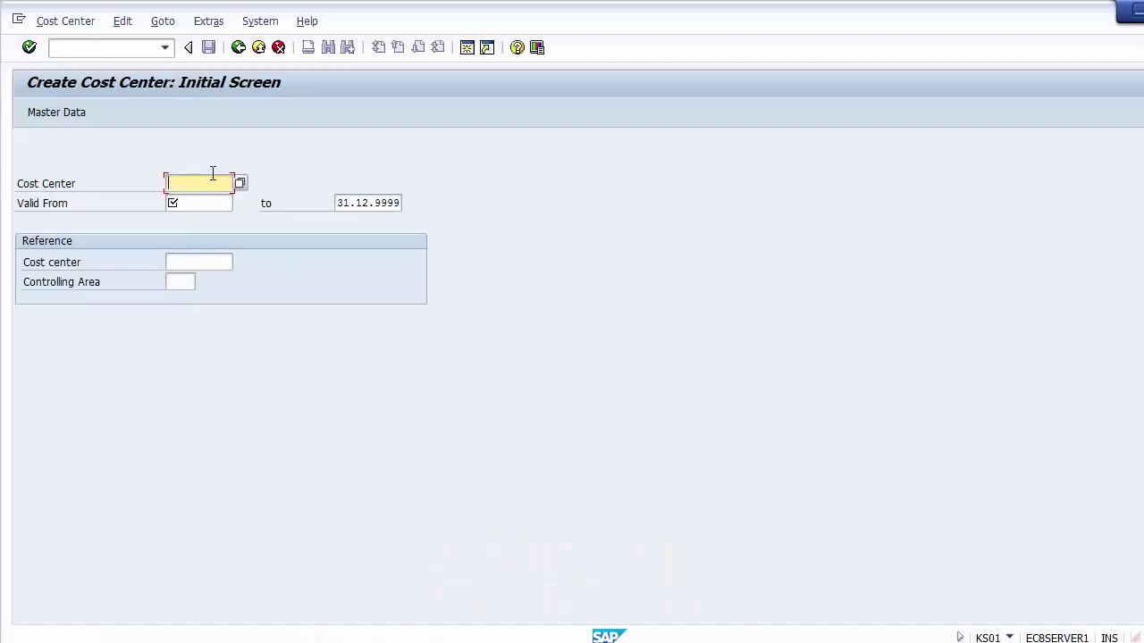
text(110000)
click(200, 203)
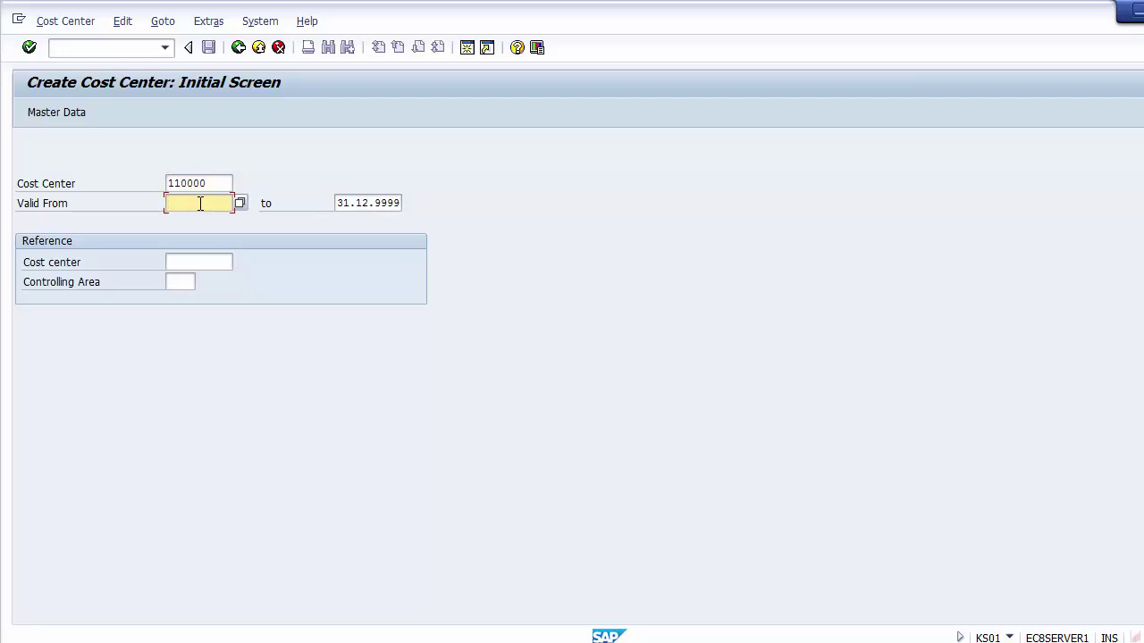
click(219, 184)
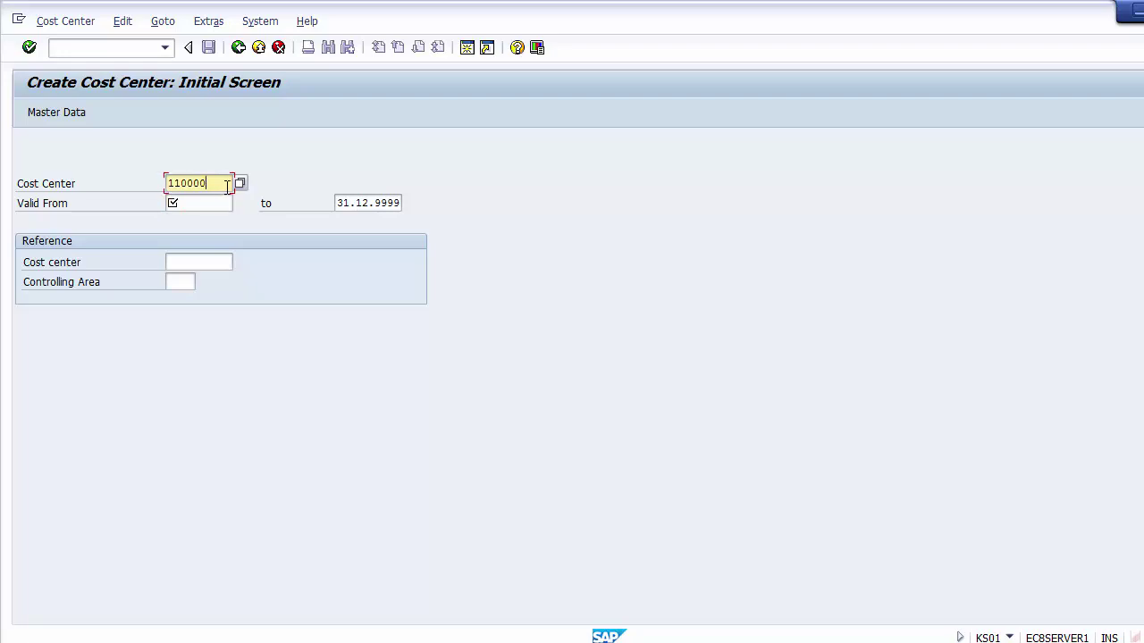
drag(226, 185, 164, 185)
click(187, 203)
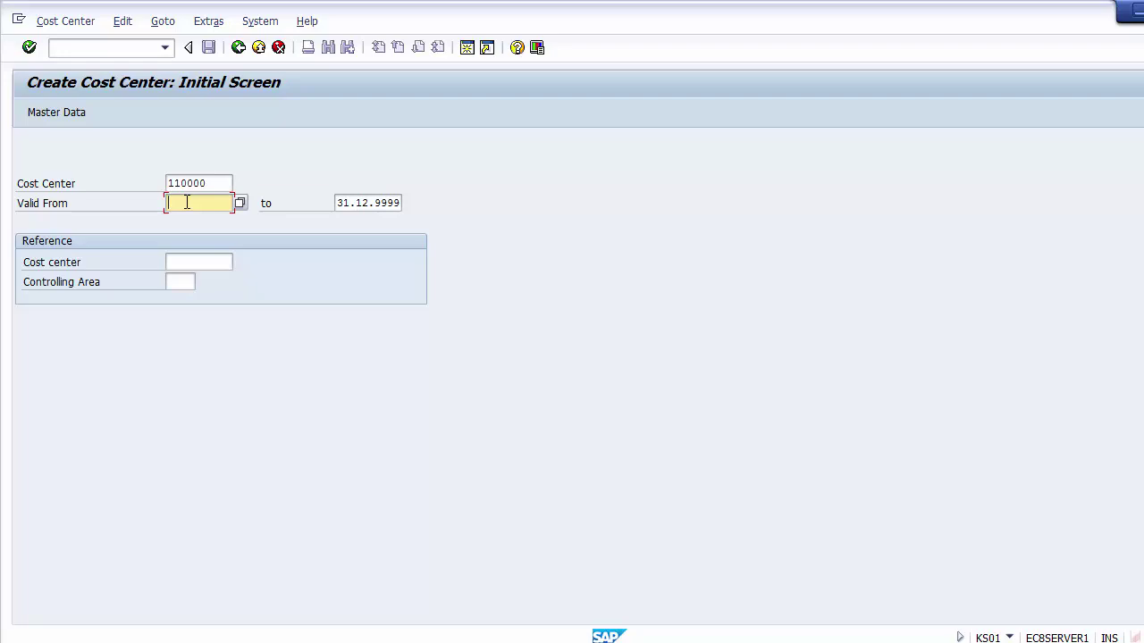
Enter 01.04.2014 as the valid-from date and change the end date's year to 2014
text(01.04.2014)
click(380, 202)
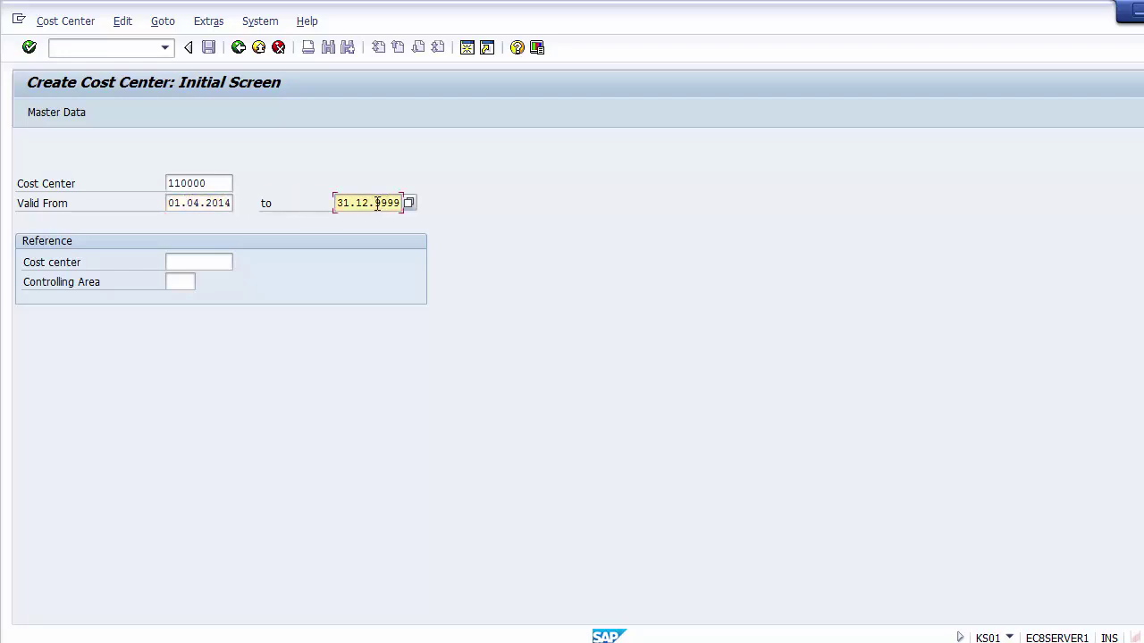
mouse_move(377, 203)
mouse_down()
mouse_move(408, 203)
mouse_move(376, 202)
mouse_up()
key(Delete)
key(Delete)
key(Delete)
key(Delete)
text(2014)
Correct the valid-to date to 31.12.9999 and continue to the Basic Screen
drag(222, 184, 119, 184)
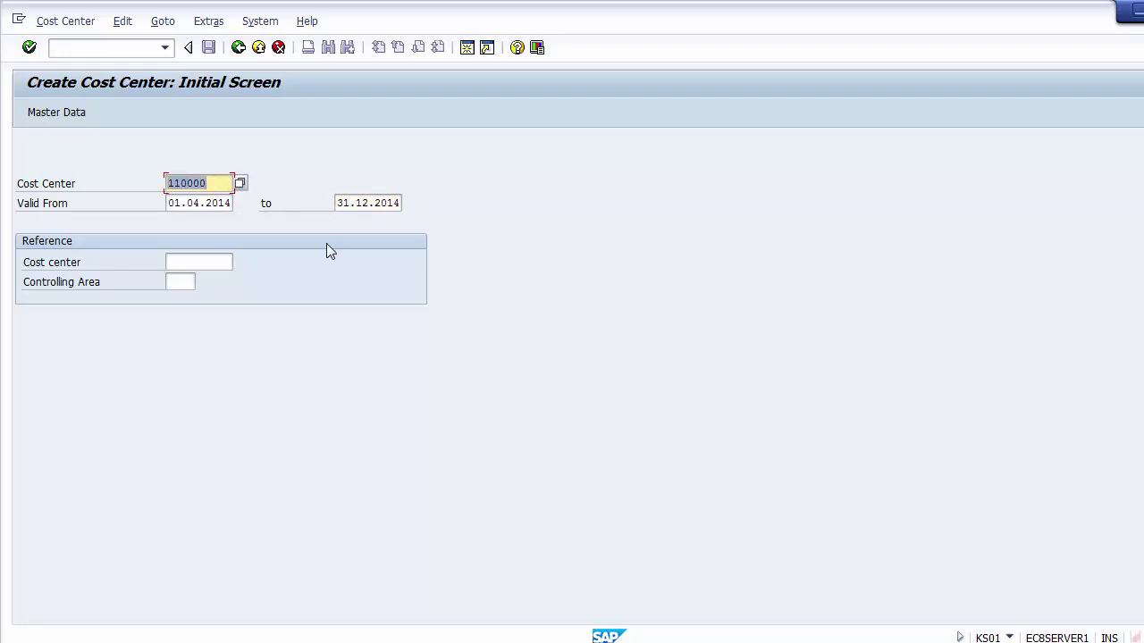
drag(342, 204, 414, 198)
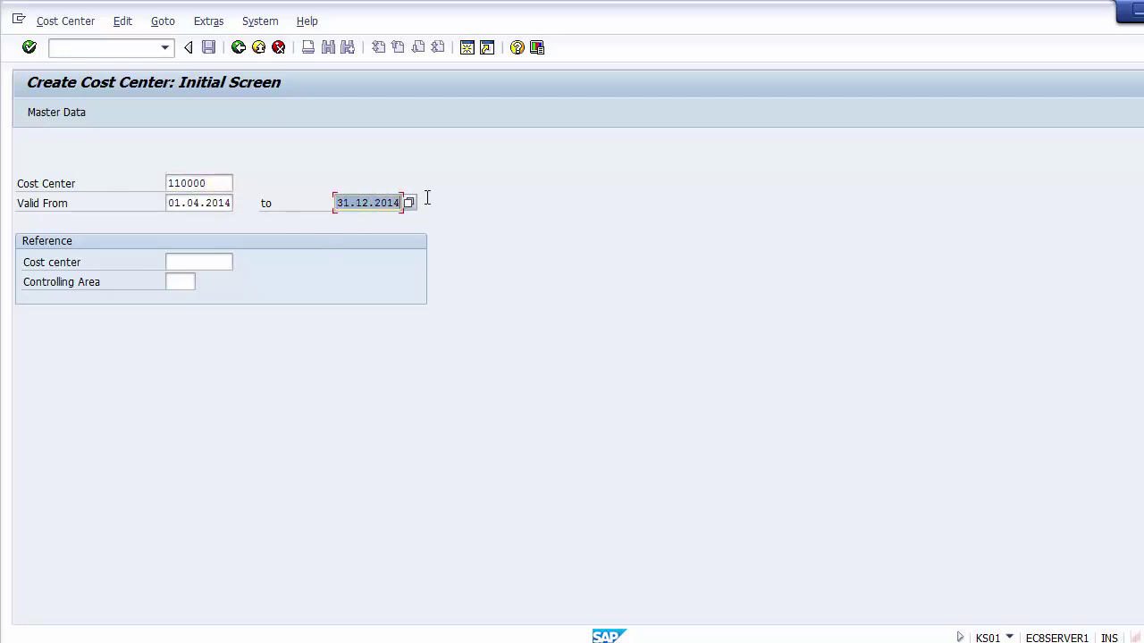
click(397, 203)
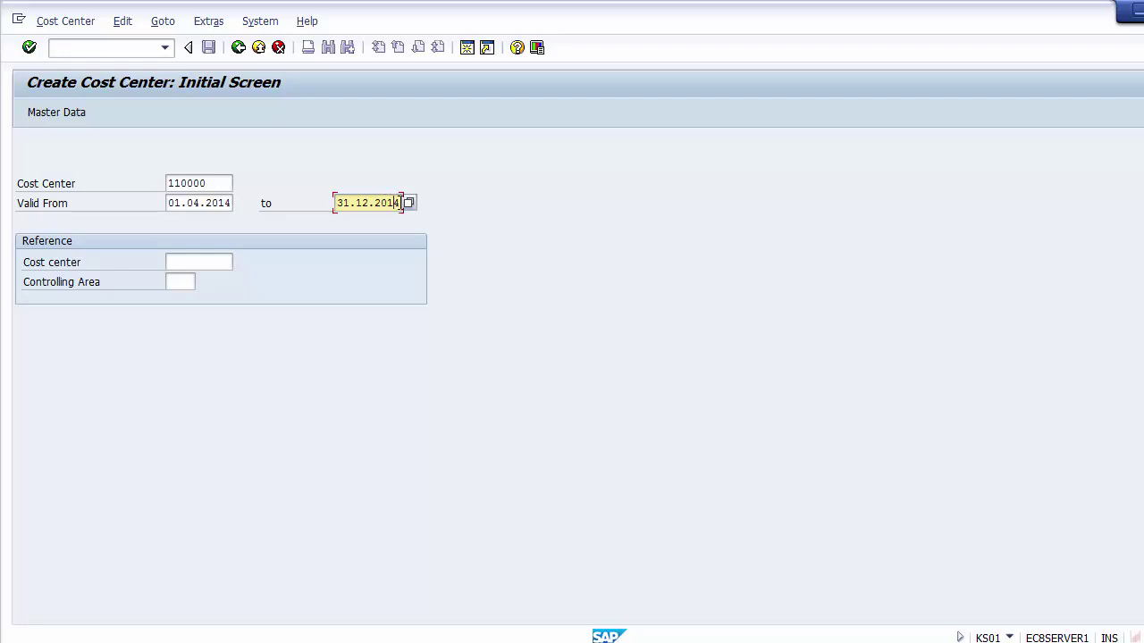
key(BackSpace)
text(8)
key(BackSpace)
key(BackSpace)
key(BackSpace)
key(BackSpace)
text(9999)
click(211, 183)
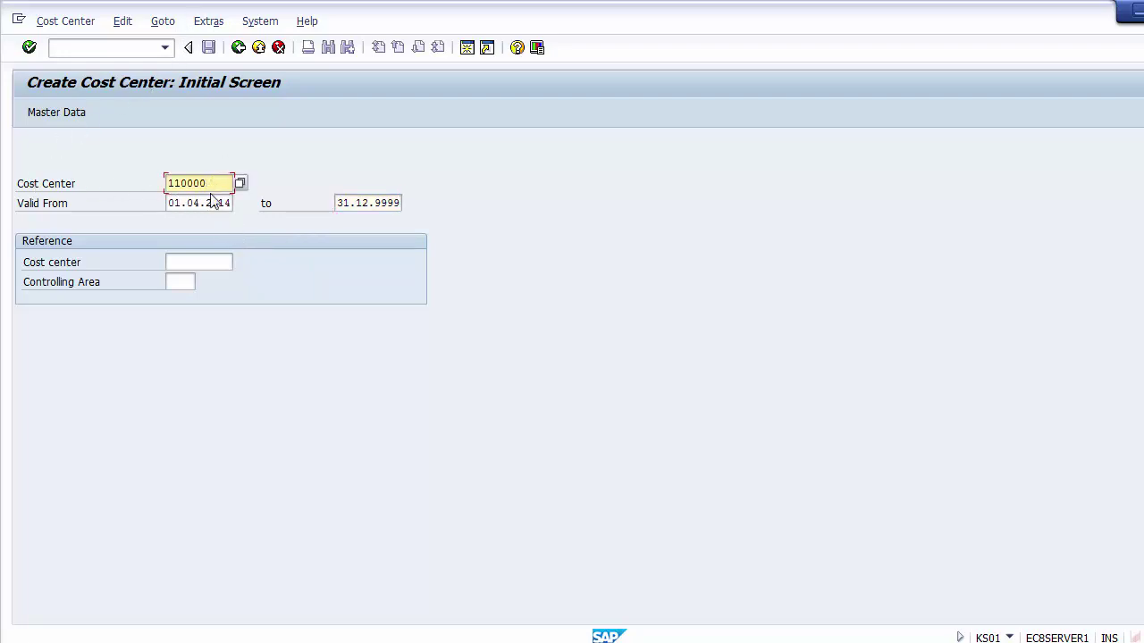
click(213, 201)
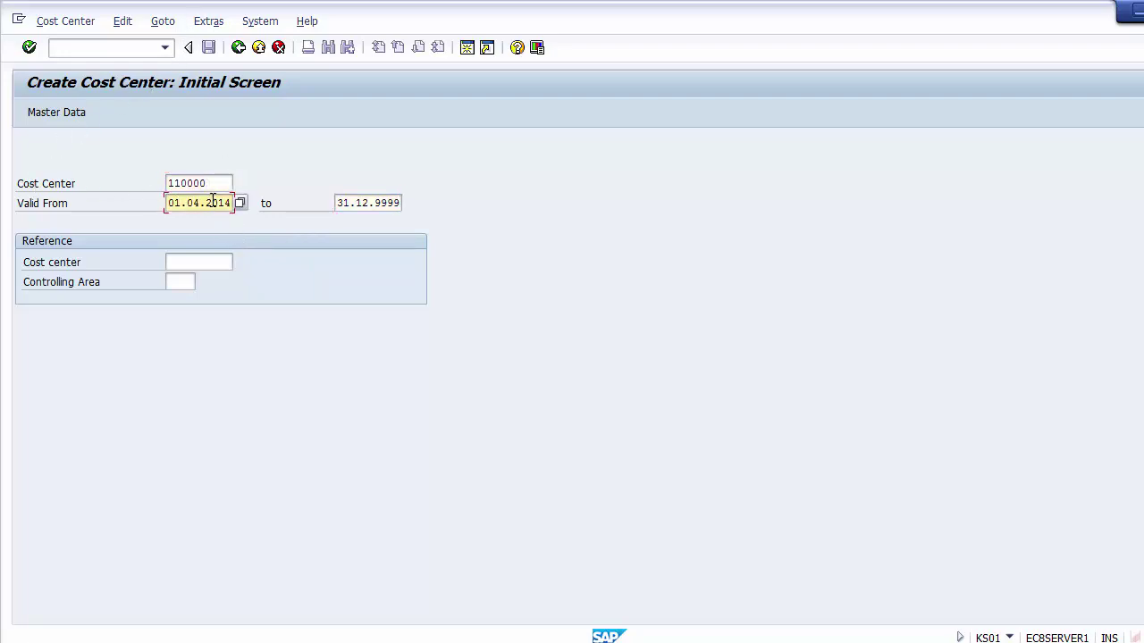
key(Return)
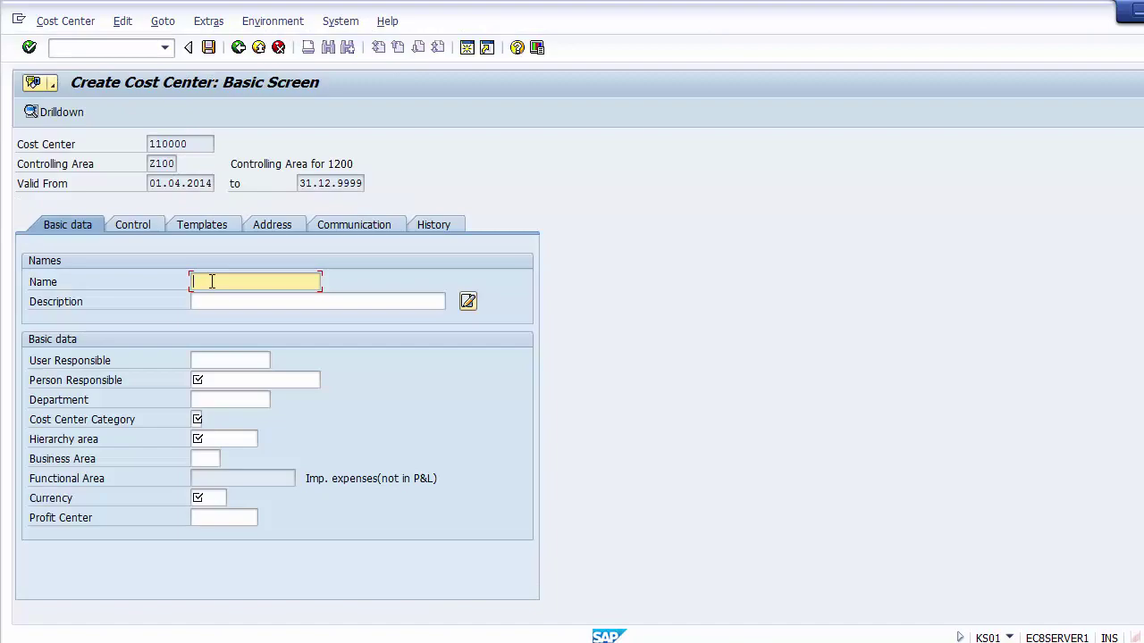
Copy 'Prodction' from Excel cell A9 and paste it as the cost center's name and description
key(alt+Tab)
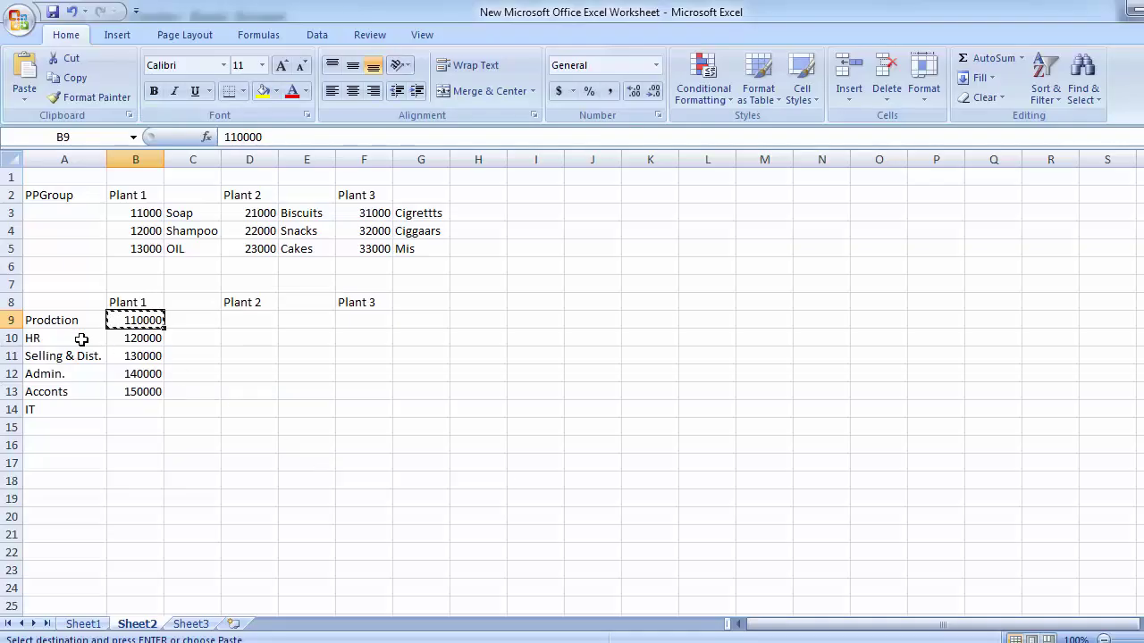
click(57, 321)
key(ctrl+c)
key(alt+Tab)
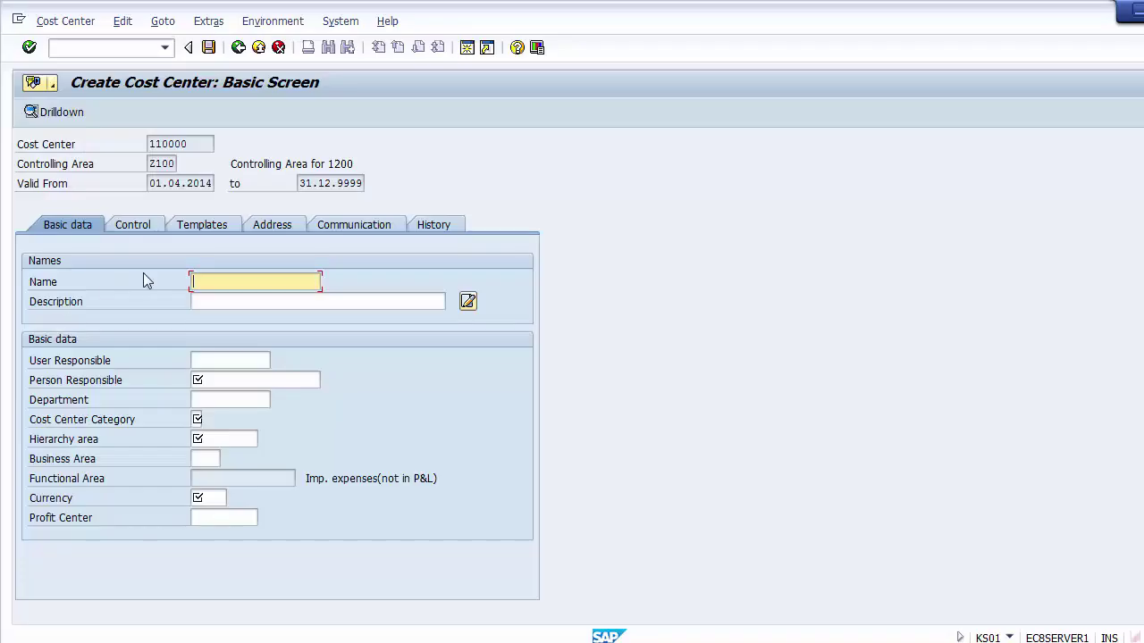
key(ctrl+v)
key(Tab)
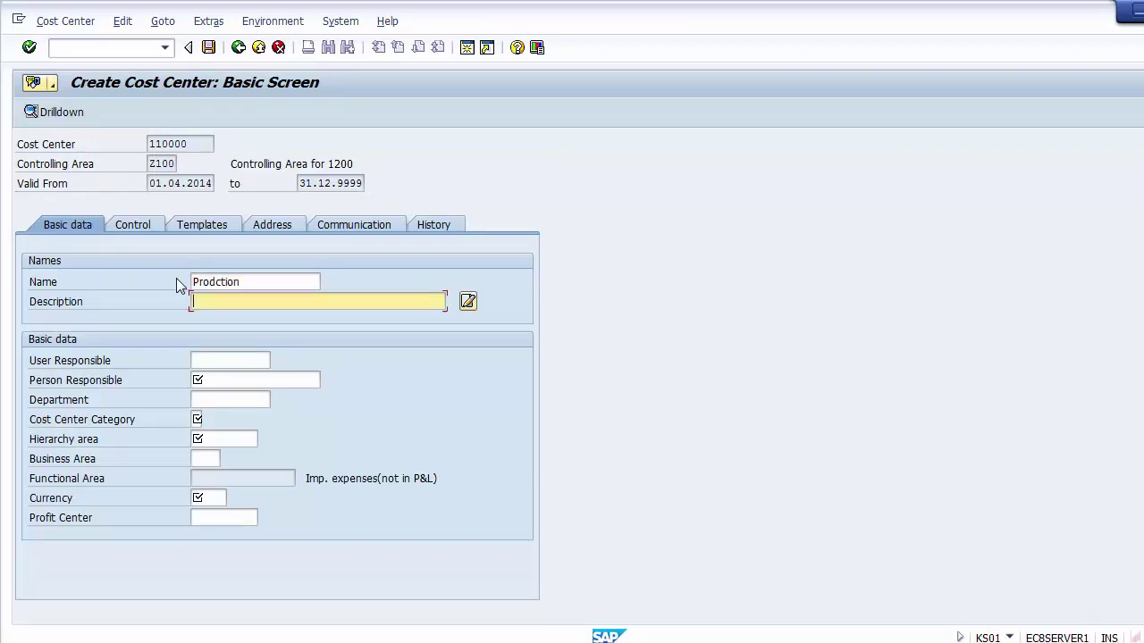
key(ctrl+v)
Enter the person responsible and paste 'Prodction' as the department
key(Tab)
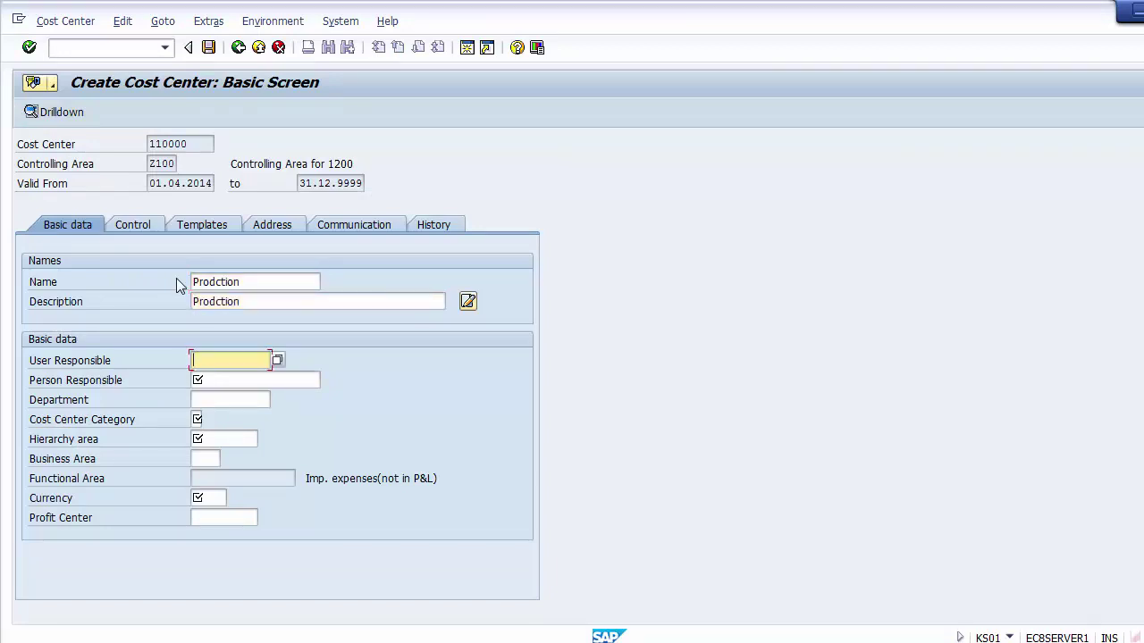
key(Tab)
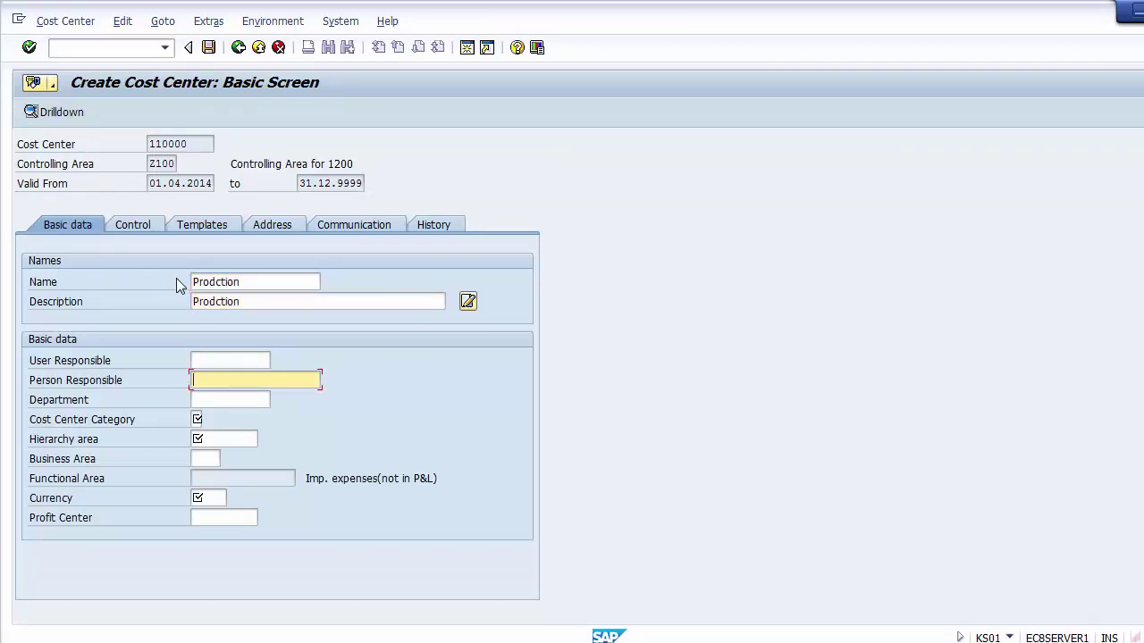
text(JOE)
key(Tab)
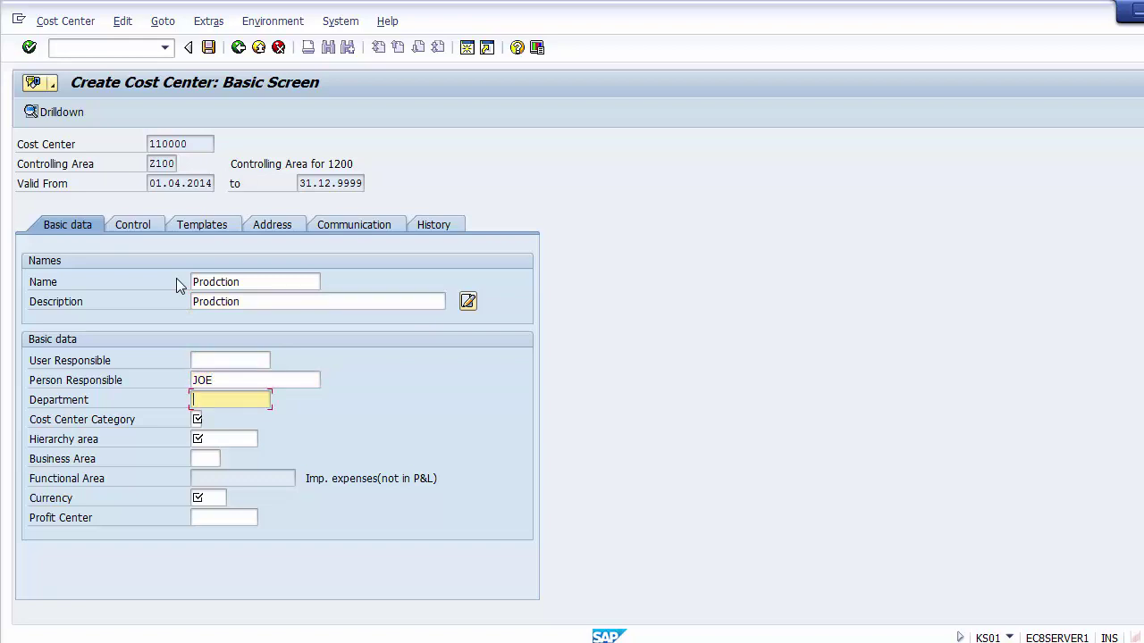
key(ctrl+v)
key(Tab)
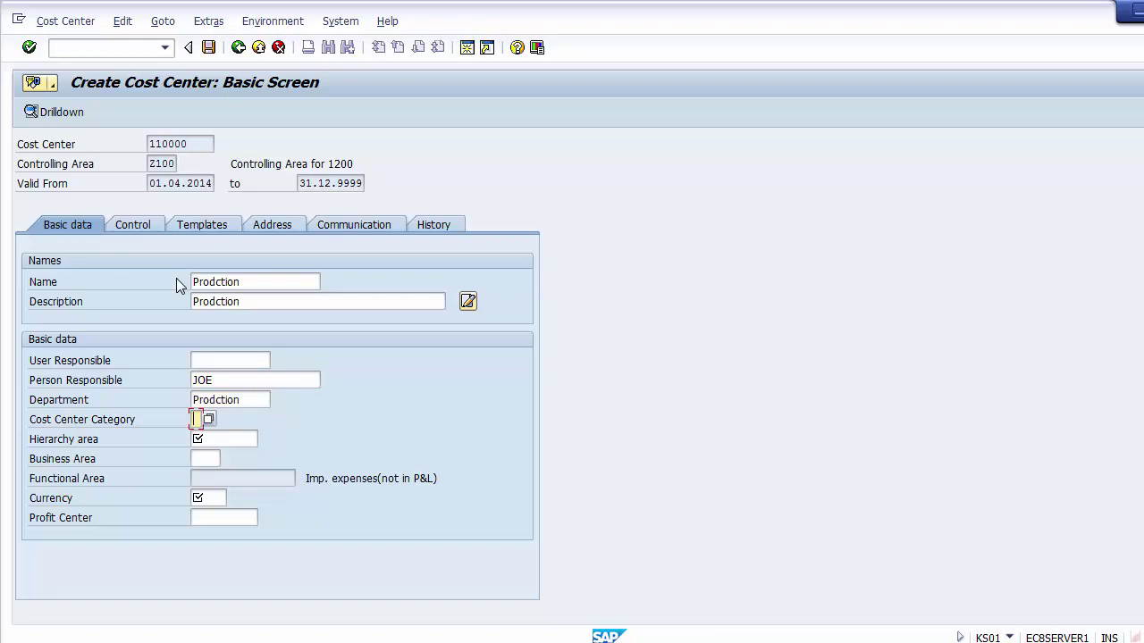
click(208, 419)
Choose cost center category 1 Production from the category value list
click(198, 419)
click(208, 420)
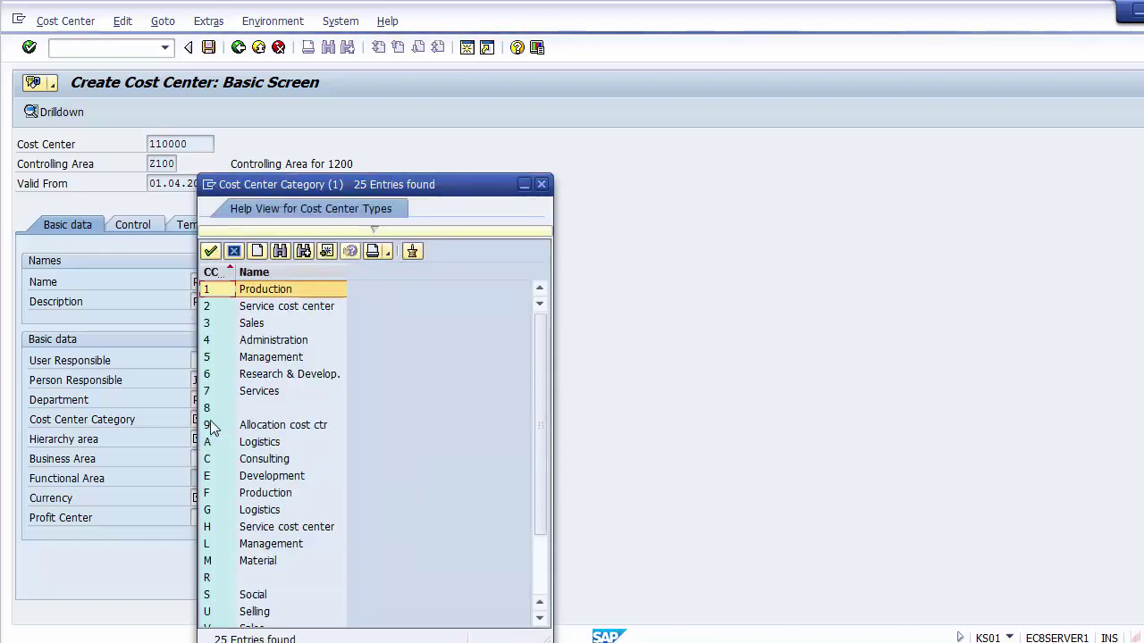
key(Down)
key(Down)
key(Down)
key(Down)
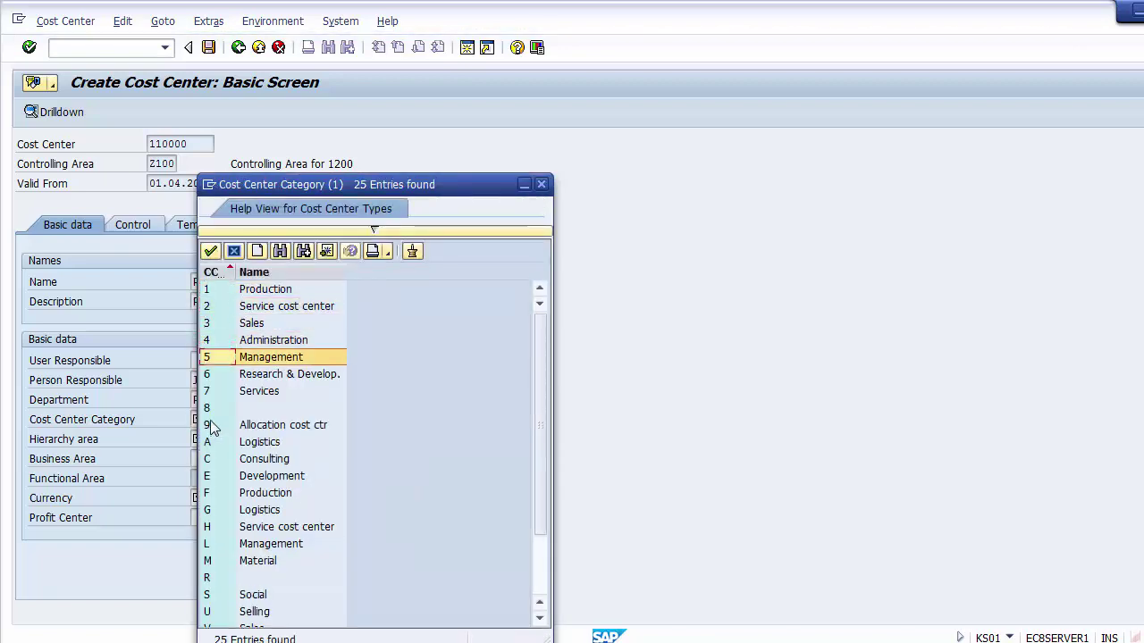
key(Down)
key(Up)
key(Page_Up)
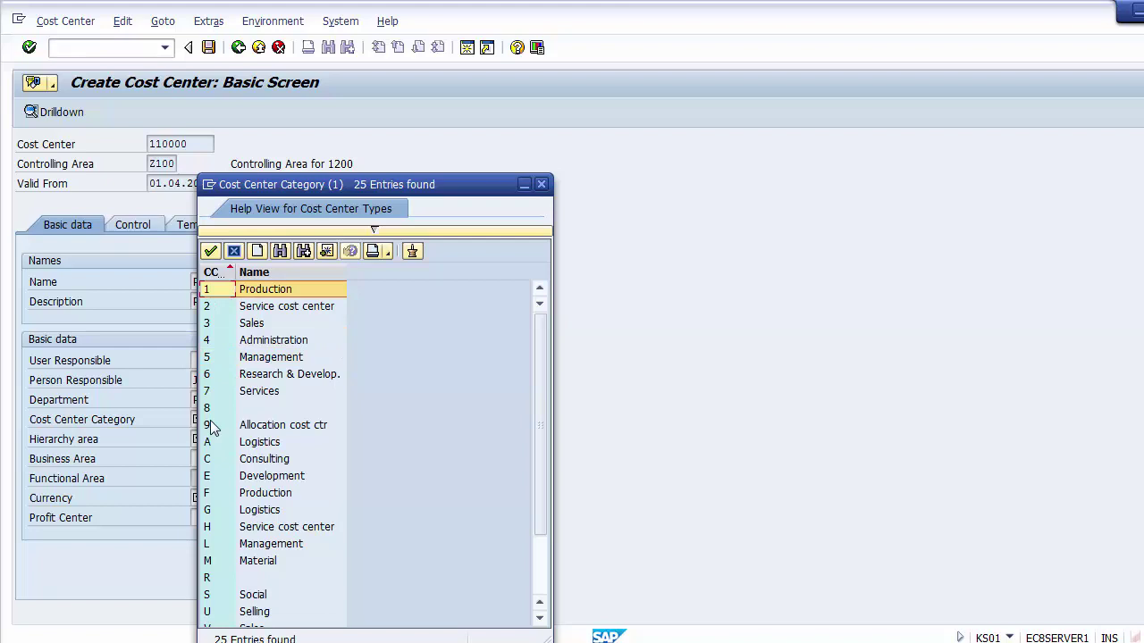
double_click(223, 294)
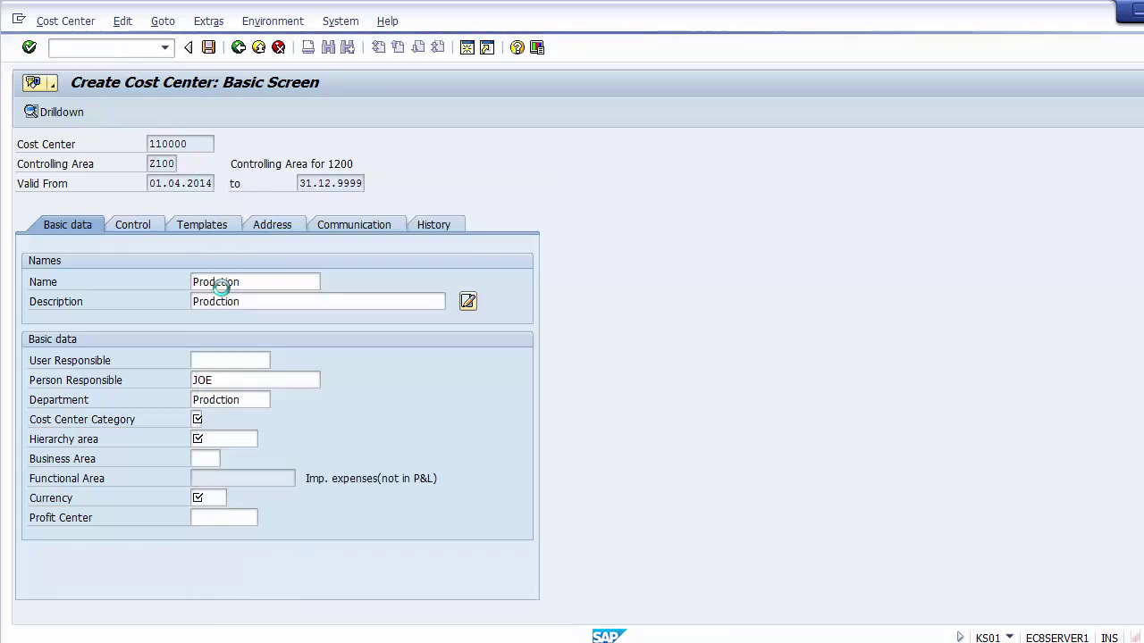
click(223, 435)
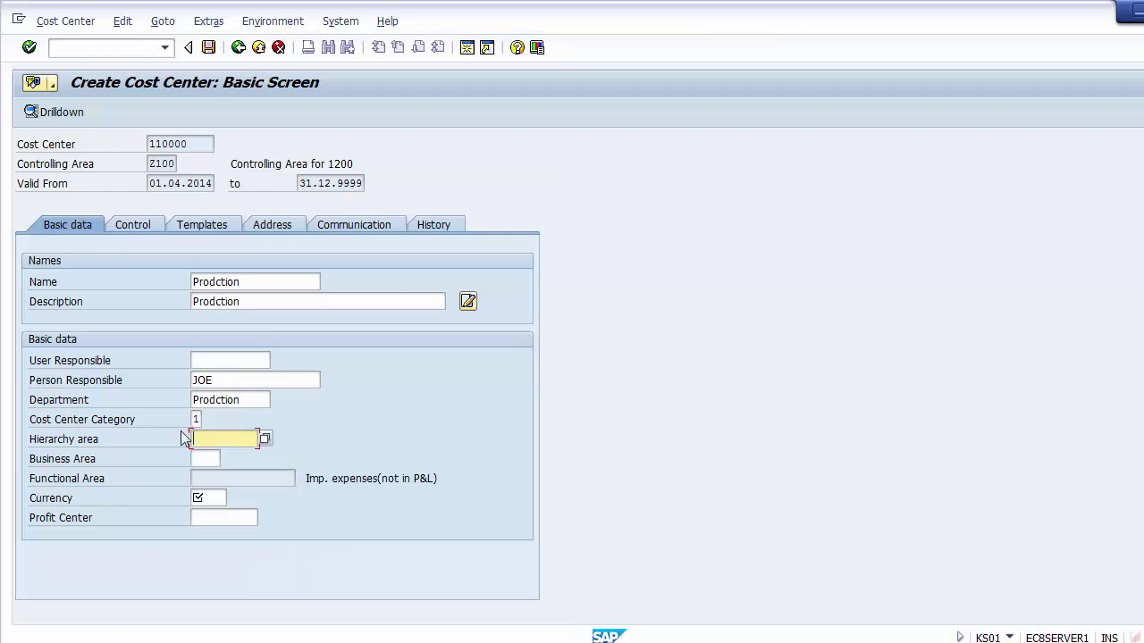
Fill hierarchy area A1000 via F4 and pick business area 1210 Product 1
click(220, 441)
key(F4)
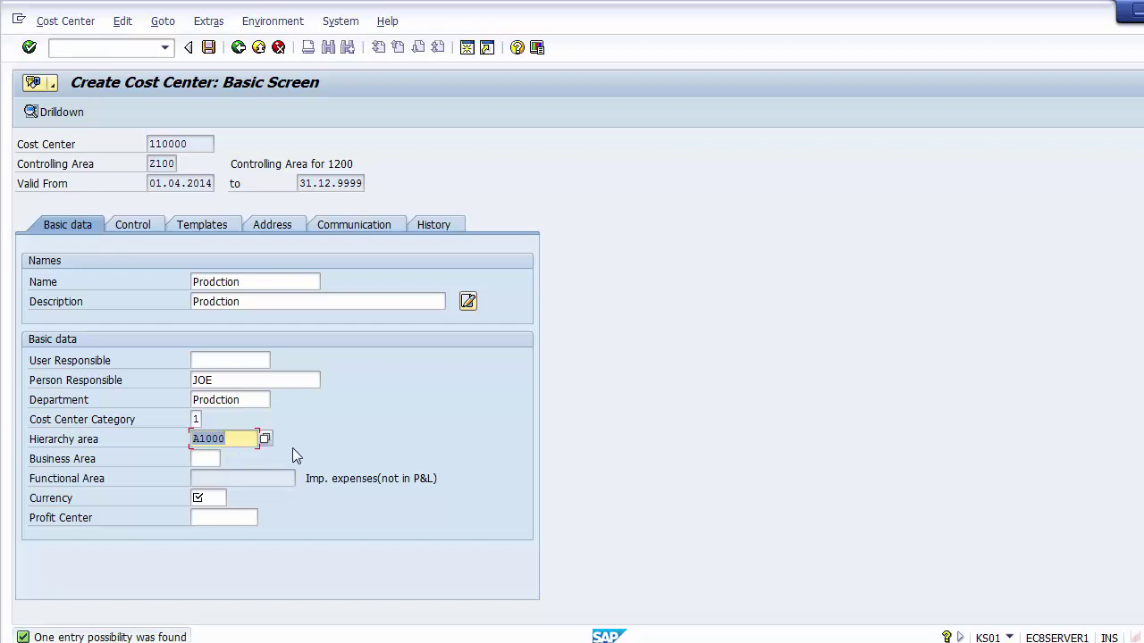
click(210, 459)
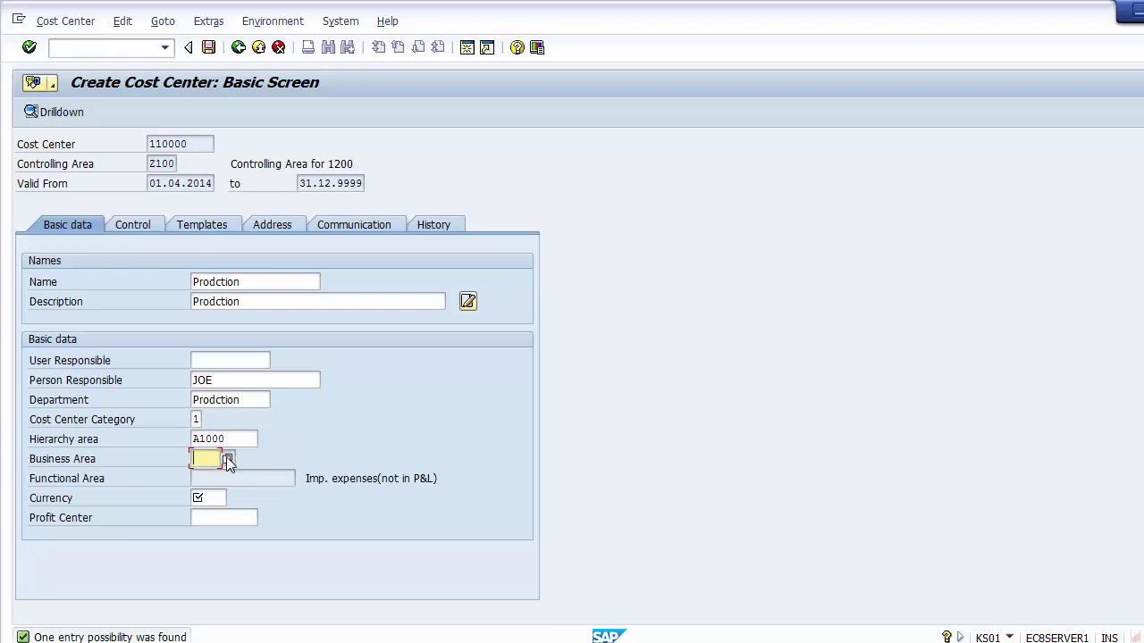
click(226, 460)
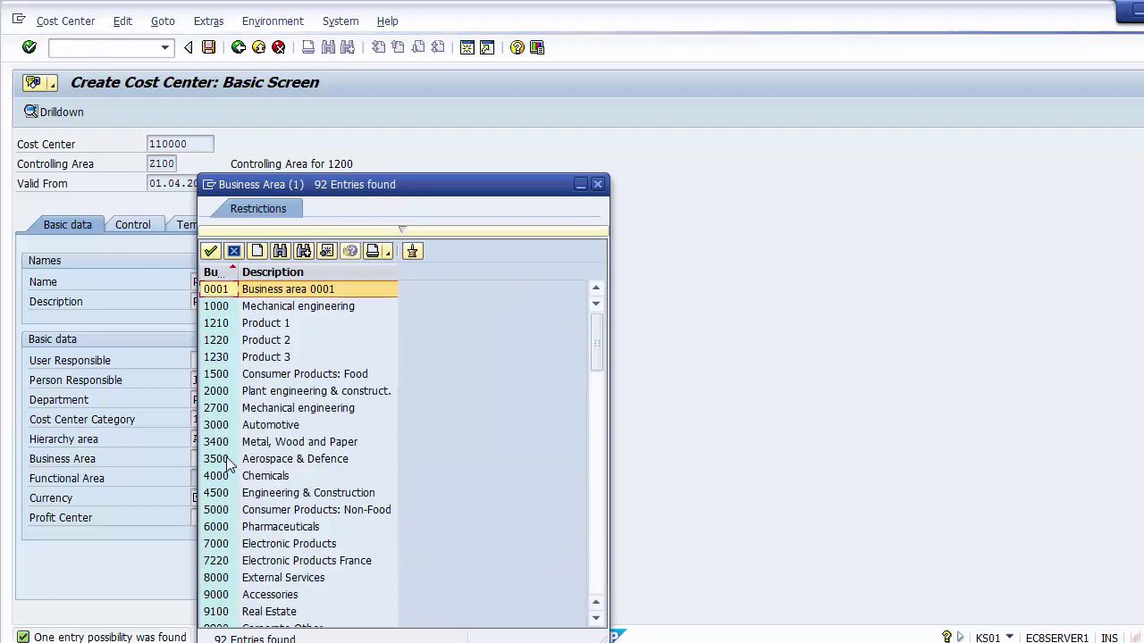
key(Down)
key(Down)
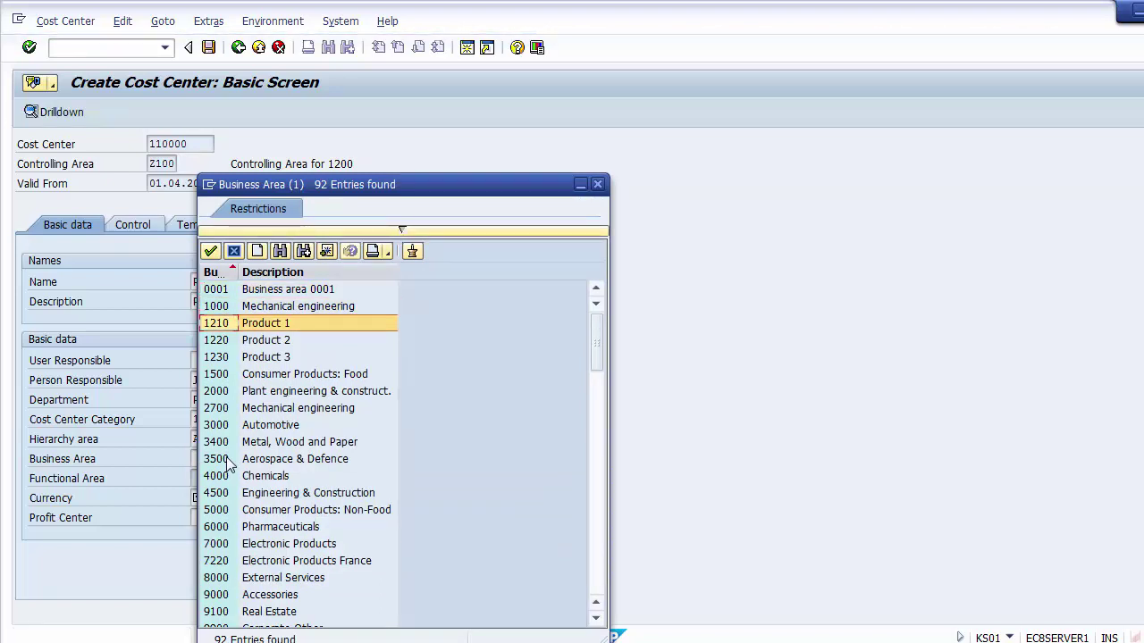
key(Return)
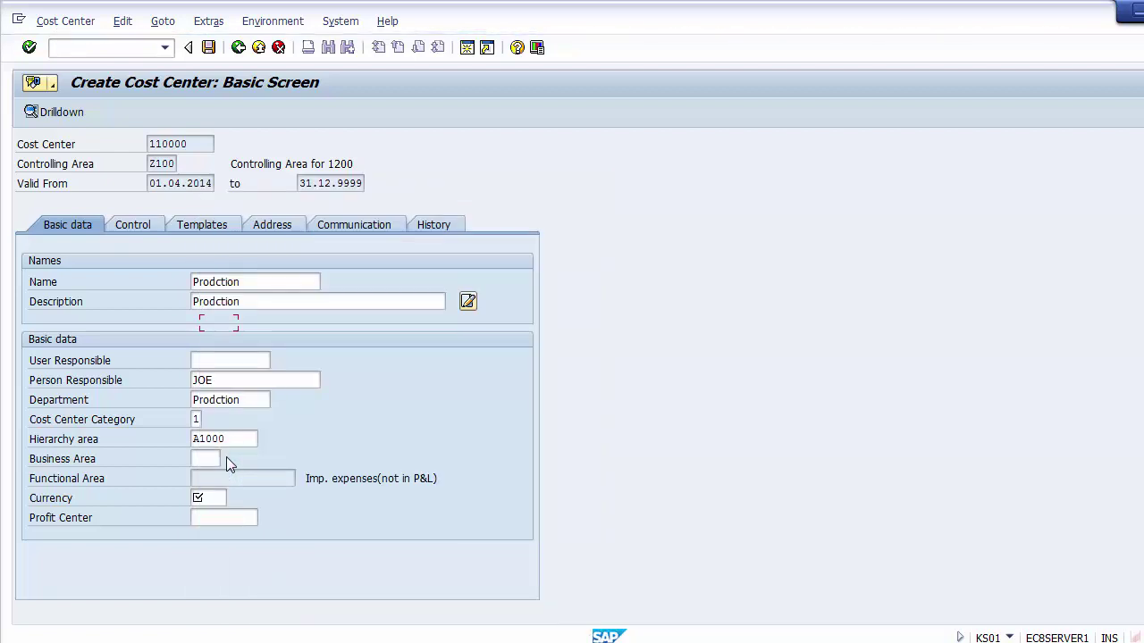
Enter currency USD and bring up the Profit Center search for controlling area Z100
click(208, 495)
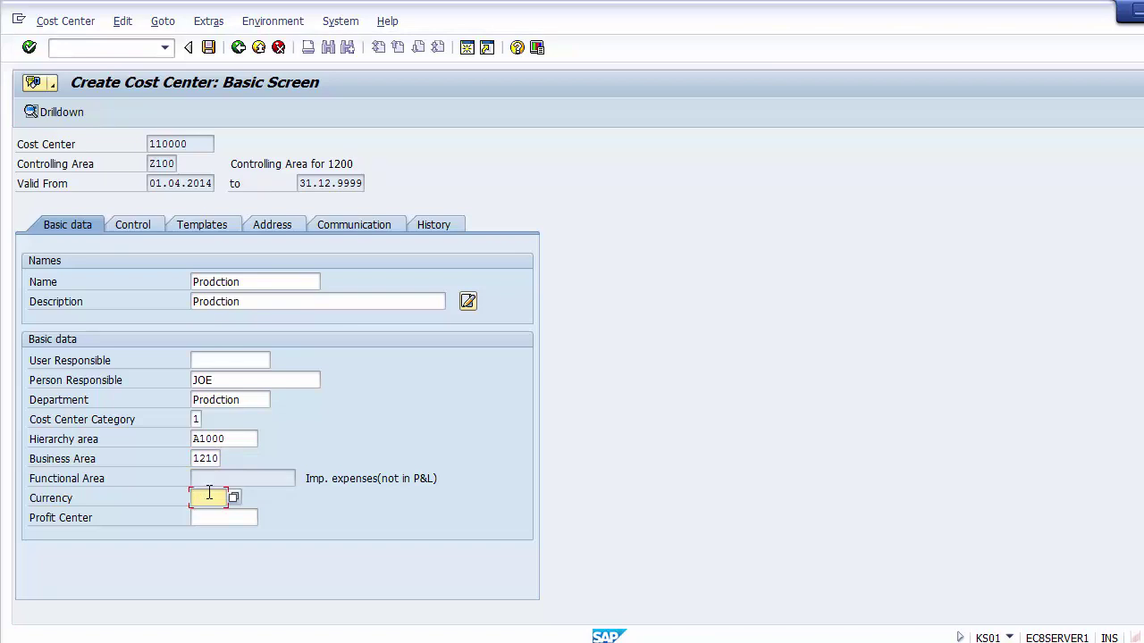
text(USD)
key(Tab)
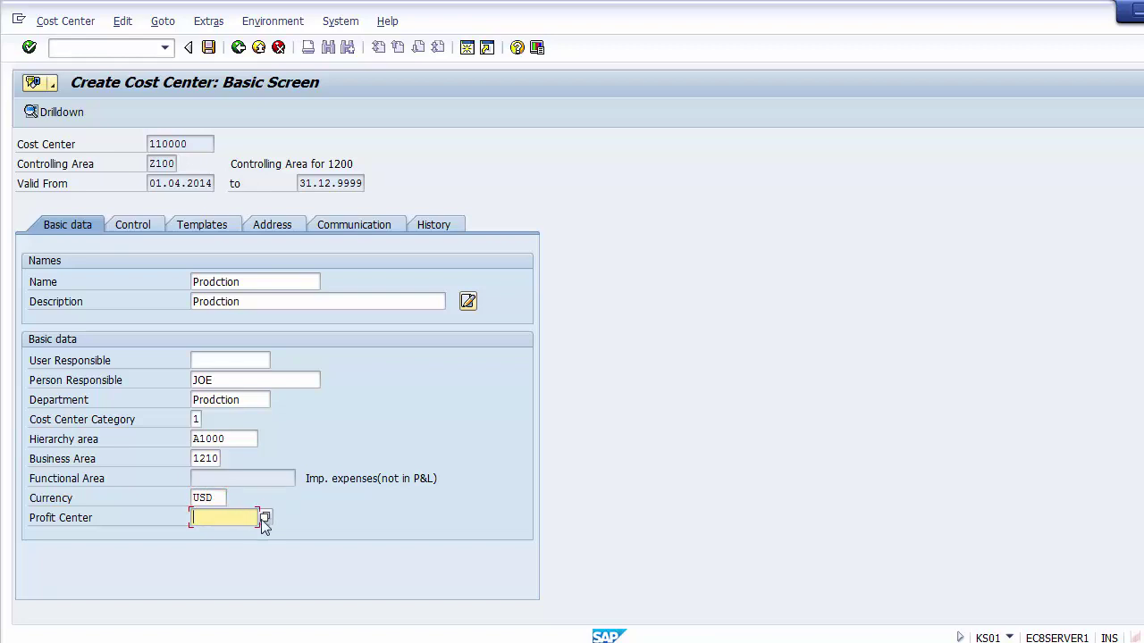
click(265, 520)
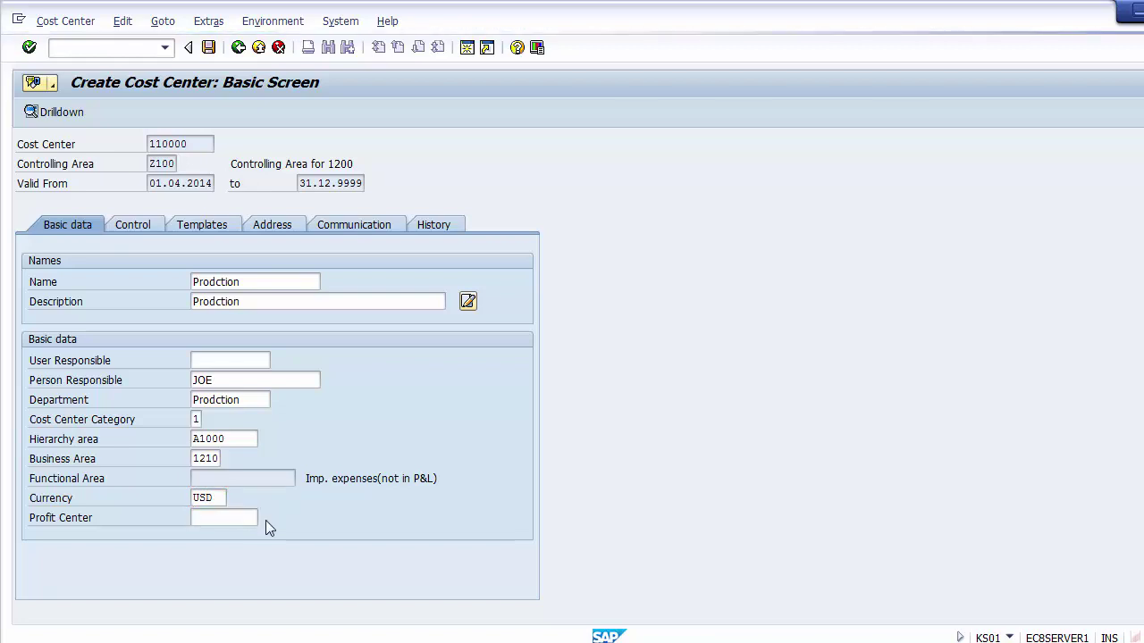
click(350, 400)
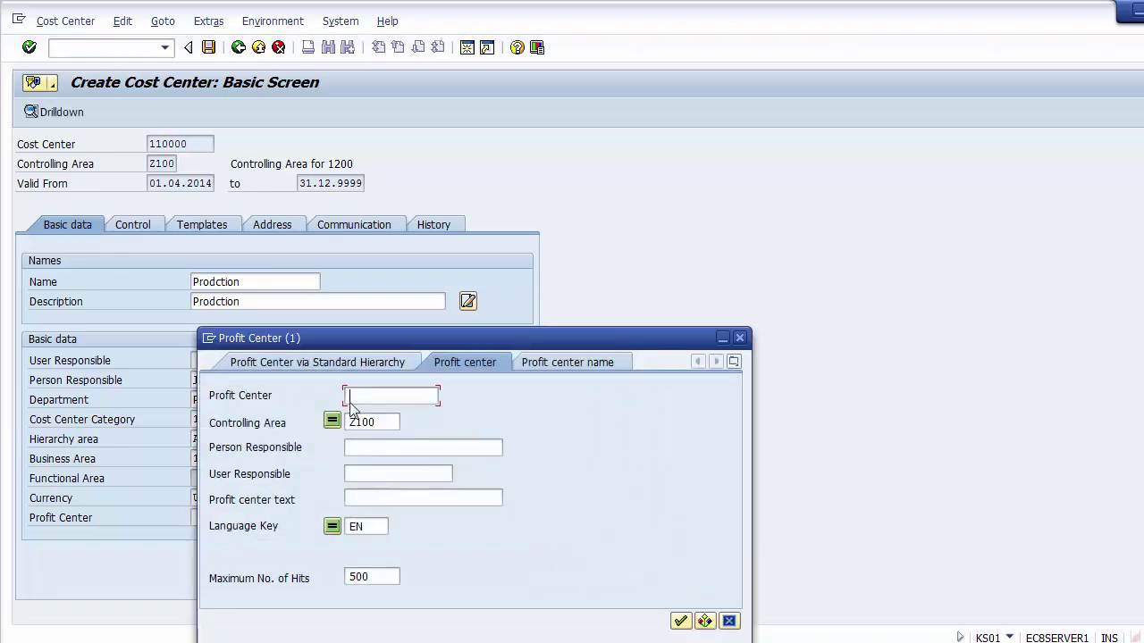
Search all profit centers and assign profit center 11000 SOAPS to cost center 110000
click(681, 622)
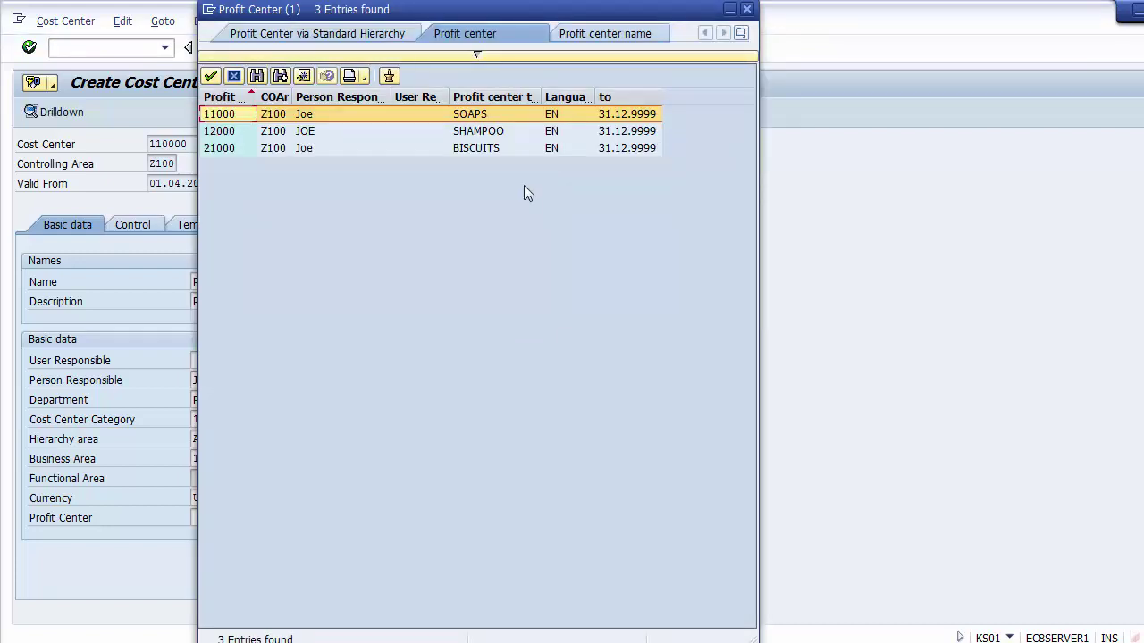
click(216, 116)
double_click(224, 118)
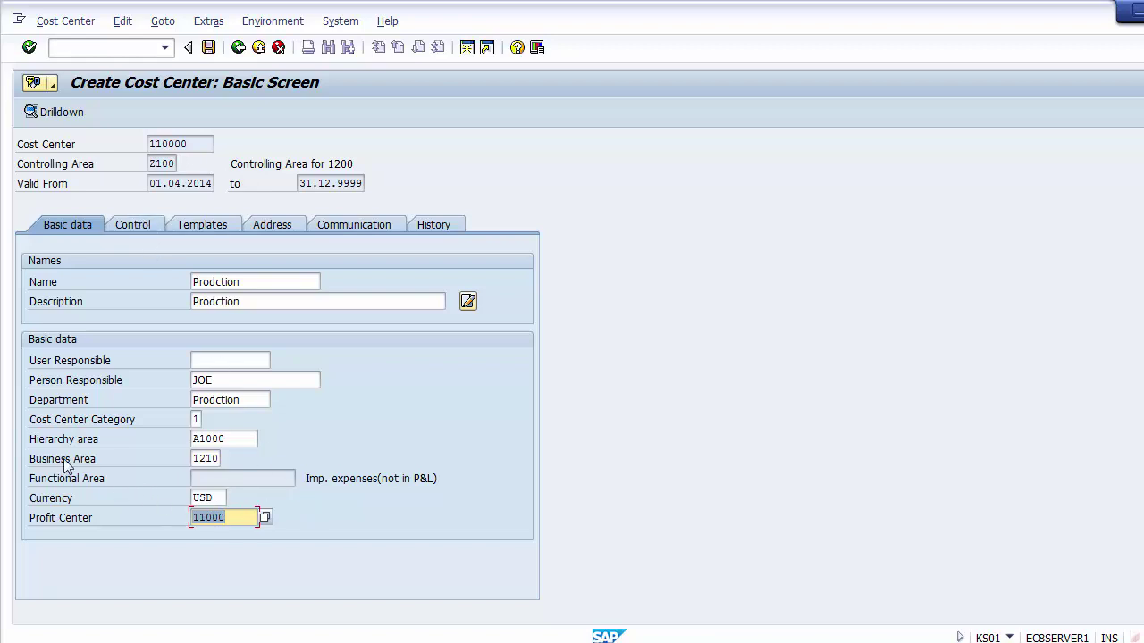
Recheck the profit center and hierarchy area entries, then view the Control indicators
click(233, 517)
click(254, 440)
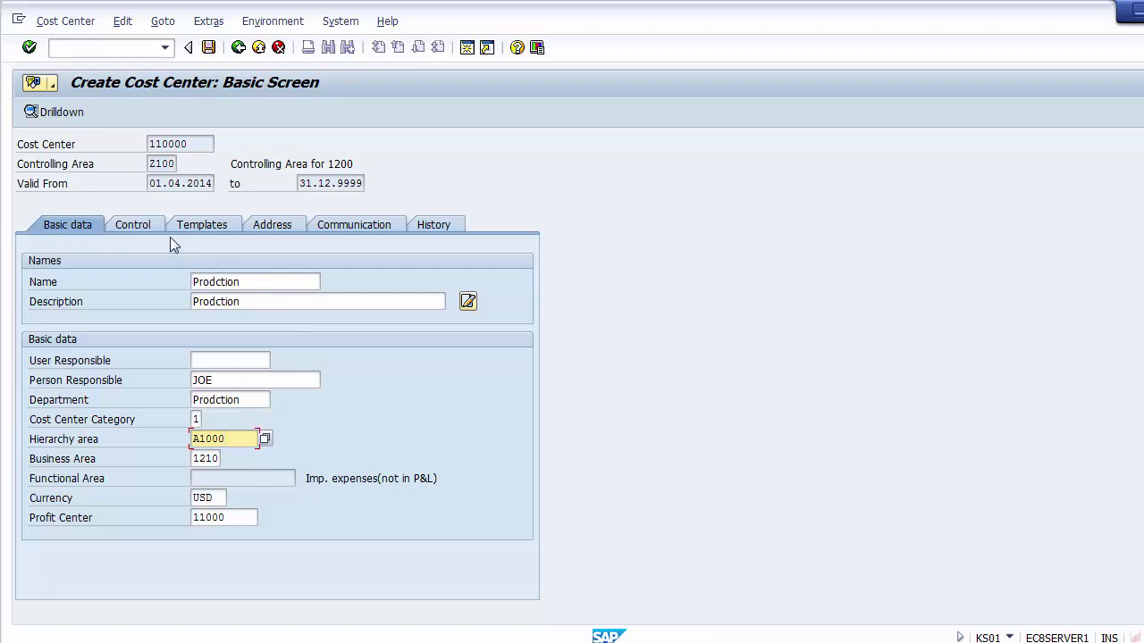
click(132, 226)
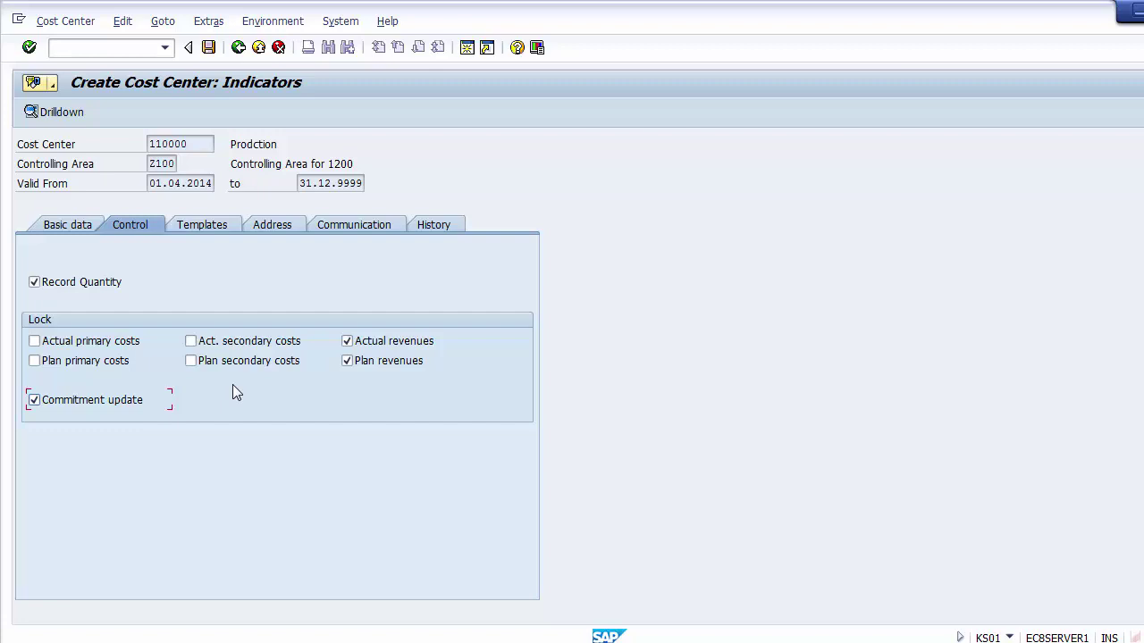
Review the Address, Templates and Communication details, including the Telephone 1, Telephone 2 and Telebox fields
click(273, 228)
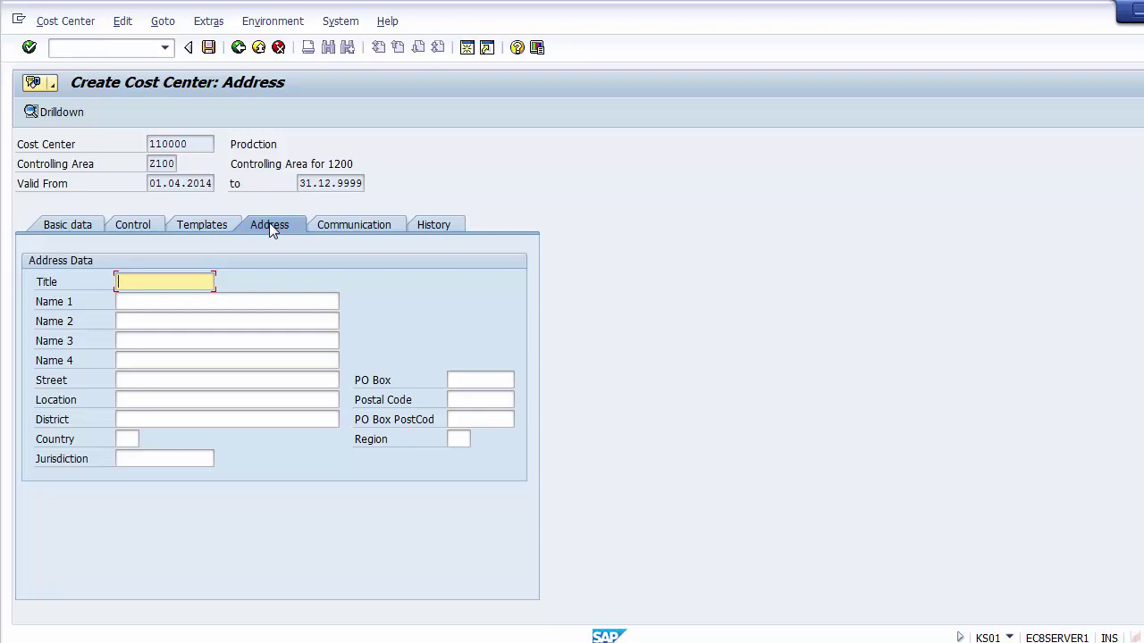
click(213, 226)
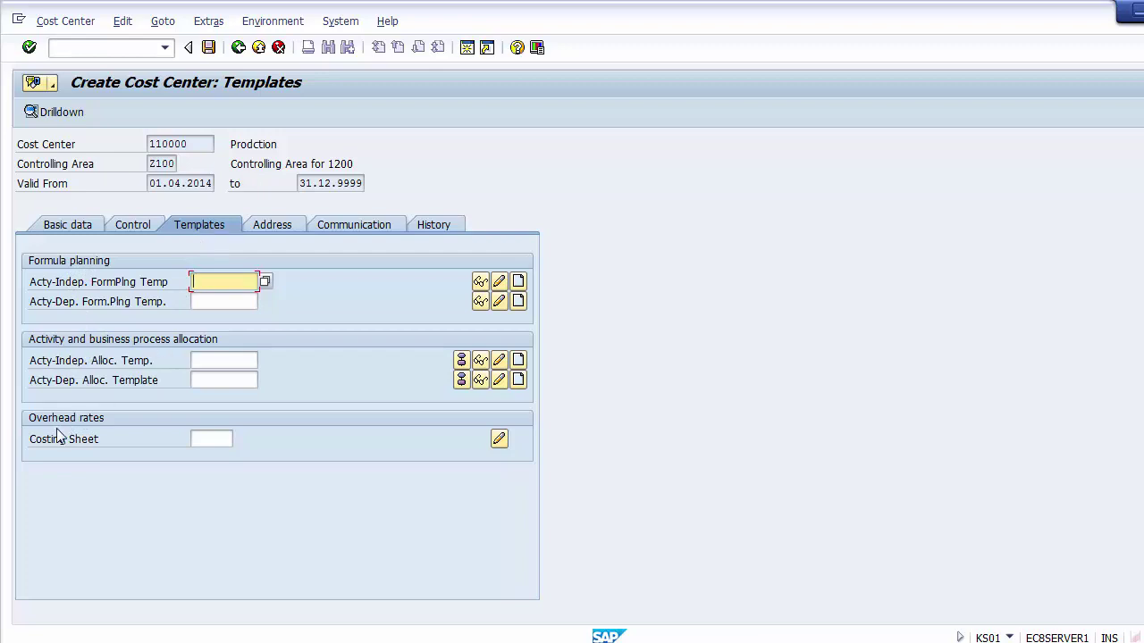
click(342, 310)
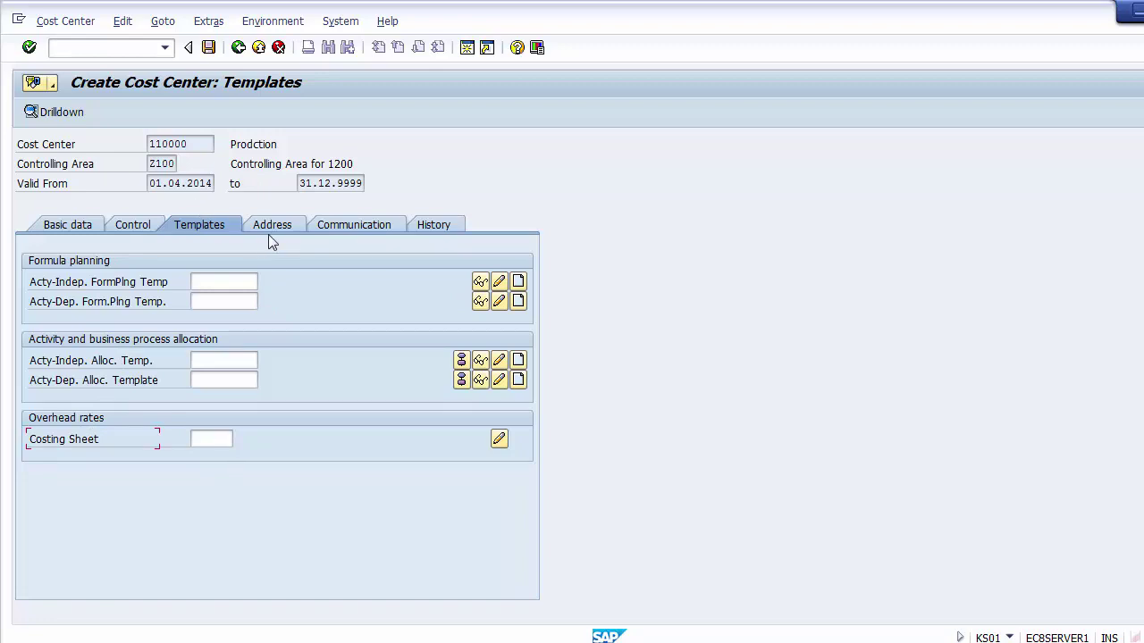
click(355, 226)
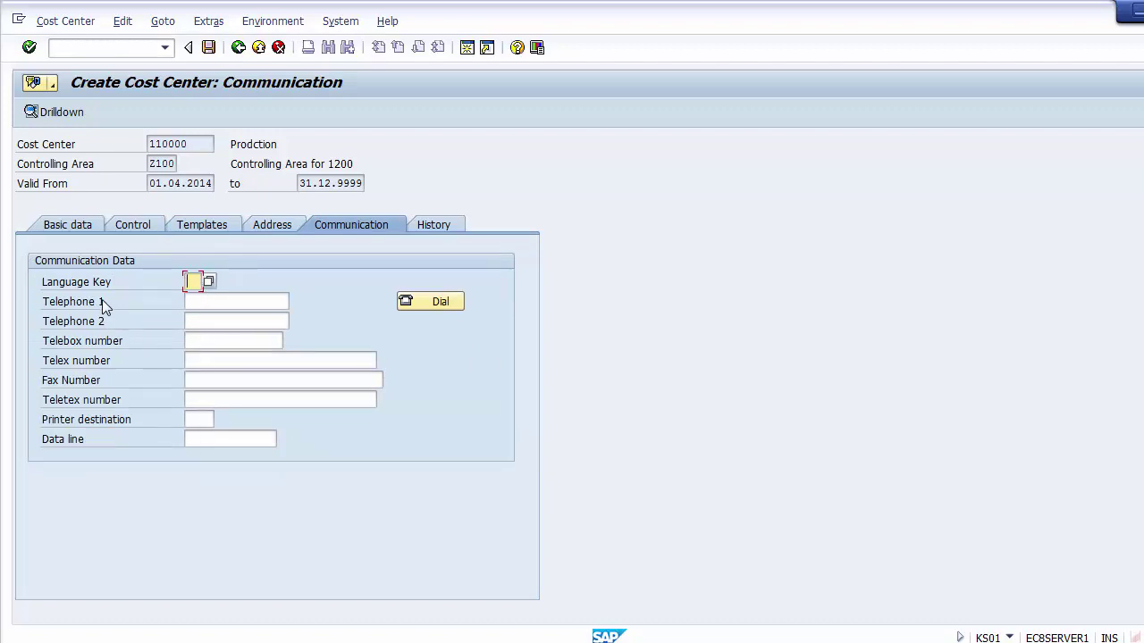
click(202, 301)
click(203, 320)
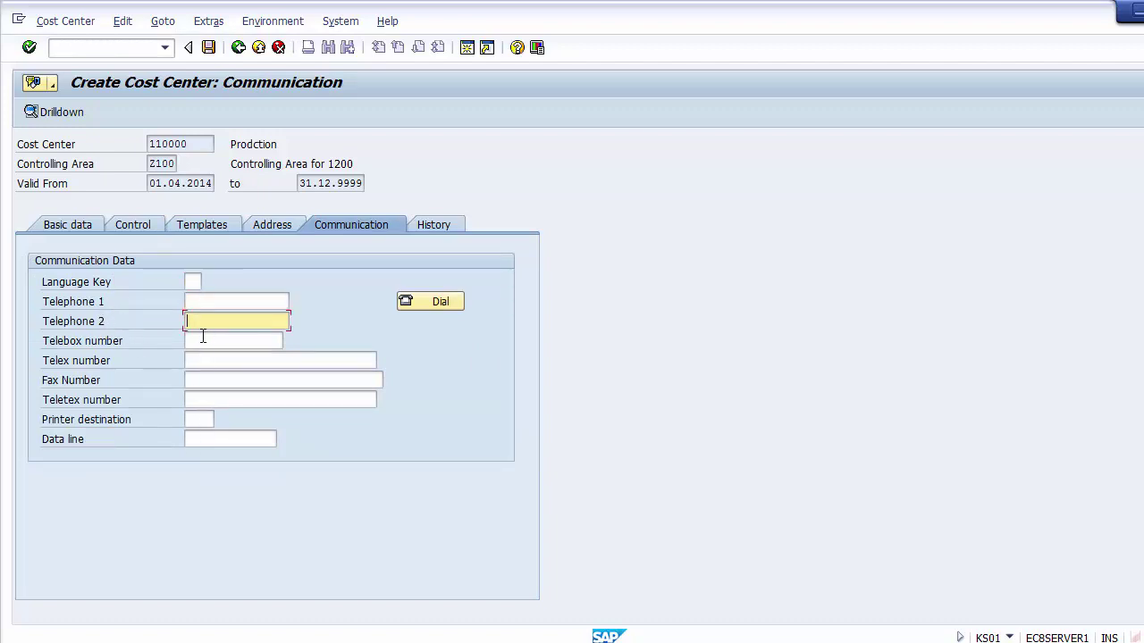
click(203, 339)
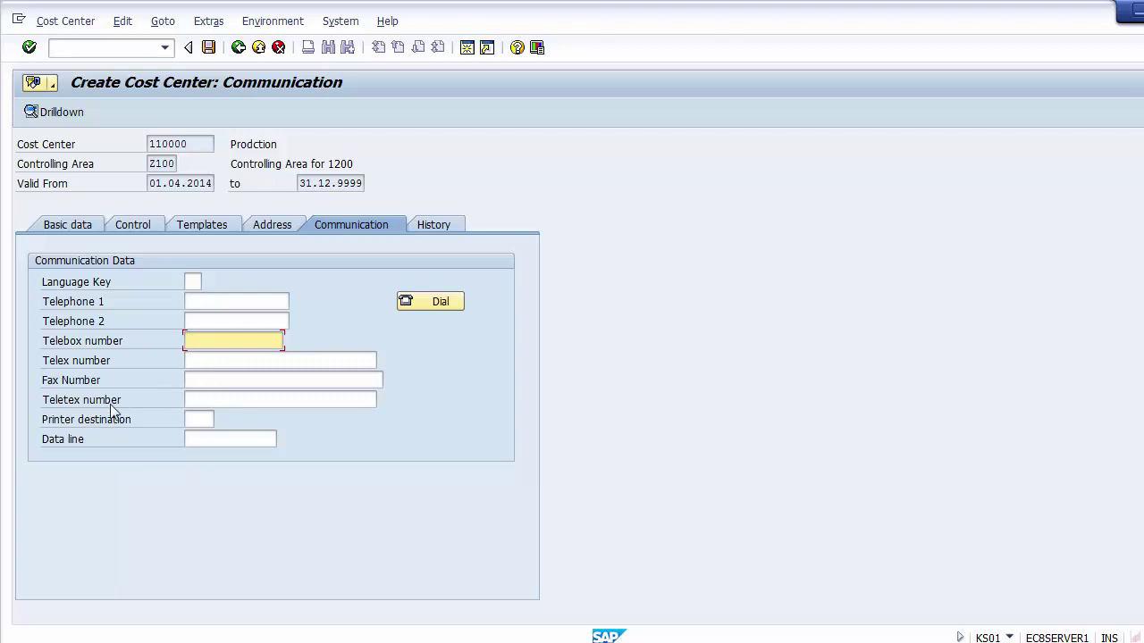
Check the History view's created-by user, then return to Basic data
click(417, 229)
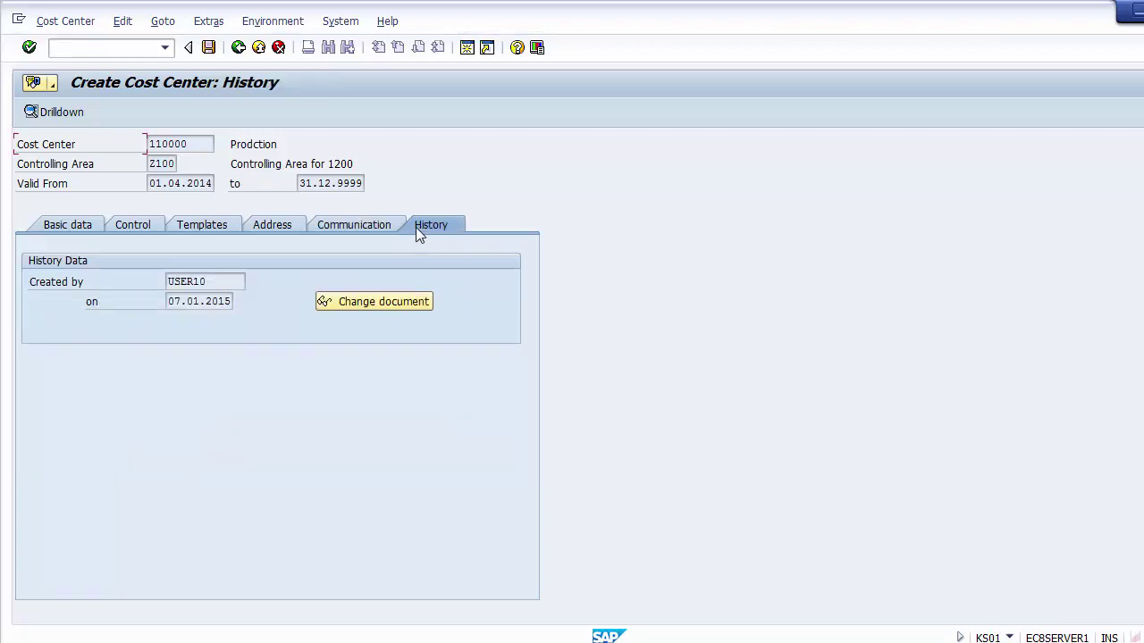
drag(235, 284, 157, 278)
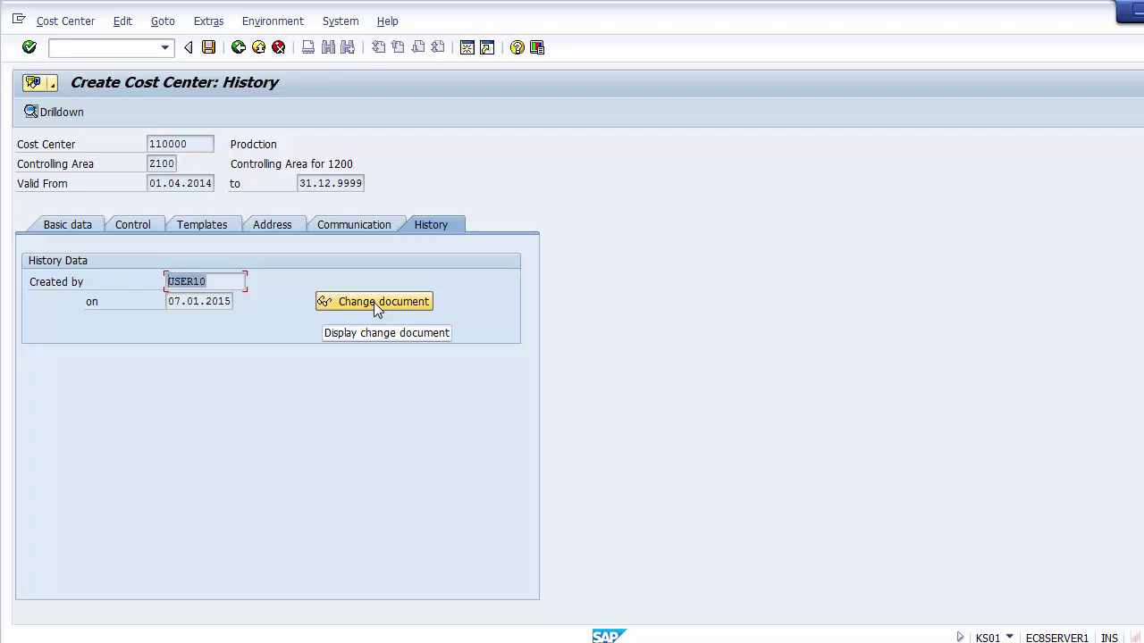
click(56, 227)
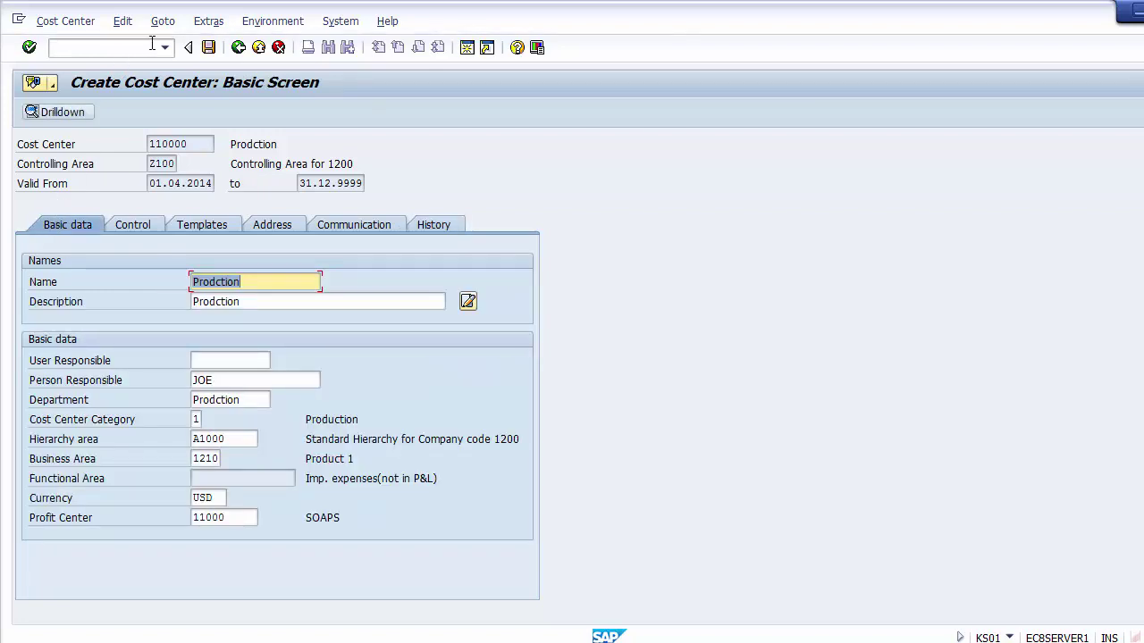
Save the new cost center 110000
click(208, 49)
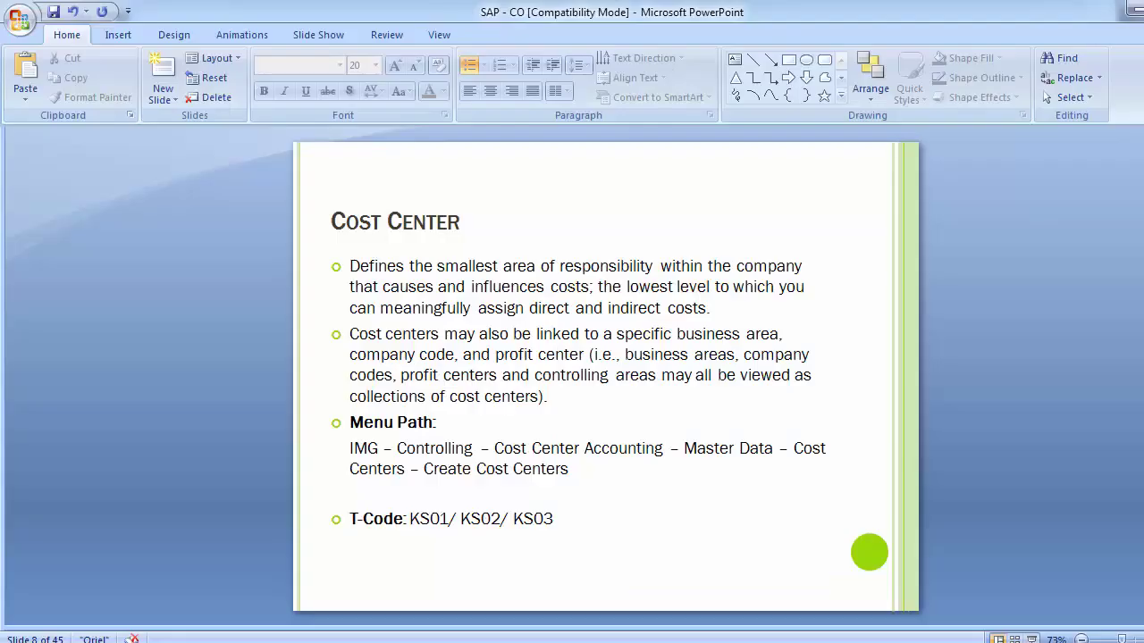
Highlight KS02 on the slide's T-Code line KS01/ KS02/ KS03, then return to SAP
click(458, 522)
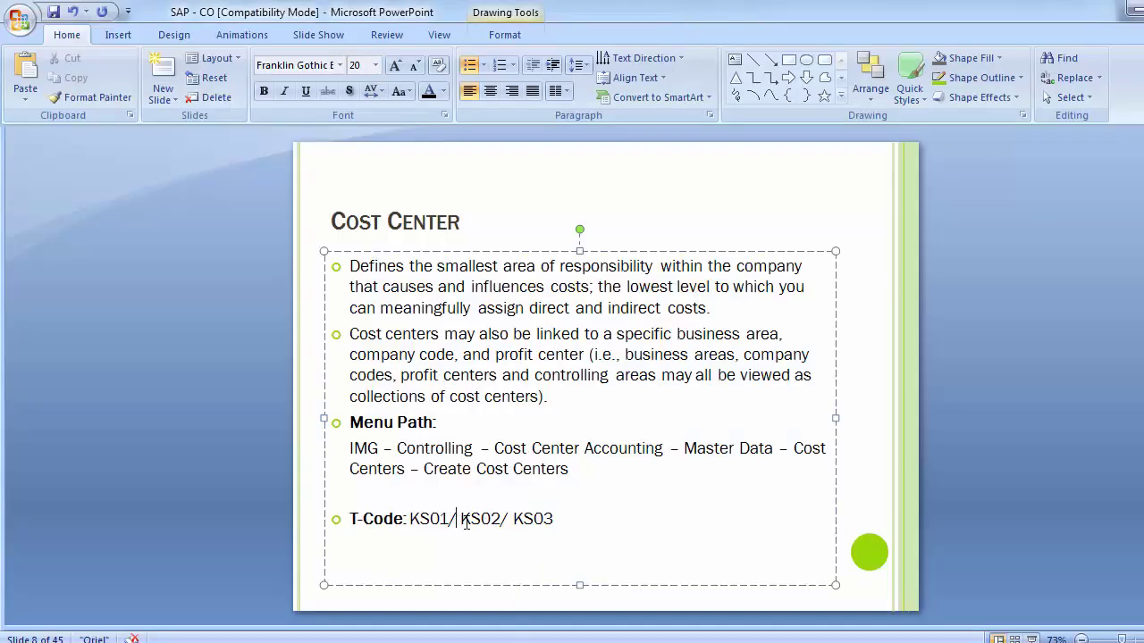
drag(466, 523, 508, 527)
click(514, 523)
key(alt+Tab)
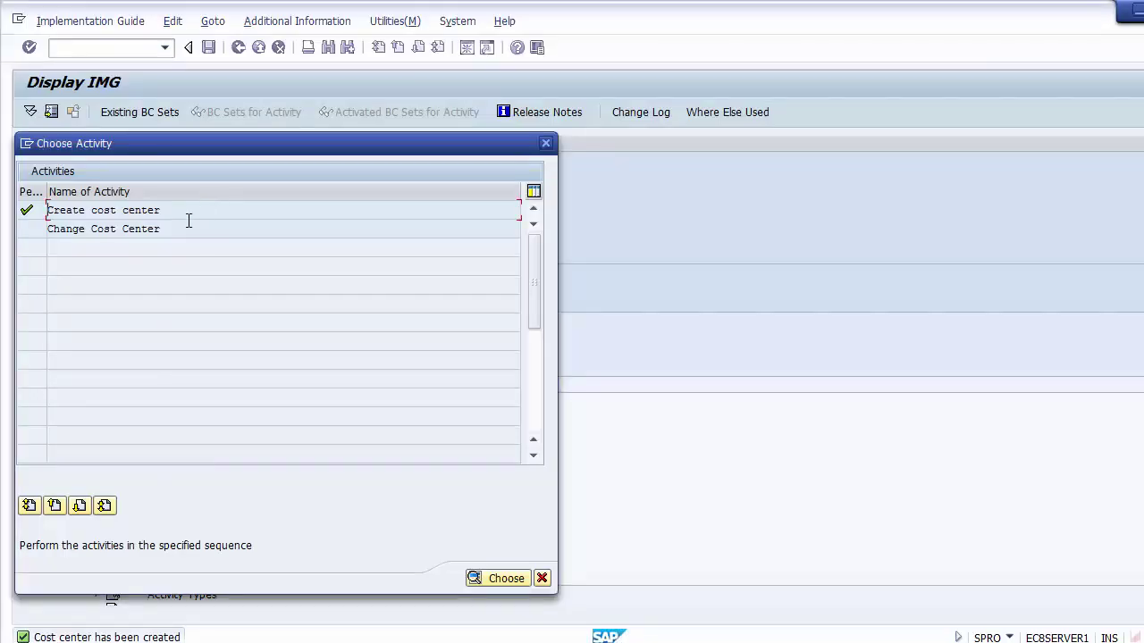
Open Change Cost Center for cost center 110000
click(131, 230)
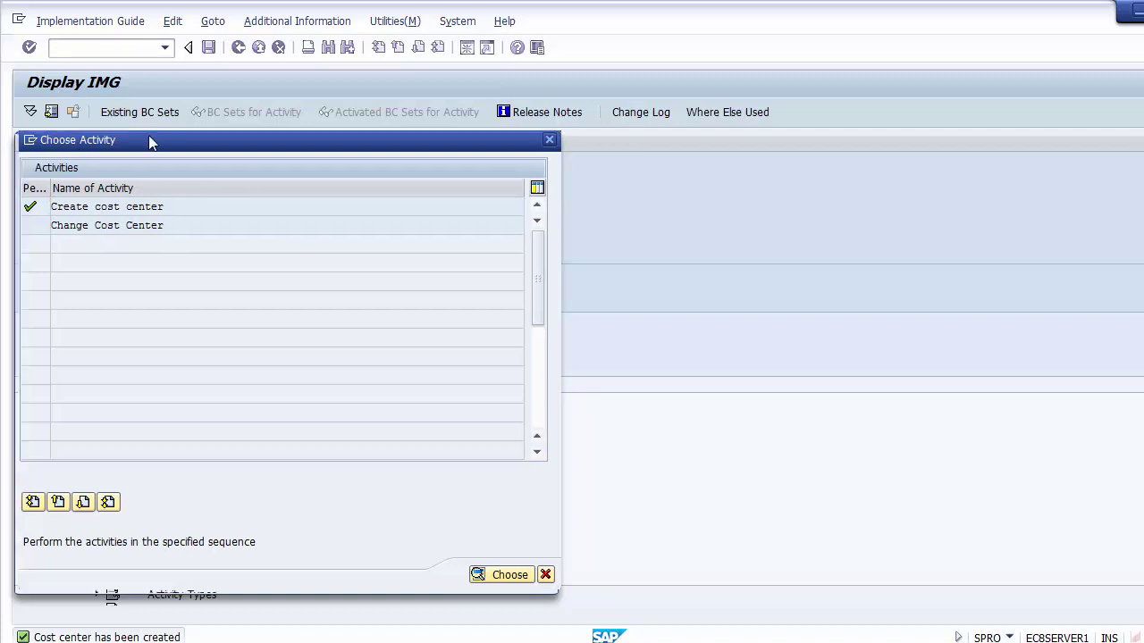
drag(74, 159, 480, 96)
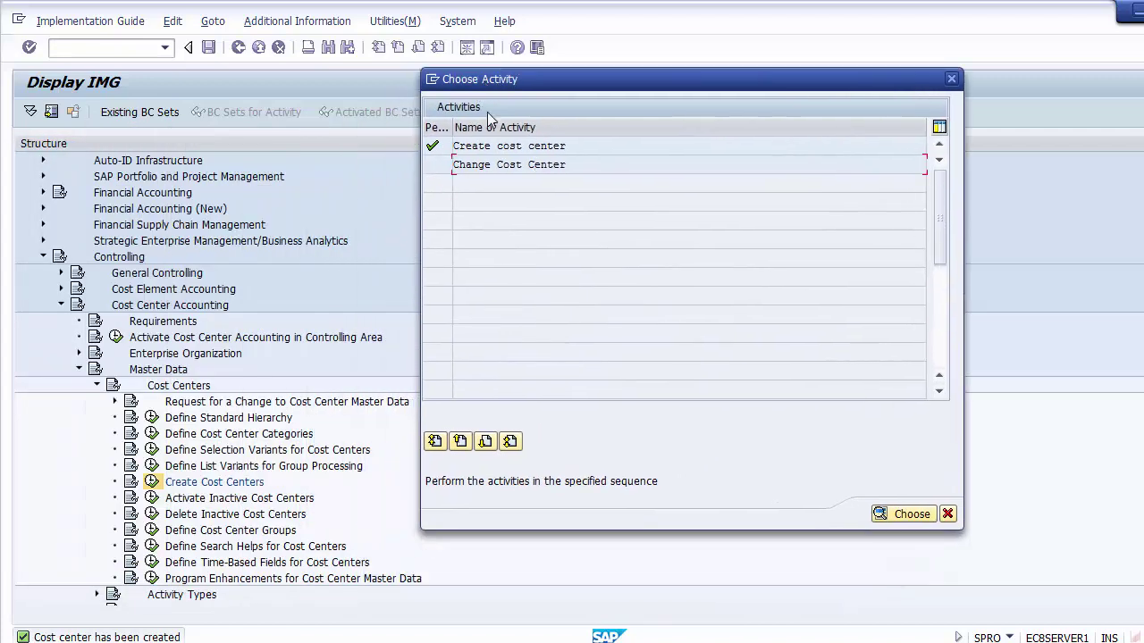
click(480, 168)
double_click(475, 165)
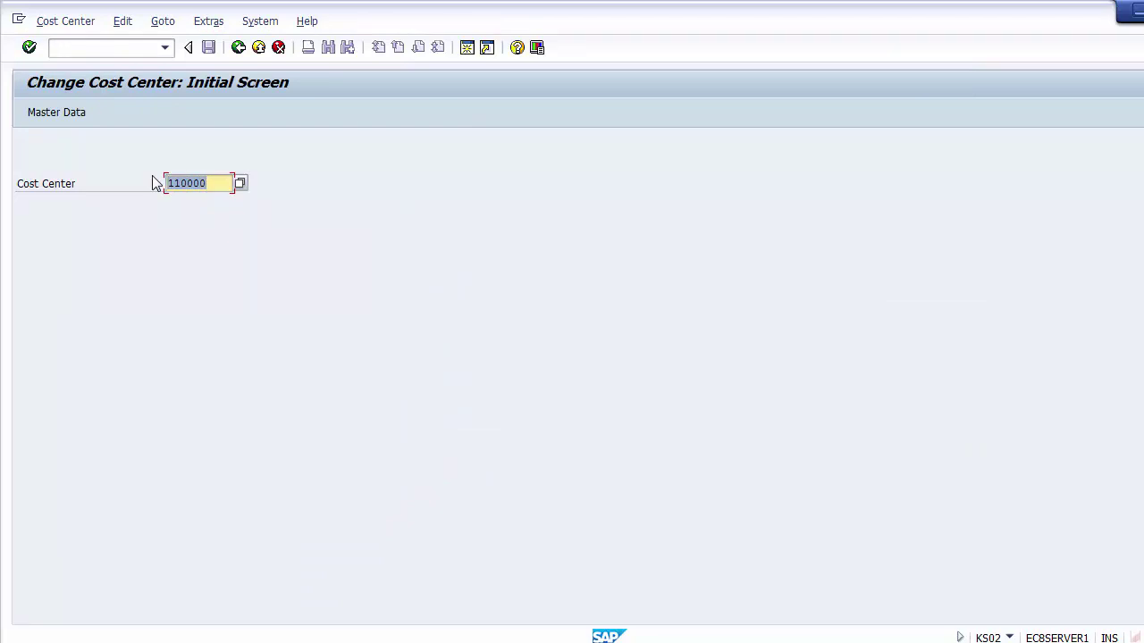
key(Return)
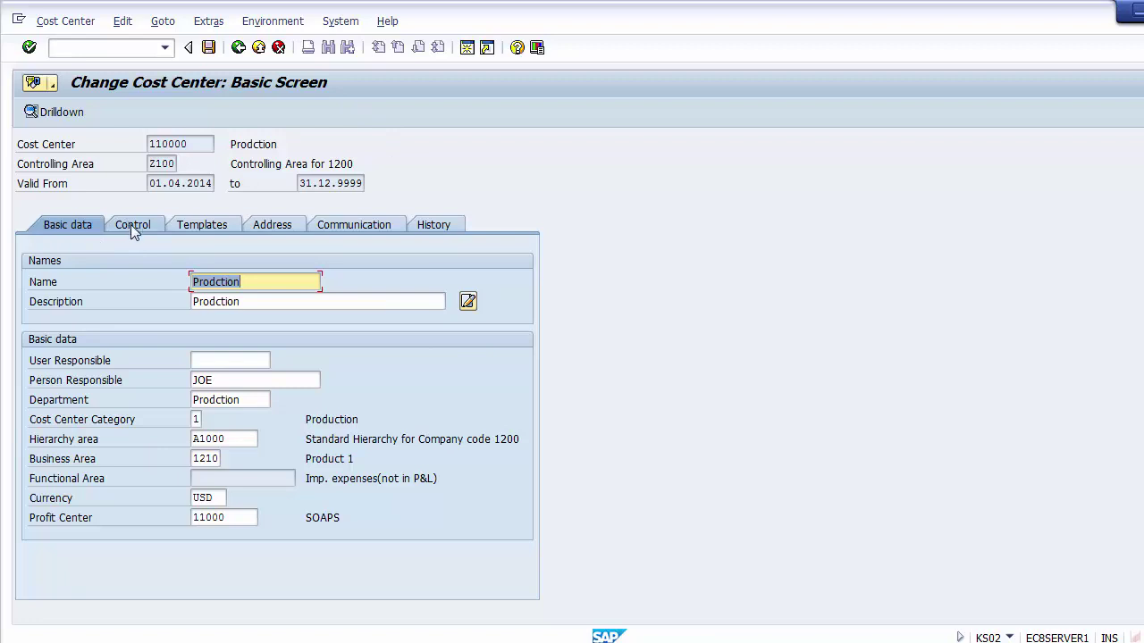
Review Person Responsible, Hierarchy area, Business Area, Profit Center, then the Control, Templates and Address data
click(226, 380)
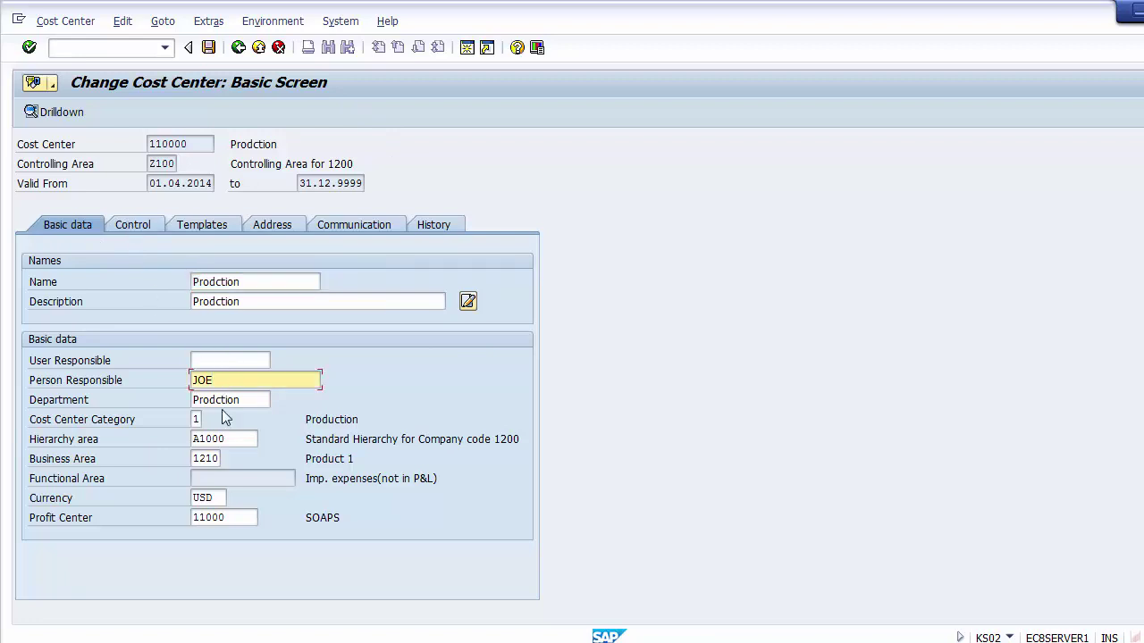
click(233, 438)
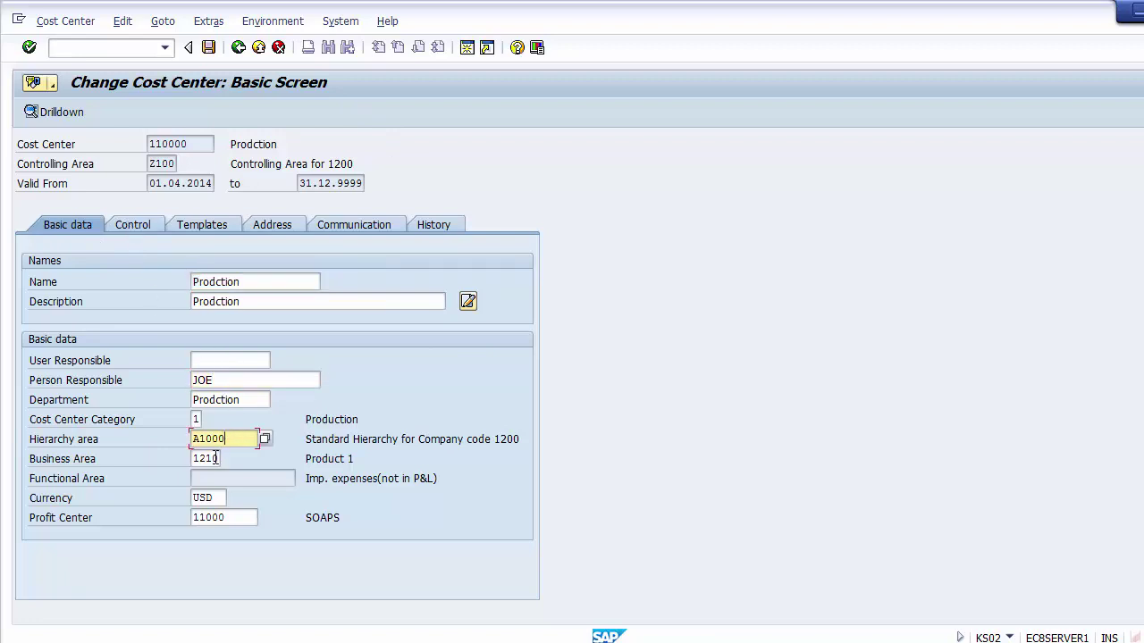
click(215, 458)
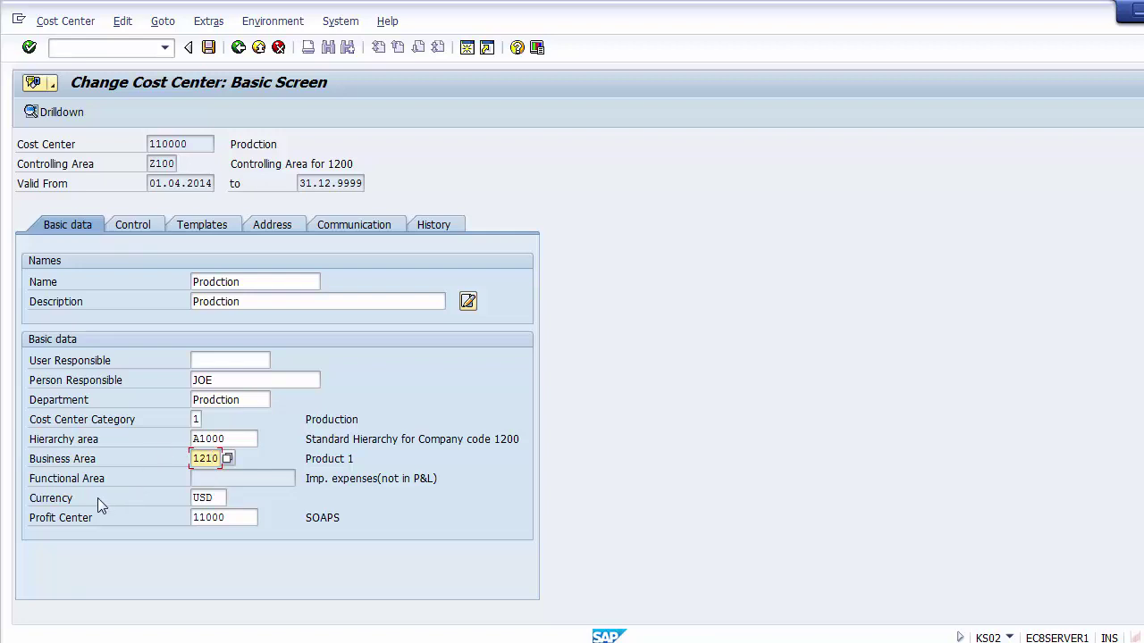
click(243, 516)
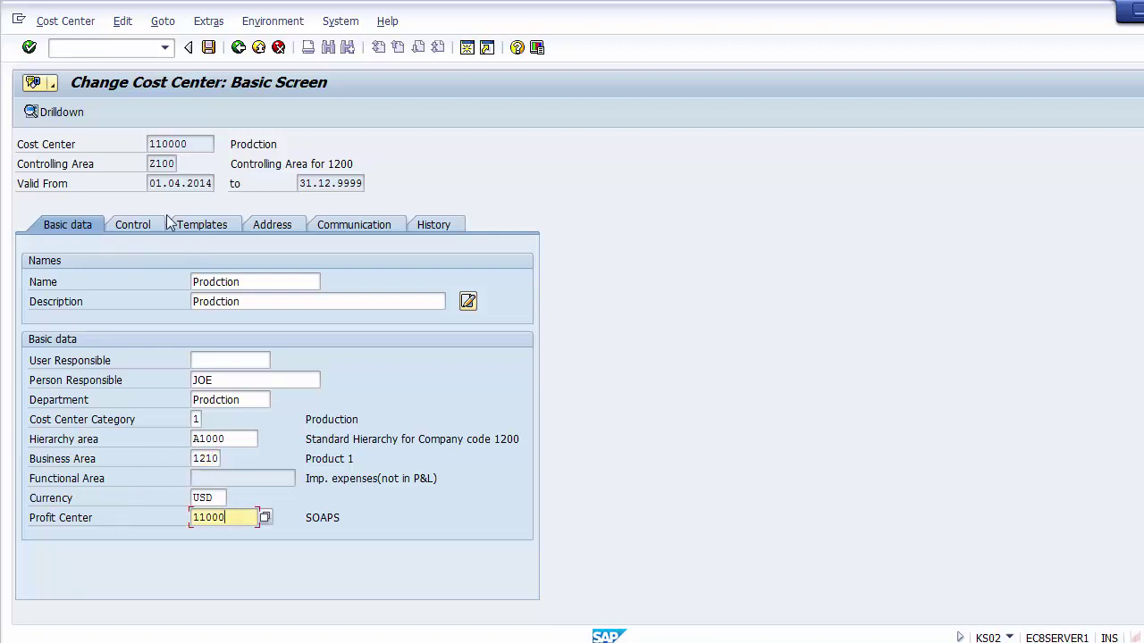
click(139, 224)
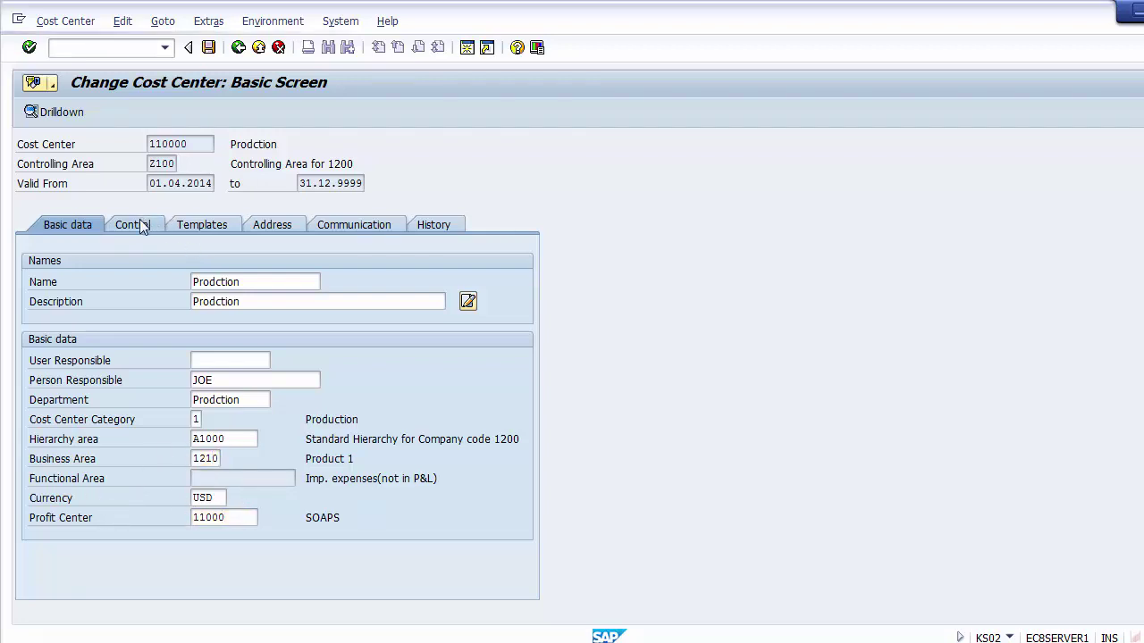
click(203, 225)
click(268, 224)
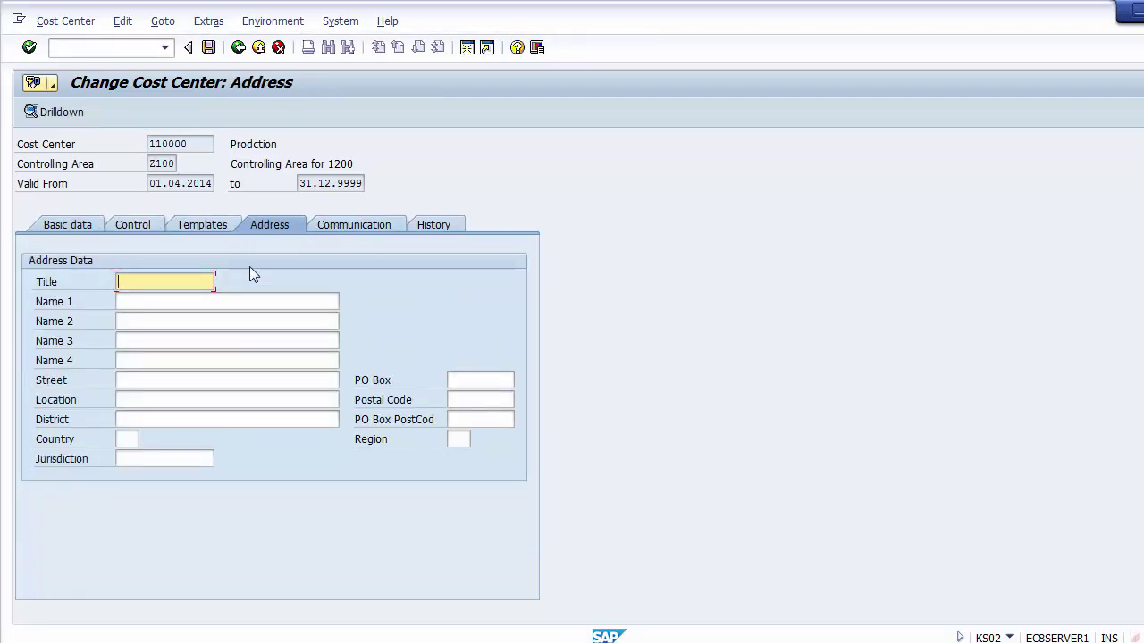
click(166, 304)
click(70, 225)
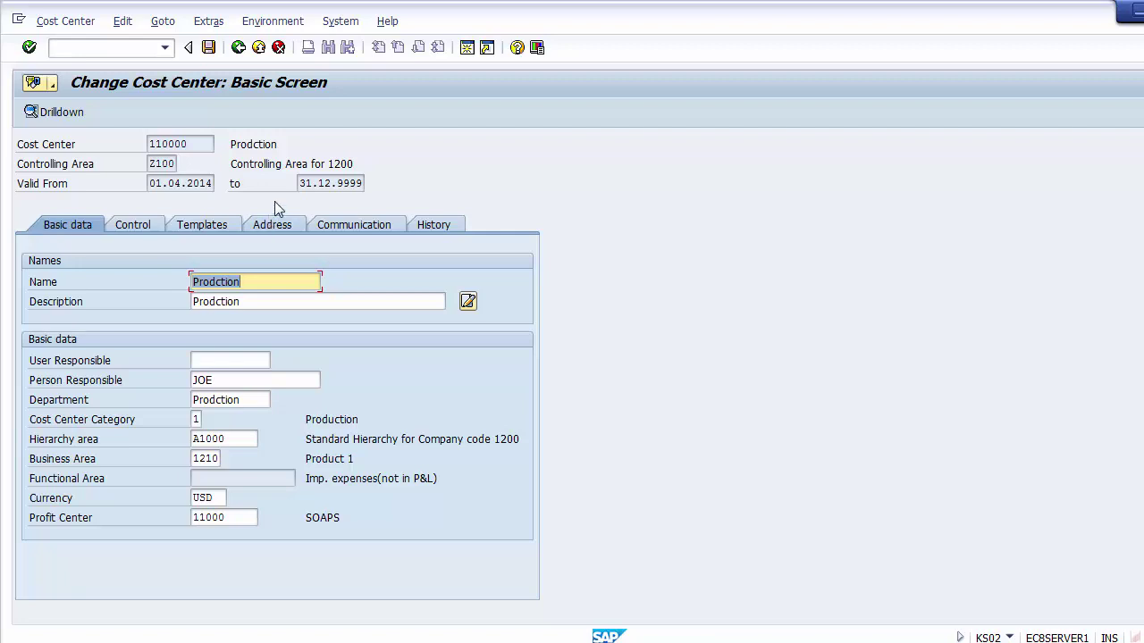
Leave change mode, close the activity list and switch to the PowerPoint slide
click(238, 46)
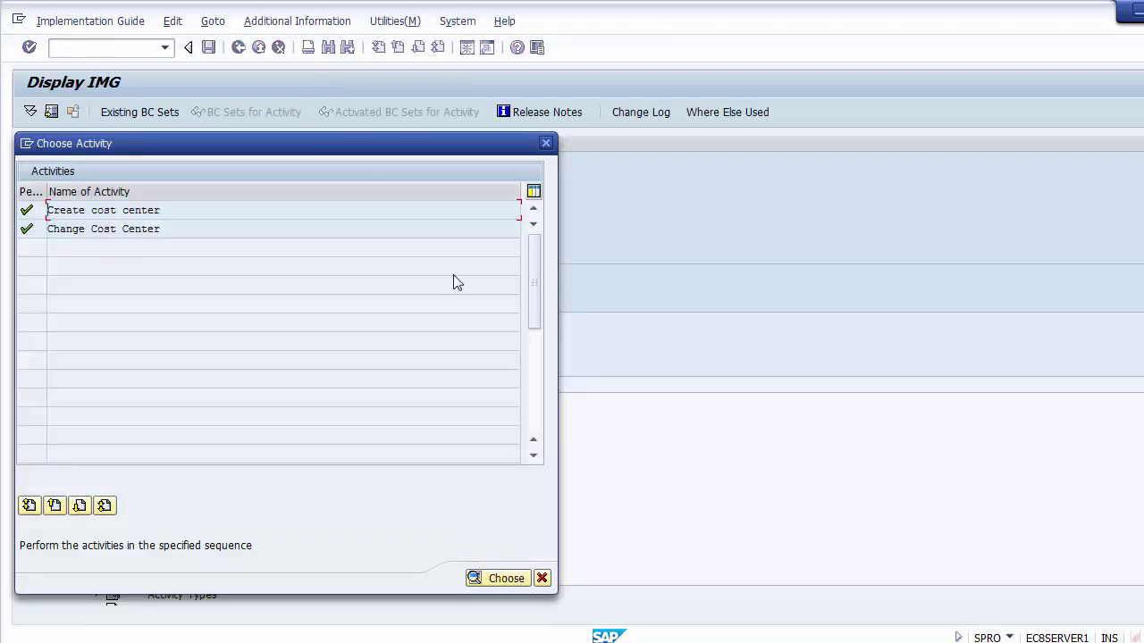
click(545, 143)
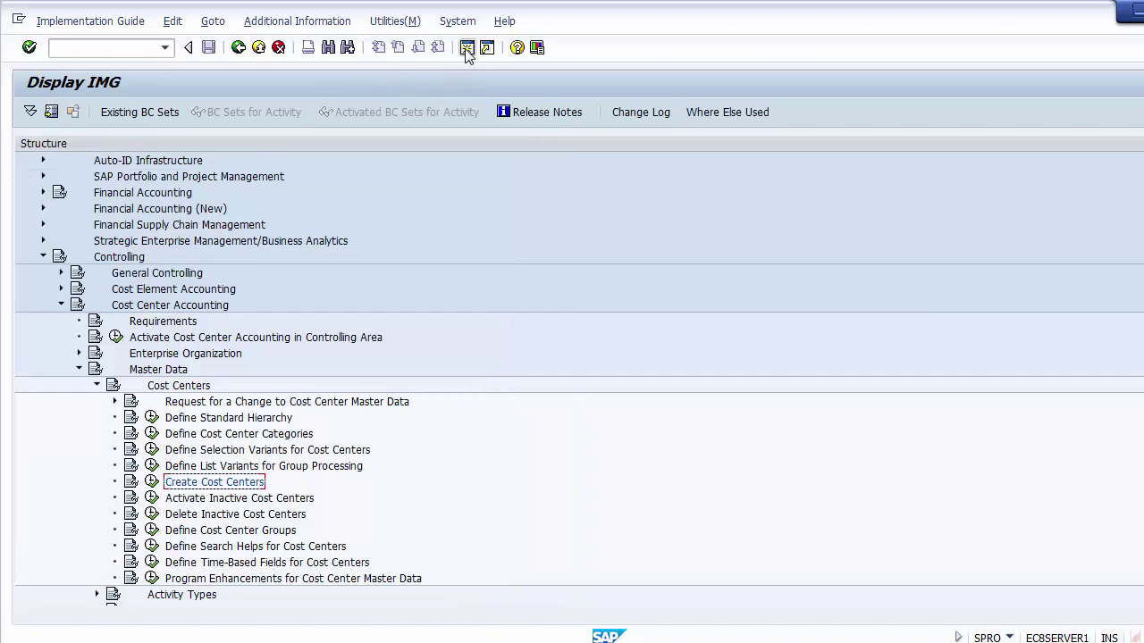
key(alt+Tab)
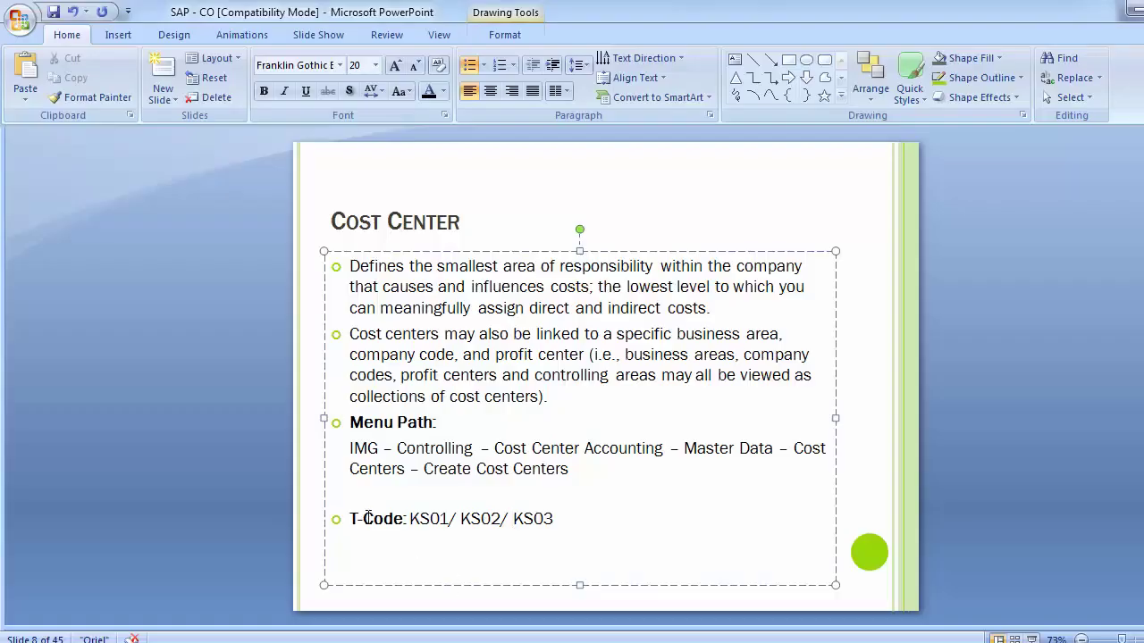
key(alt+Tab)
key(alt+Tab)
click(251, 417)
key(alt+Tab)
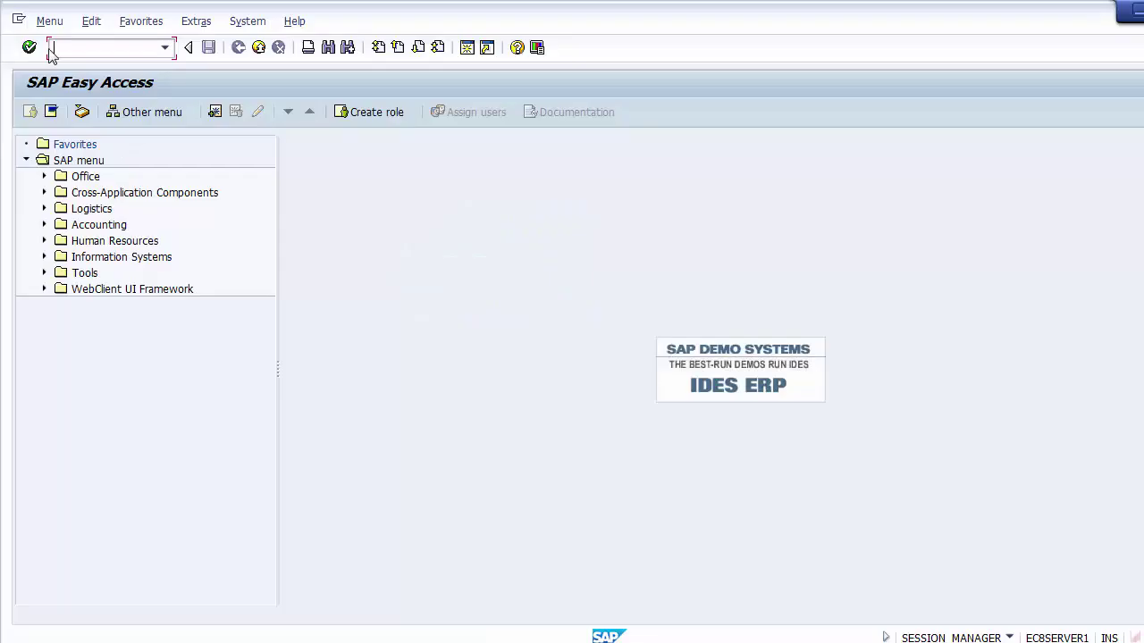
Run KS03 and display cost center 110000
text(KS03)
key(Return)
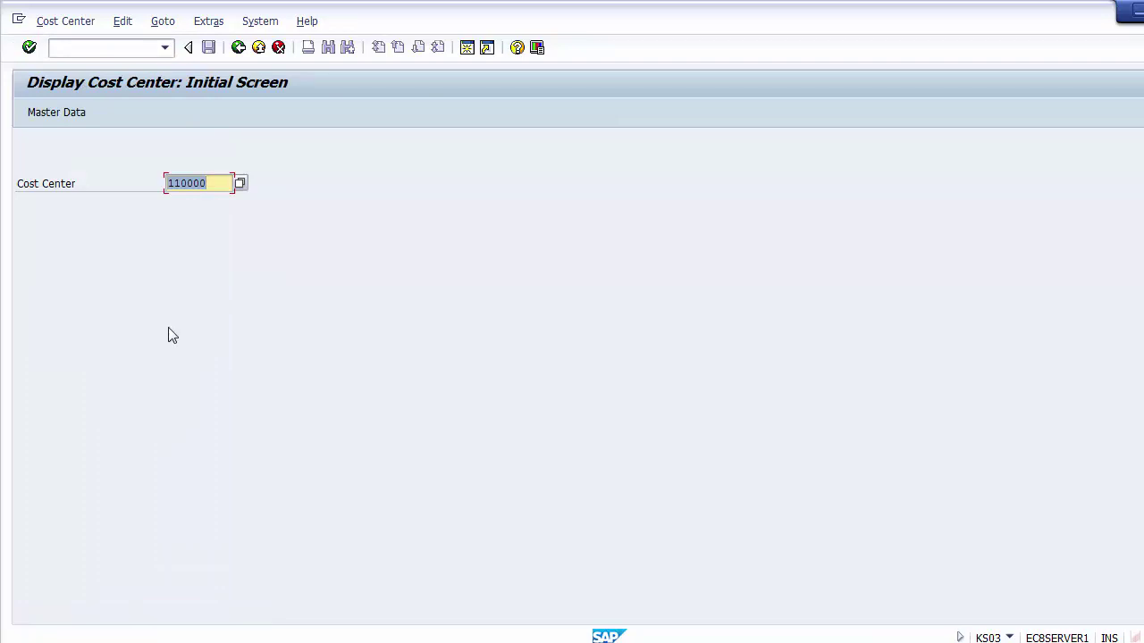
key(Return)
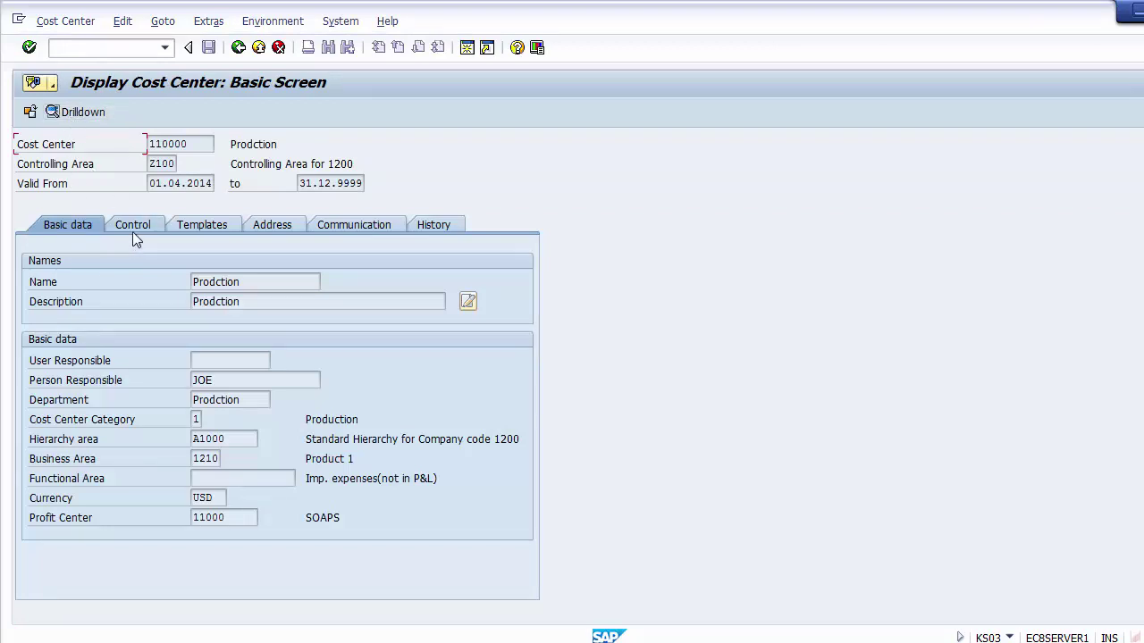
Review Person Responsible, Department, Currency, Profit Center and the Control, Templates and Address data, then back out
click(236, 379)
click(235, 400)
click(218, 498)
click(221, 516)
click(129, 223)
click(200, 226)
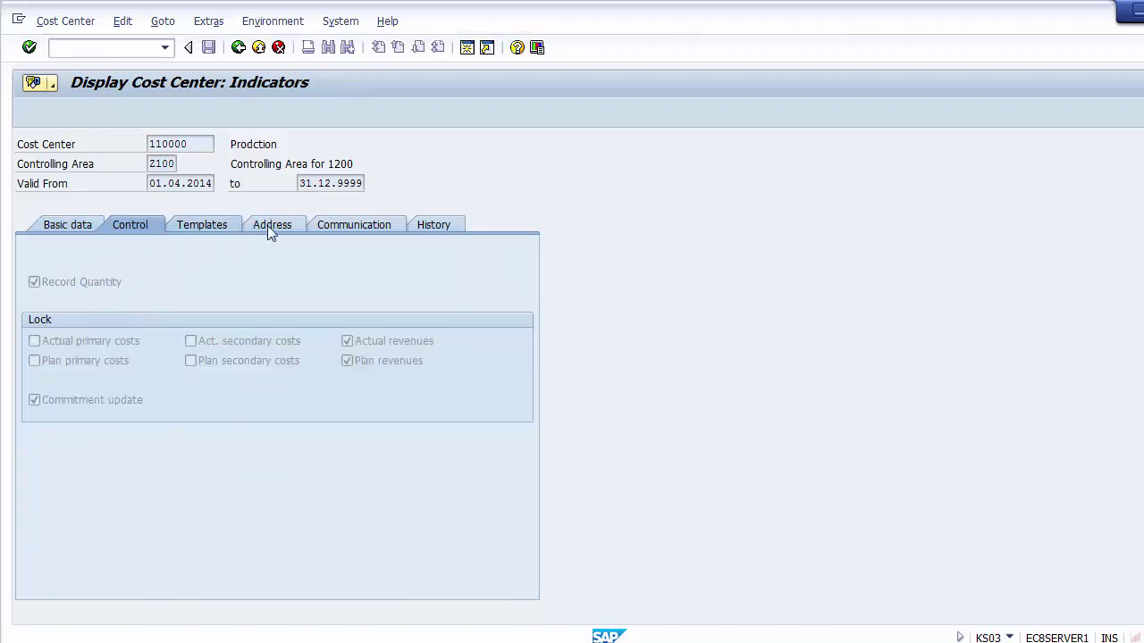
click(271, 226)
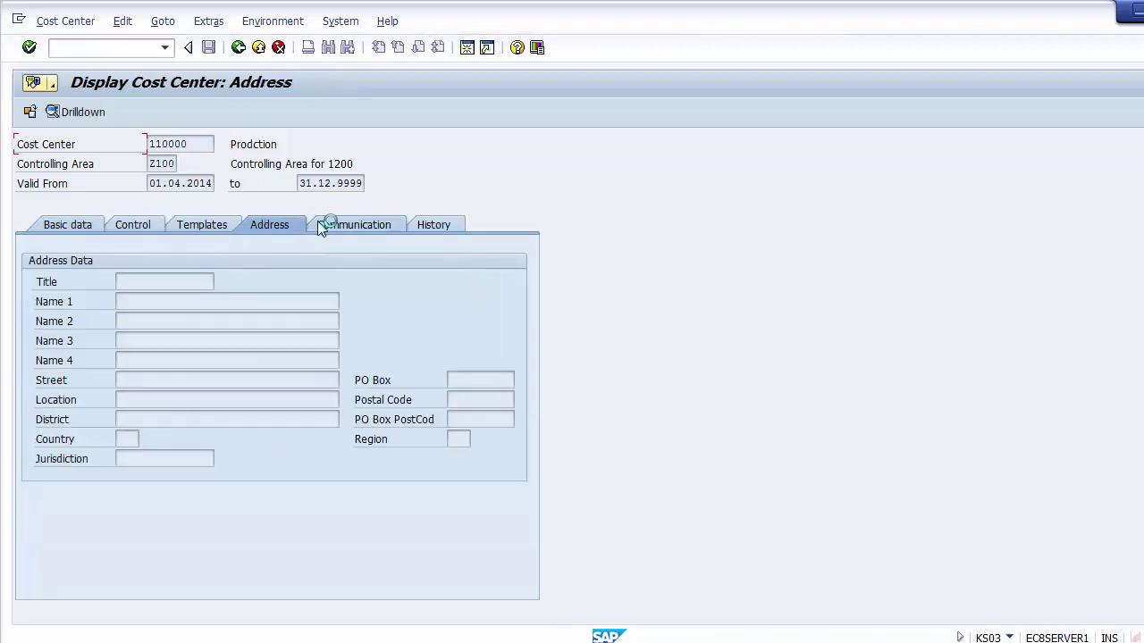
click(47, 223)
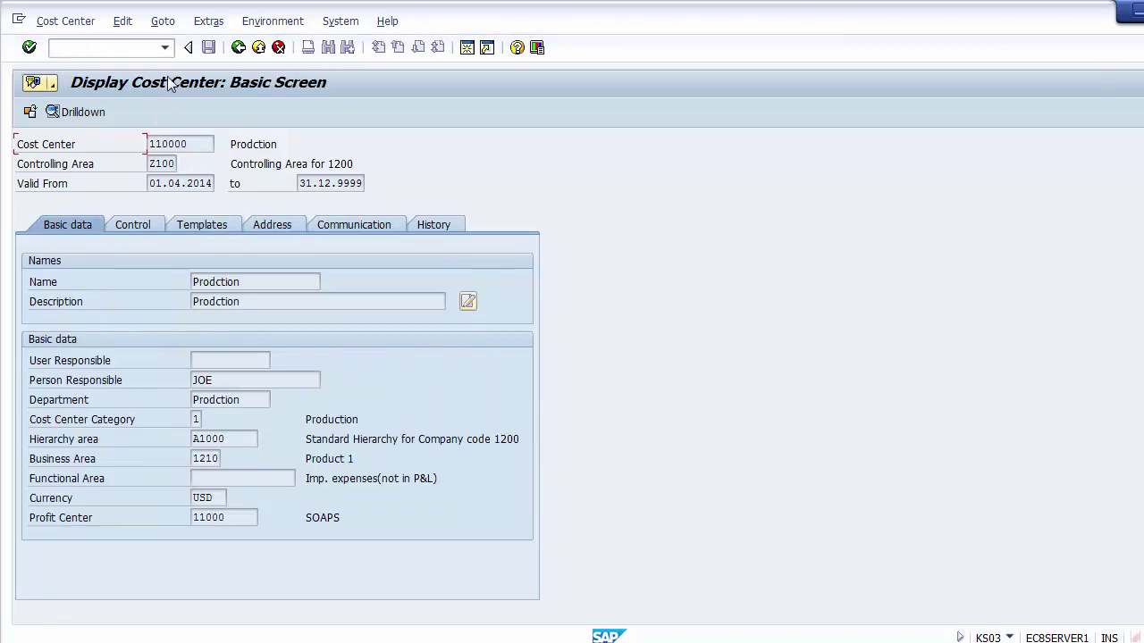
click(239, 47)
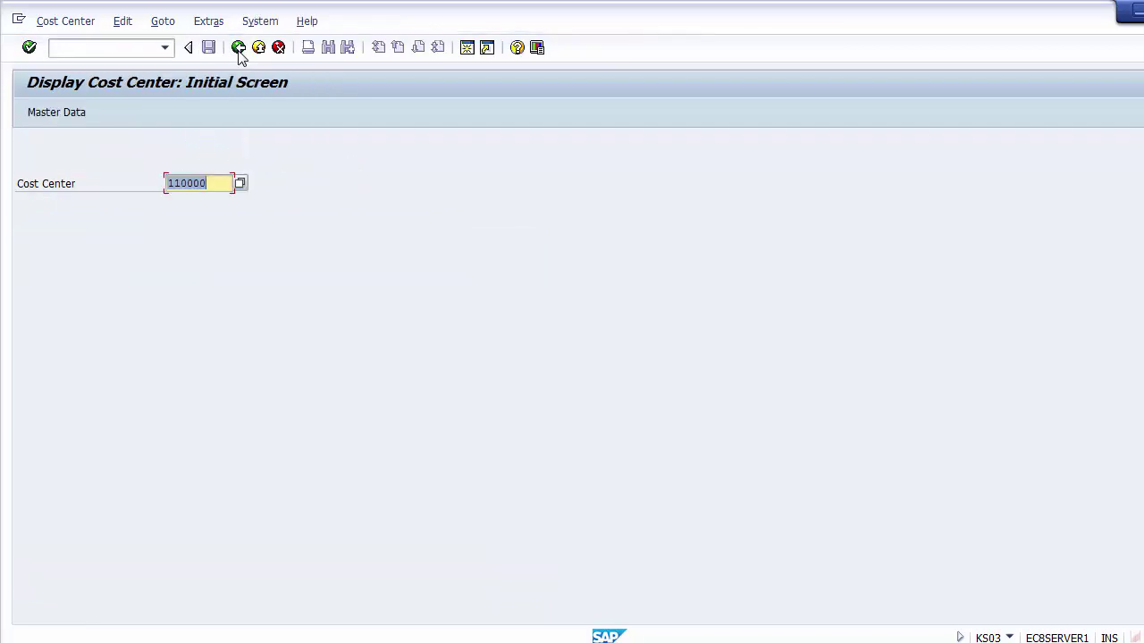
click(238, 47)
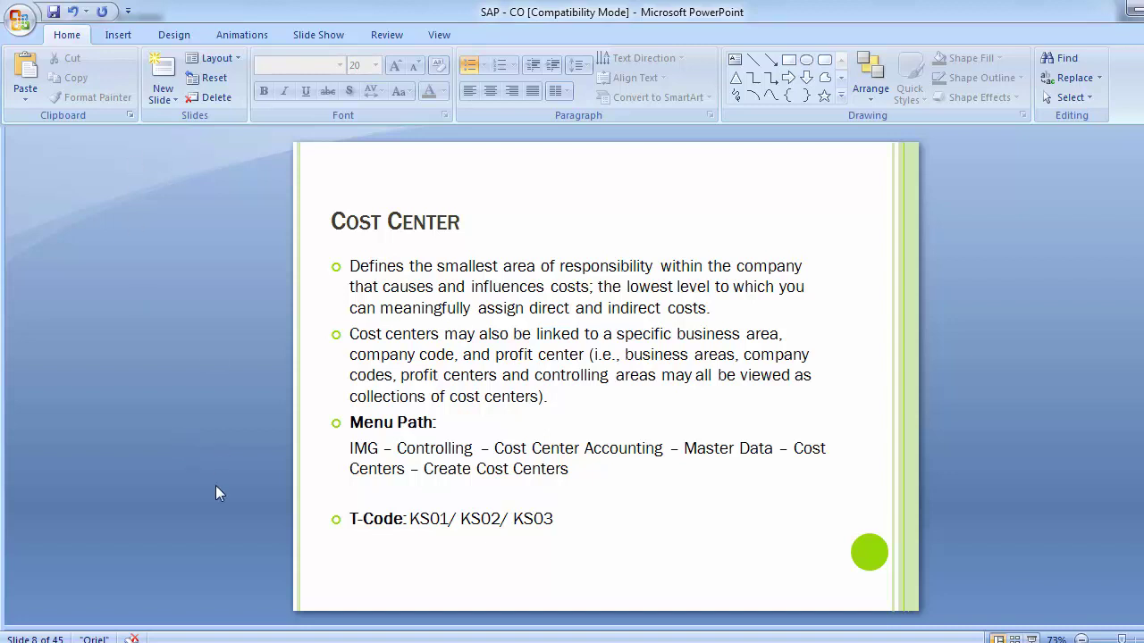
Scroll the slide pane down to slide 9, Cost Center Groups
scroll(161, 444, down, 2)
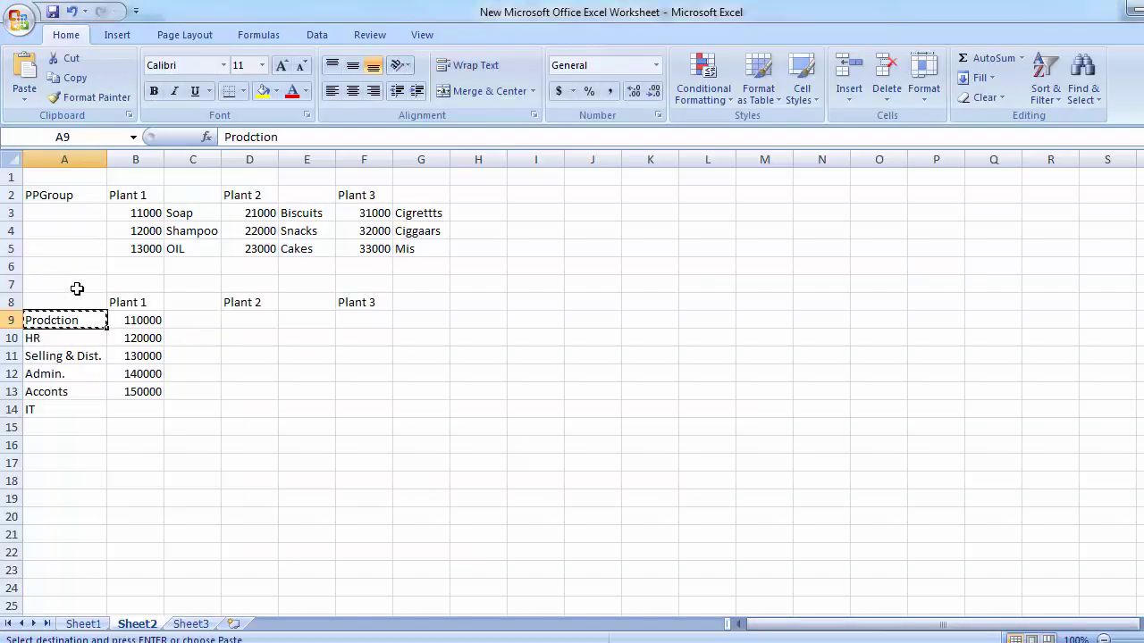
Cancel the pending Prodction copy and review Plant 1's entries: Prodction, HR, Selling & Dist., Admin., Acconts, IT
click(77, 286)
key(Escape)
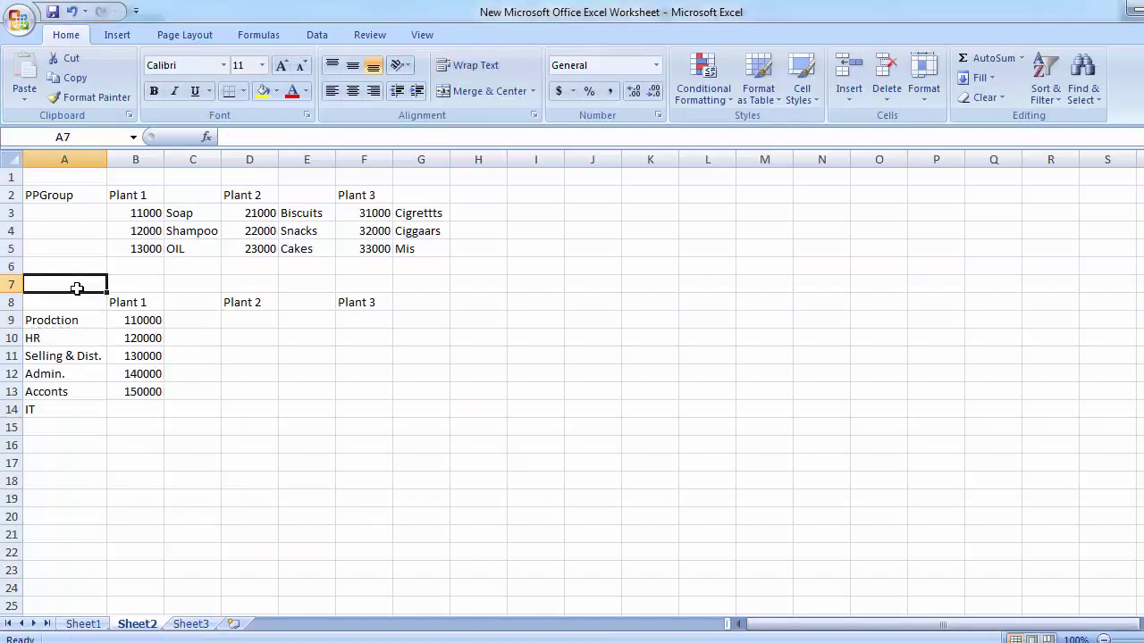
click(132, 302)
click(56, 322)
click(51, 337)
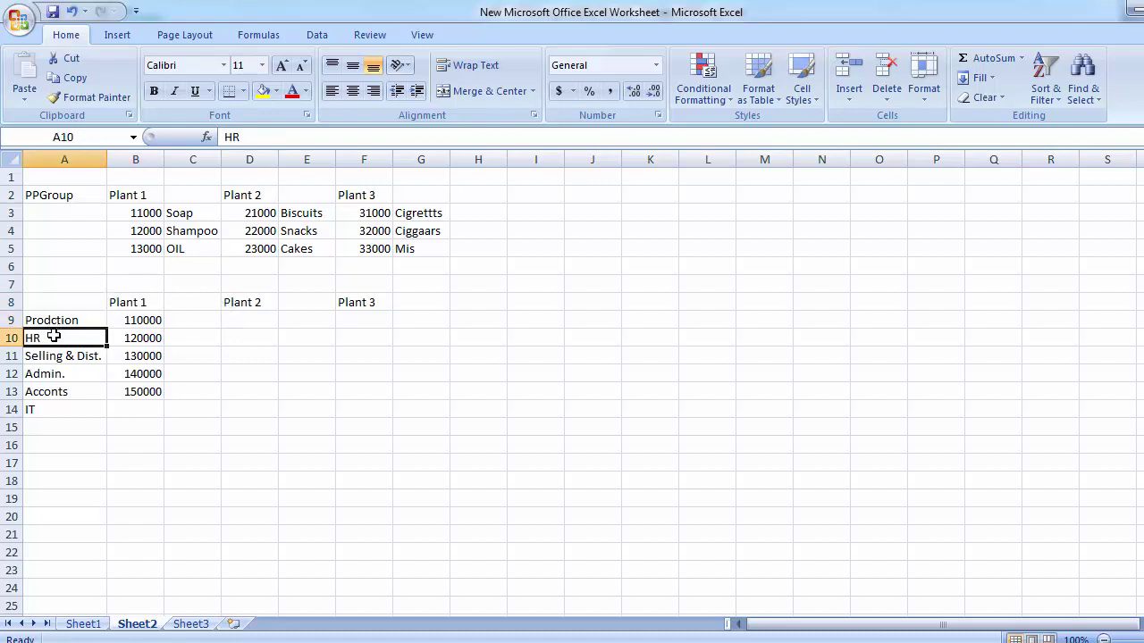
click(55, 355)
click(49, 373)
click(45, 391)
click(44, 409)
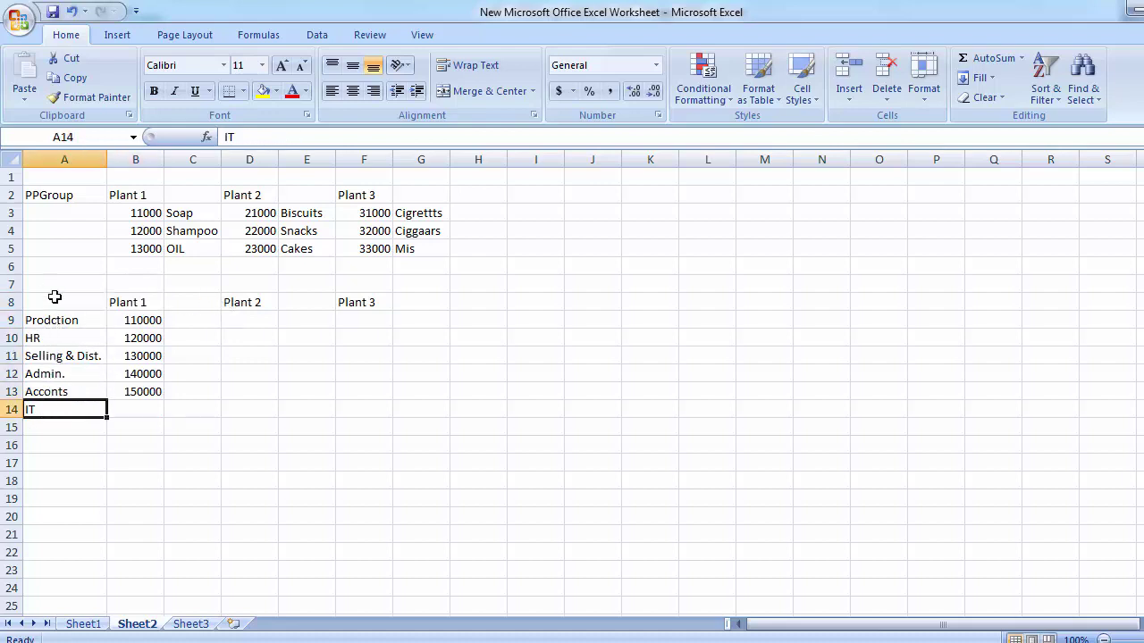
click(125, 301)
click(40, 308)
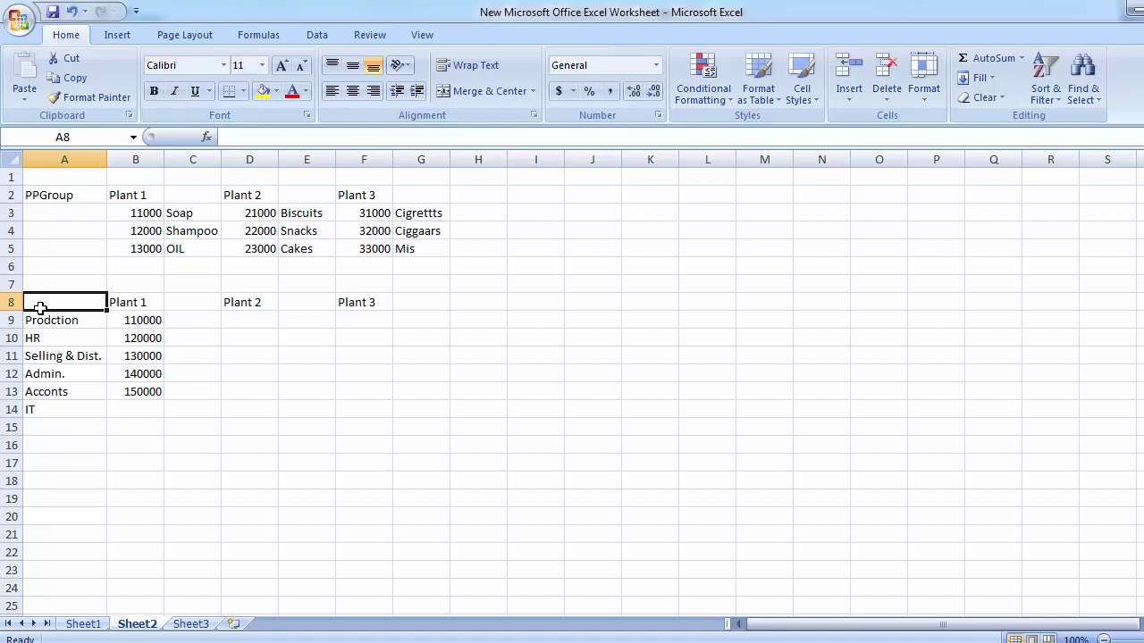
Switch from Excel to the SAP Display IMG window
click(230, 416)
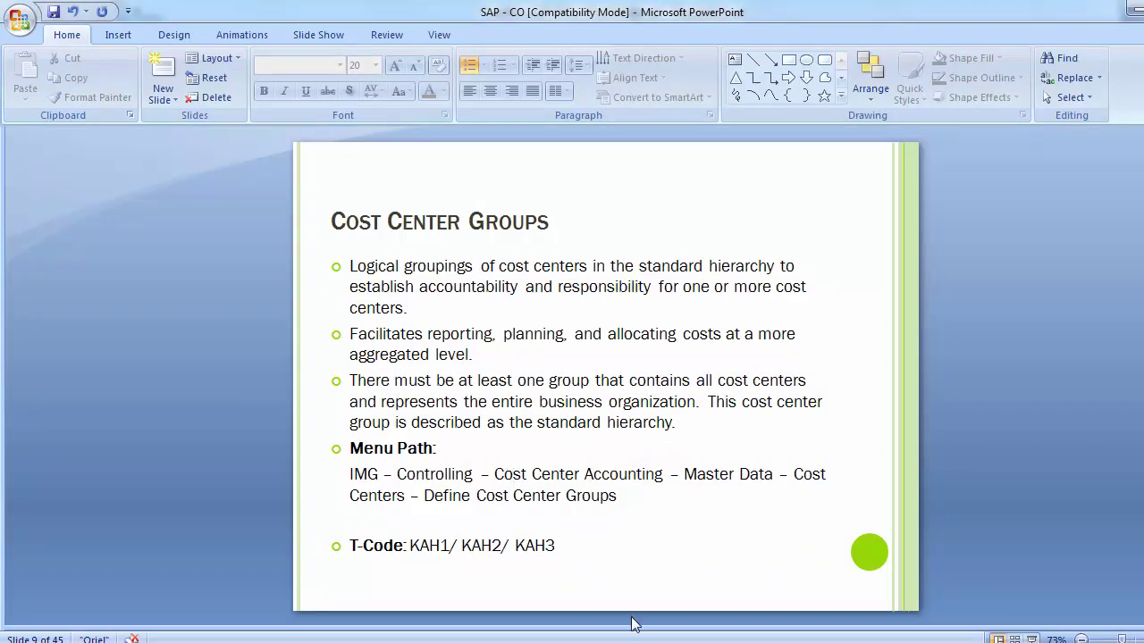
mouse_move(518, 618)
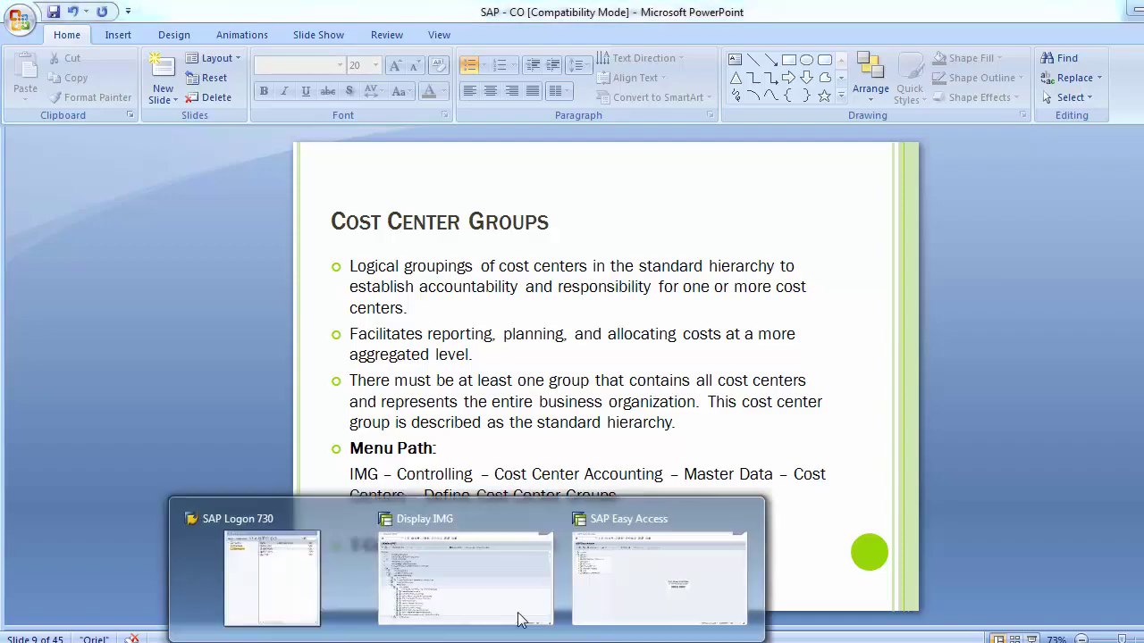
click(486, 560)
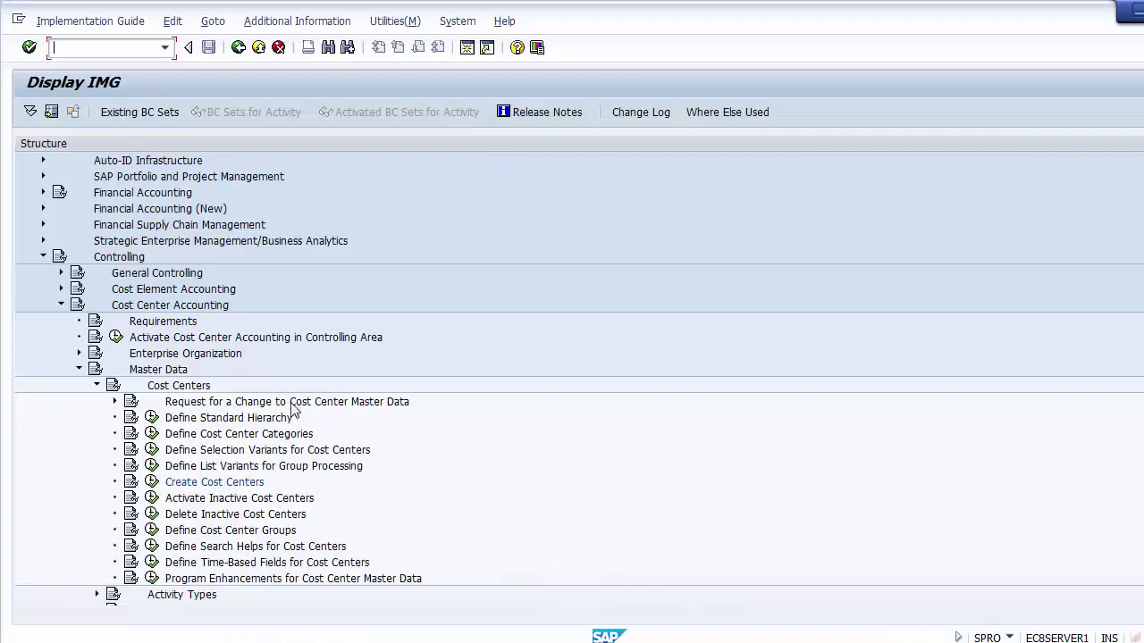
Run Define Cost Center Groups and choose Create Cost Center Group
click(243, 532)
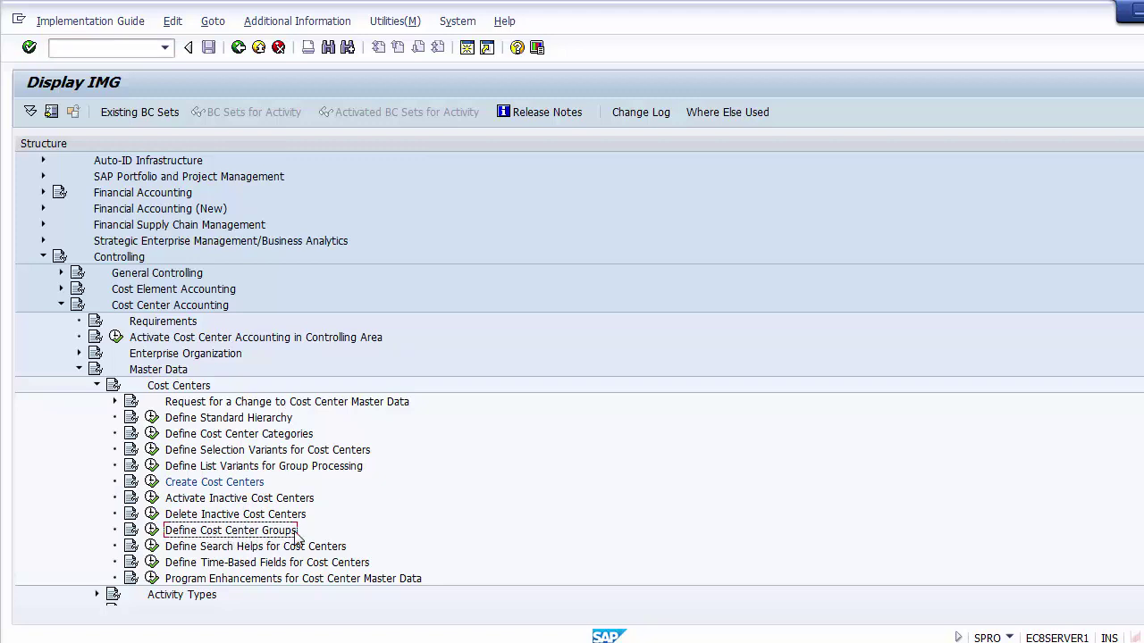
click(152, 531)
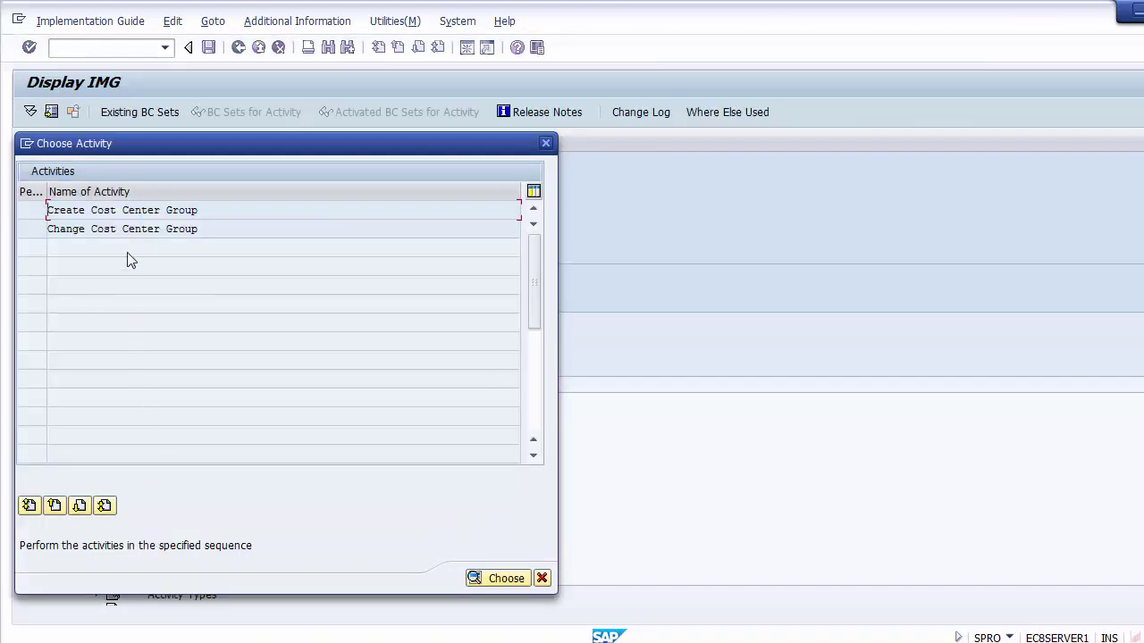
double_click(91, 212)
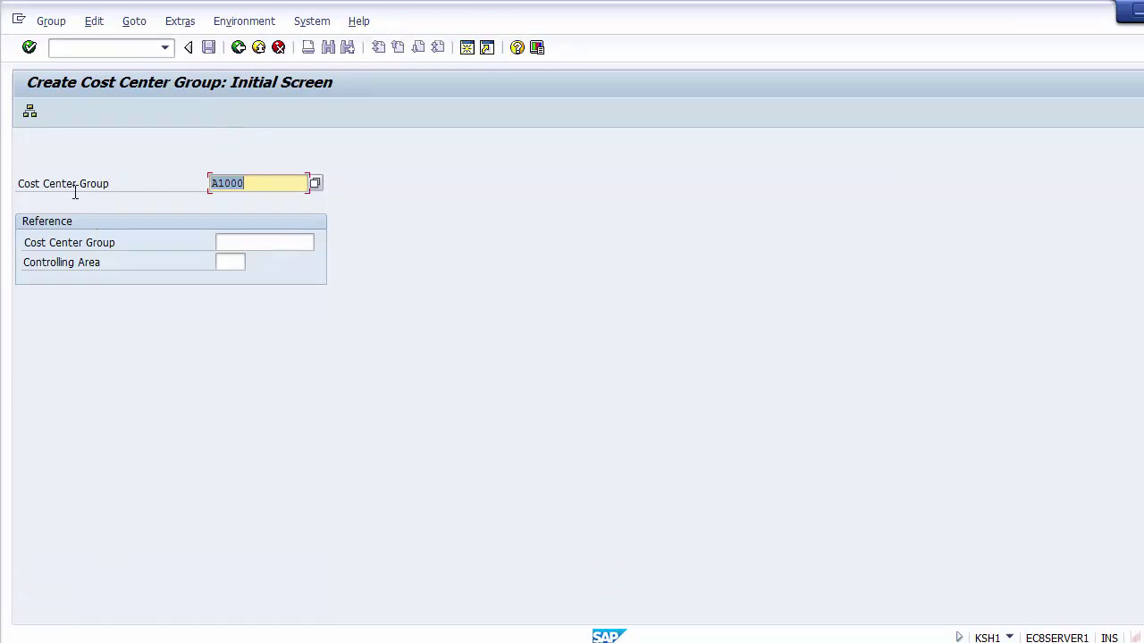
Confirm A1000 is an existing group, decline changing it, and clear the group field
click(314, 183)
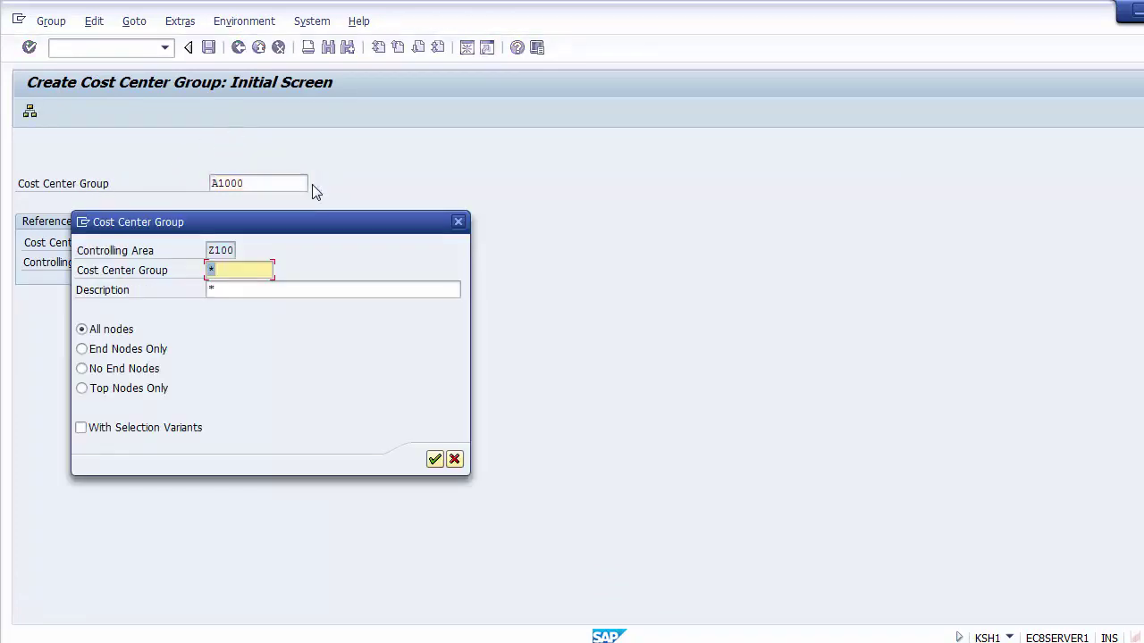
click(434, 459)
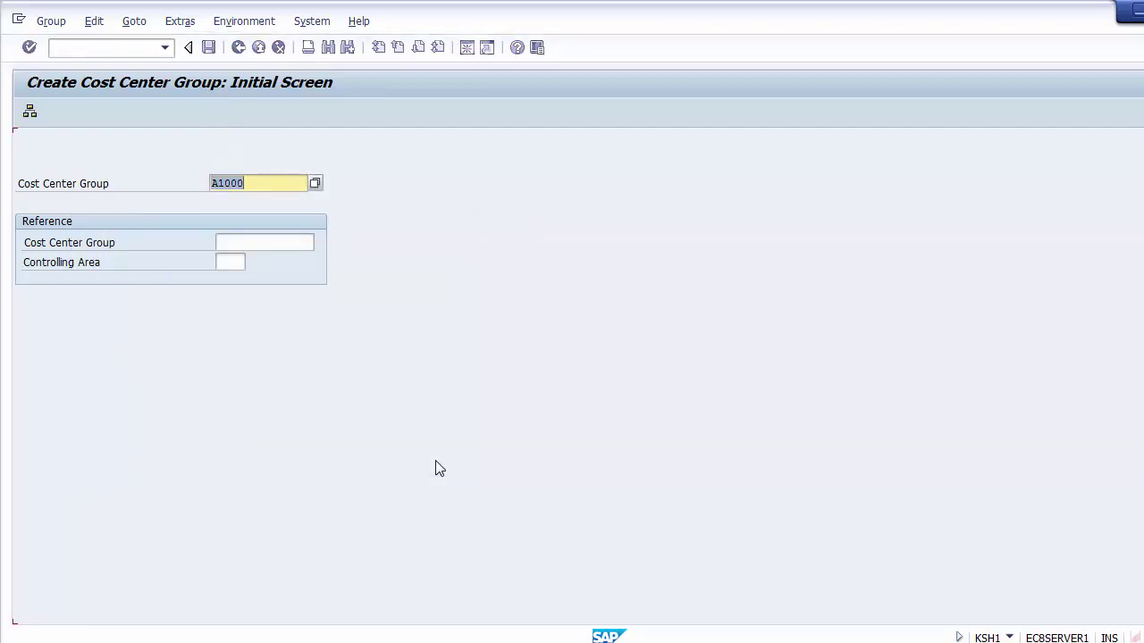
key(Return)
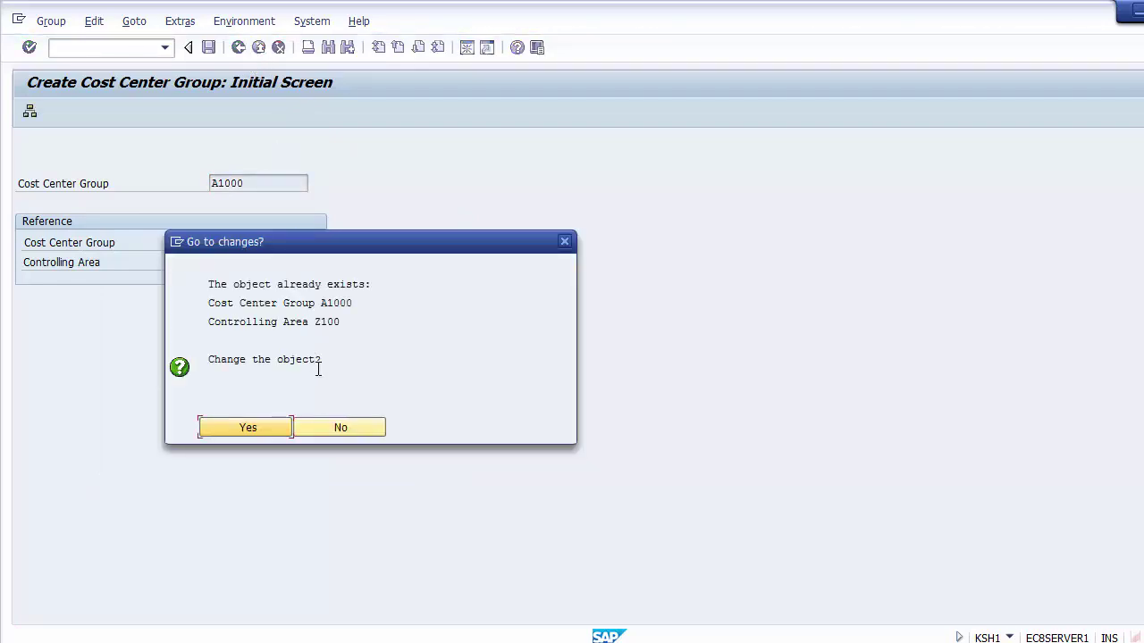
click(335, 428)
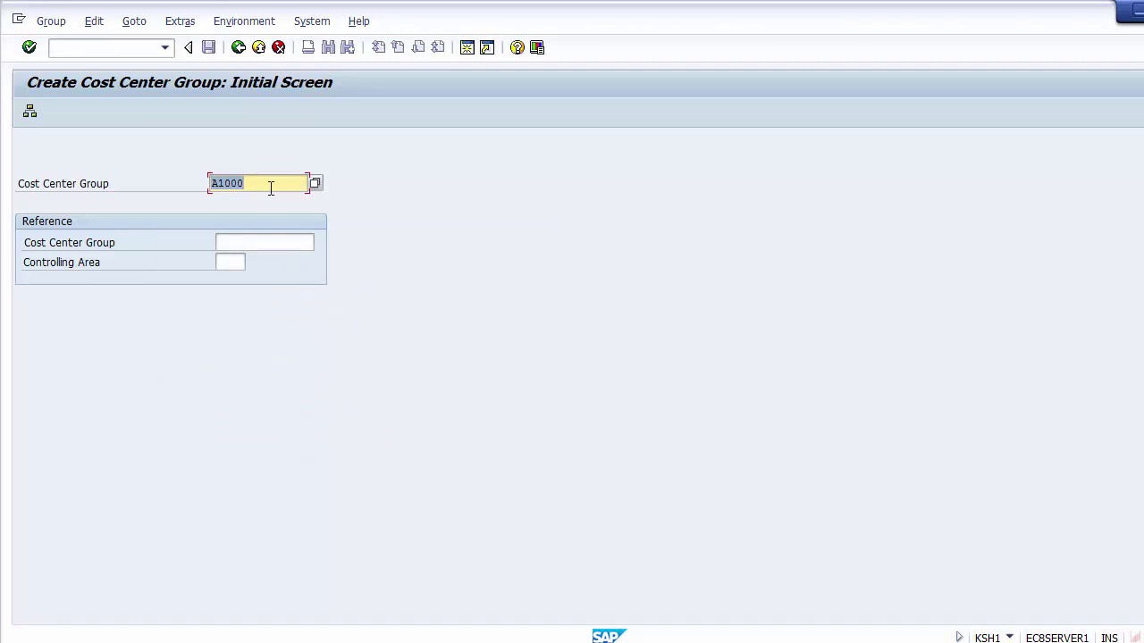
key(Delete)
key(alt+Tab)
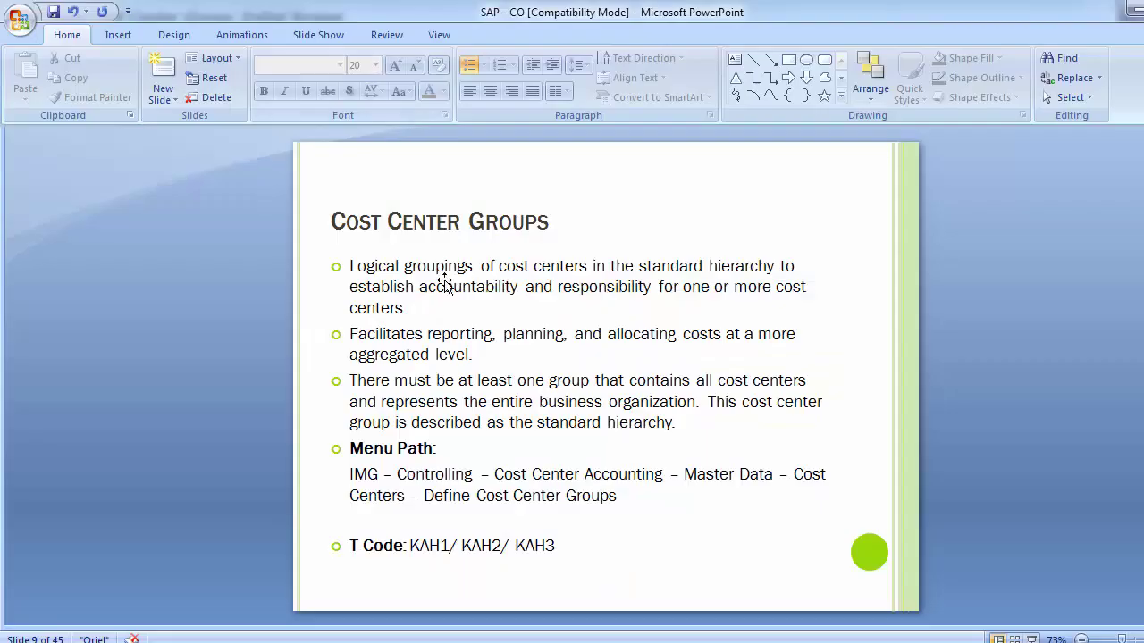
Record group code P1000 in Excel cell A8 next to Plant 1
key(alt+Tab)
key(alt+Tab)
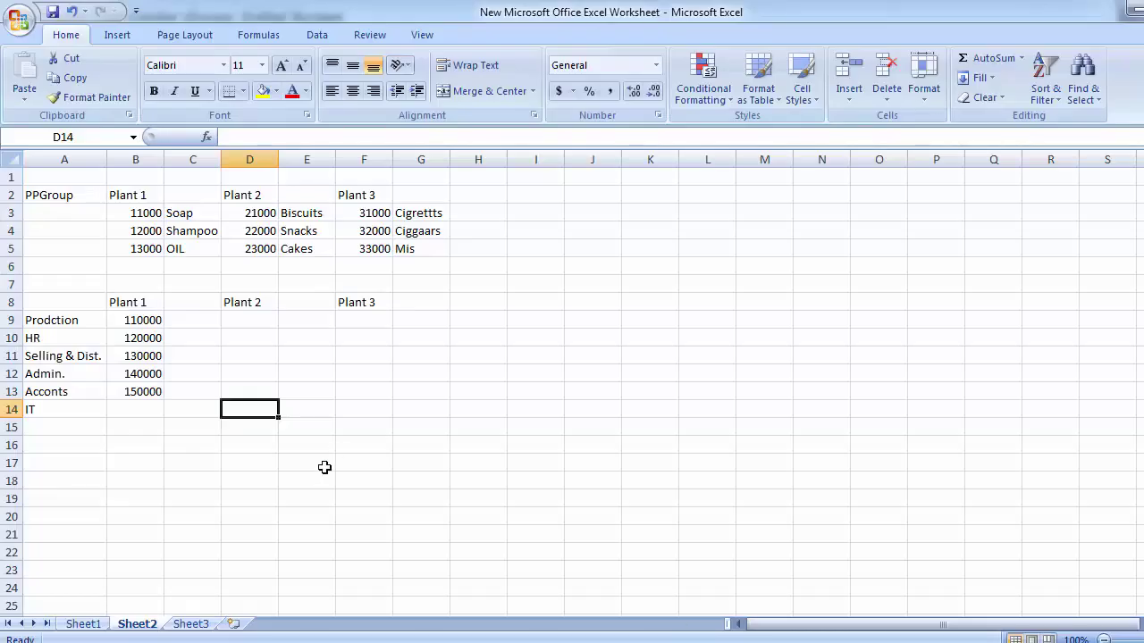
click(147, 299)
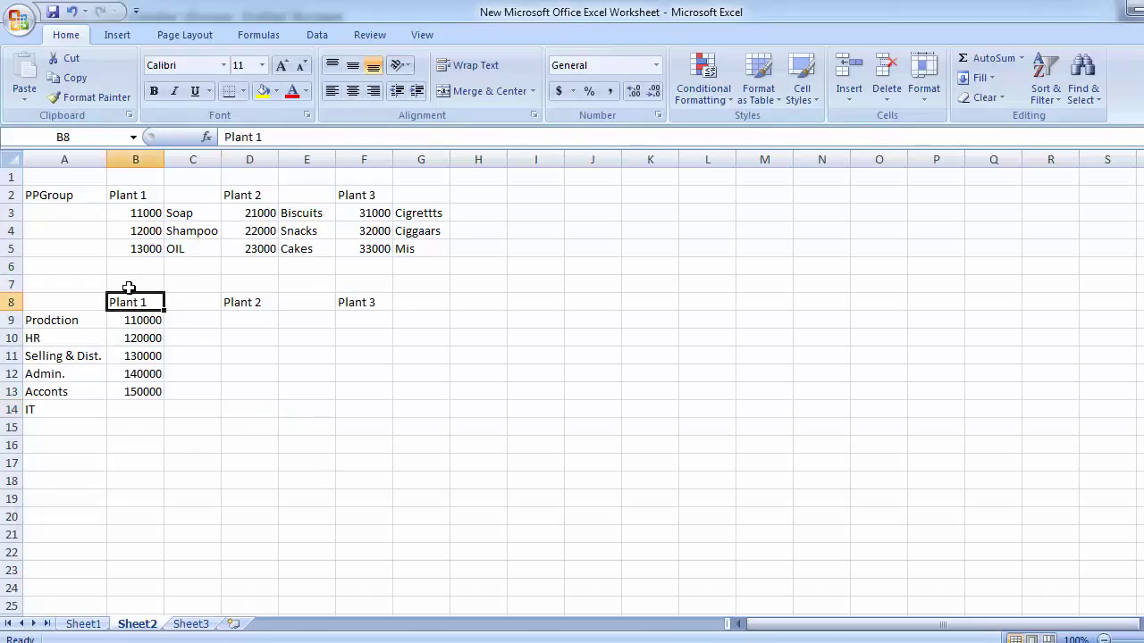
click(60, 304)
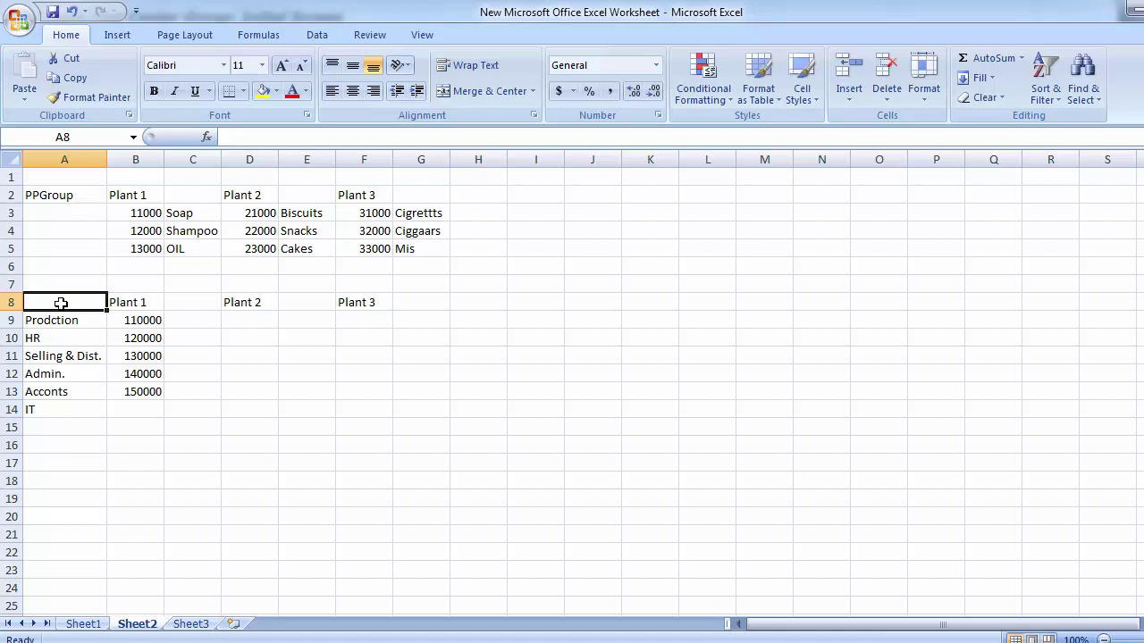
text(P)
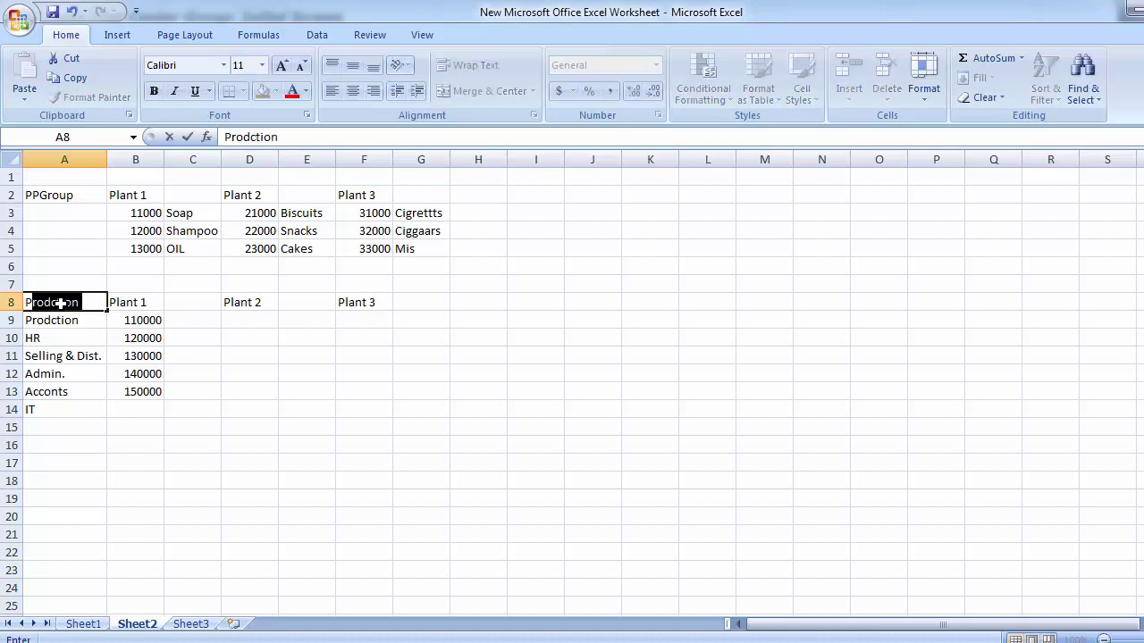
text(1000)
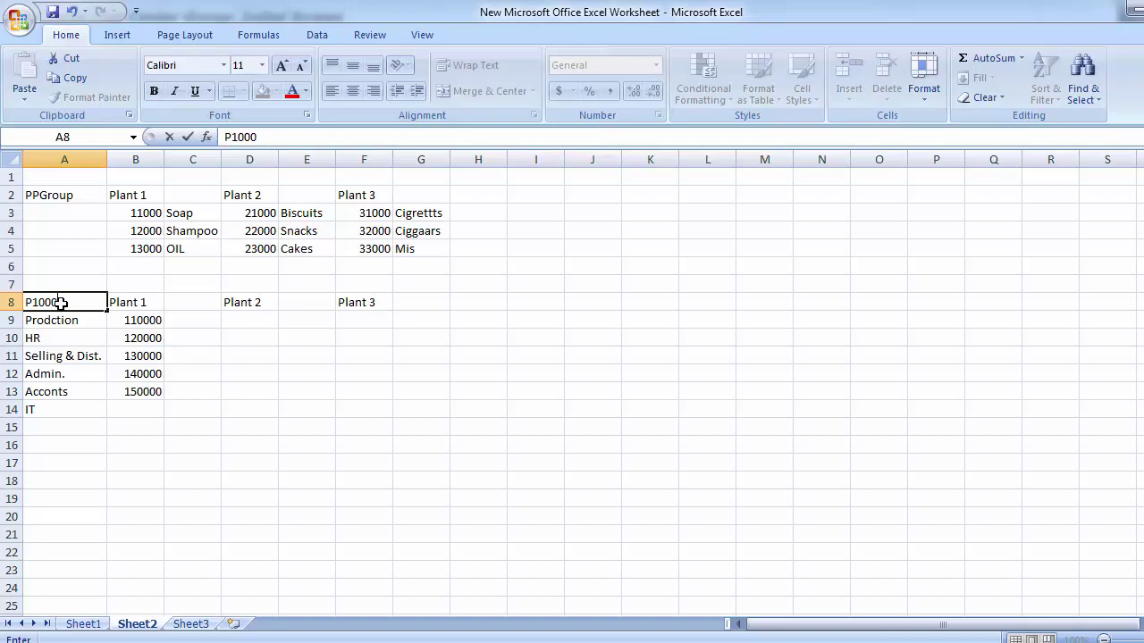
key(alt+Tab)
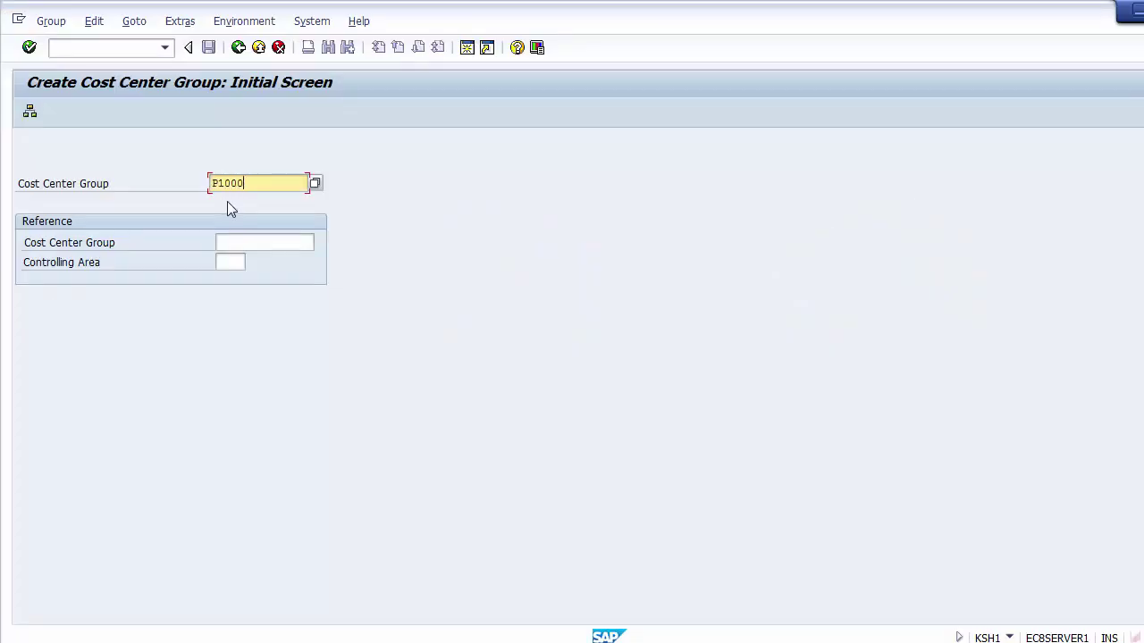
Create group P0001 with the description 'Cost Center Group Plant 1'
key(BackSpace)
key(Return)
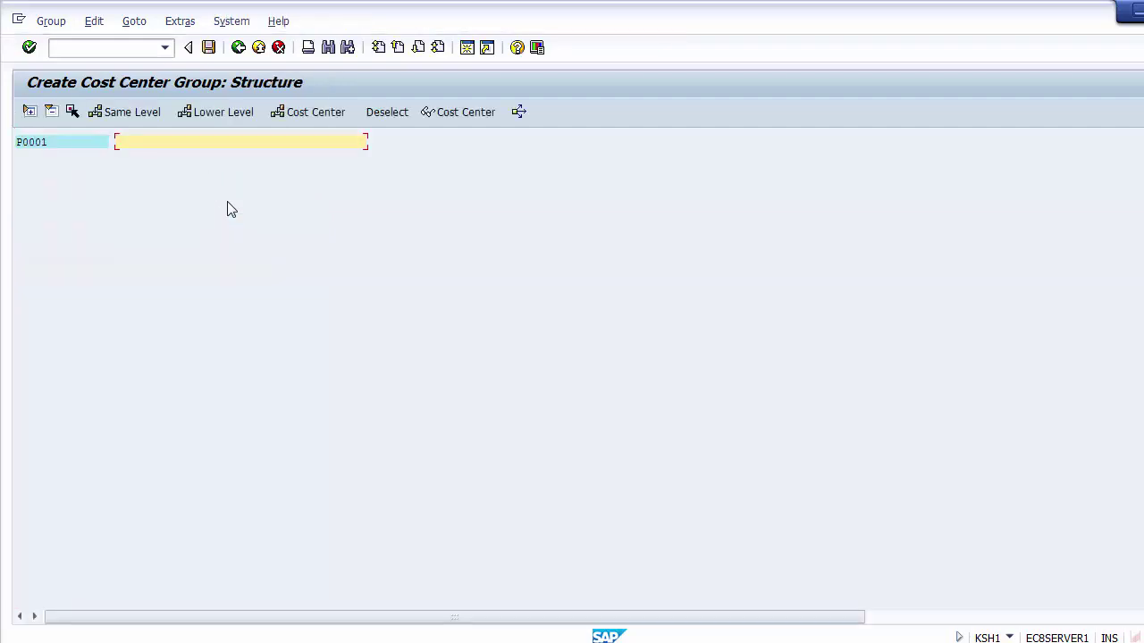
click(58, 143)
click(139, 142)
text(Cost Center Group Plant 1)
Save group P0001 and return to the initial screen
click(72, 141)
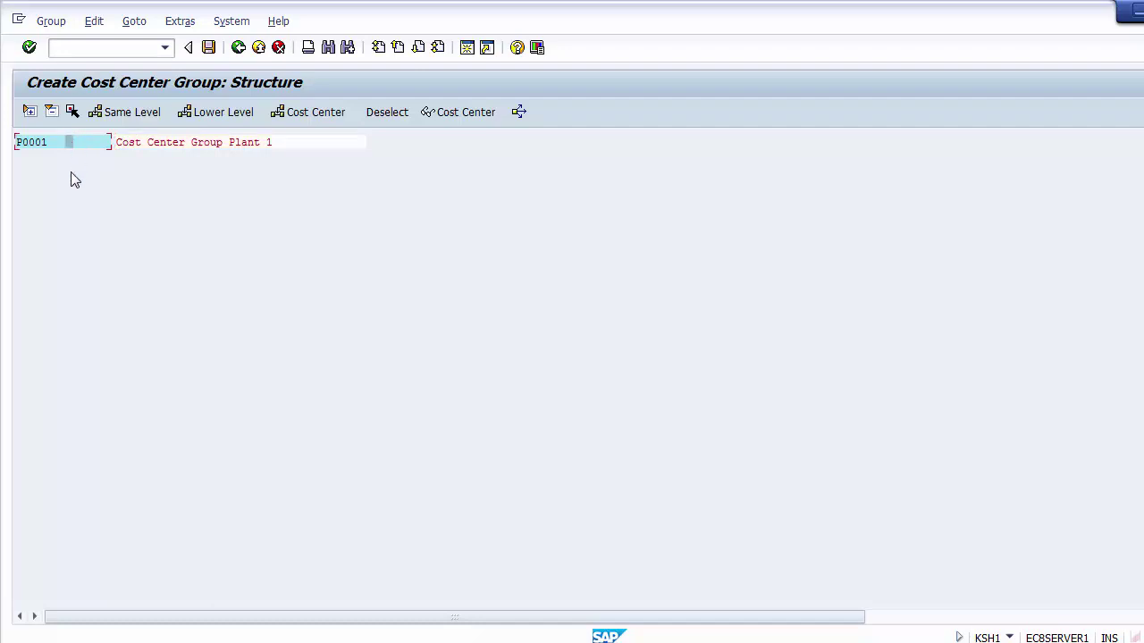
click(170, 145)
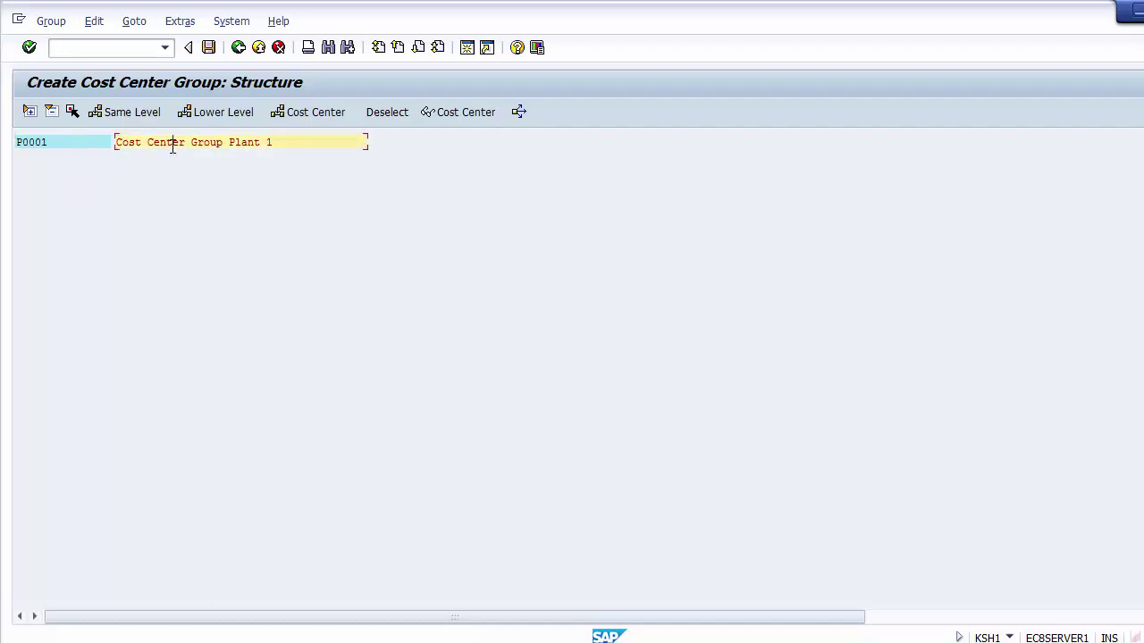
click(133, 112)
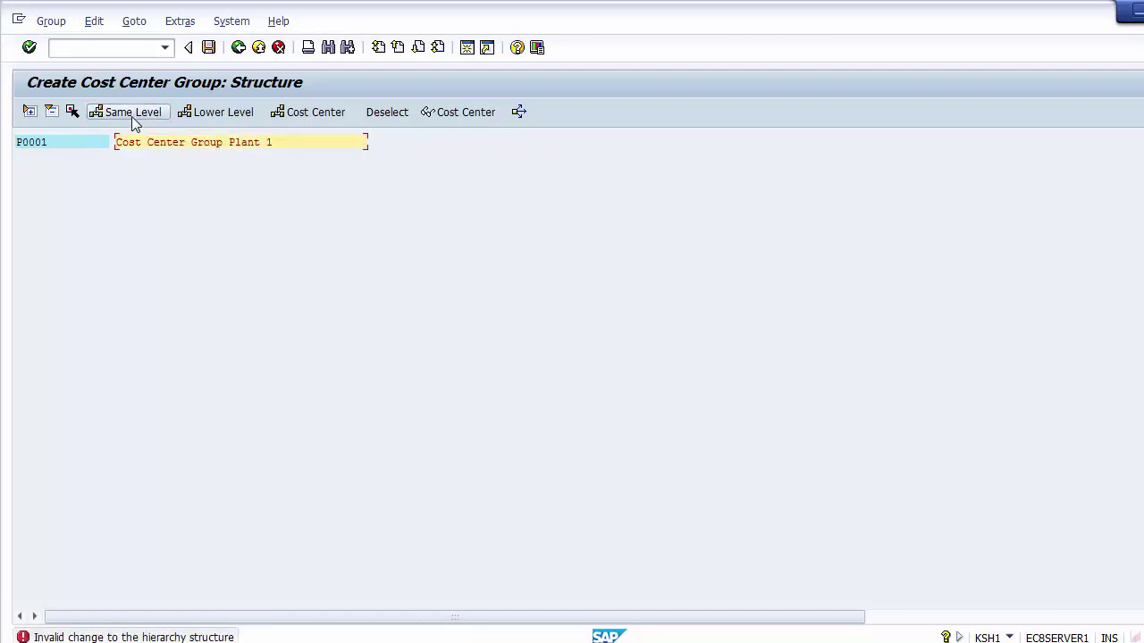
click(208, 49)
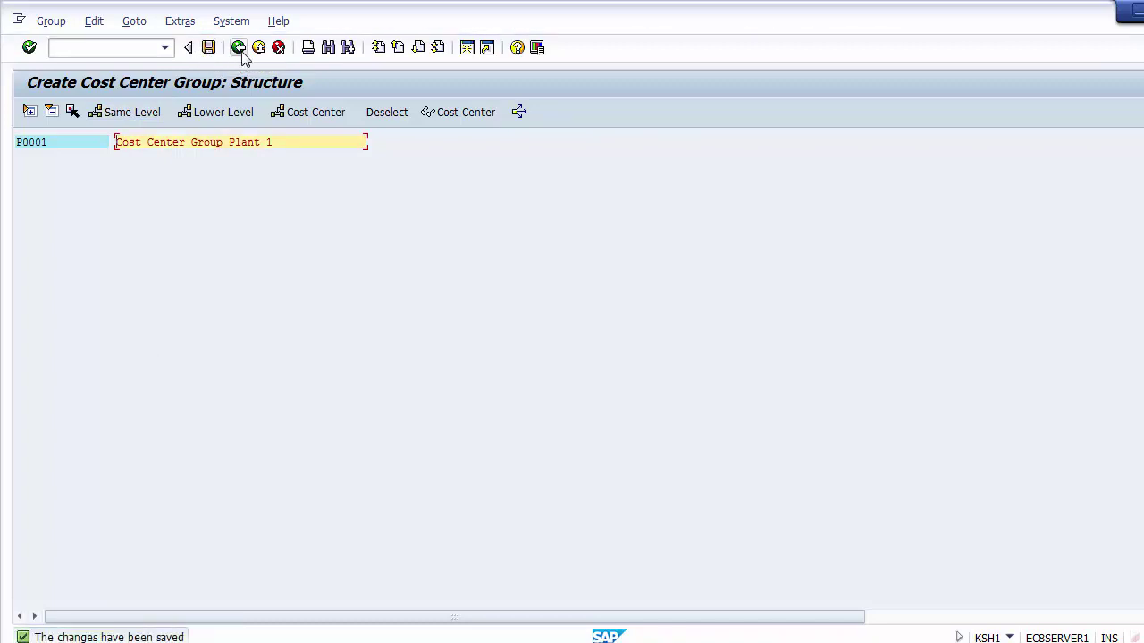
click(148, 122)
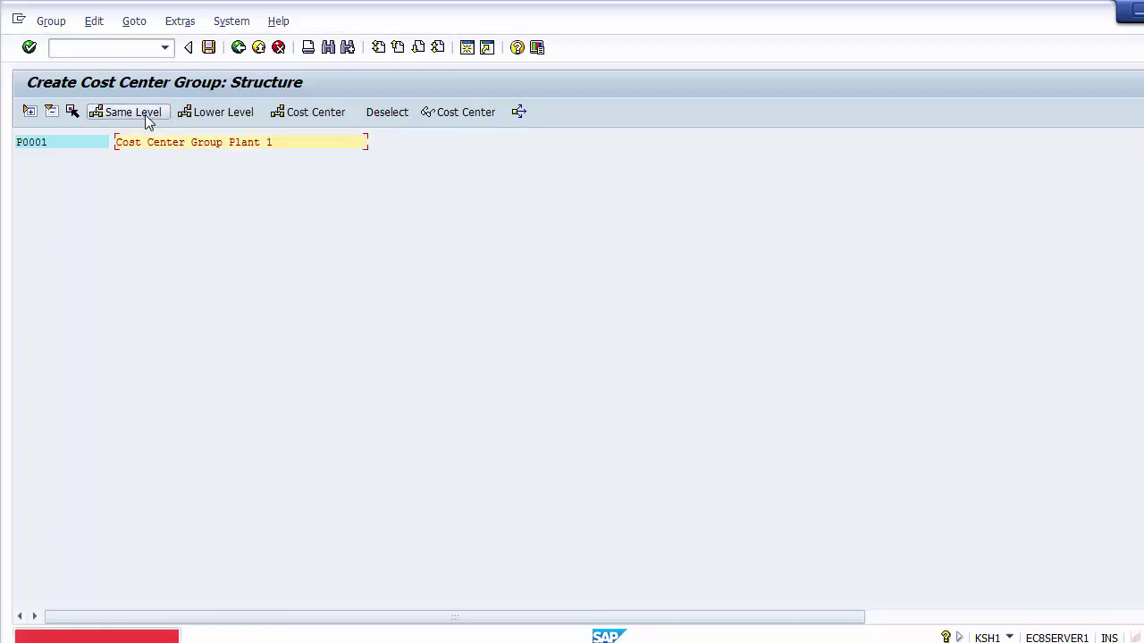
click(237, 48)
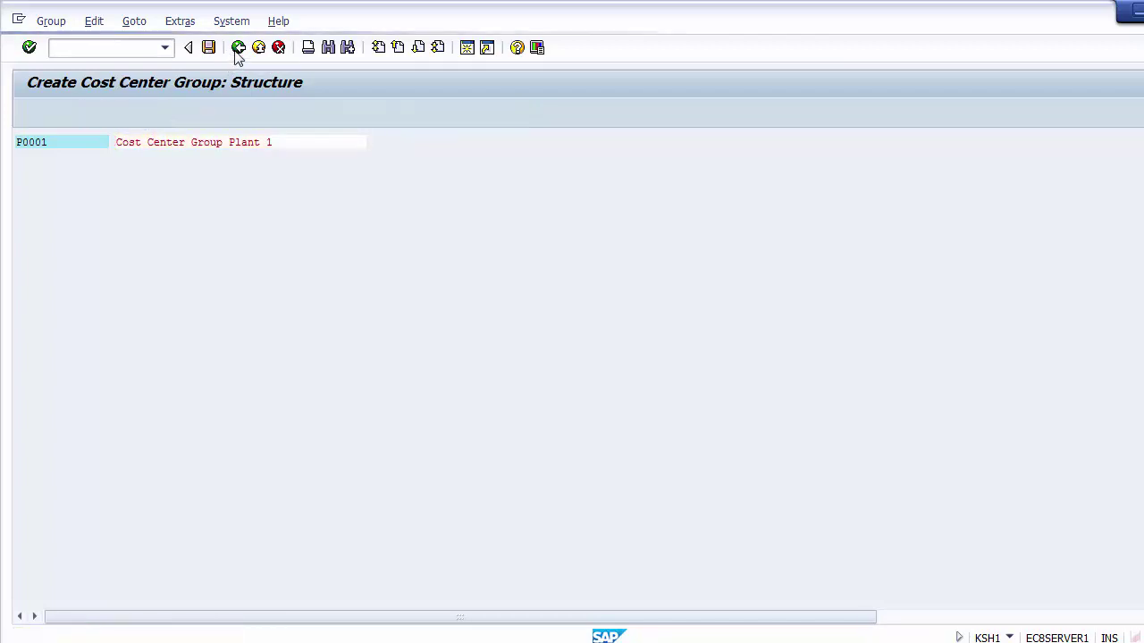
Change the new group code to P0002 and open its structure
click(259, 185)
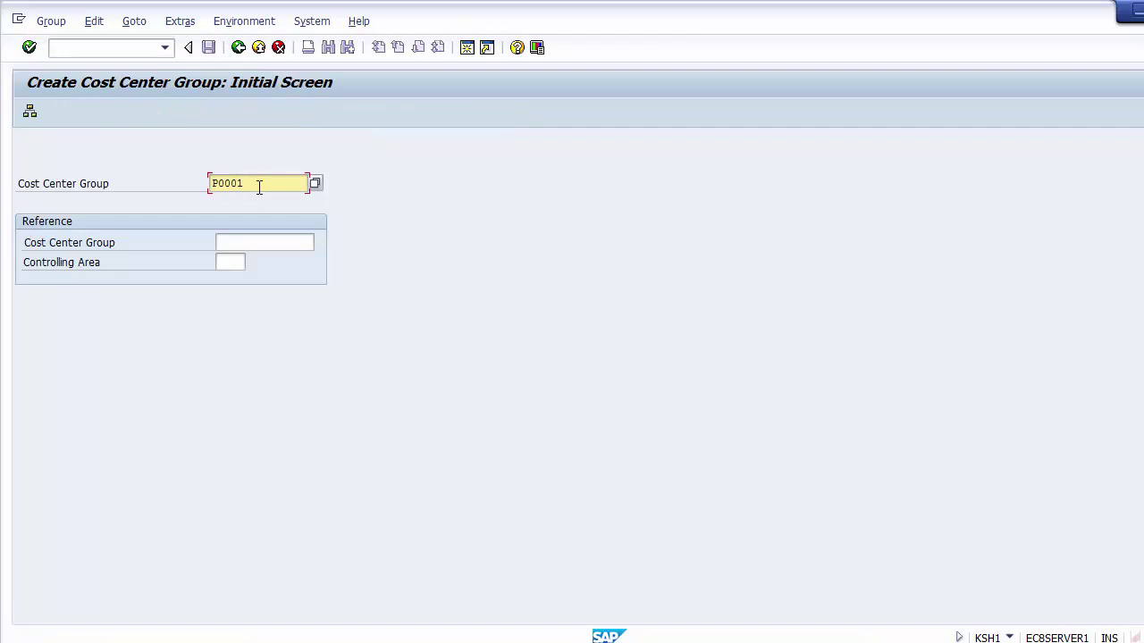
key(BackSpace)
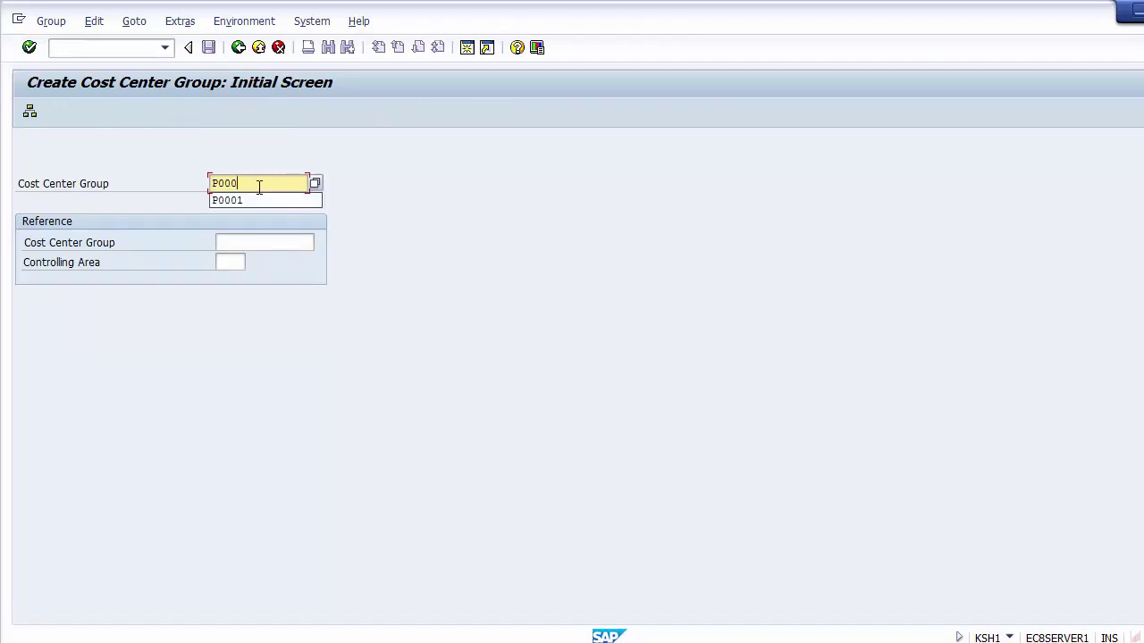
text(2)
key(Return)
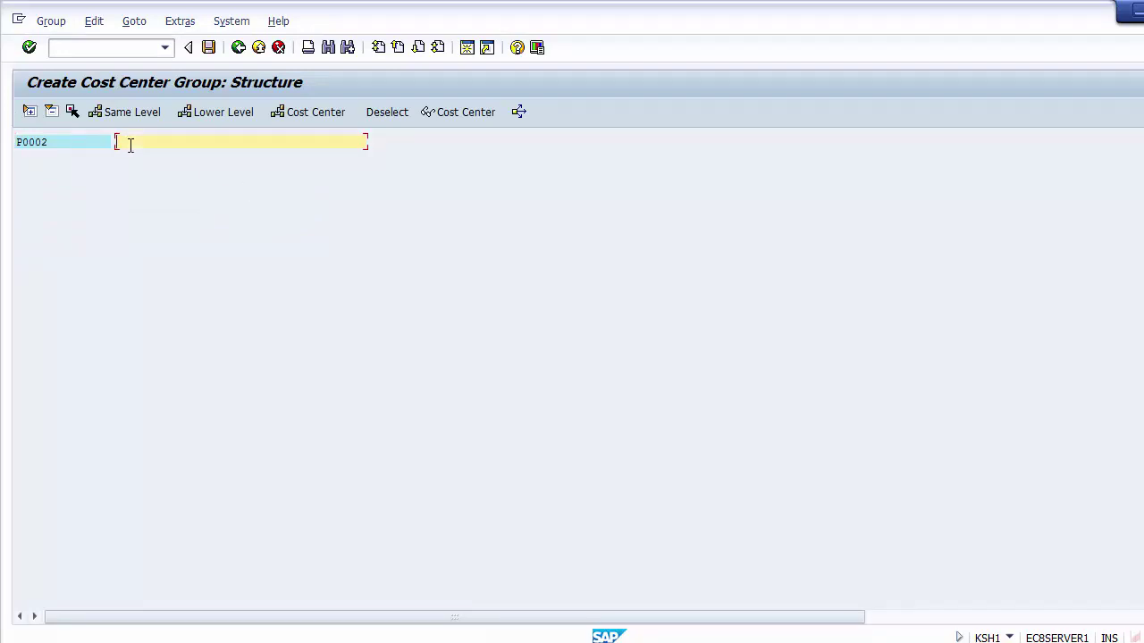
Describe P0002 as 'Cost Center Group Plant 2' and save it when leaving
text(Cost Ce)
text(nter Group)
text( Prod)
key(BackSpace)
key(BackSpace)
key(BackSpace)
text(lan)
key(Return)
click(231, 52)
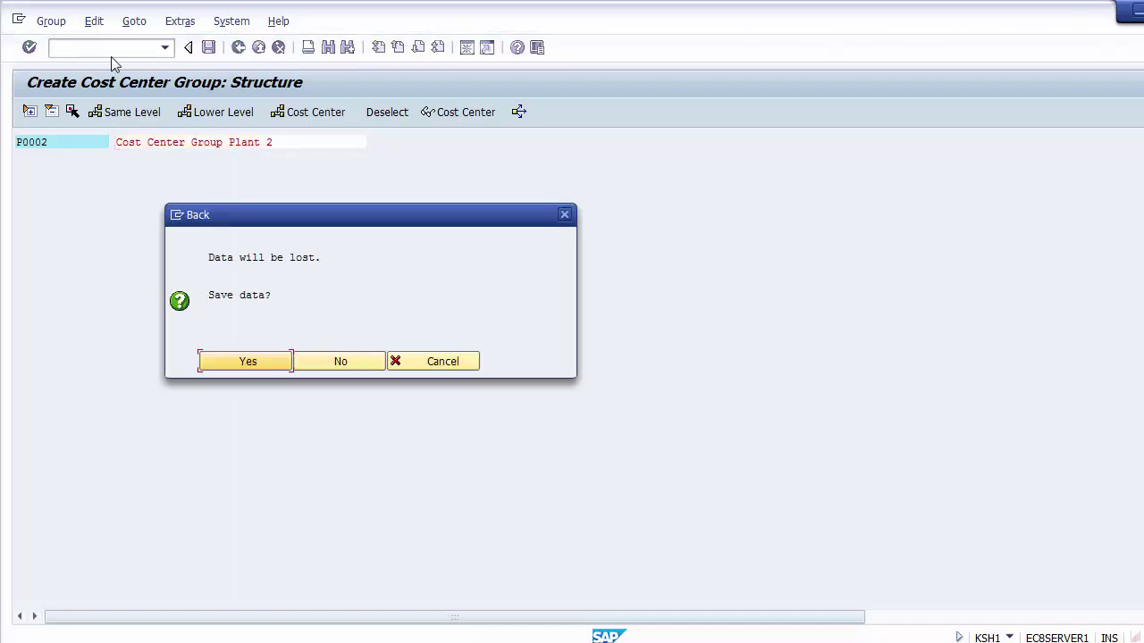
click(247, 361)
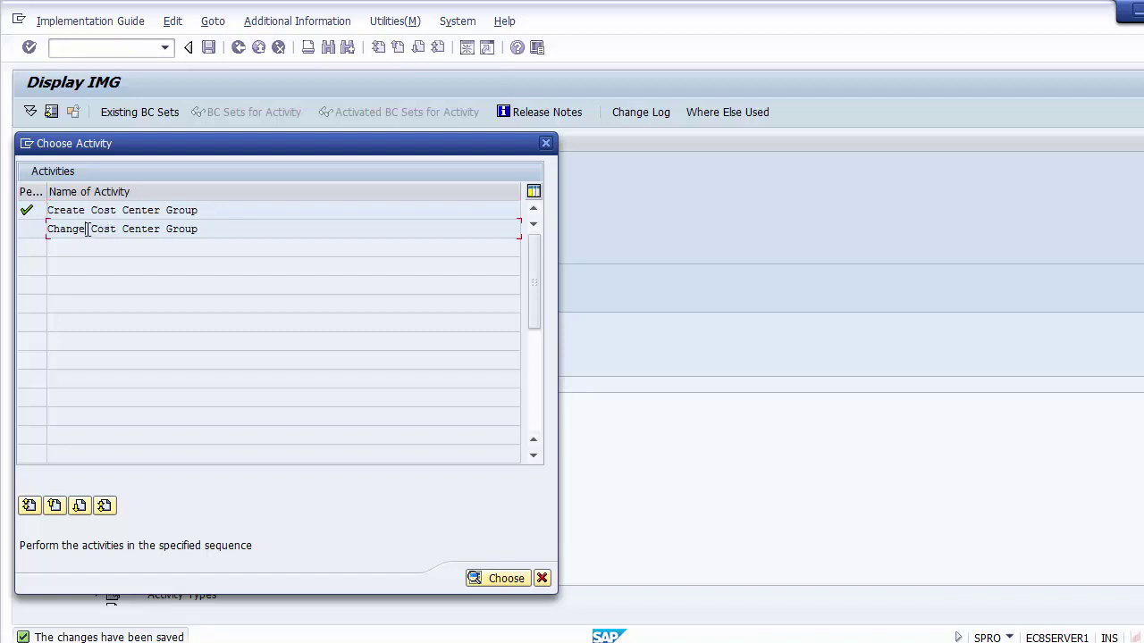
Open group P0001 in Change Cost Center Group
double_click(87, 231)
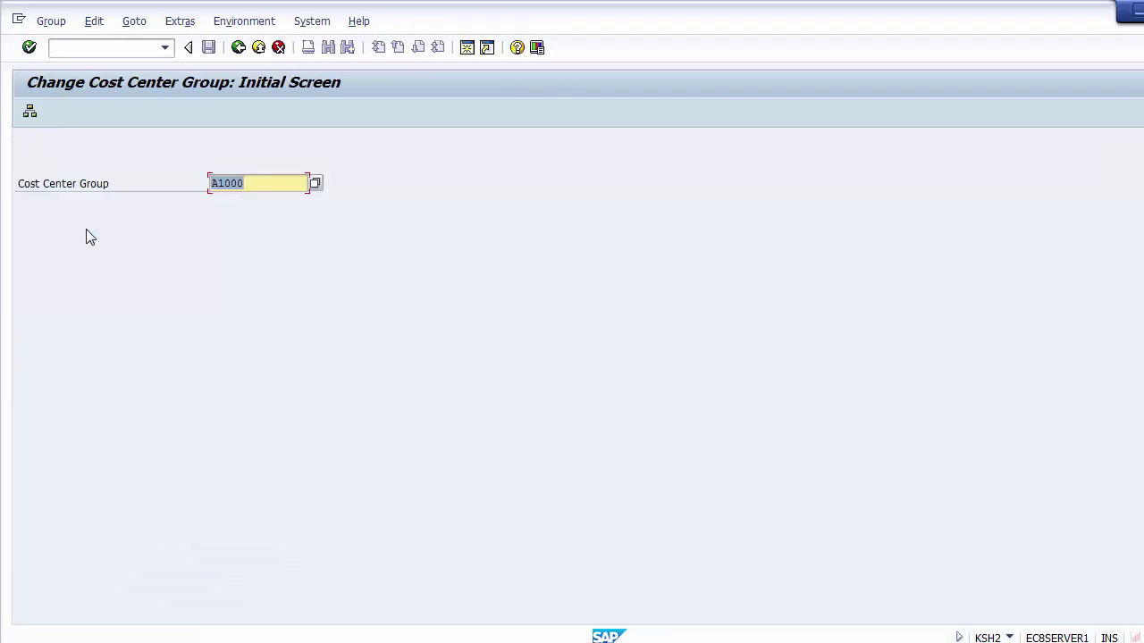
key(BackSpace)
click(254, 230)
key(Return)
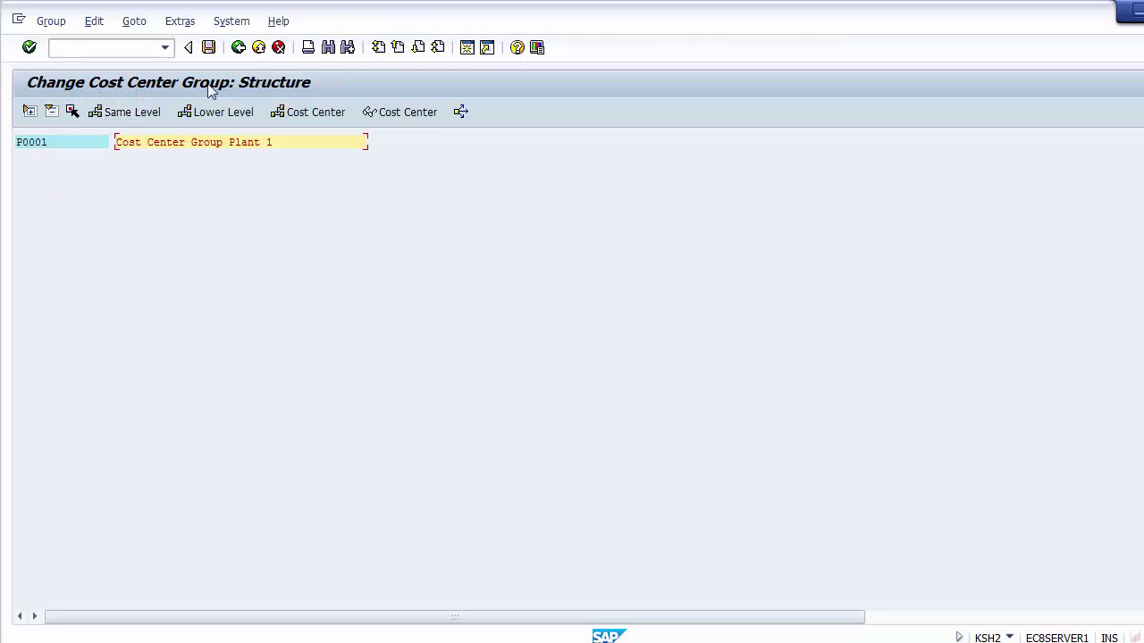
Change P0001's description to 'Cost Center Group Plant - 1' and save it
click(64, 140)
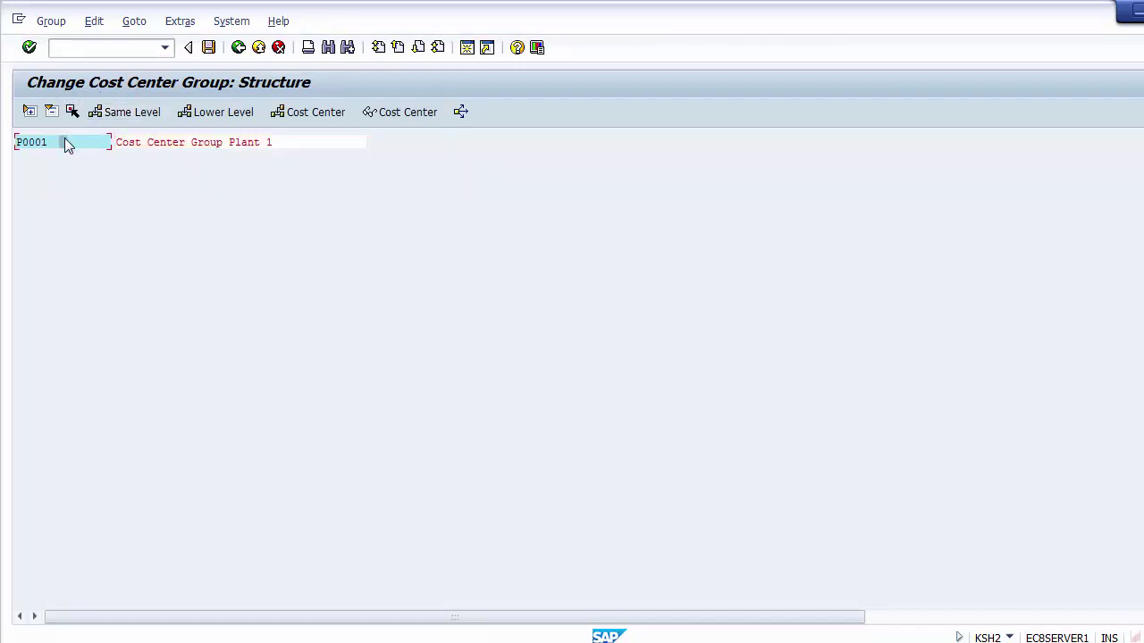
click(280, 144)
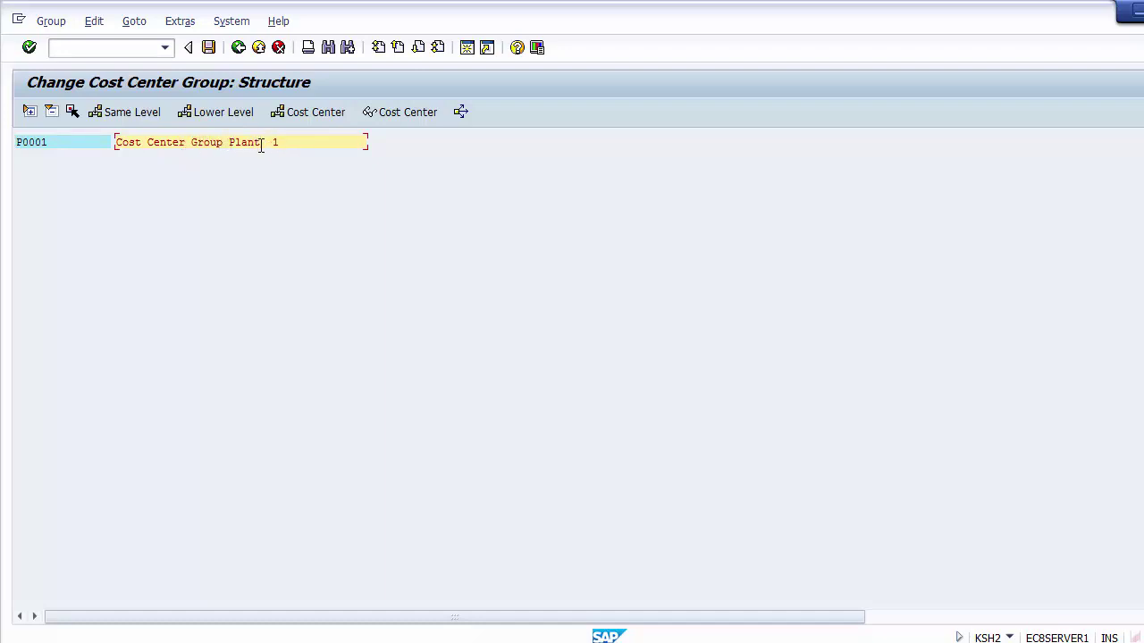
text(-)
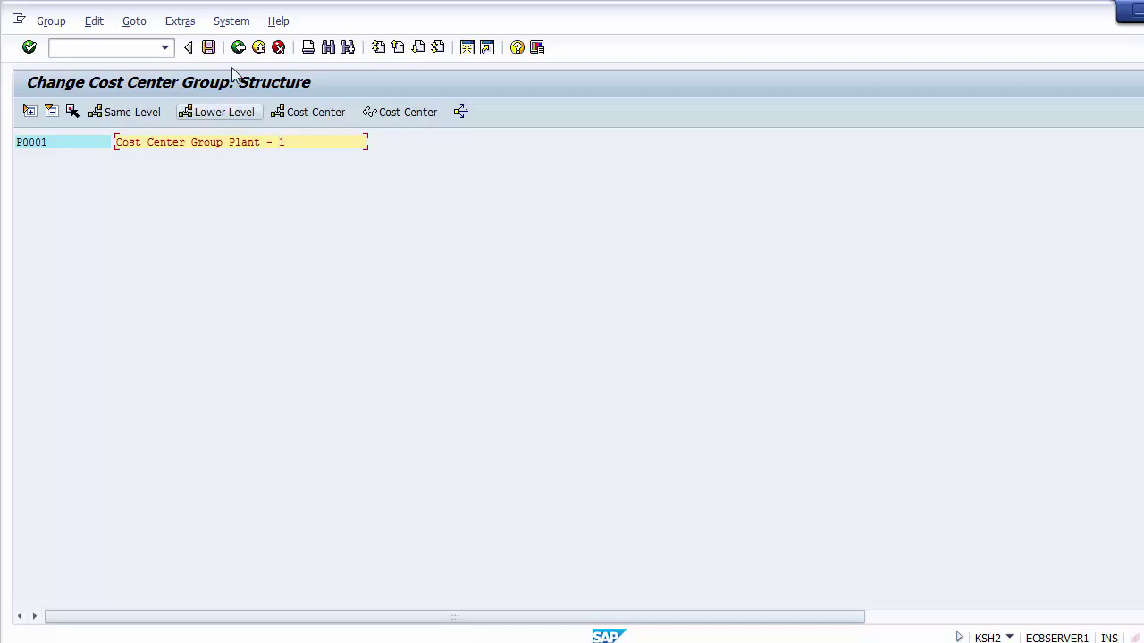
click(208, 49)
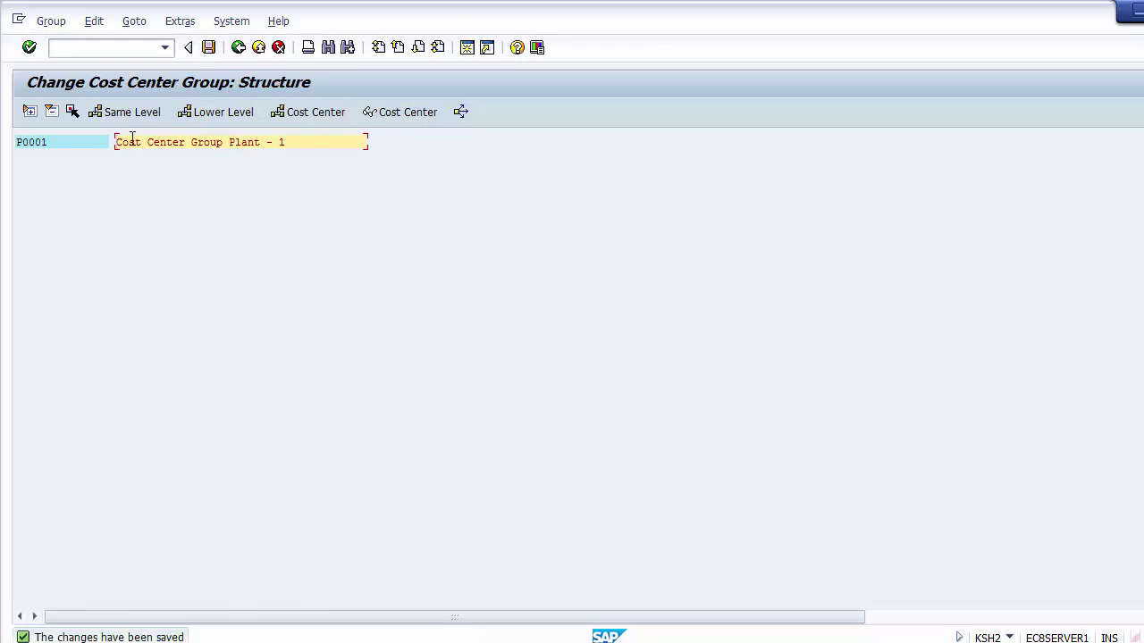
click(75, 148)
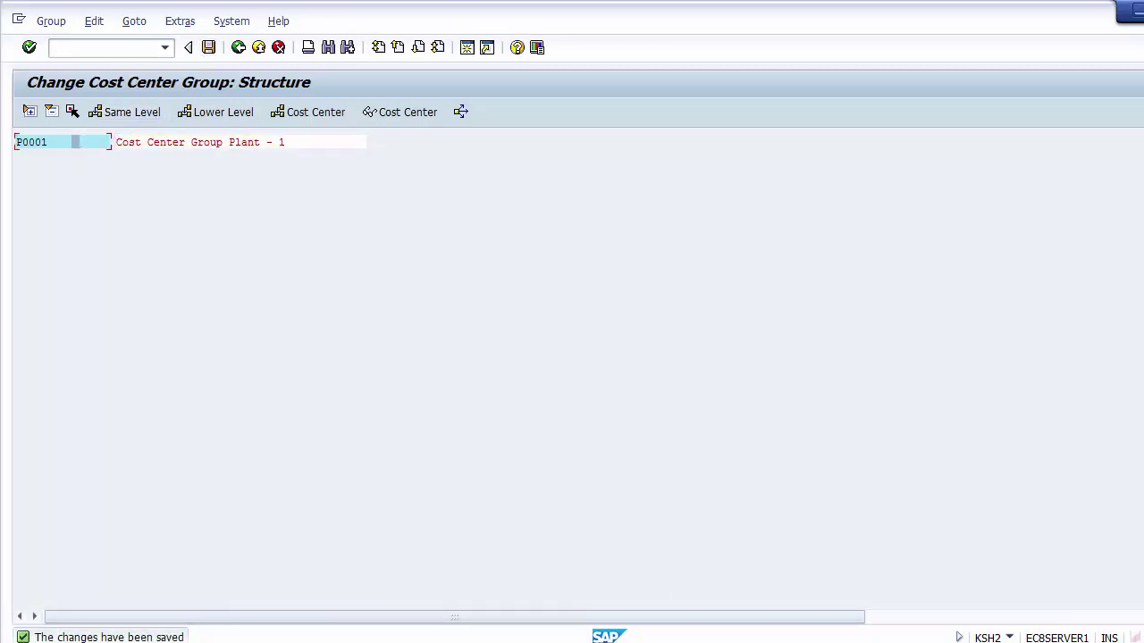
key(alt+Tab)
click(136, 322)
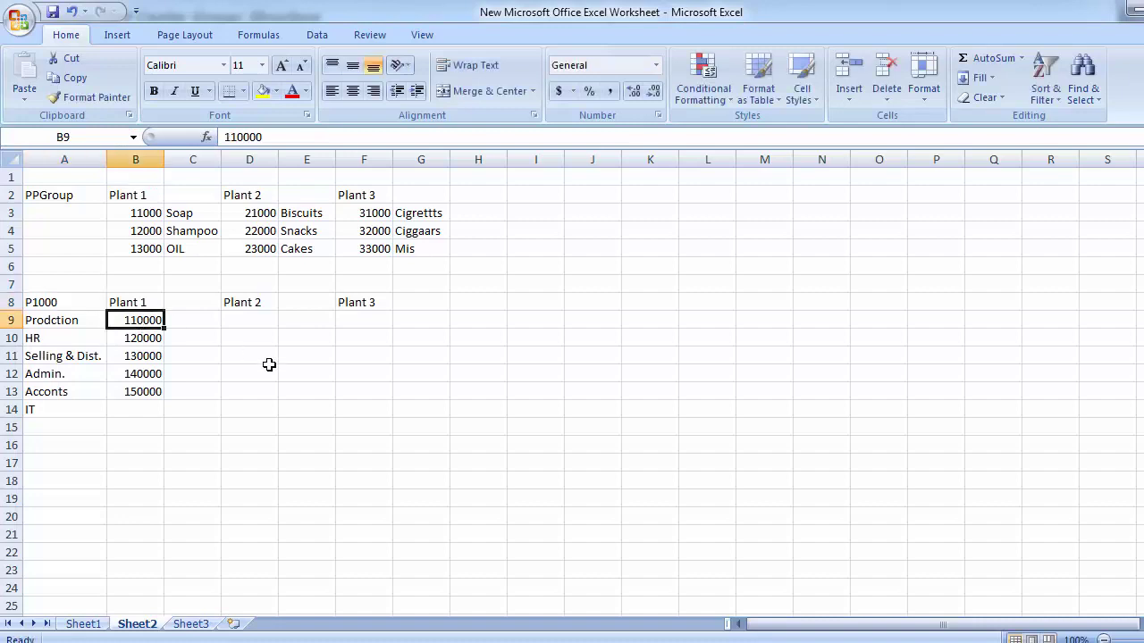
Shade cells B9 and A8 light green
click(276, 91)
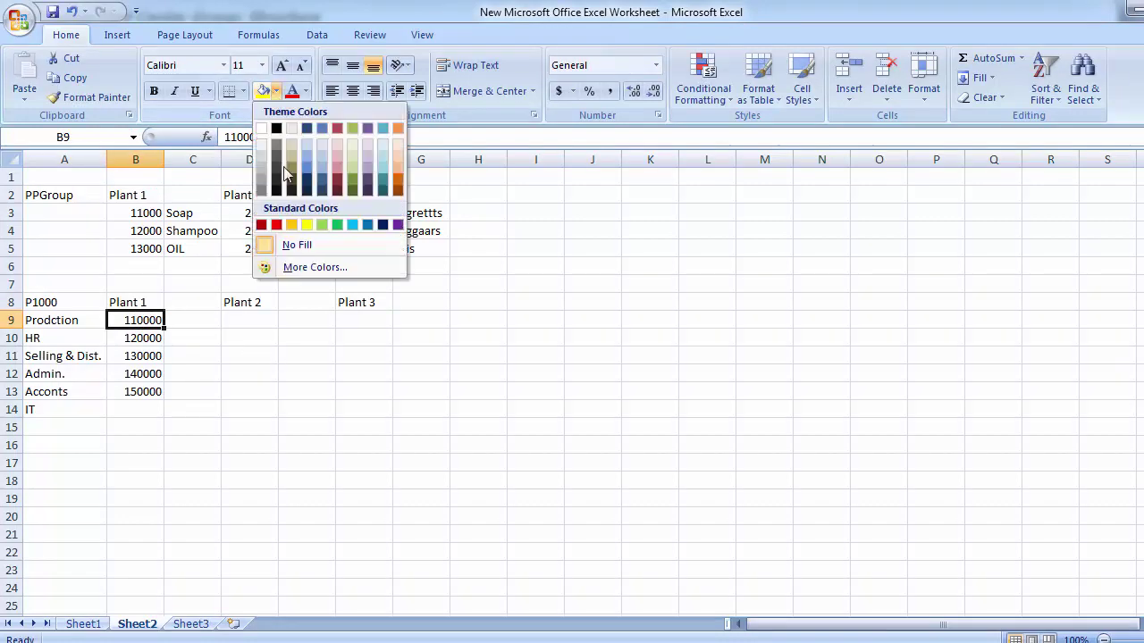
click(323, 225)
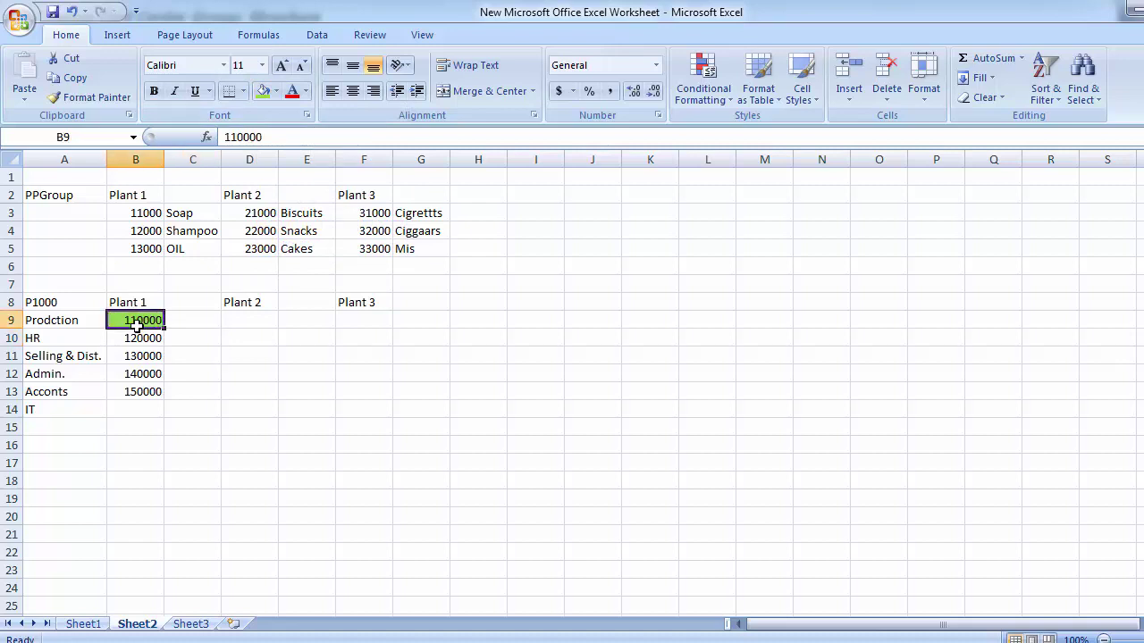
click(56, 304)
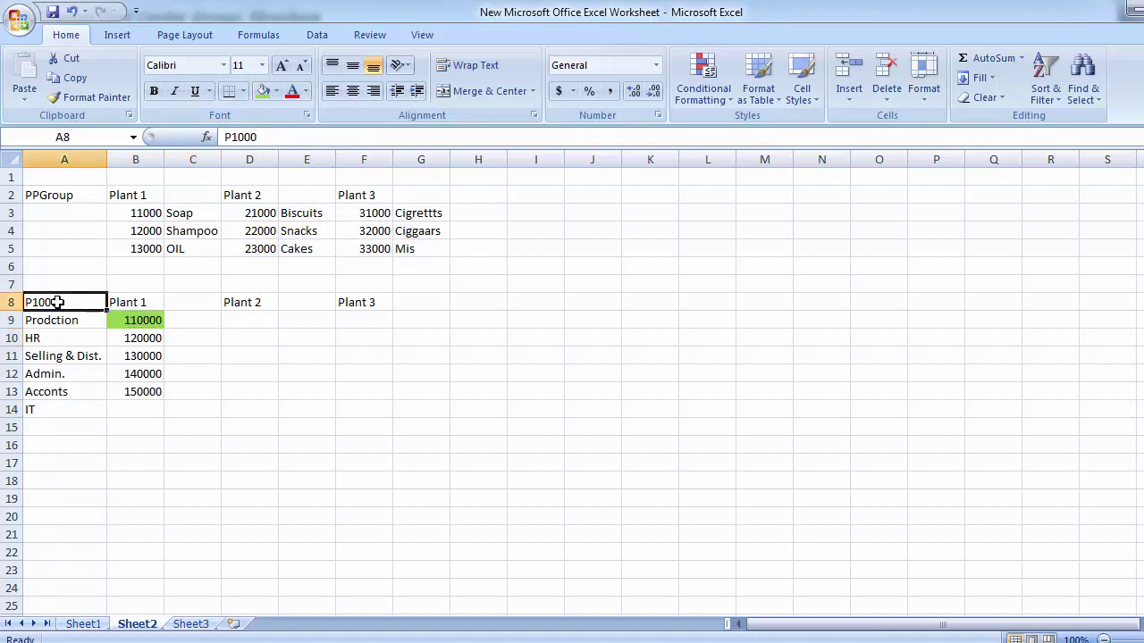
click(263, 93)
Change cell A8's group code from P1000 to P0001
text(P001)
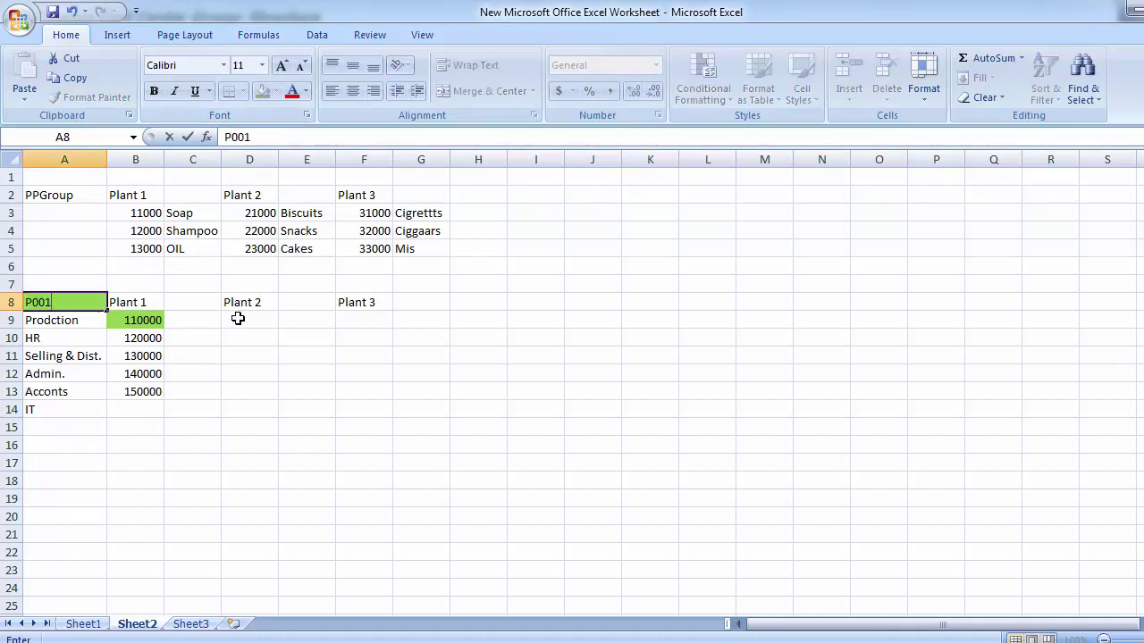
key(BackSpace)
text(01)
key(Return)
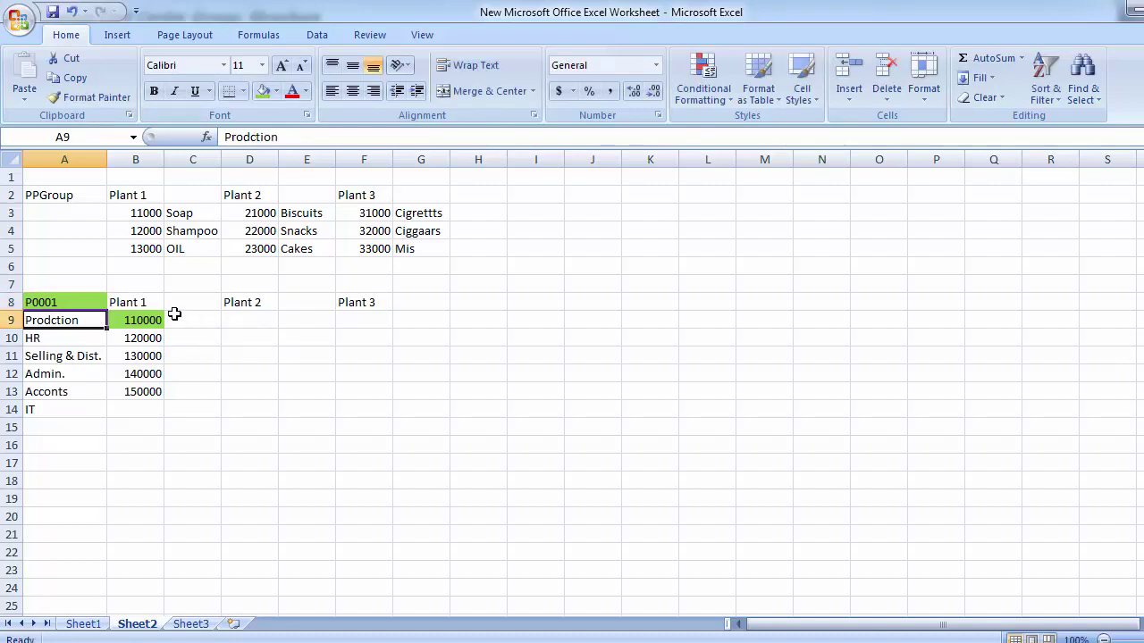
click(84, 304)
click(131, 325)
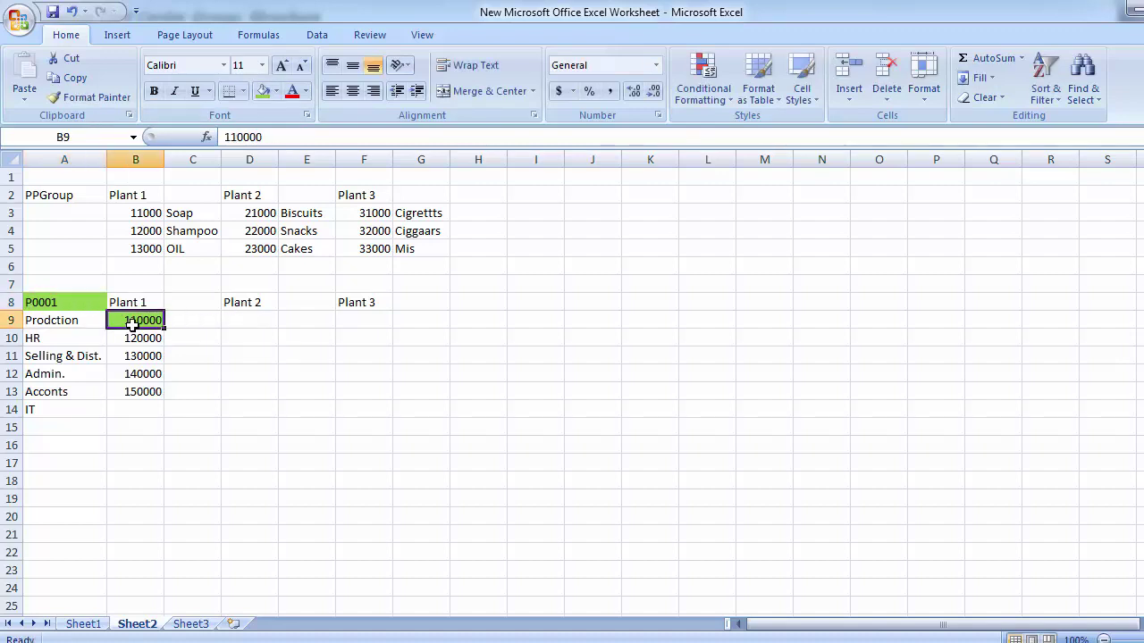
click(79, 301)
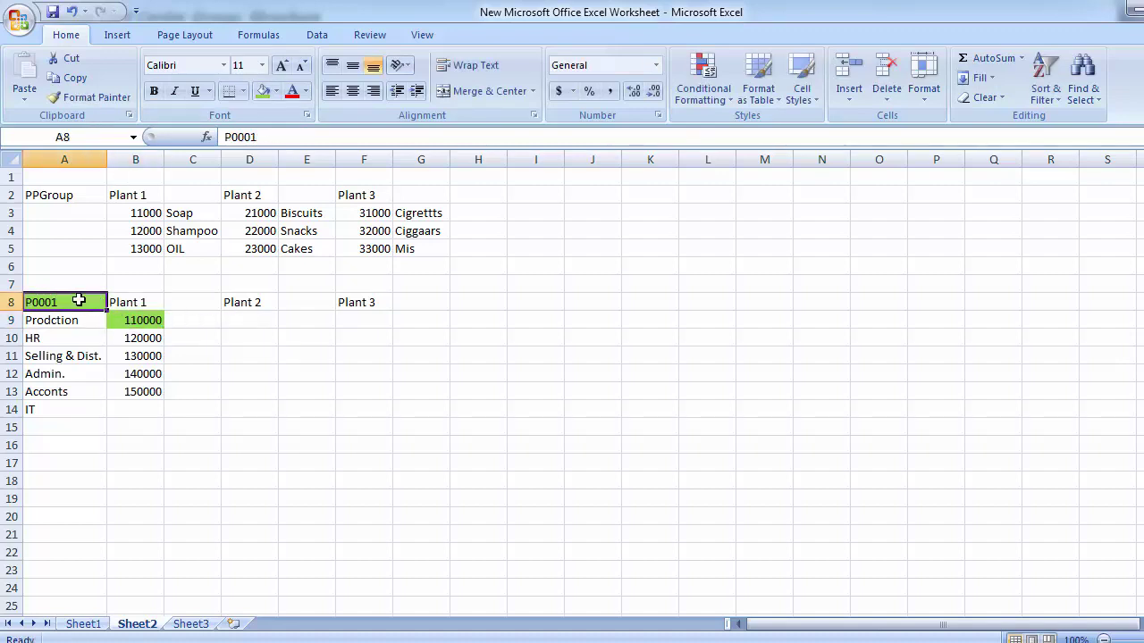
key(alt+Tab)
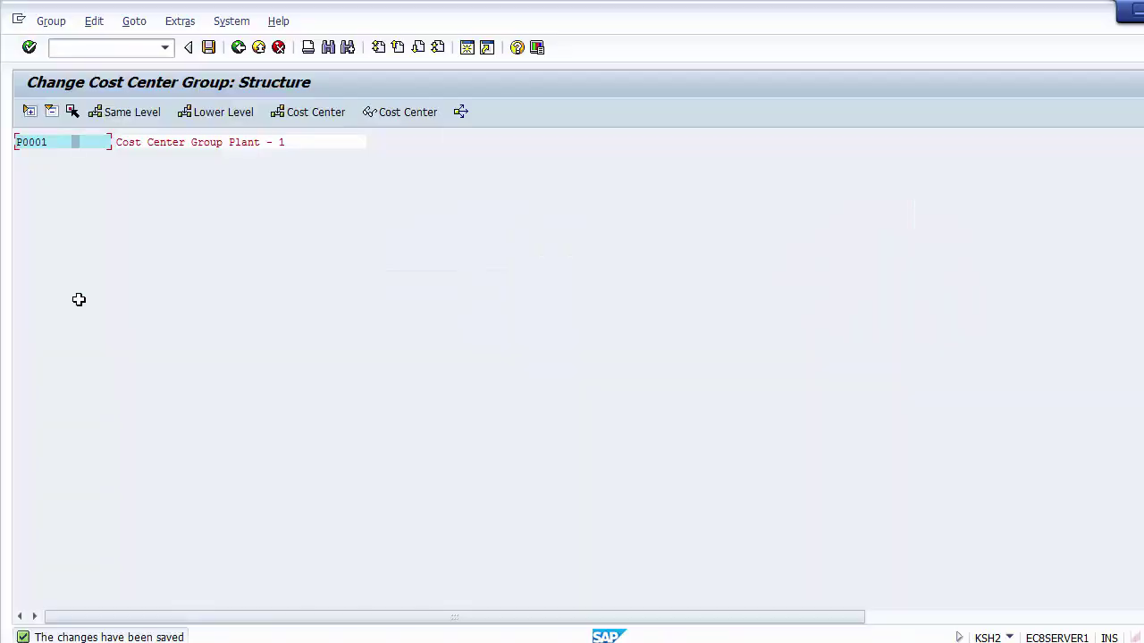
Attempt a lower-level sub-group under P0001, then exit without saving
click(175, 141)
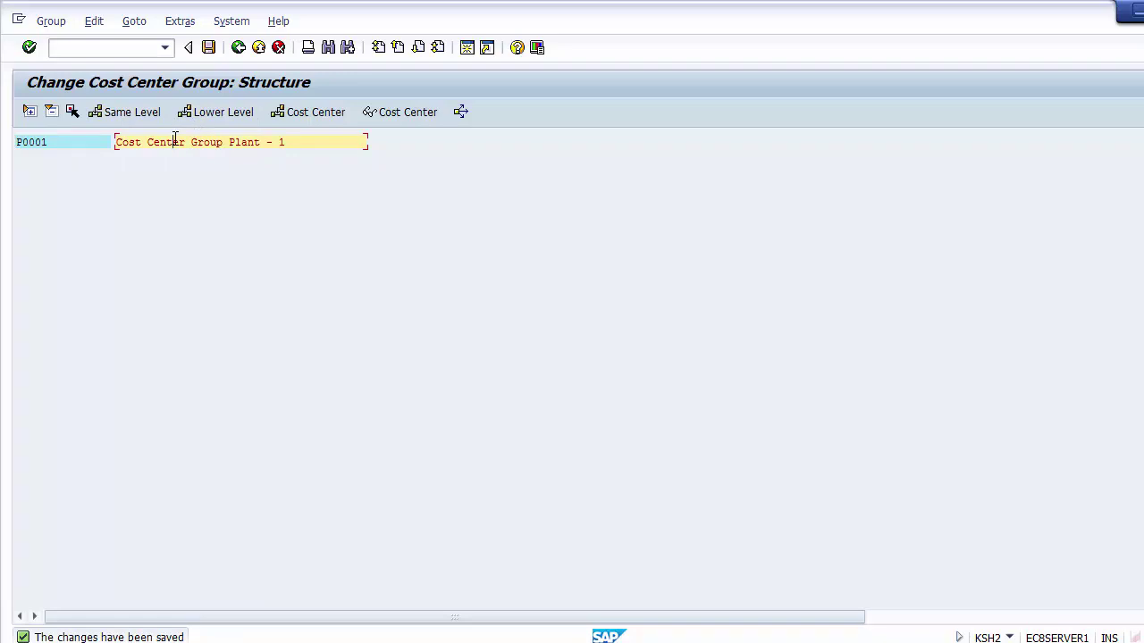
click(225, 121)
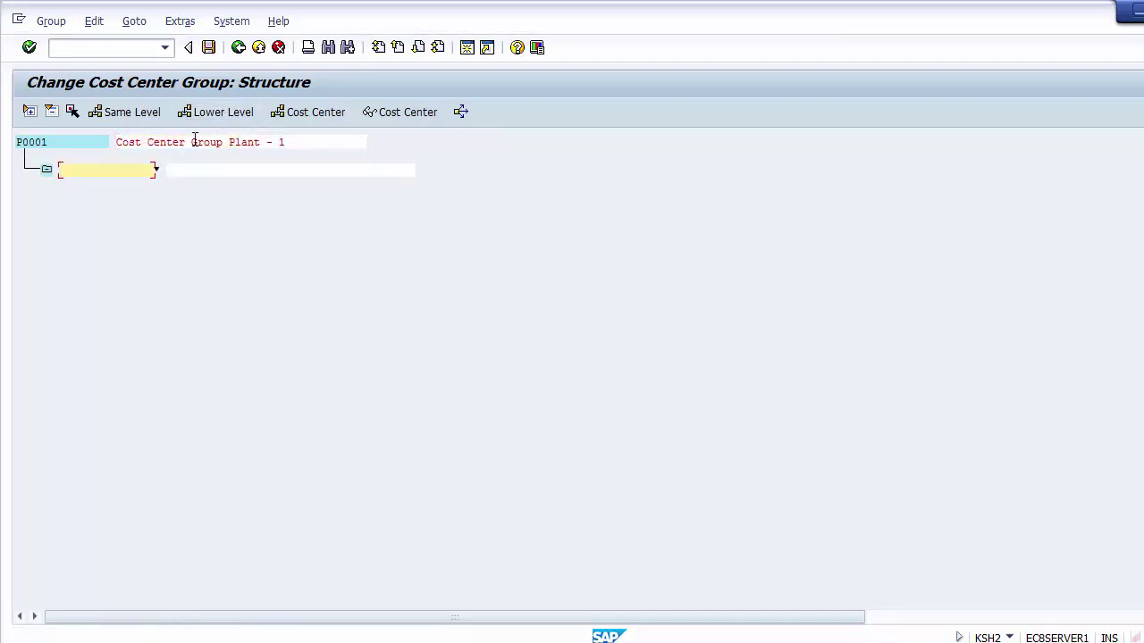
click(194, 142)
click(128, 169)
click(284, 117)
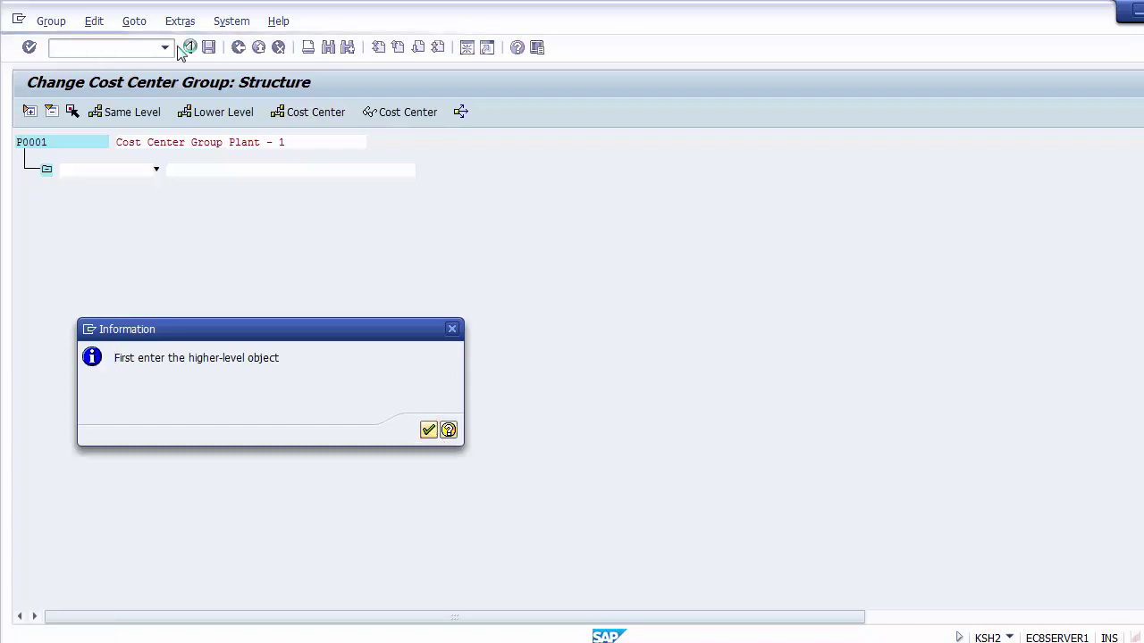
click(429, 429)
click(238, 47)
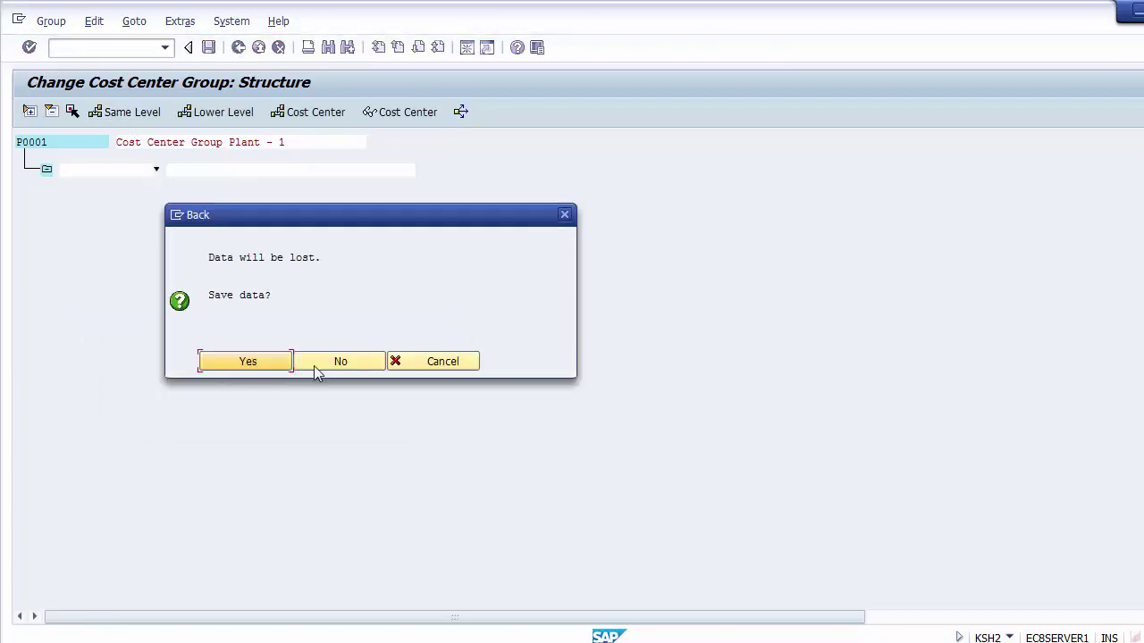
click(332, 362)
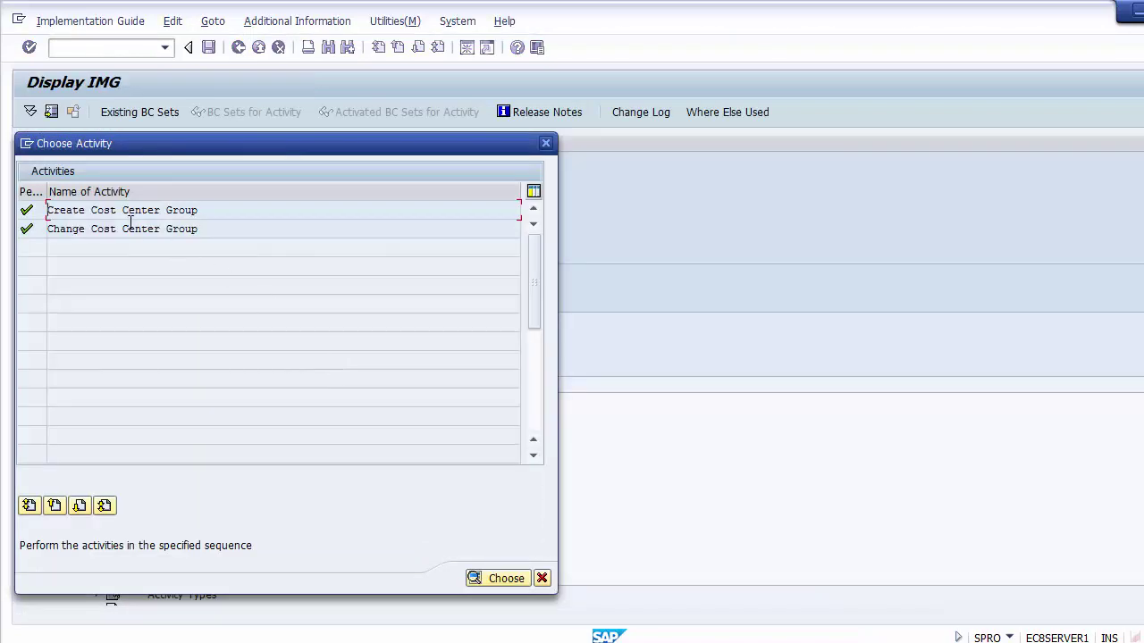
Reopen P0001 in Change Cost Center Group and insert empty cost center rows beneath it
double_click(126, 226)
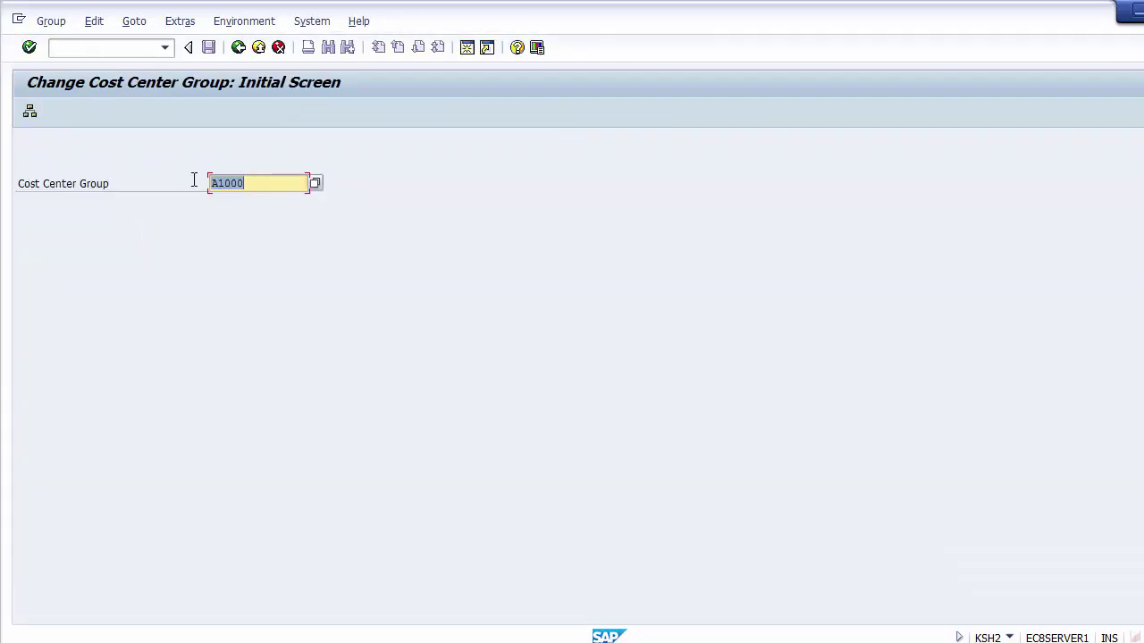
key(Delete)
key(Down)
key(Return)
key(Return)
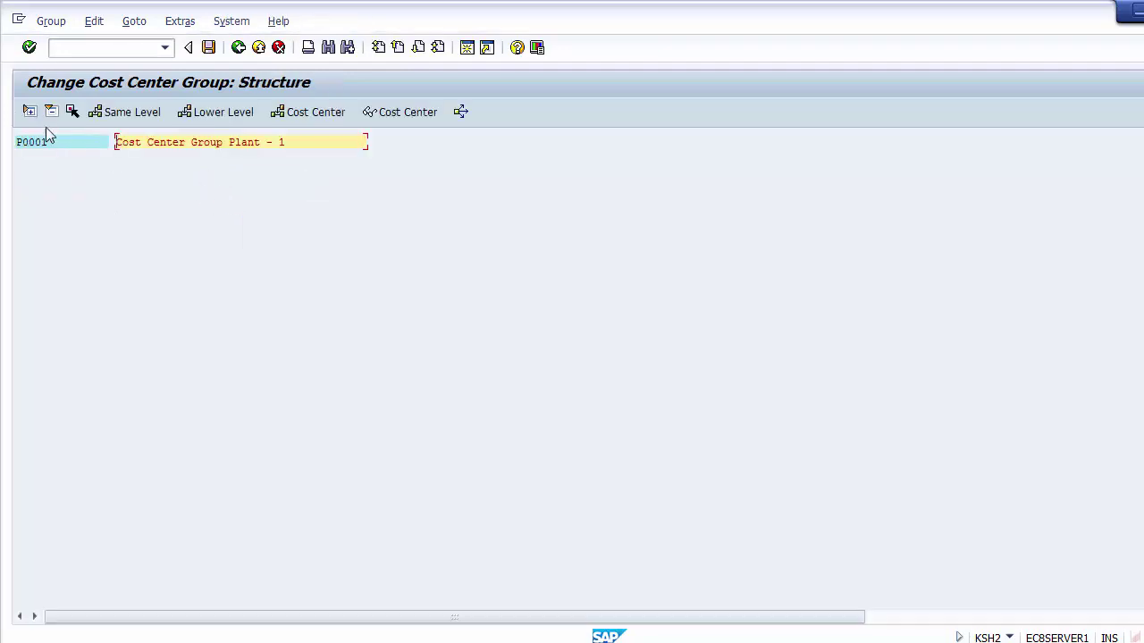
click(27, 145)
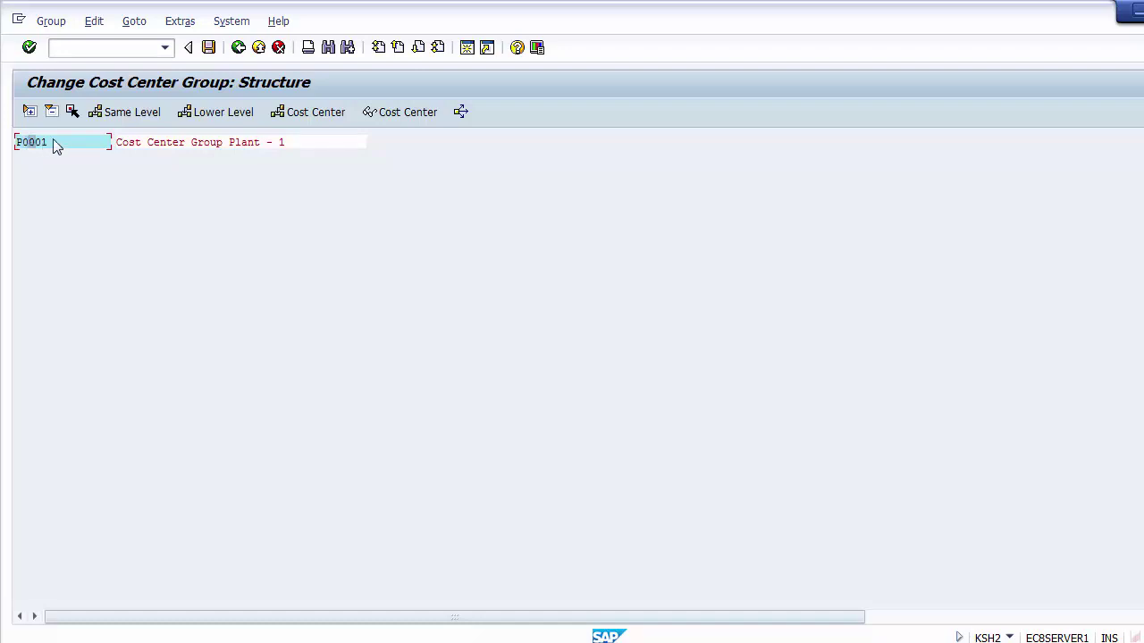
click(297, 119)
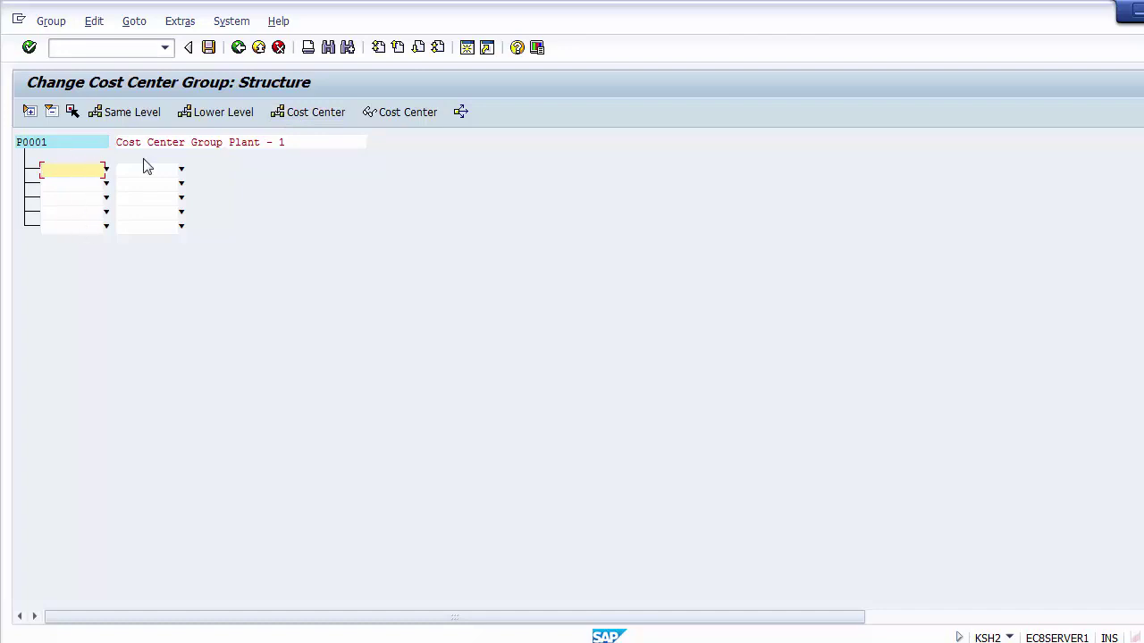
key(alt+Tab)
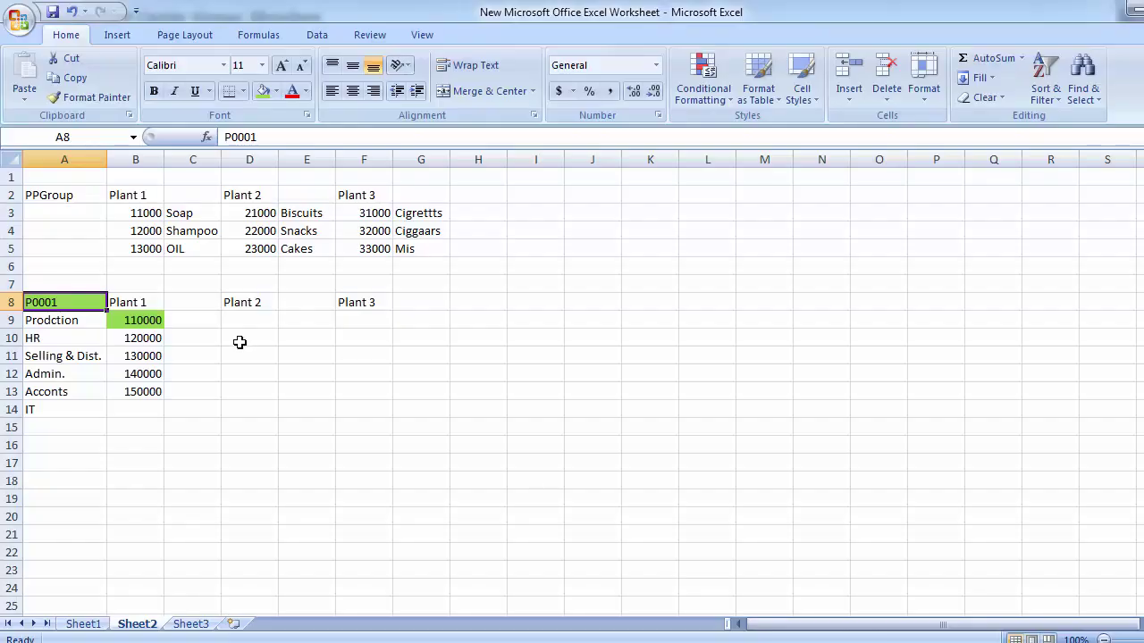
Copy cost center 110000 from Excel into P0001's first entry row, then erase it
click(134, 319)
key(ctrl+c)
key(alt+Tab)
click(86, 172)
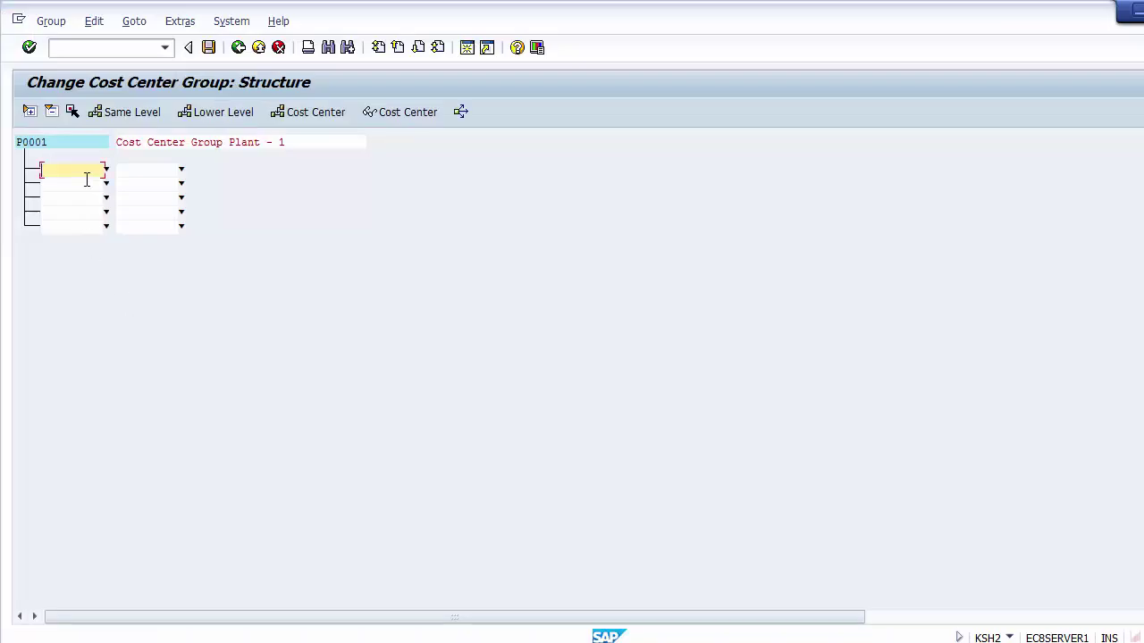
key(ctrl+v)
click(160, 142)
click(91, 170)
key(BackSpace)
key(BackSpace)
key(BackSpace)
key(BackSpace)
key(BackSpace)
Leave P0001's structure without saving and reopen Change Cost Center Group
click(238, 49)
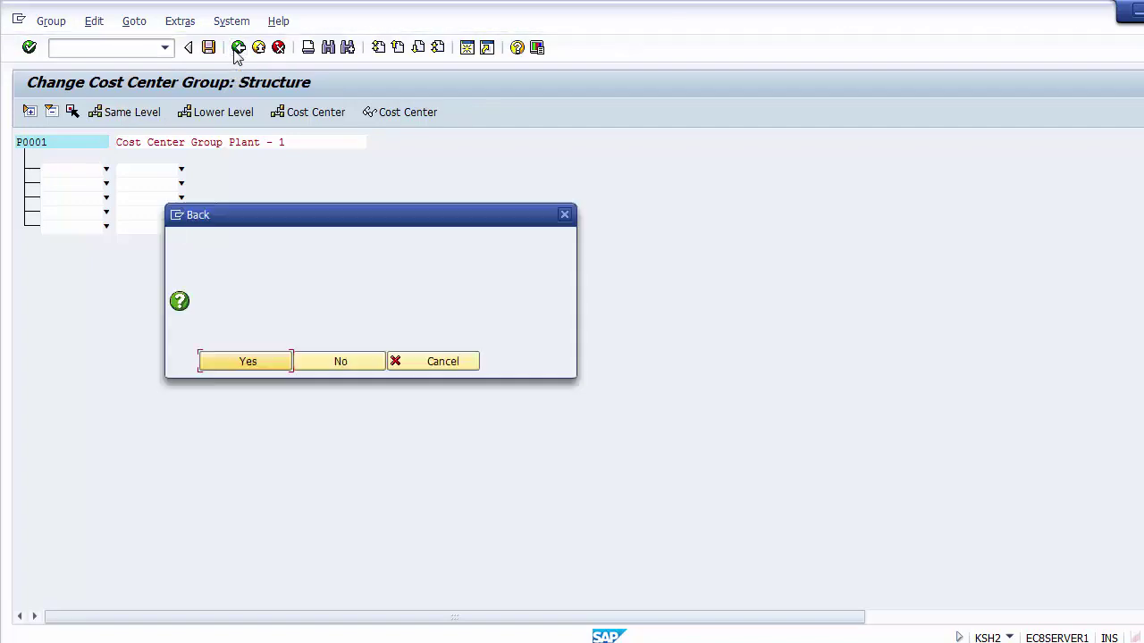
click(328, 363)
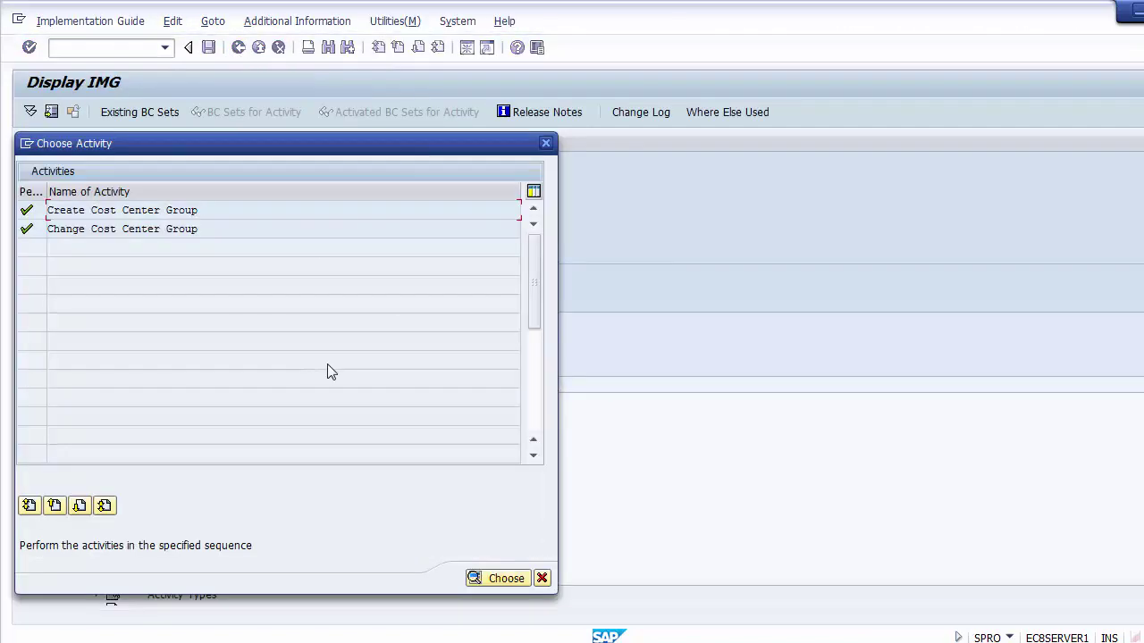
double_click(166, 230)
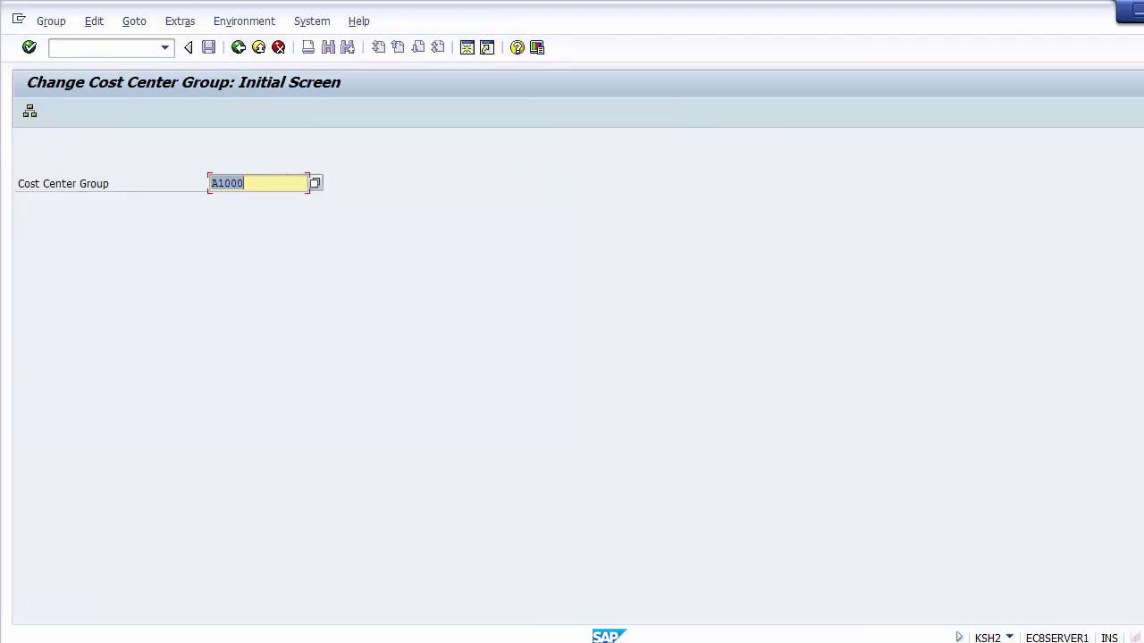
key(alt+Tab)
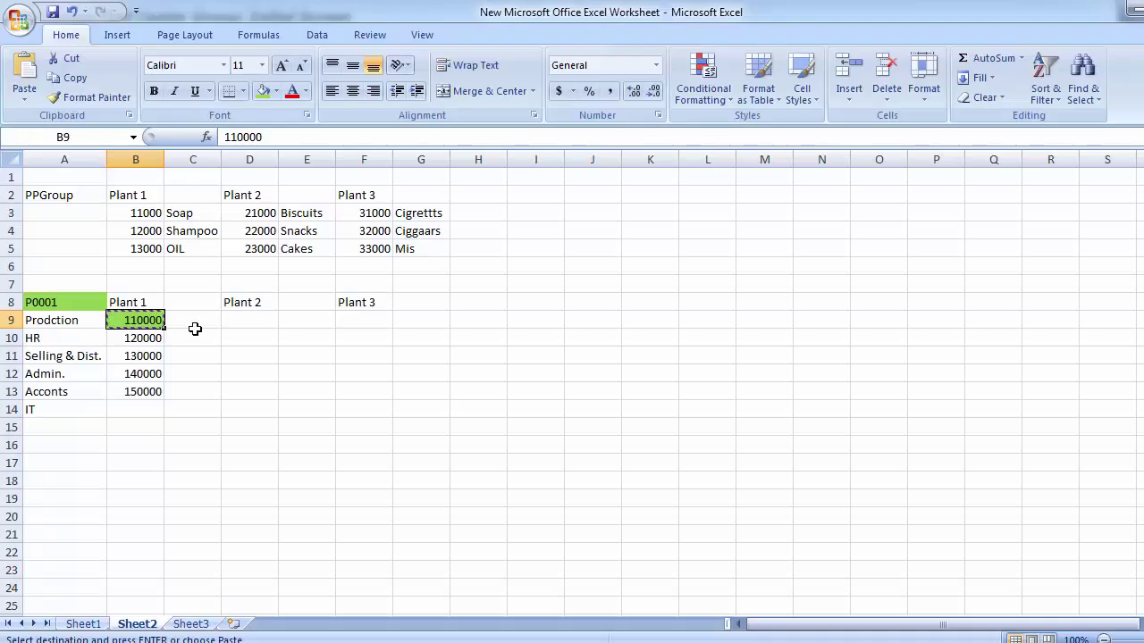
Review the P0001 department names in Excel cells A9:A14
click(81, 300)
click(133, 298)
click(55, 300)
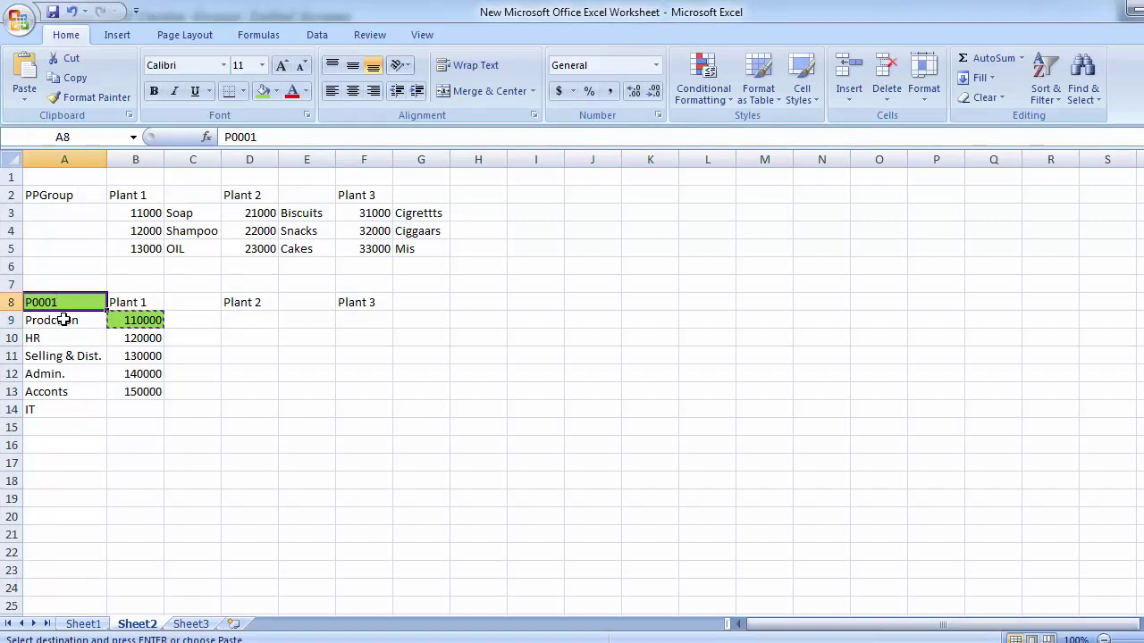
drag(64, 318, 60, 402)
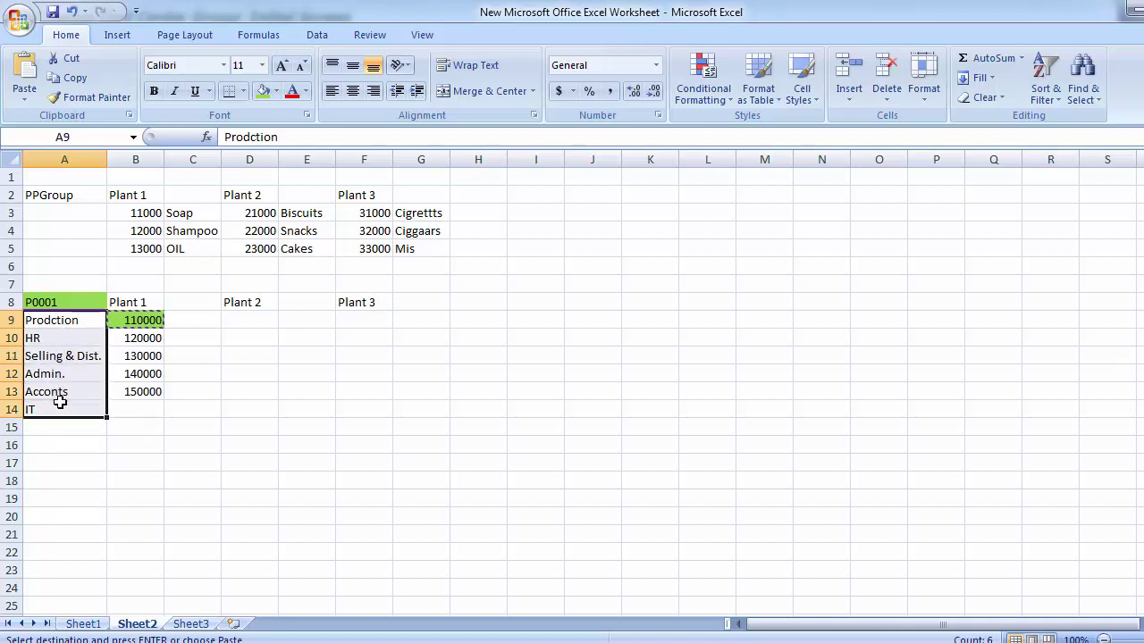
Open group P0001's structure in SAP from the field history
key(alt+Tab)
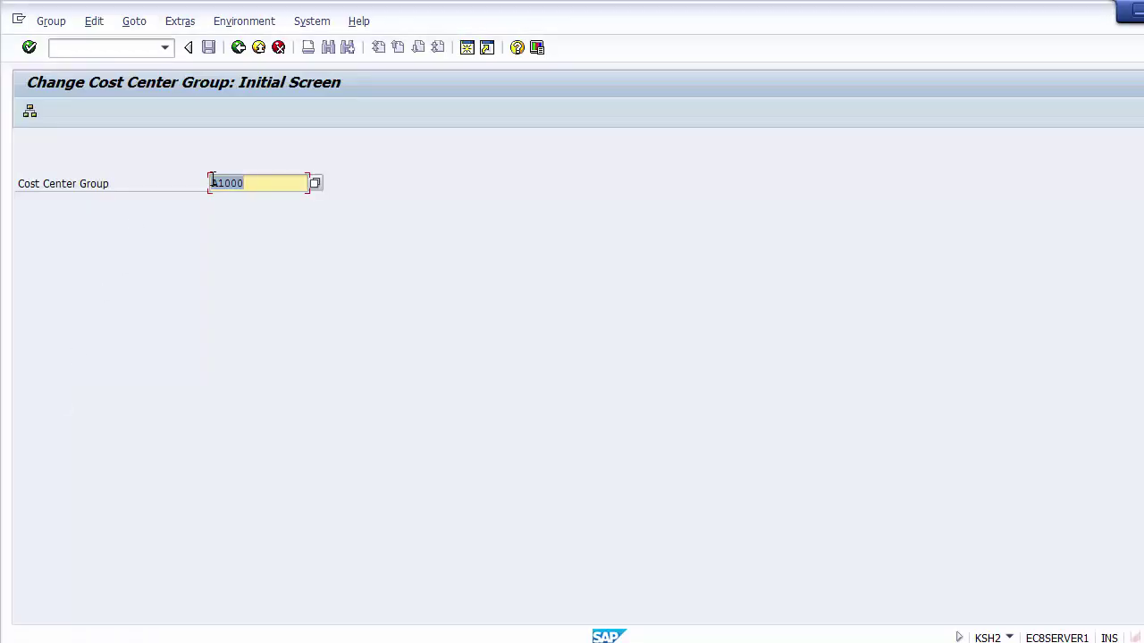
key(BackSpace)
click(220, 214)
key(Return)
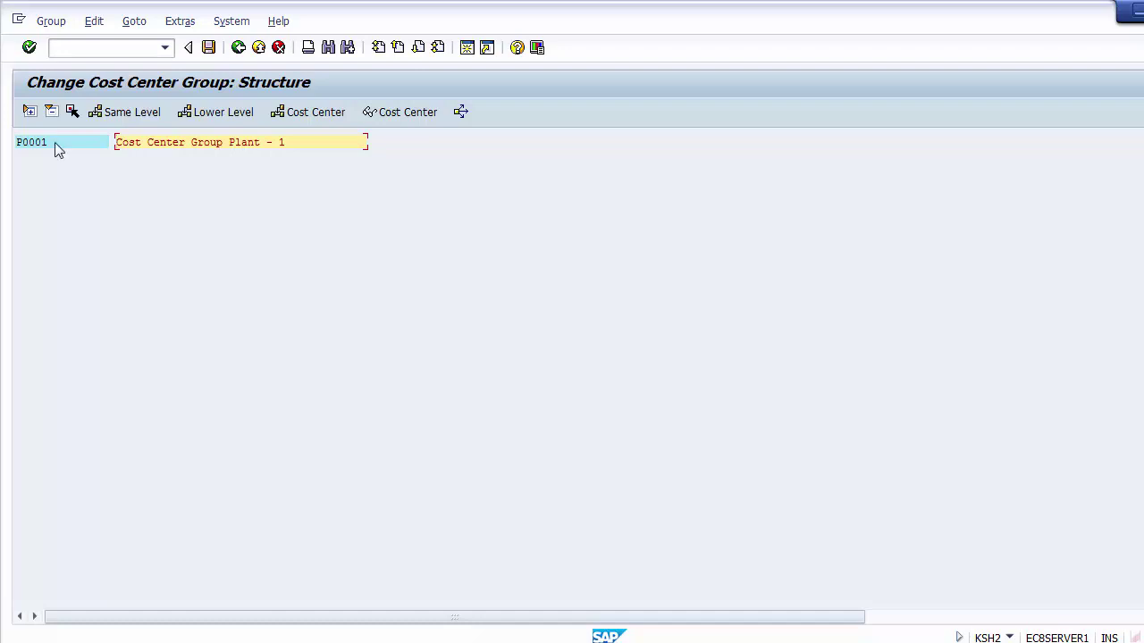
Insert a new lower-level group P001 beneath top group P0001
click(29, 146)
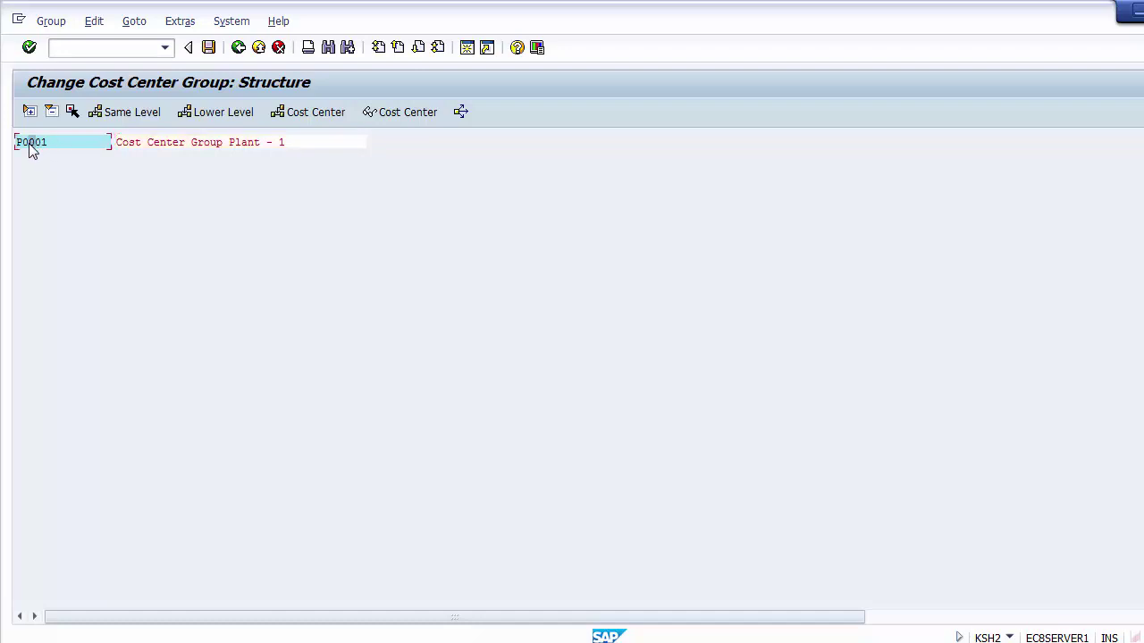
click(203, 117)
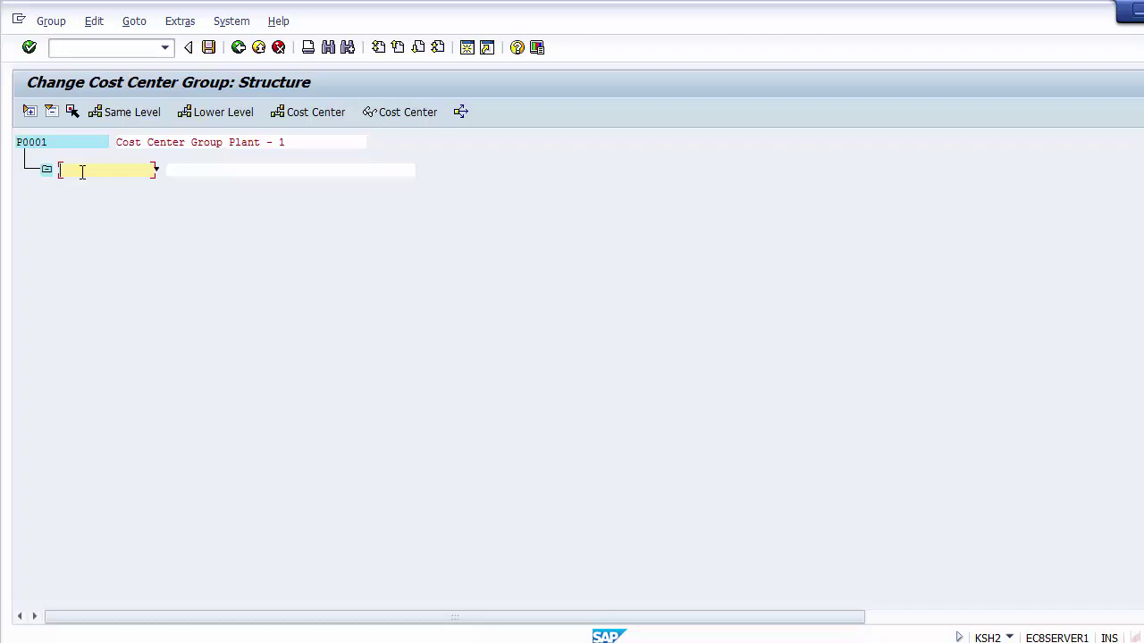
text(P001)
click(181, 169)
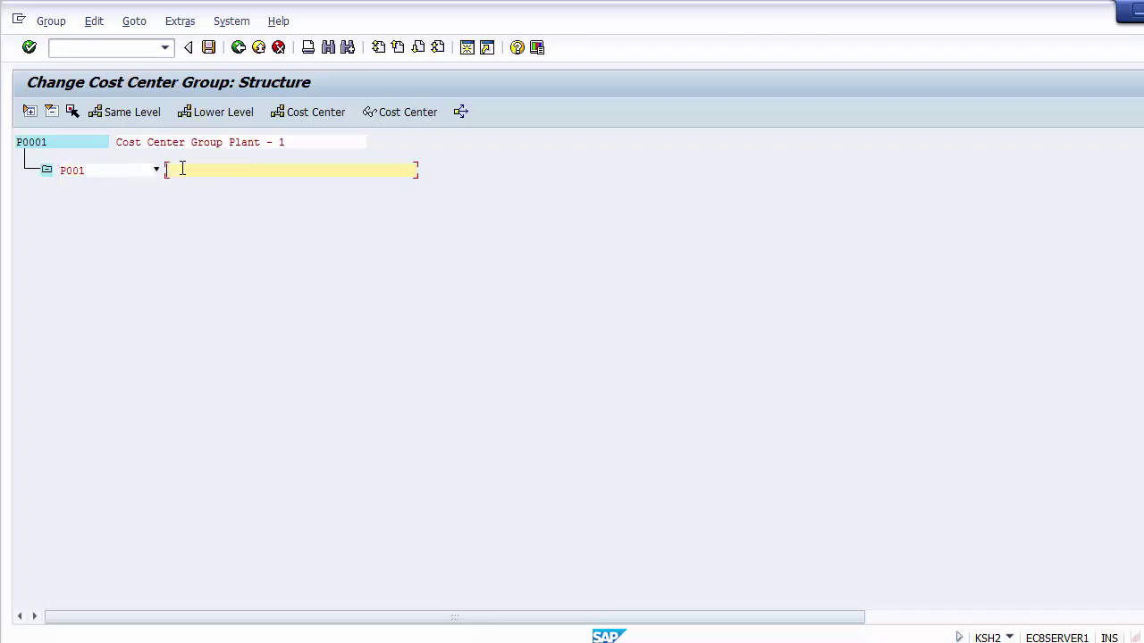
Describe P001 as 'Cost center Group - Production' and confirm the new sub-group
text(Production C)
key(BackSpace)
text(Cost center G)
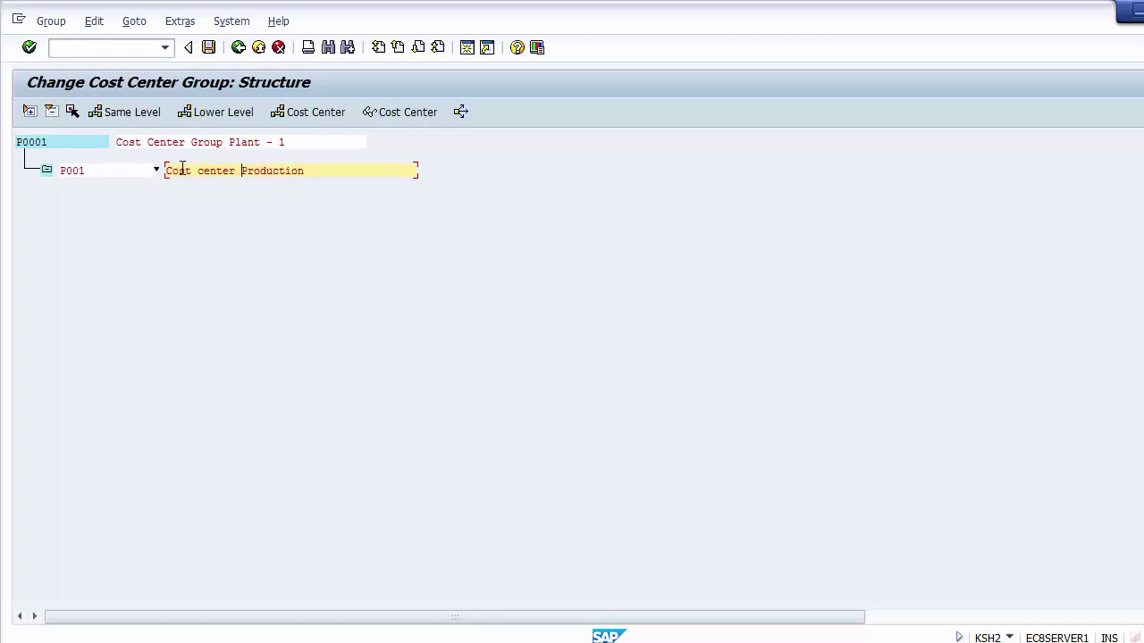
text(roup -)
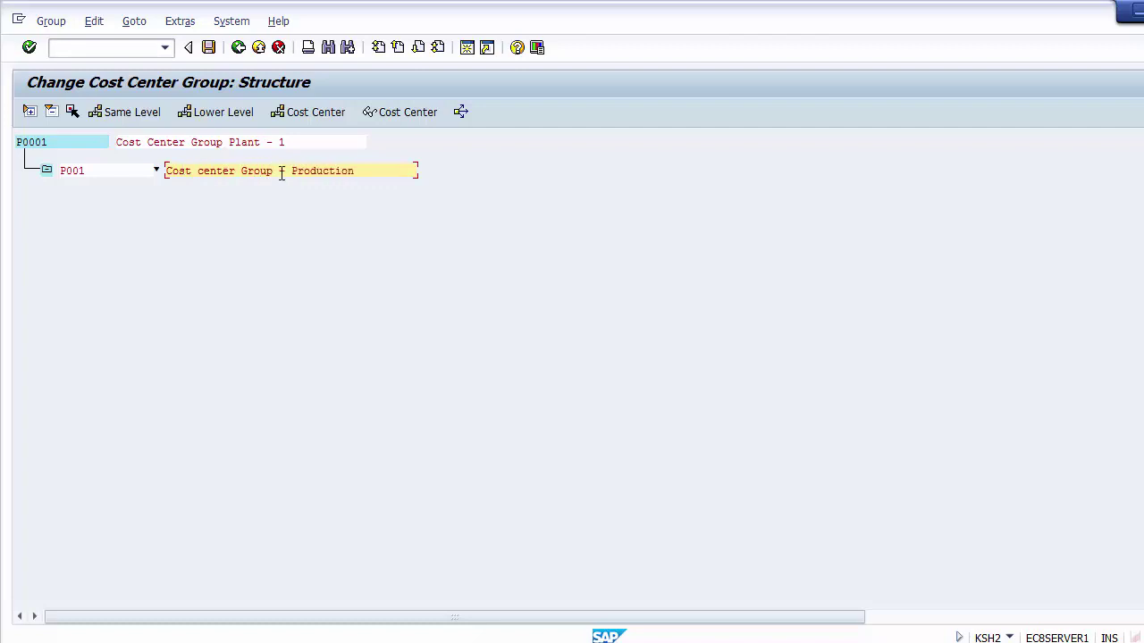
click(167, 170)
key(Return)
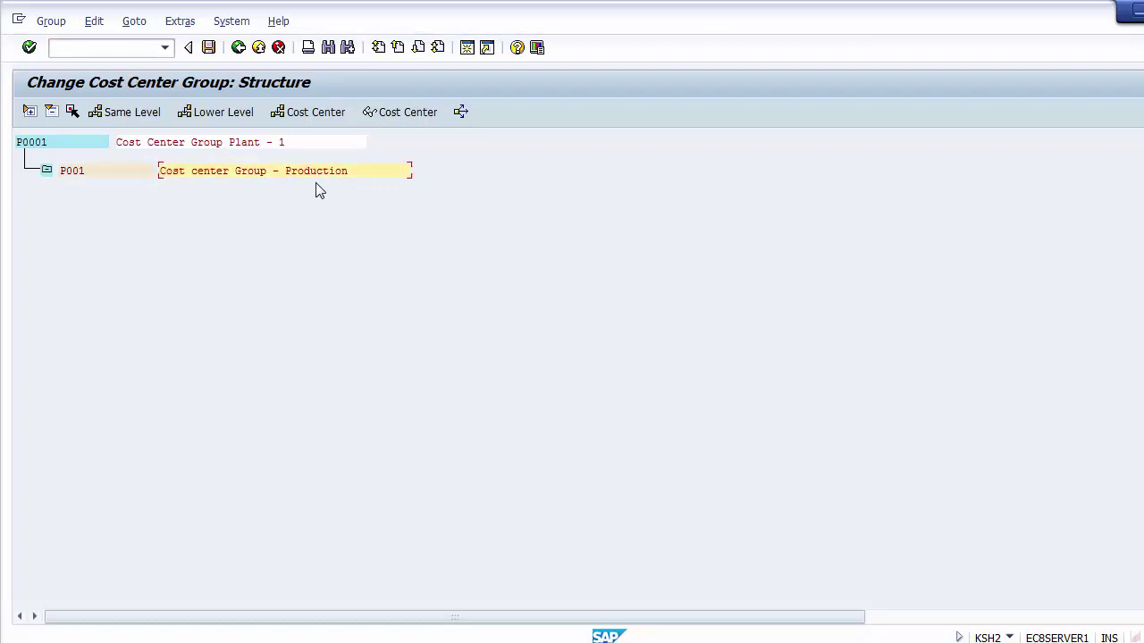
click(90, 173)
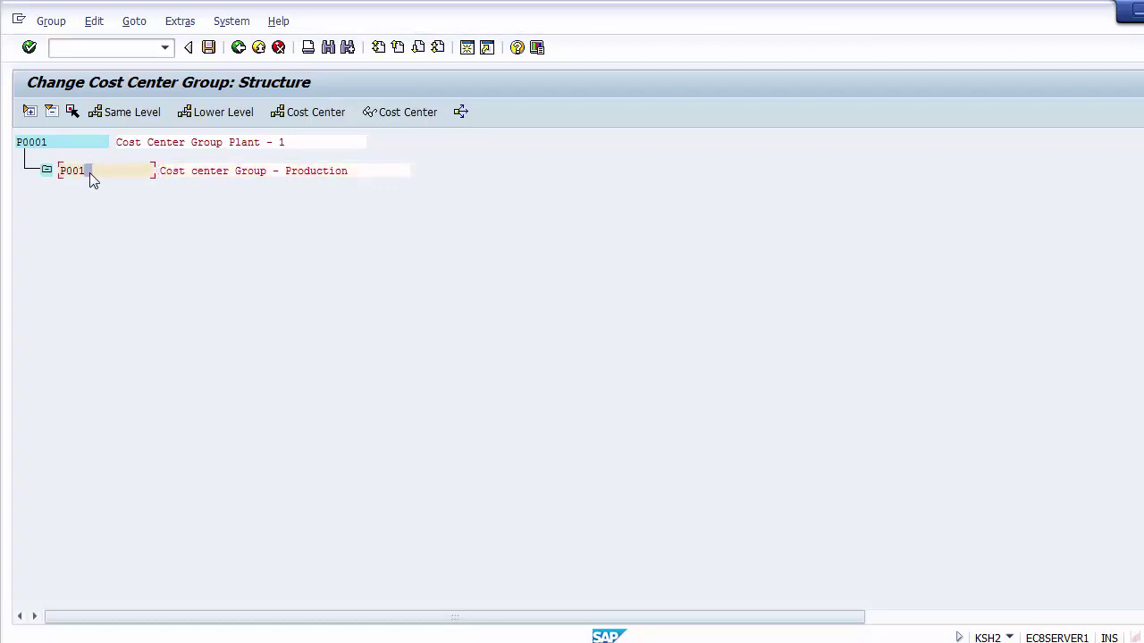
Assign cost center 110000 to P001, copying the number from the Excel worksheet
click(305, 116)
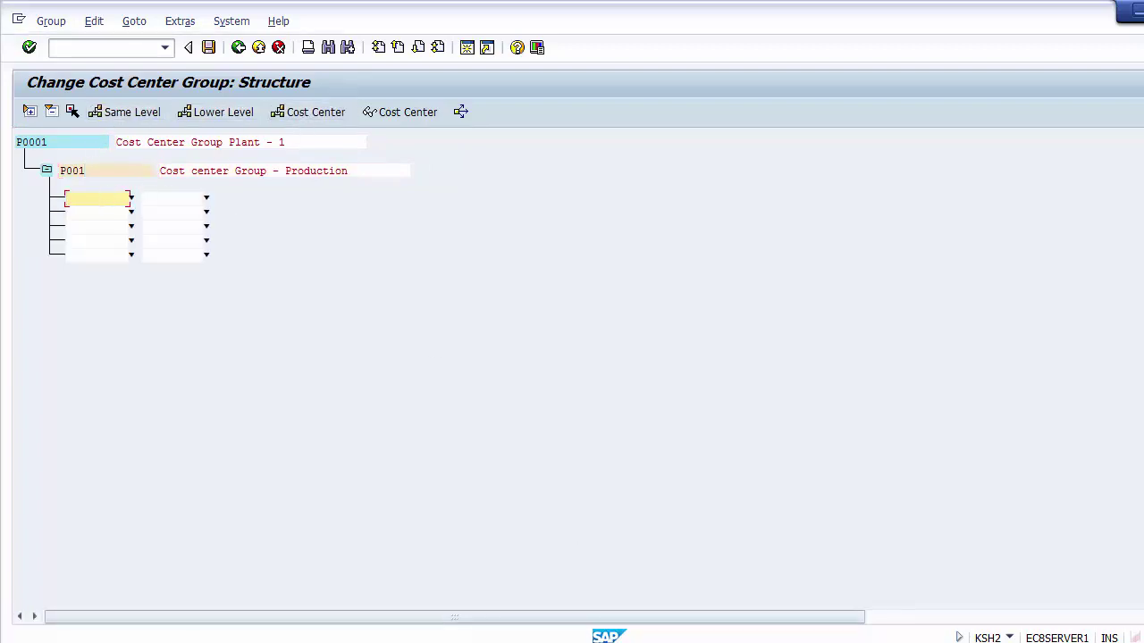
key(alt+Tab)
click(141, 320)
key(ctrl+c)
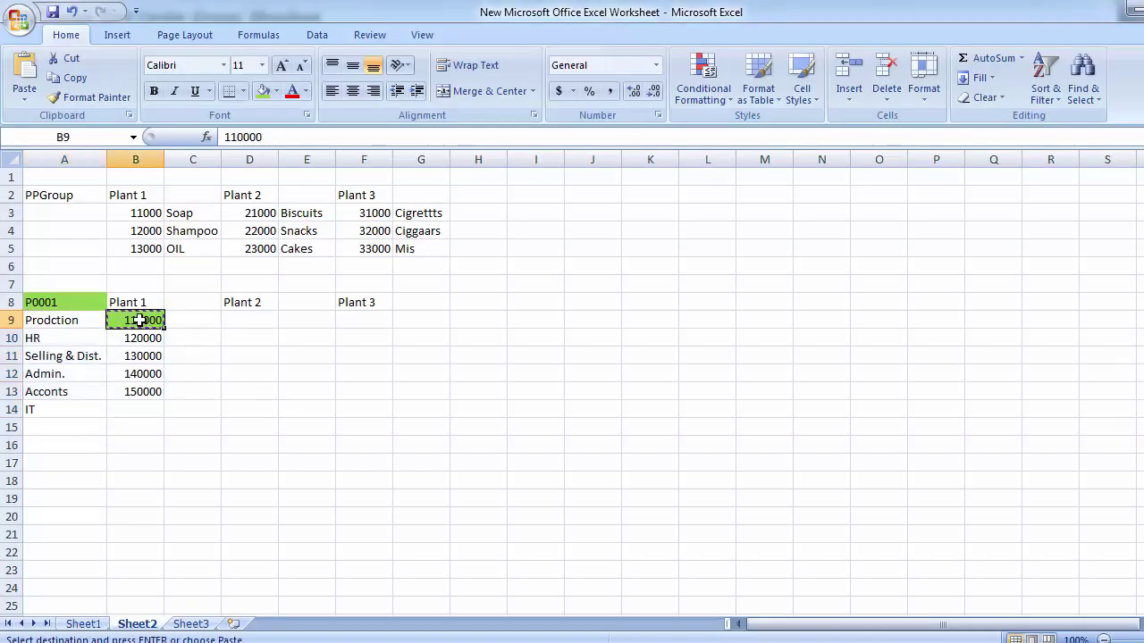
key(alt+Tab)
key(ctrl+v)
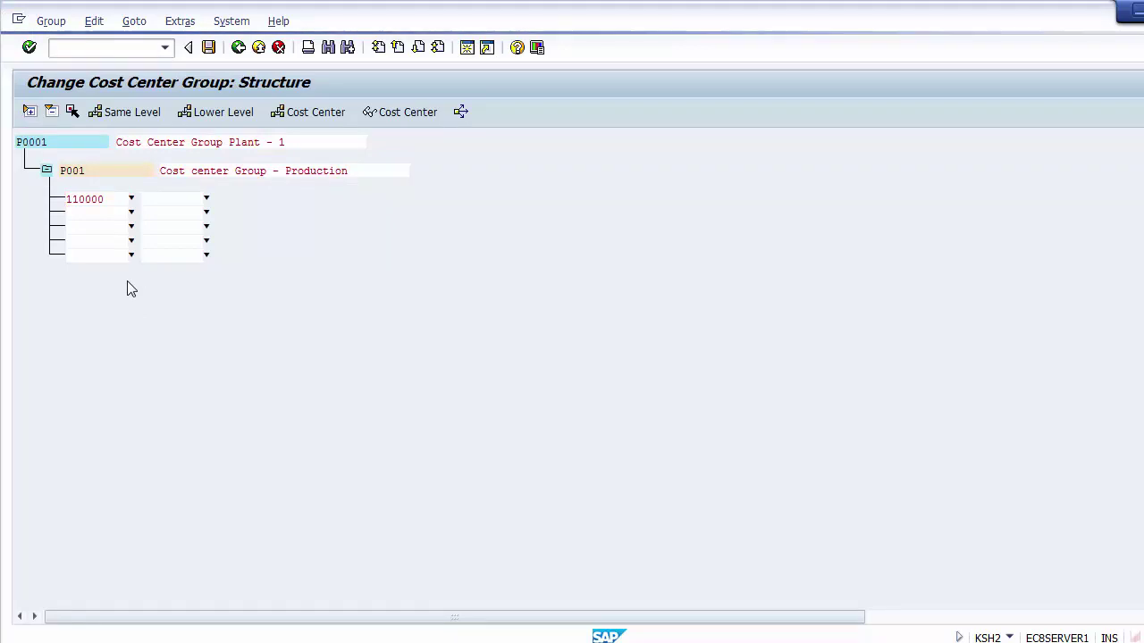
key(Return)
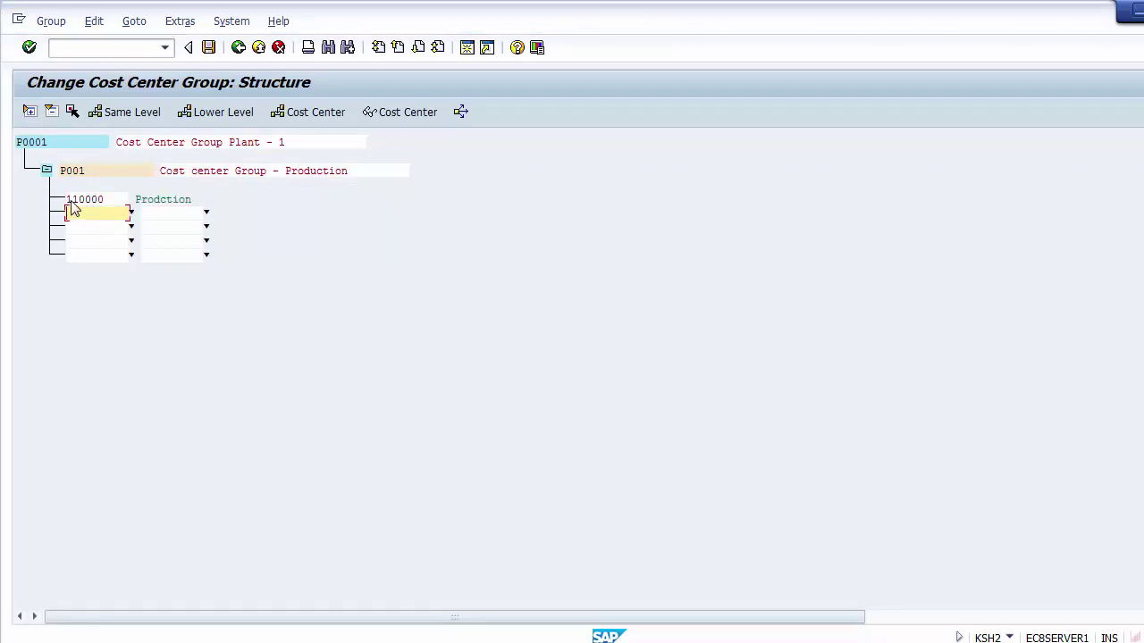
Check cost center 110000 'Prodction' and the P001 group description in the structure
click(154, 201)
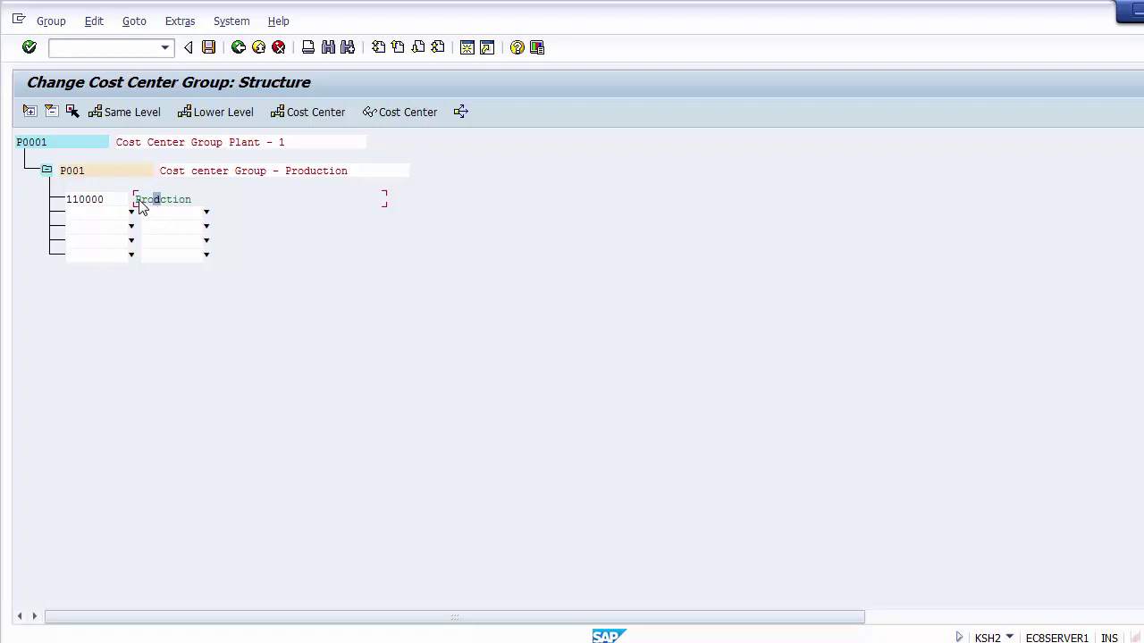
click(256, 173)
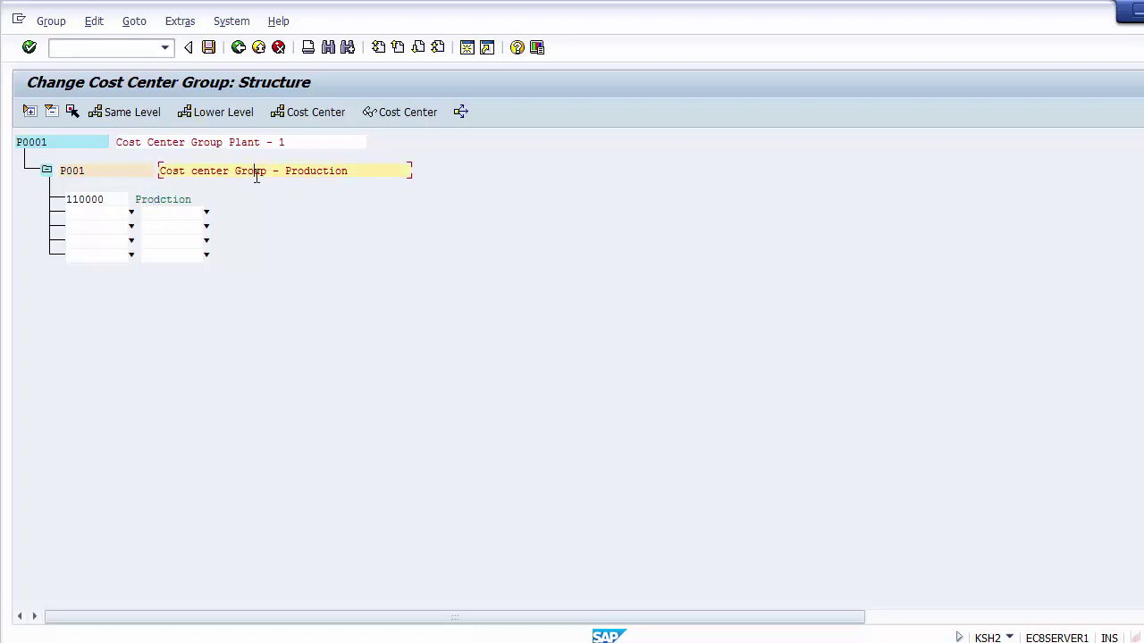
click(94, 200)
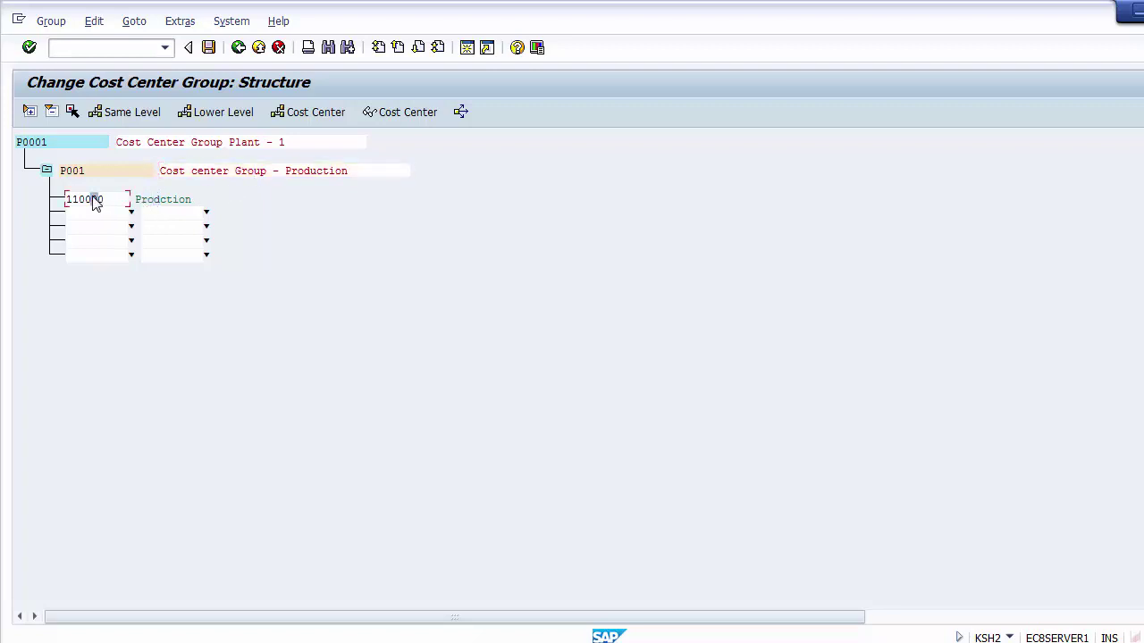
click(307, 171)
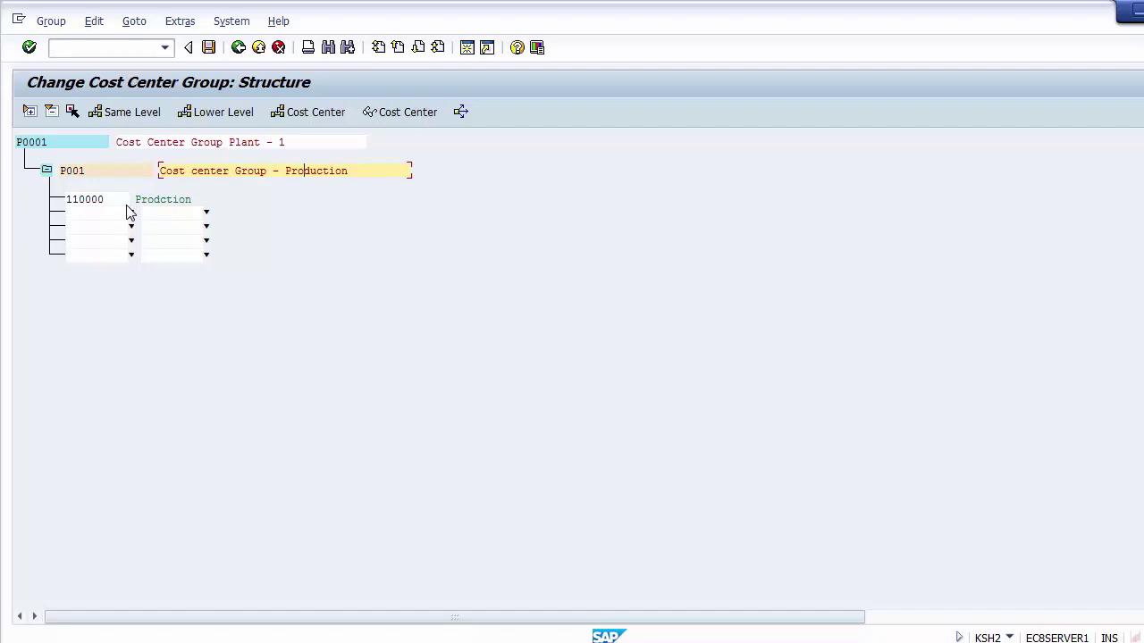
Insert a new subgroup P002 one level below cost center group P0001
click(32, 145)
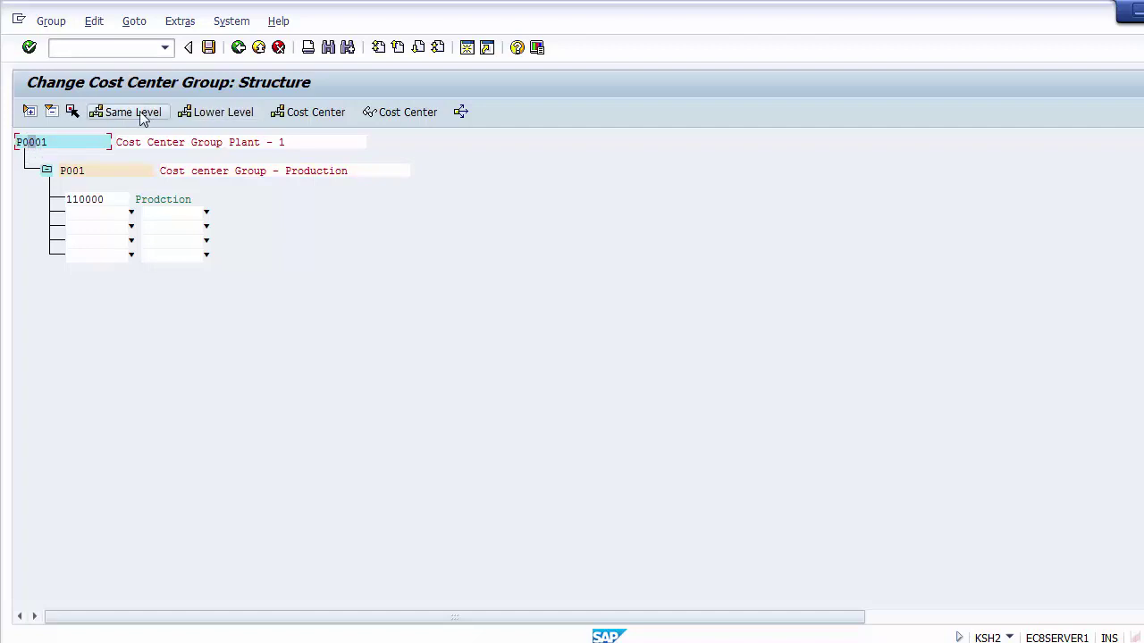
click(206, 112)
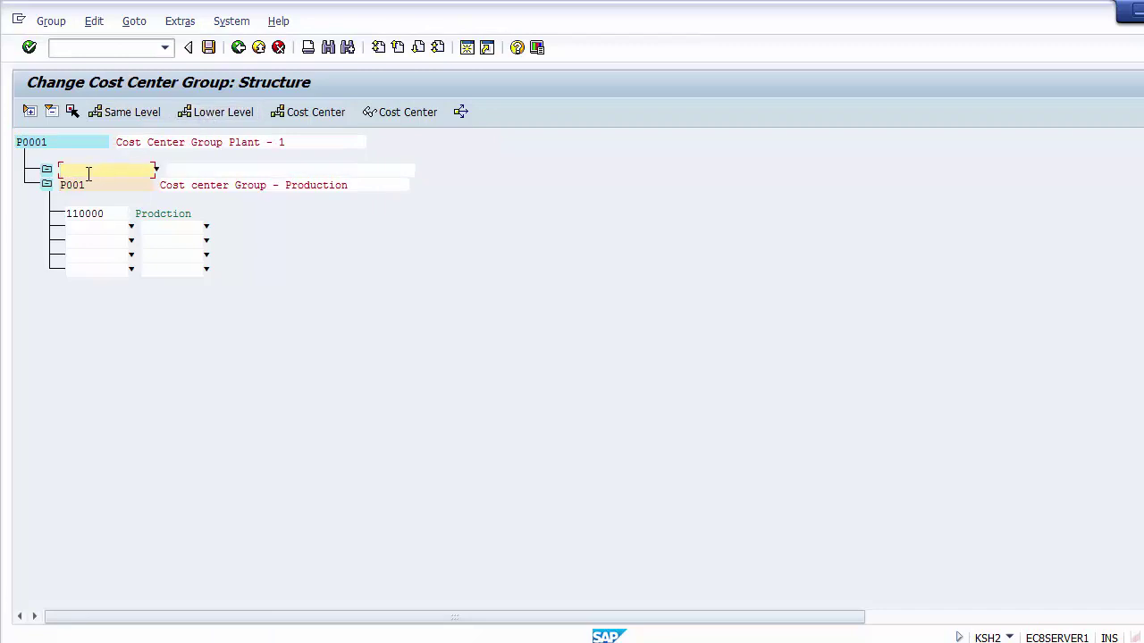
text(P002)
Describe P002 as 'Cost center Group - HR', adapting P001's copied description text
click(190, 171)
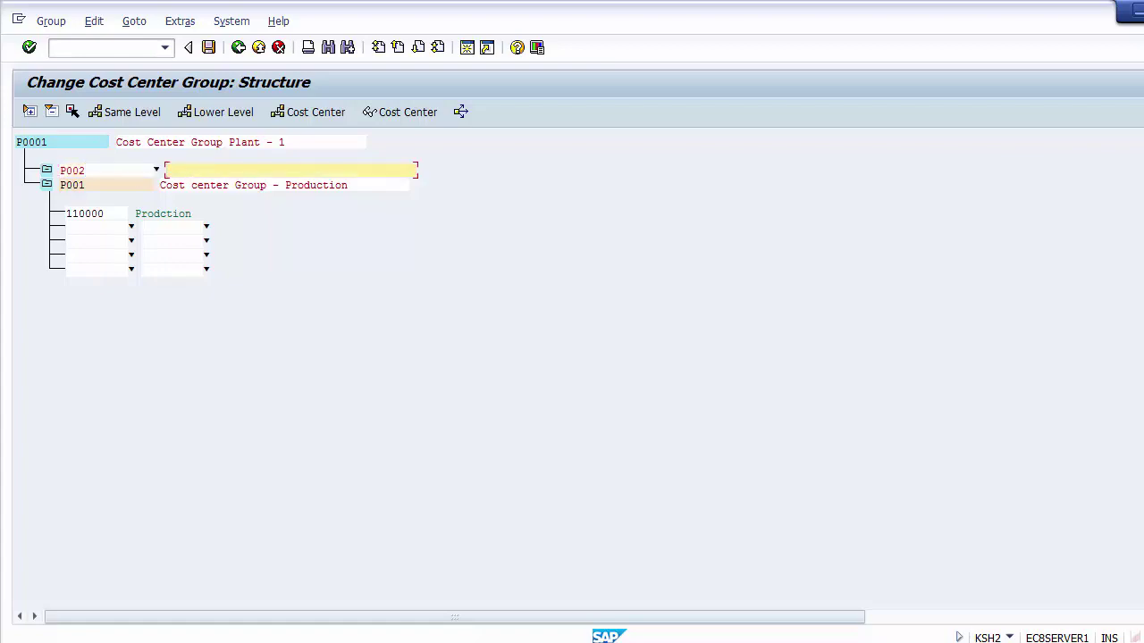
key(alt+Tab)
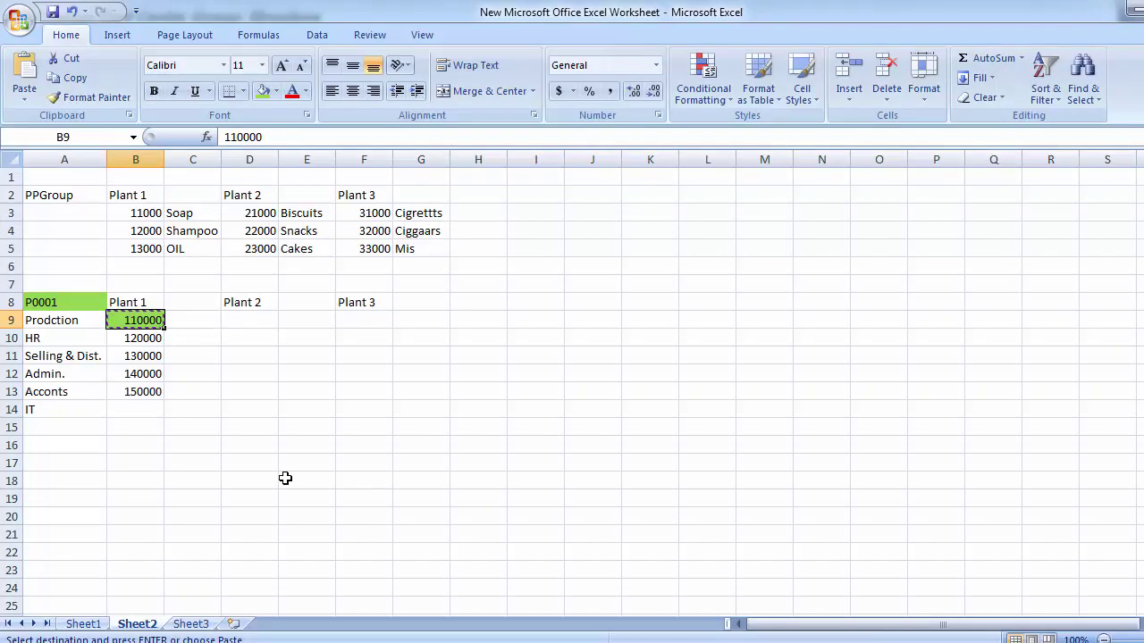
click(40, 339)
key(alt+Tab)
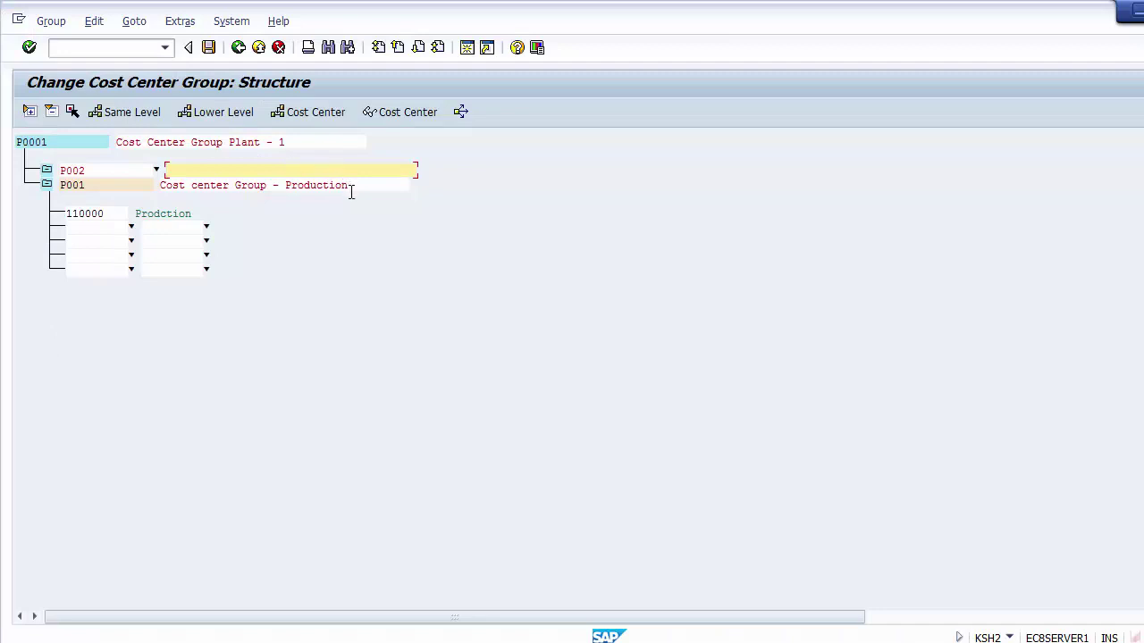
drag(351, 189, 154, 188)
click(148, 191)
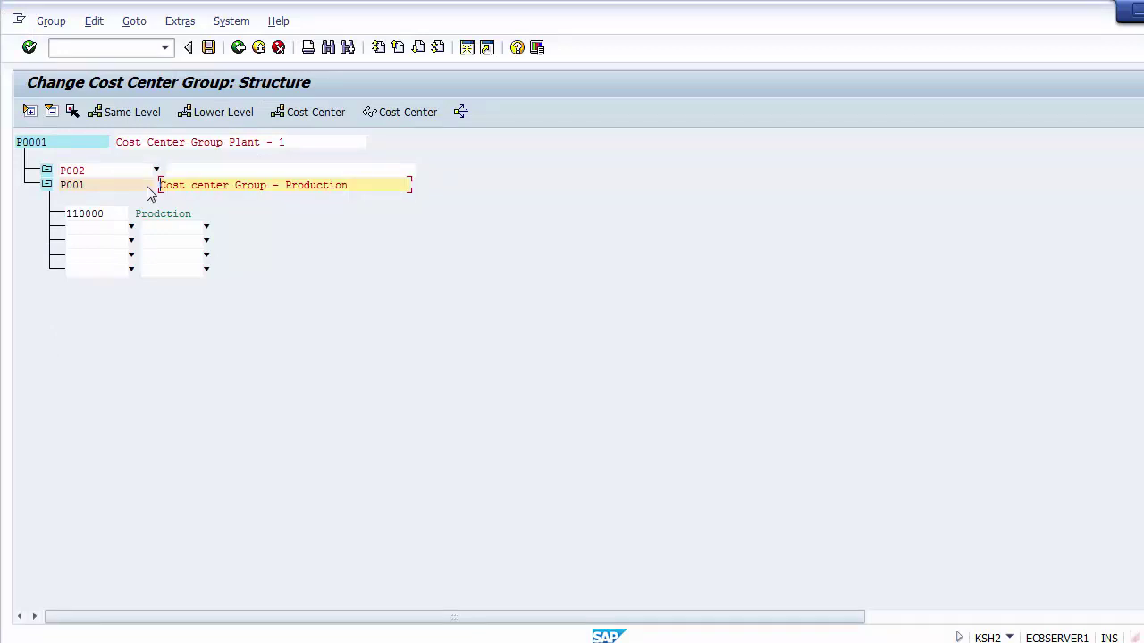
click(194, 170)
key(ctrl+v)
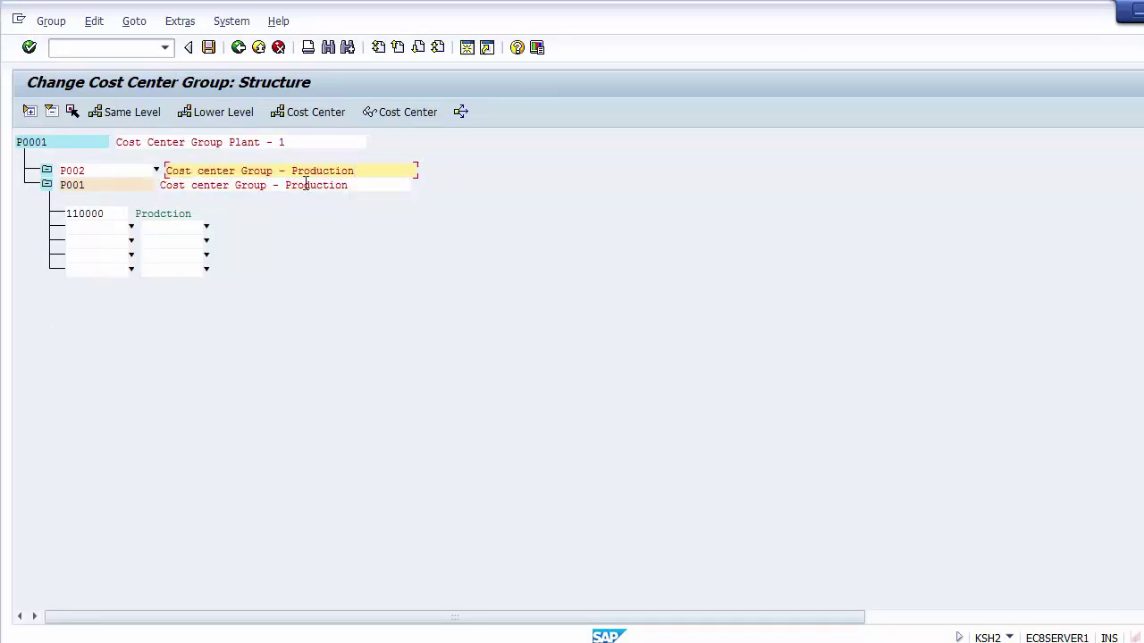
key(BackSpace)
key(BackSpace)
key(BackSpace)
key(BackSpace)
key(BackSpace)
key(BackSpace)
key(BackSpace)
key(BackSpace)
key(BackSpace)
key(BackSpace)
text(EREE)
key(BackSpace)
key(BackSpace)
Confirm the group structure with the new P002 entry and save cost center group P0001
click(252, 157)
click(250, 148)
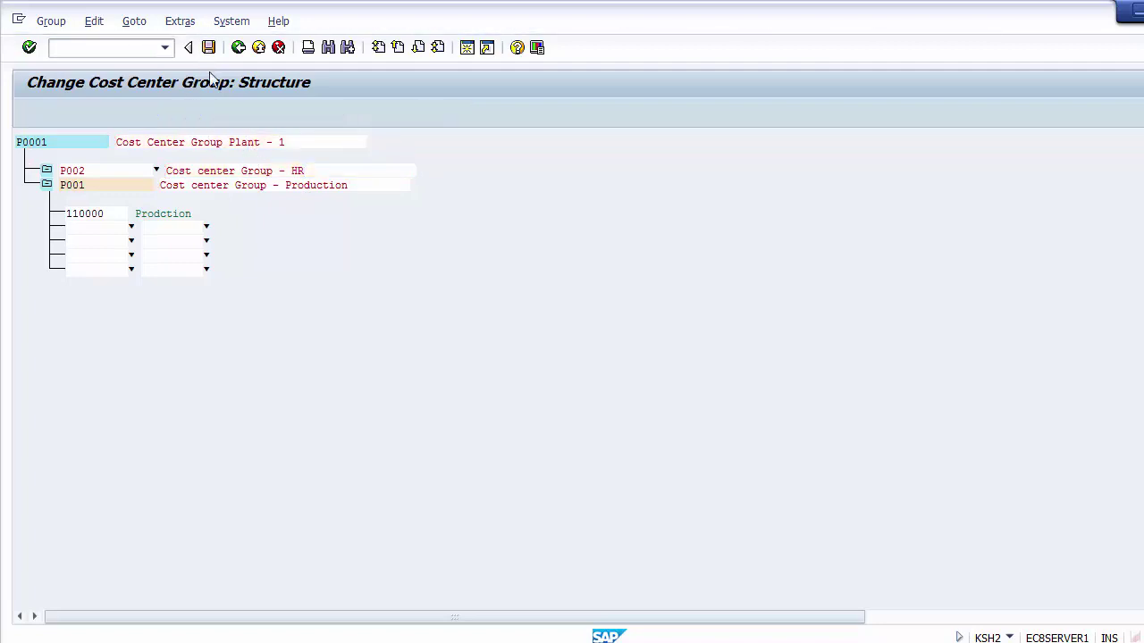
key(Return)
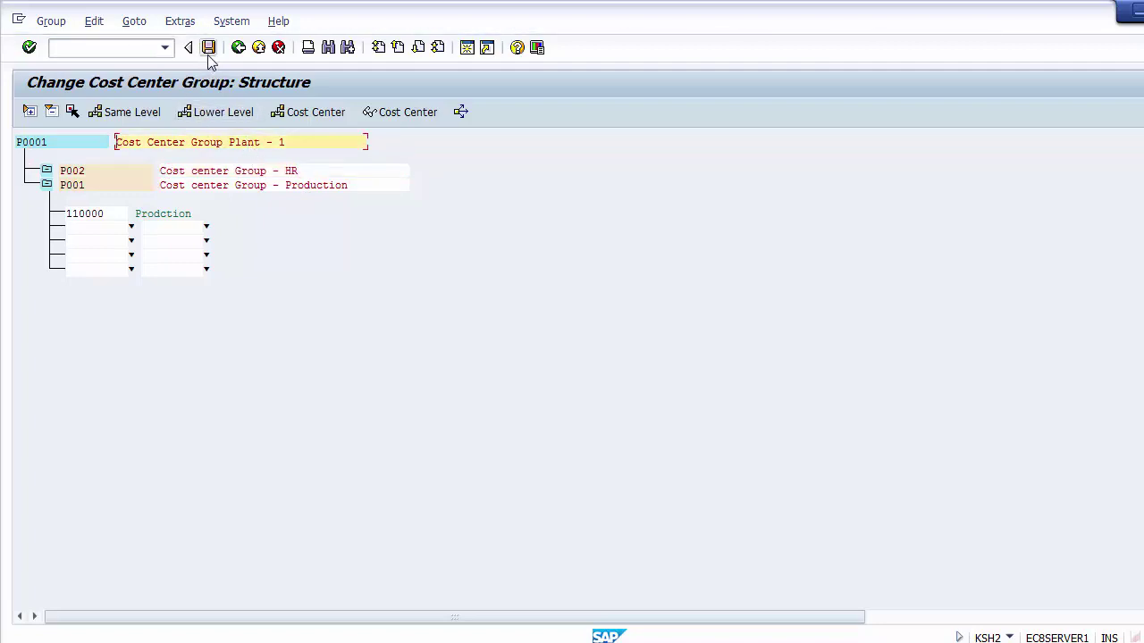
click(74, 176)
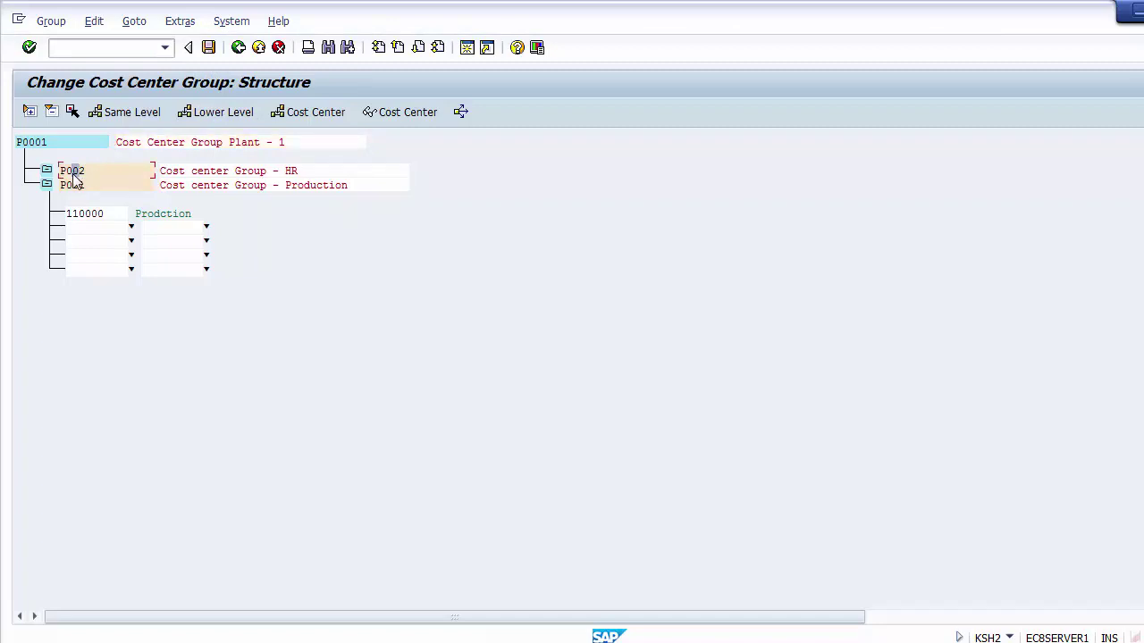
click(245, 143)
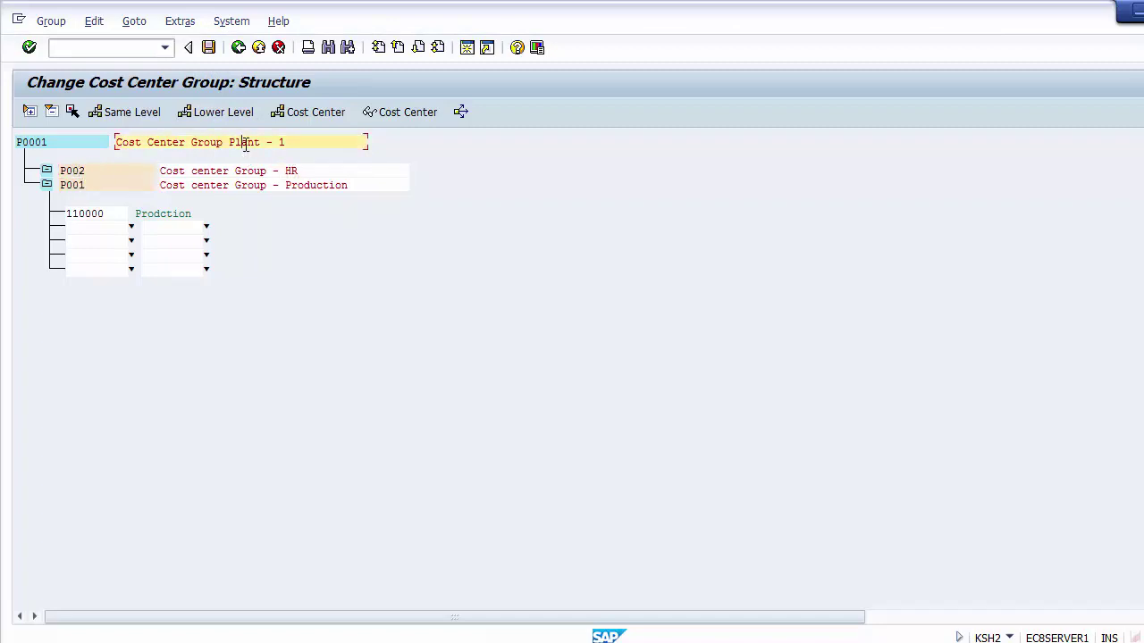
click(293, 170)
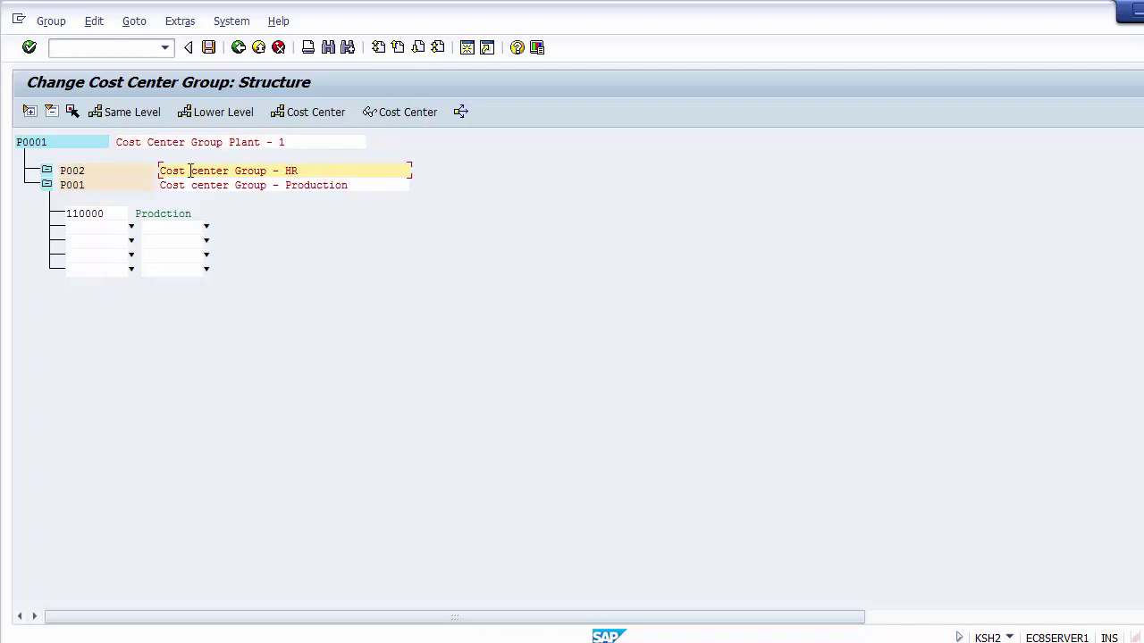
double_click(125, 171)
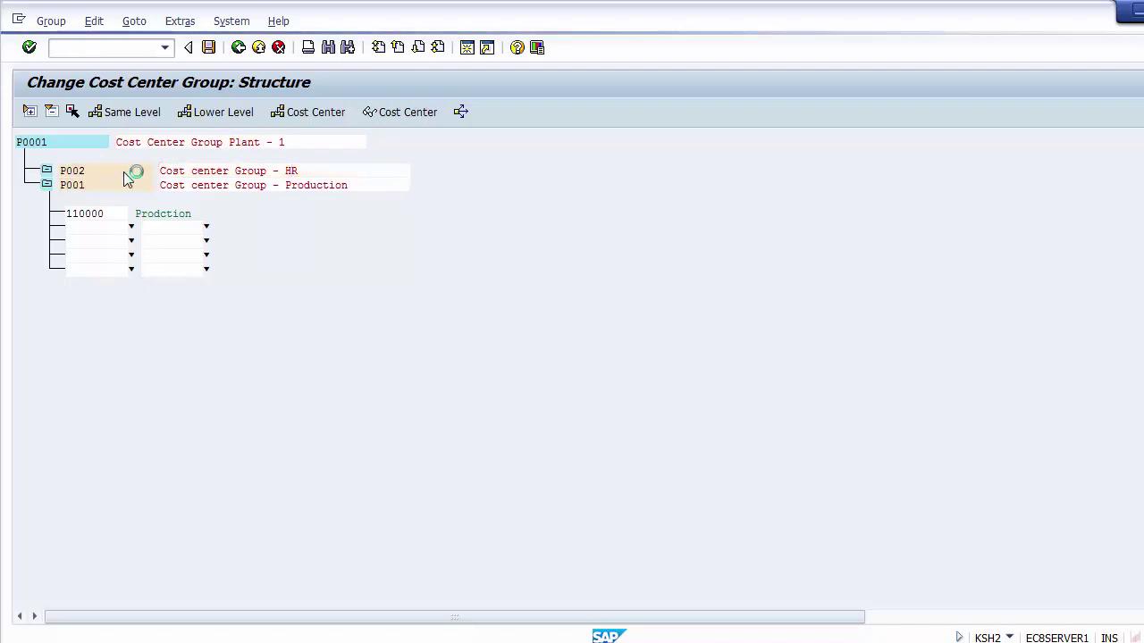
click(68, 170)
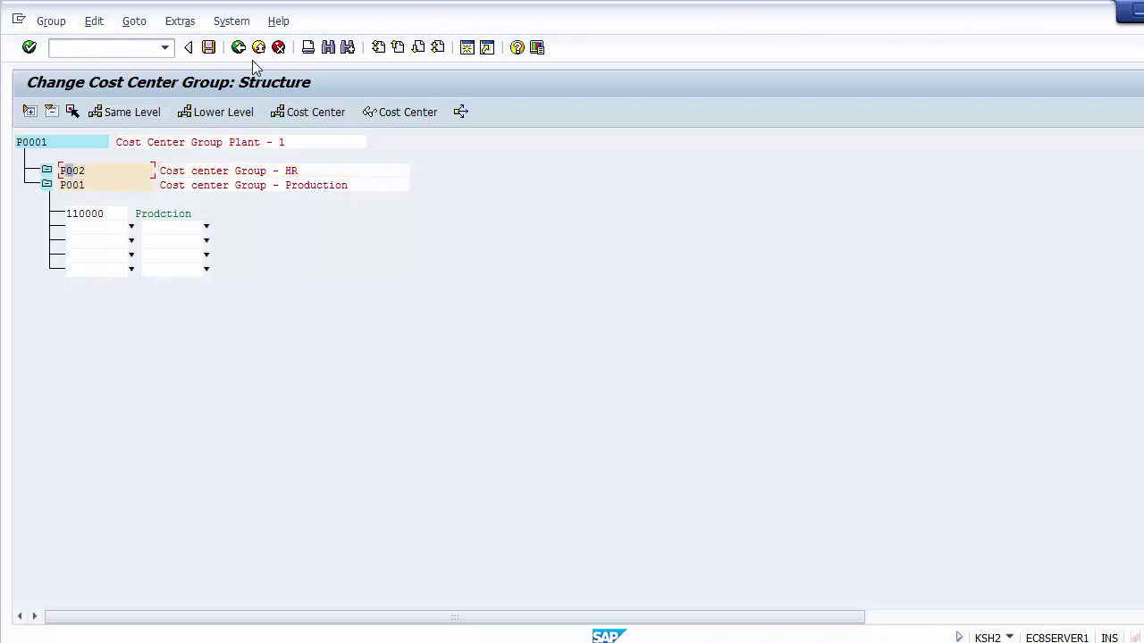
click(206, 48)
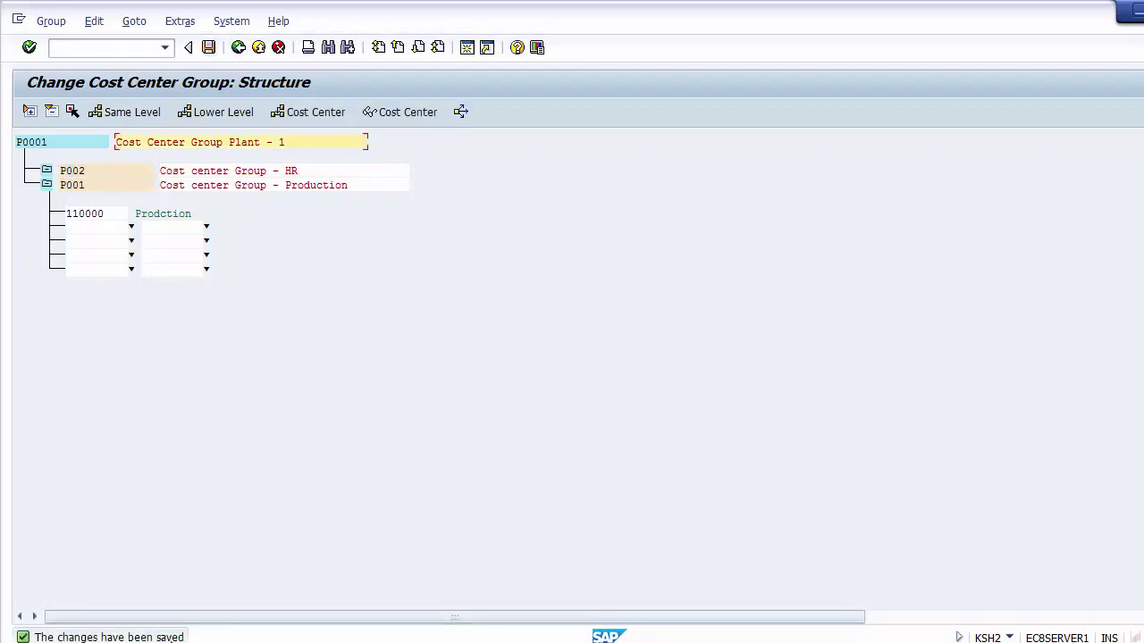
Return from the group editor to the IMG, cancel the activity choice, and show the Cost Center Groups slide
click(238, 47)
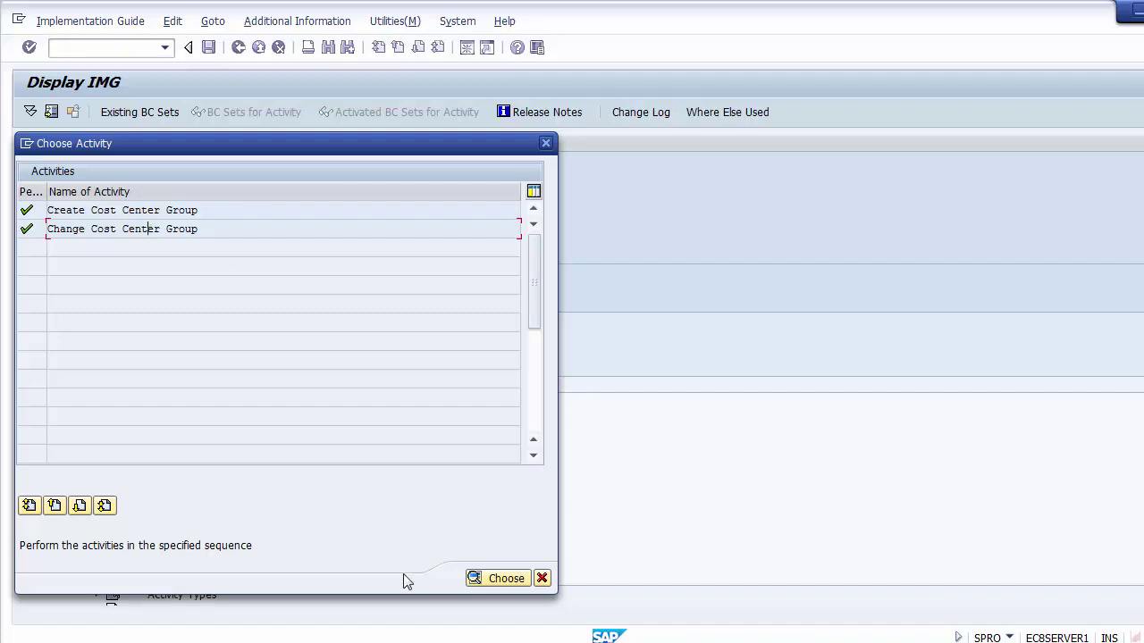
click(542, 578)
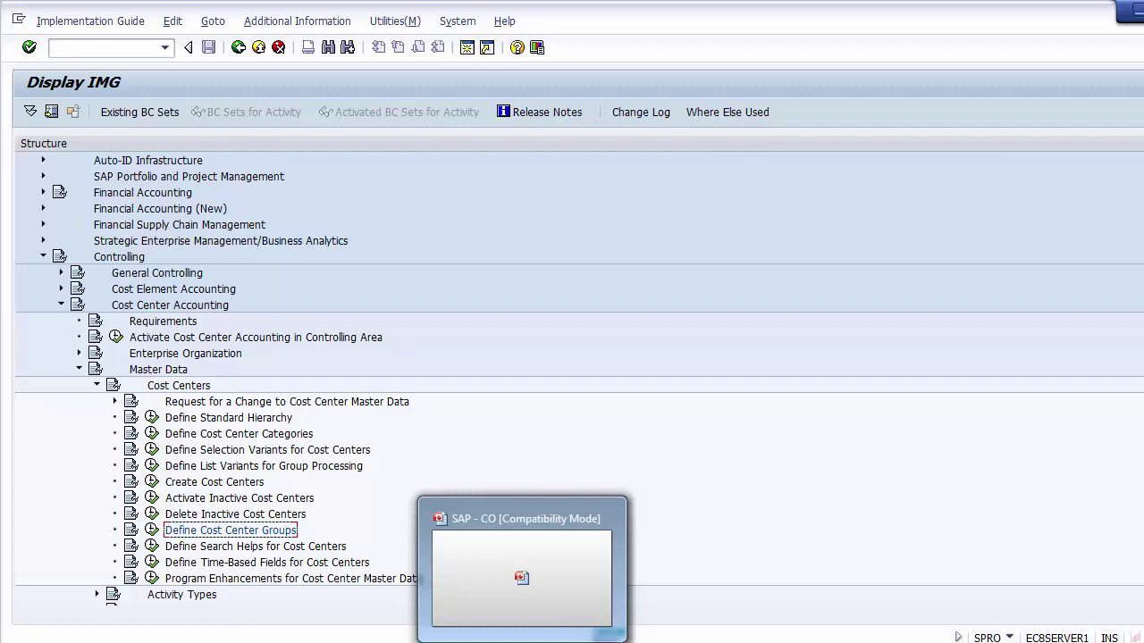
click(522, 578)
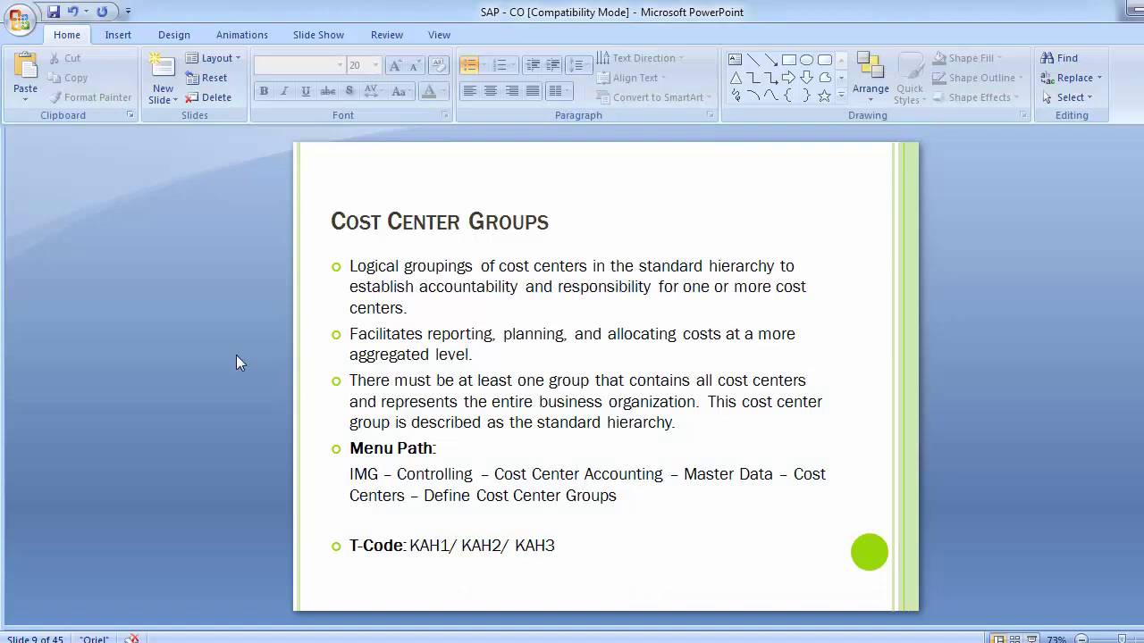
Try the slide's OKENN transaction code in SAP, which reports the transaction does not exist
scroll(236, 355, down, 1)
scroll(236, 354, up, 1)
scroll(236, 354, up, 2)
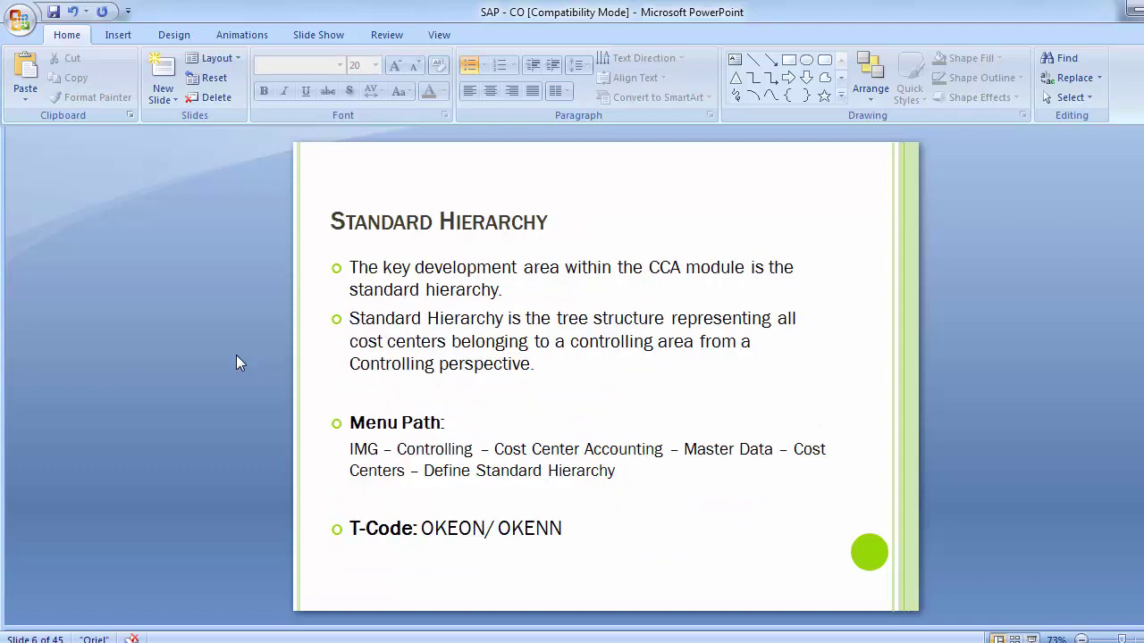
drag(497, 528, 569, 531)
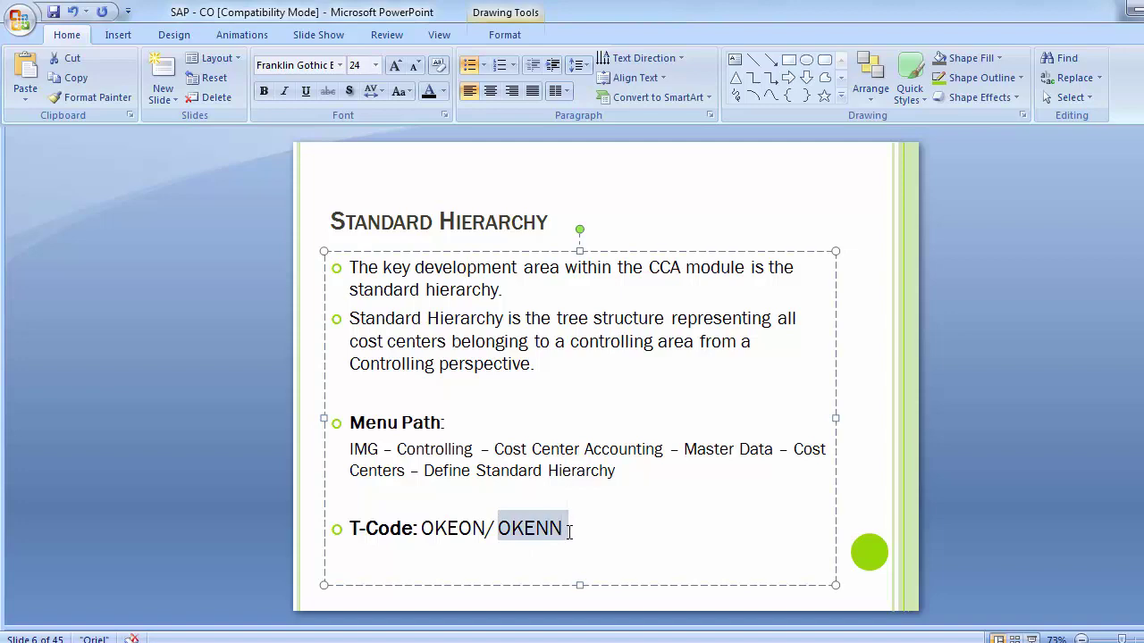
key(alt+Tab)
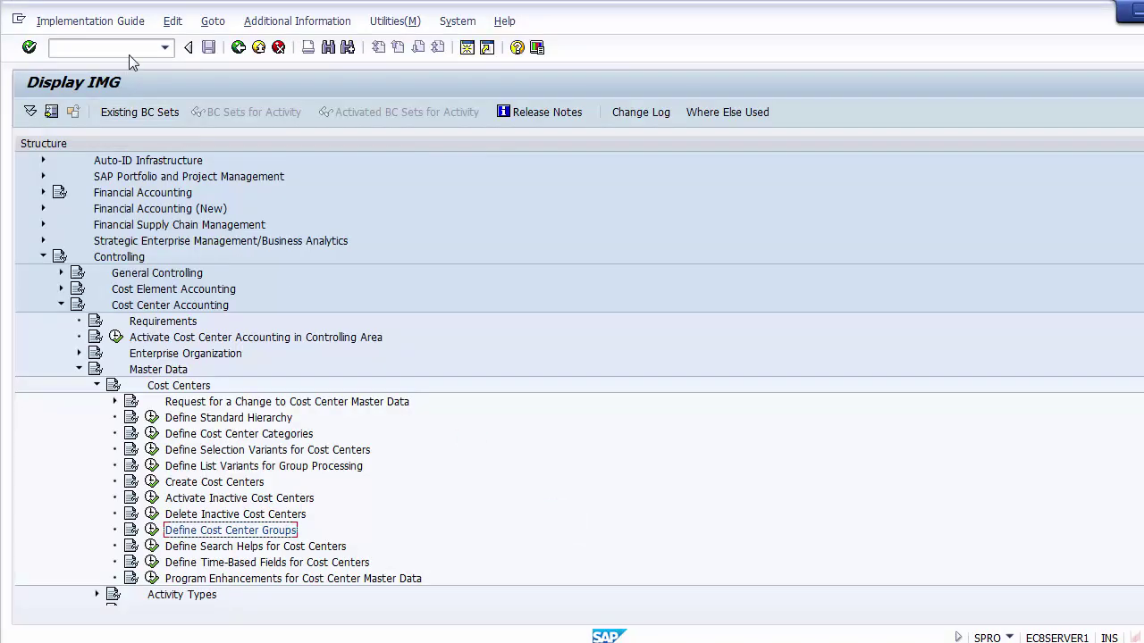
click(599, 620)
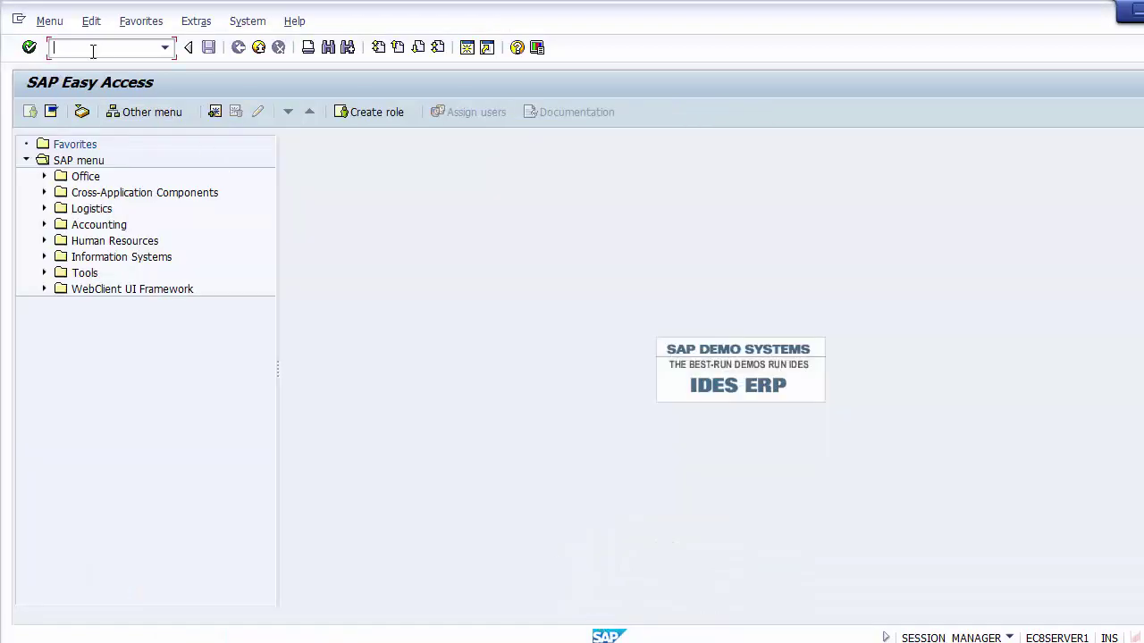
text(OKENN)
key(Return)
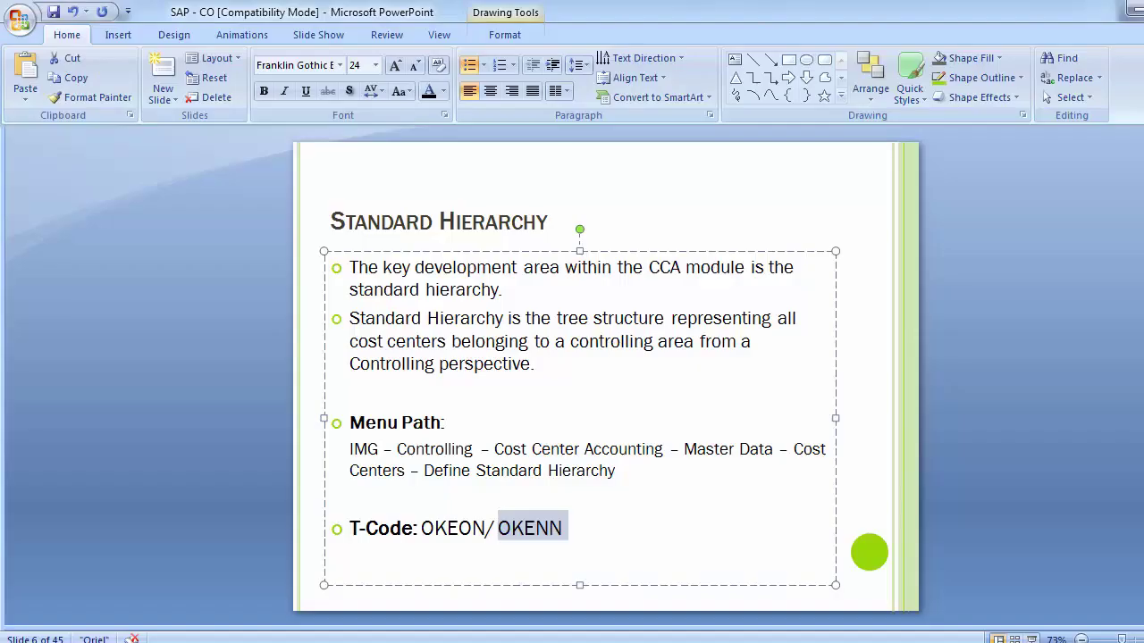
Delete '/ OKENN' from the slide's T-Code line, leaving OKEON selected
key(BackSpace)
key(BackSpace)
key(BackSpace)
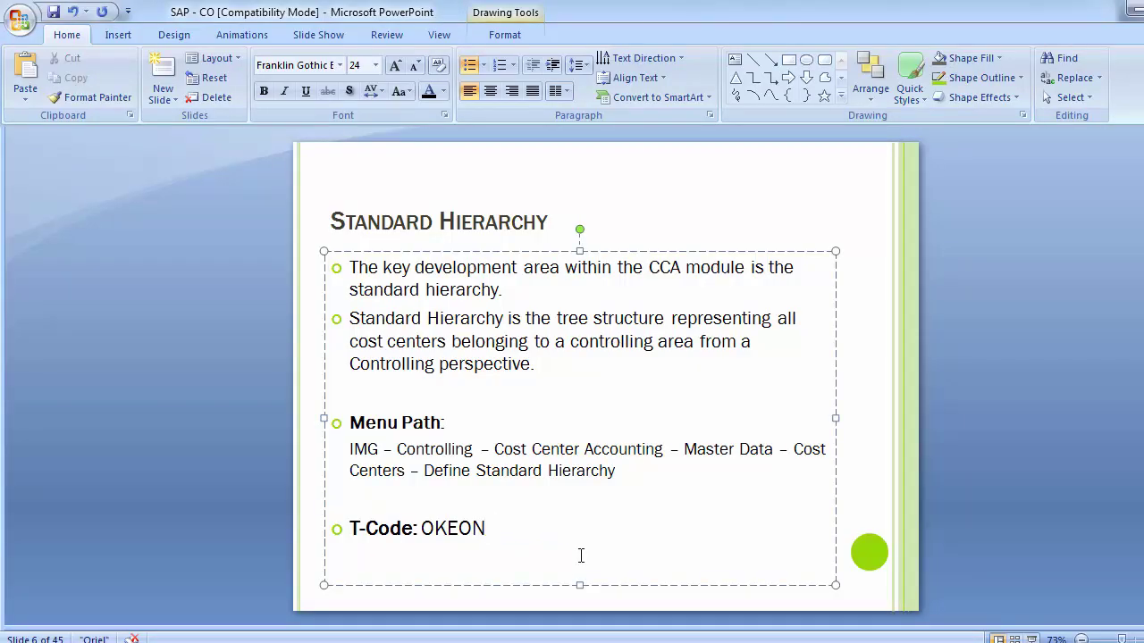
key(shift+Left)
key(shift+Left)
key(shift+Left)
key(shift+Left)
key(shift+Left)
key(shift+Left)
key(ctrl+c)
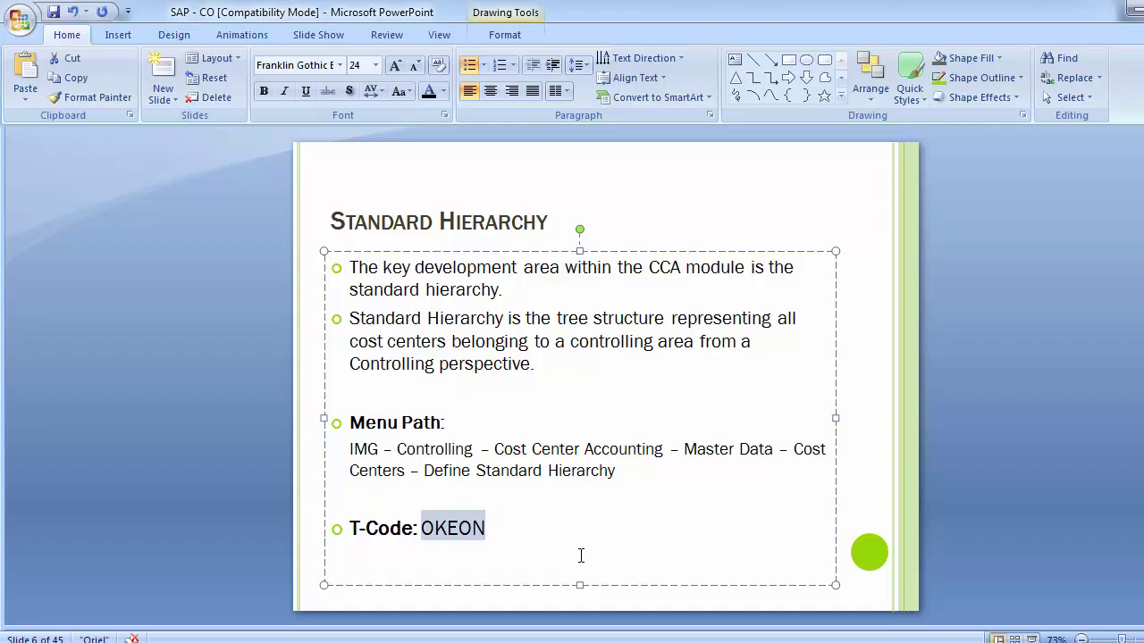
key(alt+Tab)
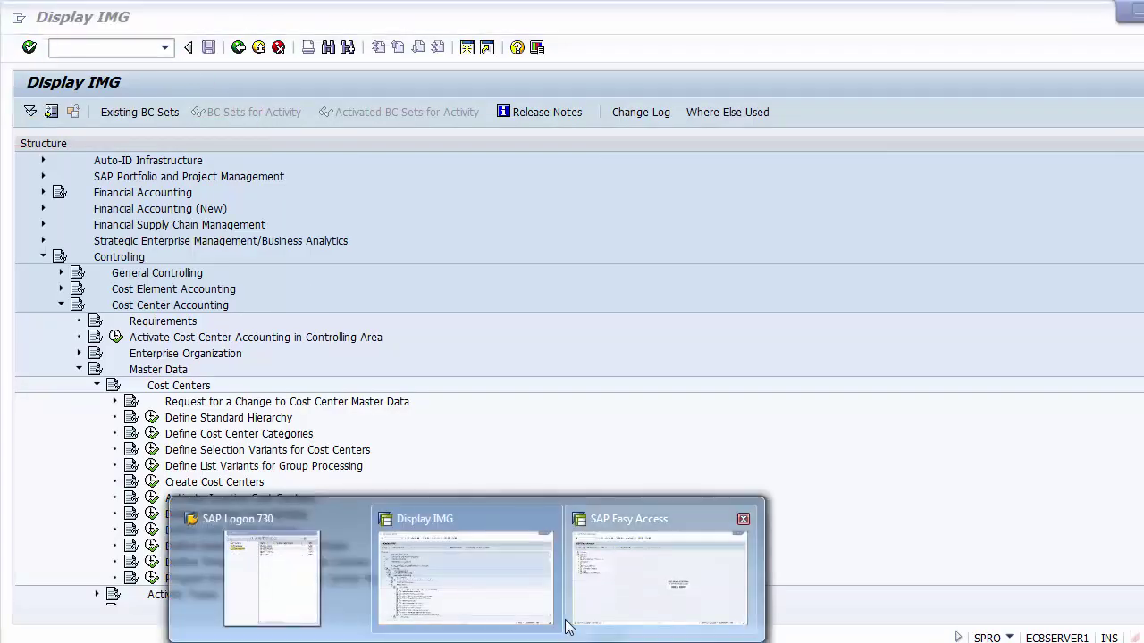
Run OKEON to show the standard hierarchy A1000 containing cost center 110000
click(570, 626)
key(ctrl+v)
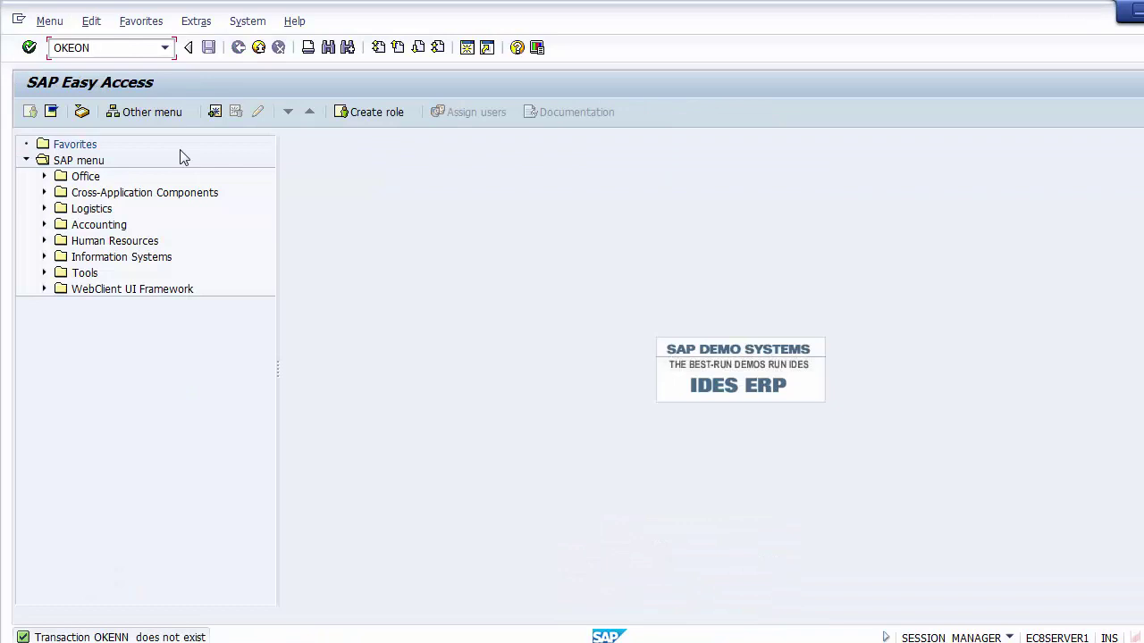
key(Return)
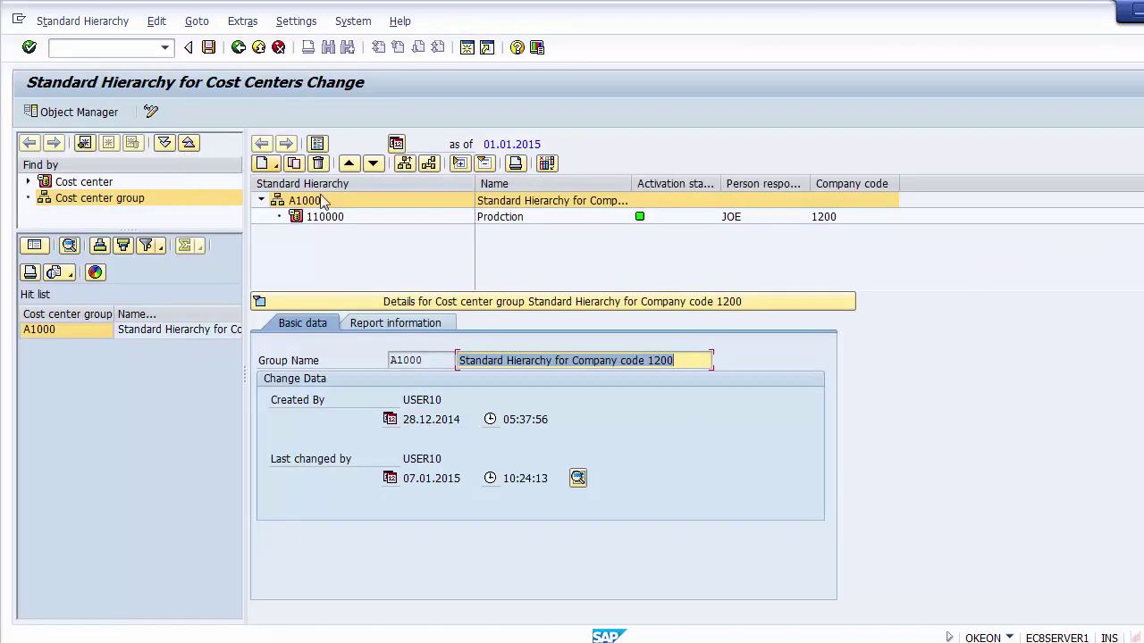
click(586, 198)
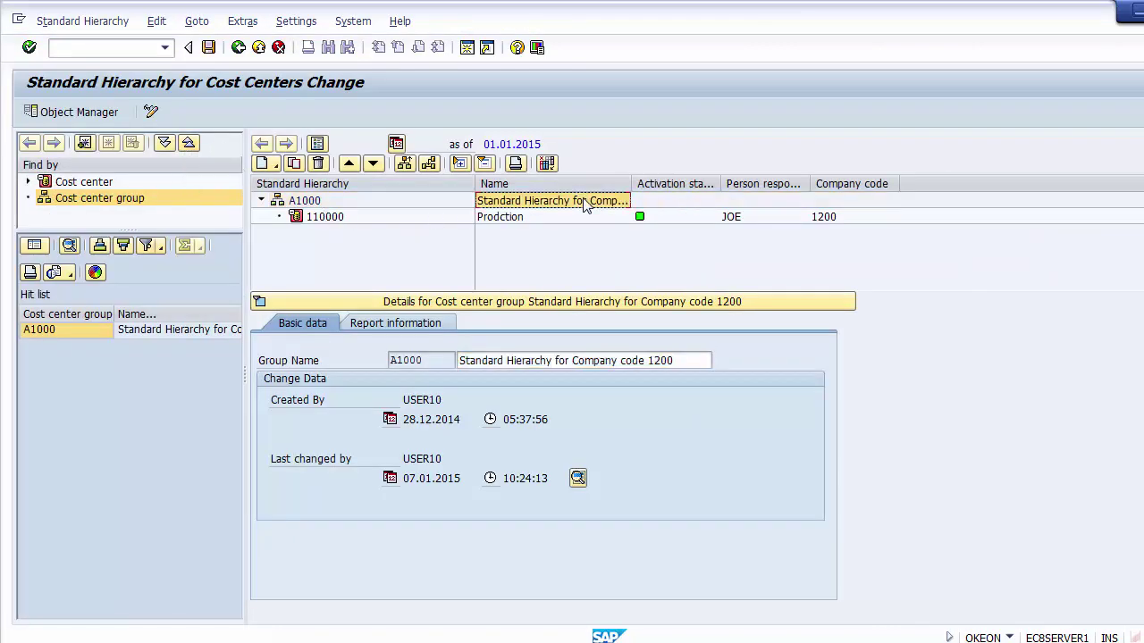
click(511, 220)
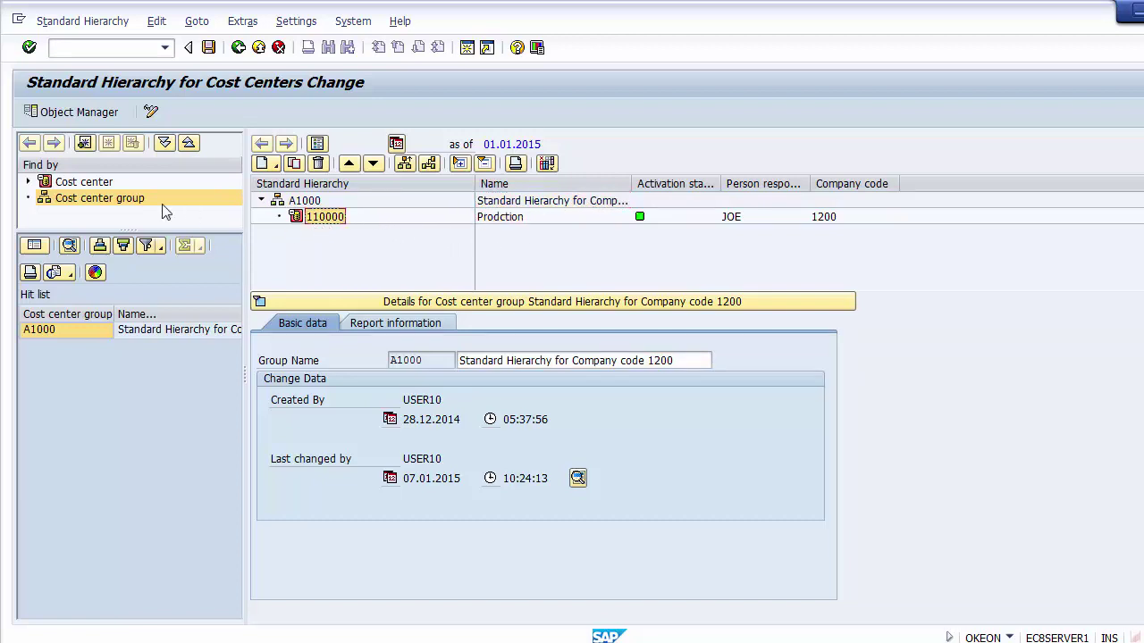
double_click(100, 198)
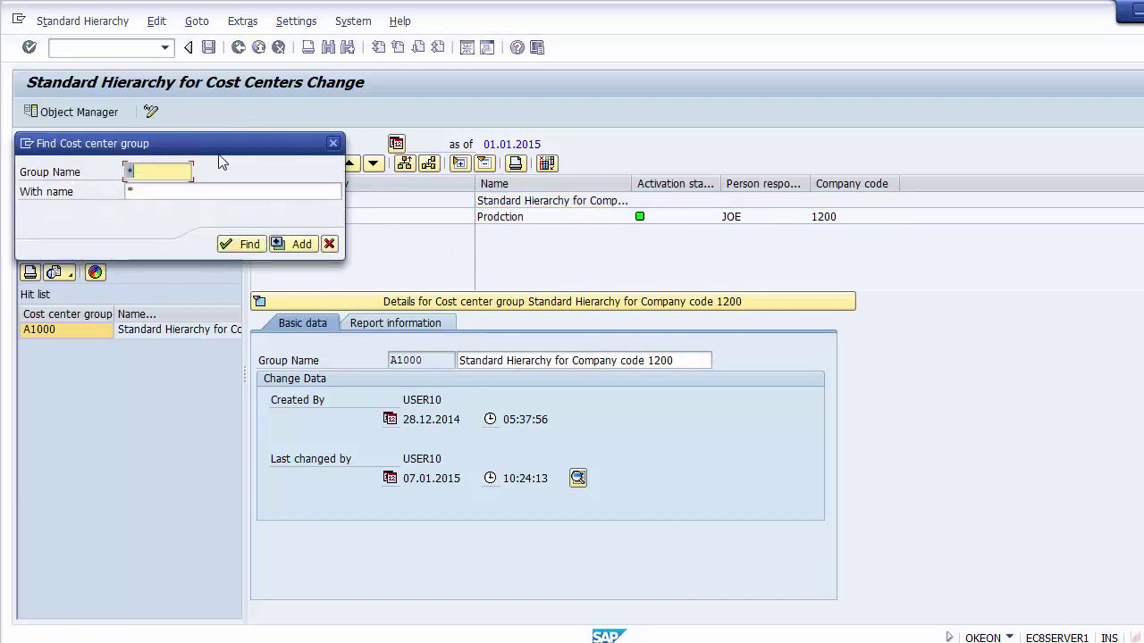
click(328, 246)
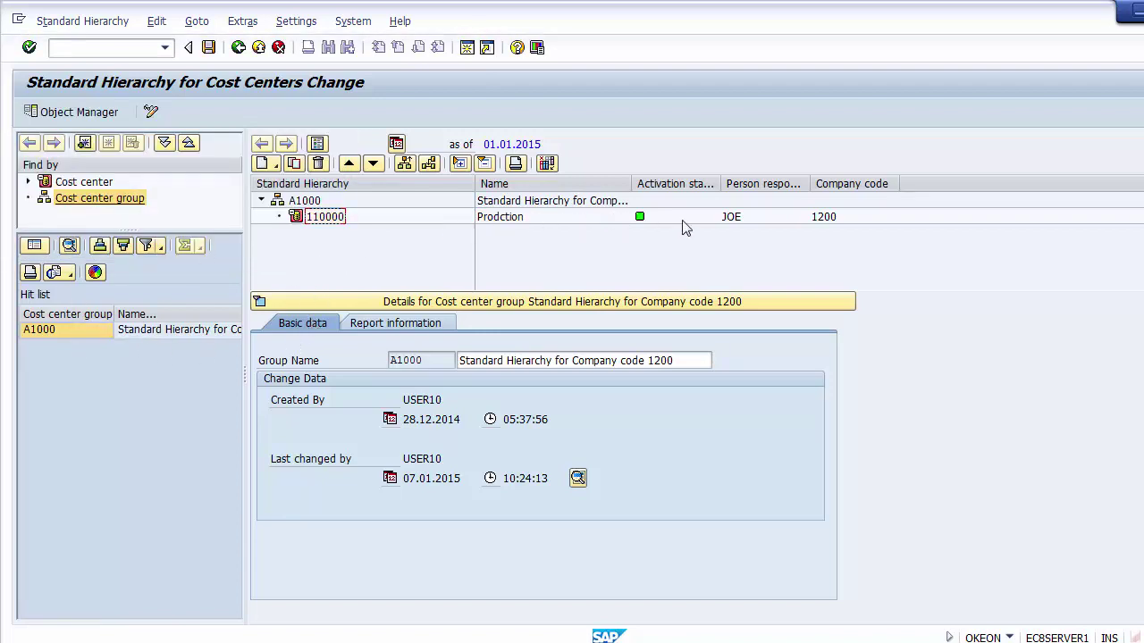
Widen the Person responsible column and review cost center 110000 under hierarchy A1000
drag(811, 183, 897, 179)
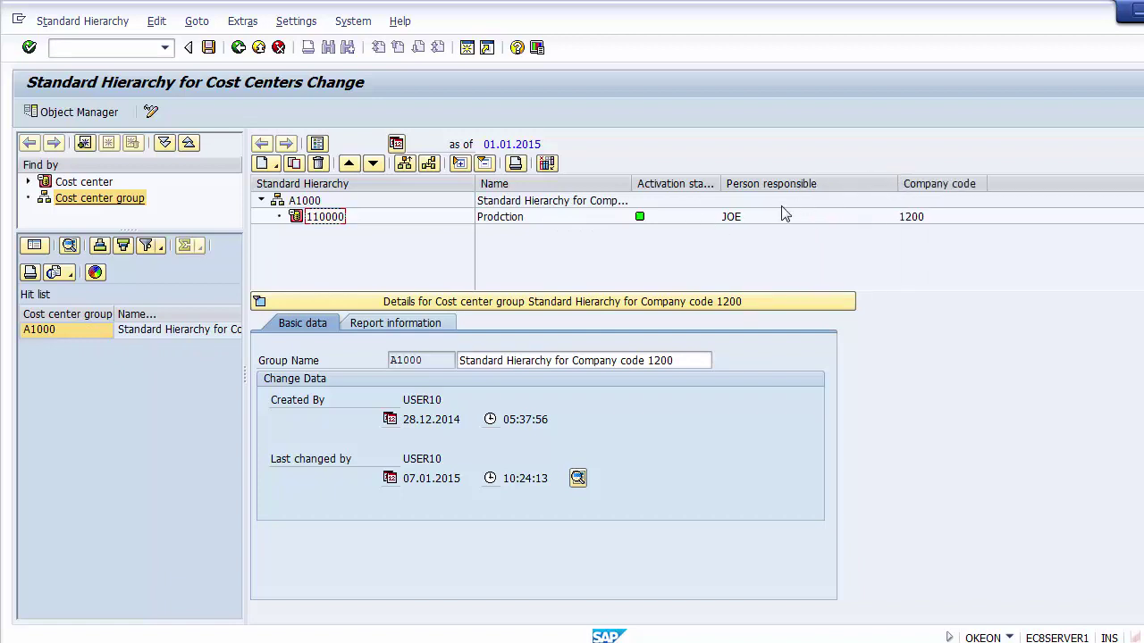
click(736, 217)
click(319, 221)
click(262, 202)
click(262, 201)
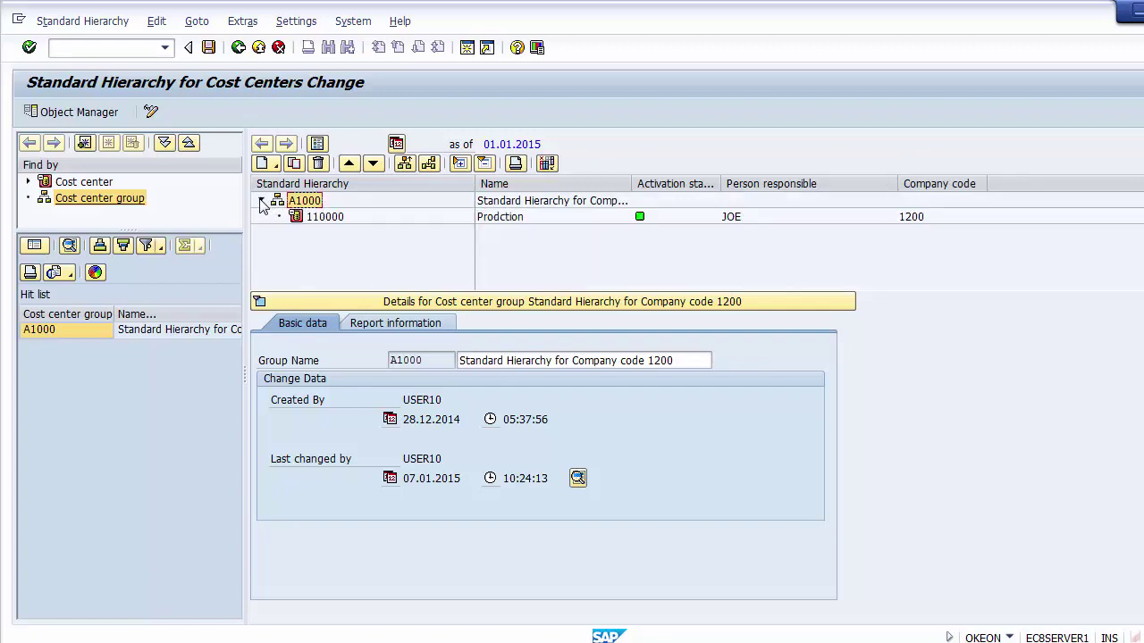